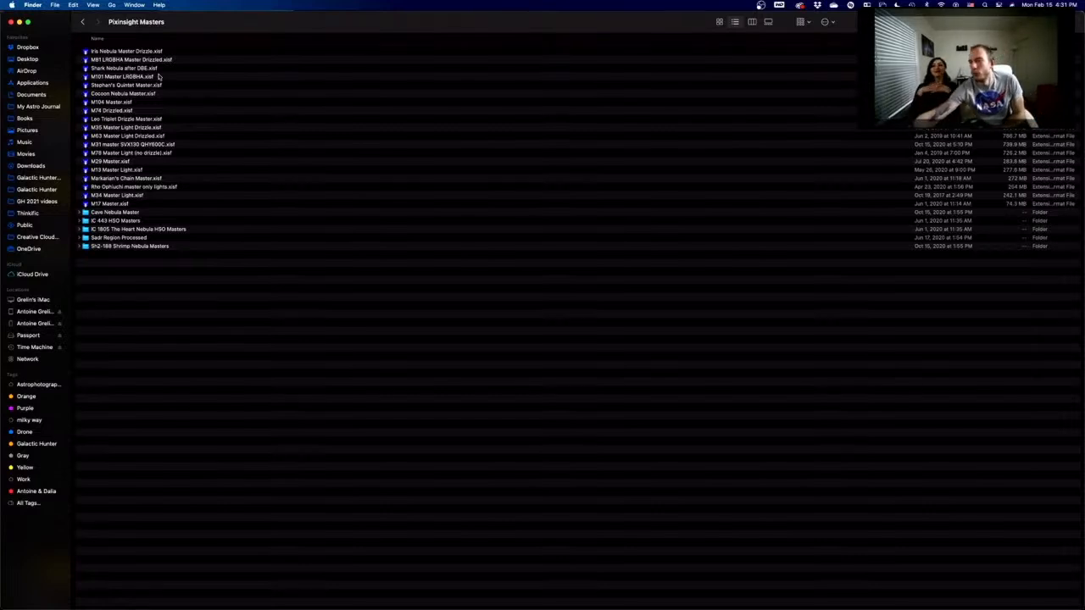
- Glance at the live-stream chat, then return to the Pixinsight Masters folder
mouse_move(283, 600)
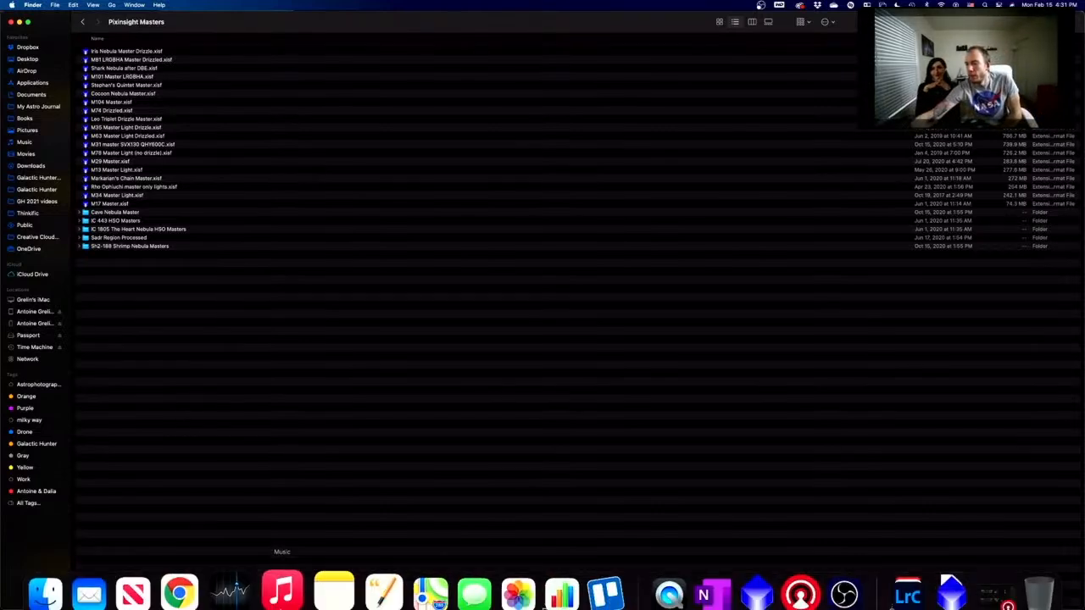
click(179, 593)
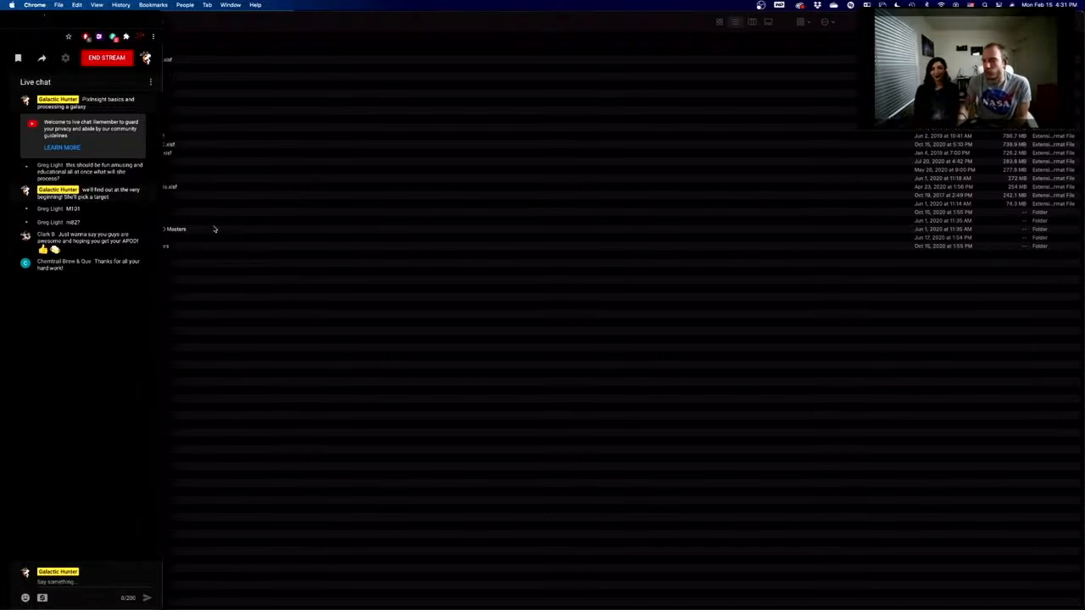
click(269, 278)
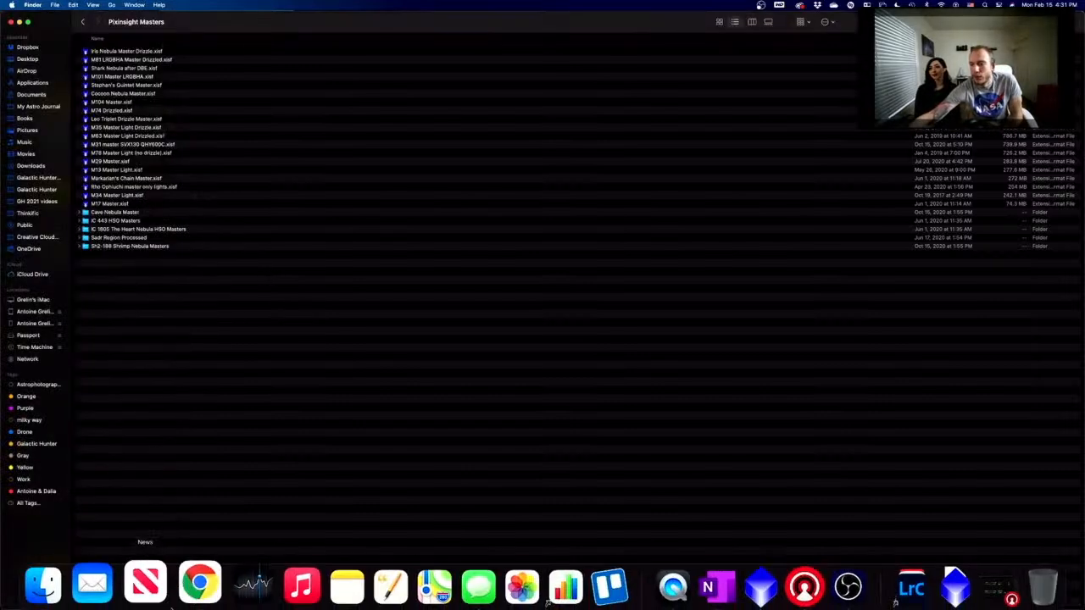
click(199, 582)
click(239, 85)
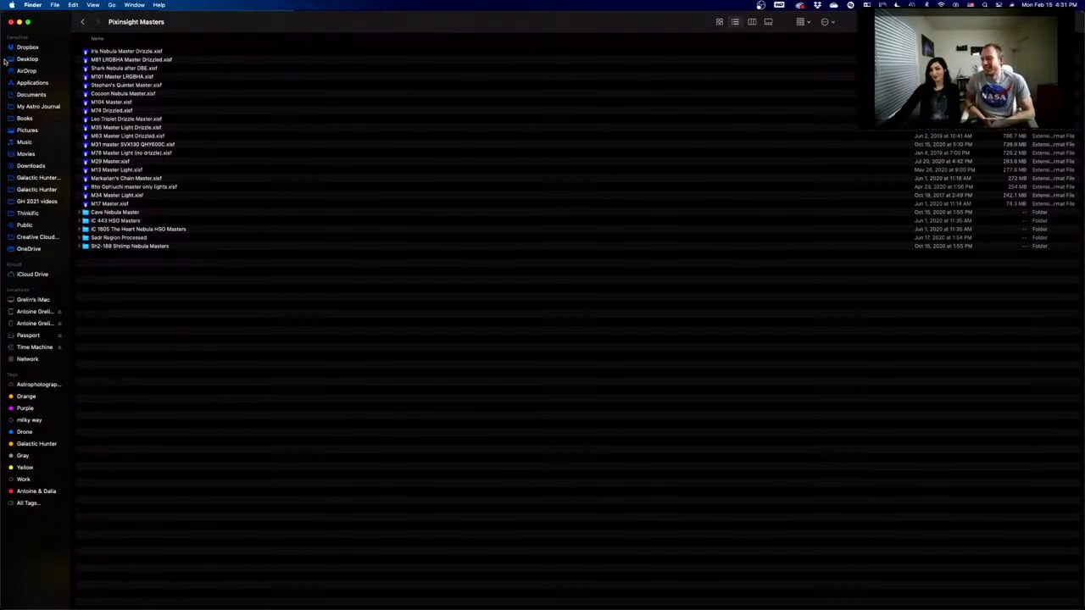
- Browse the master files and open M104 Master.xisf in PixInsight
click(171, 52)
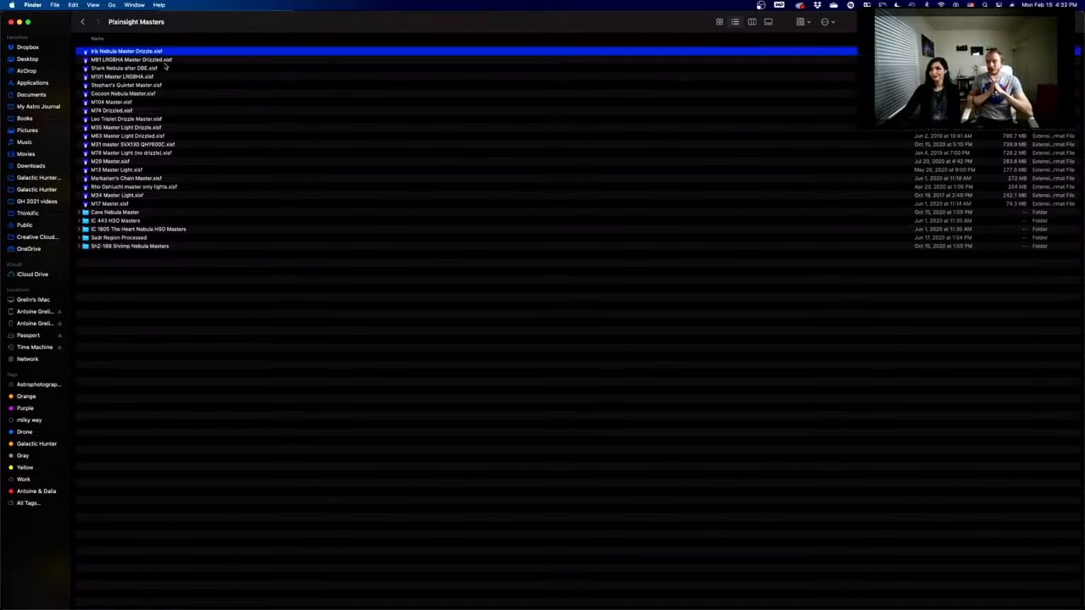
click(136, 77)
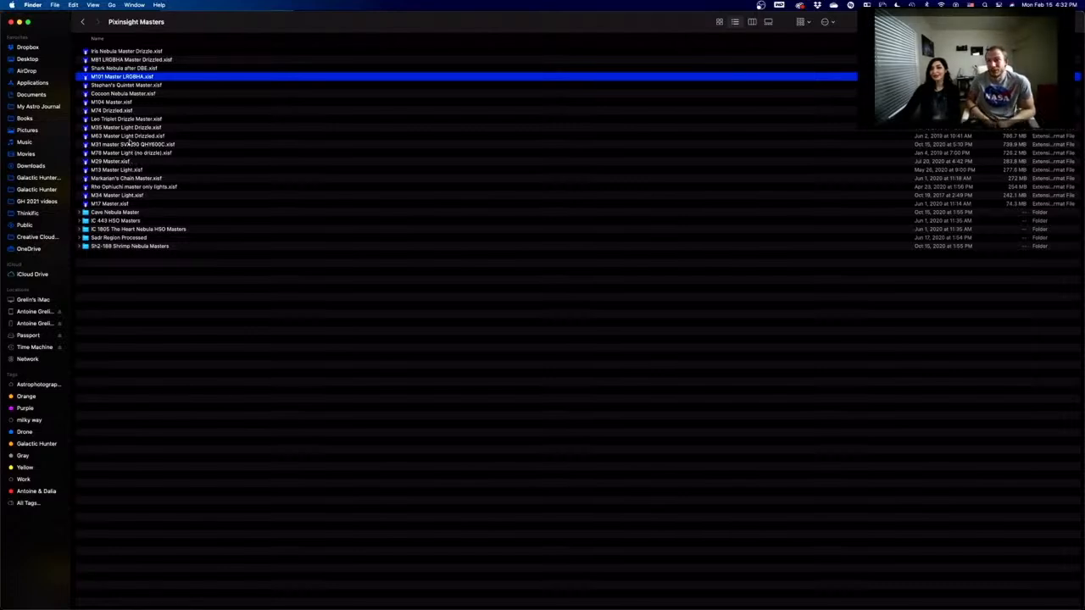
click(135, 103)
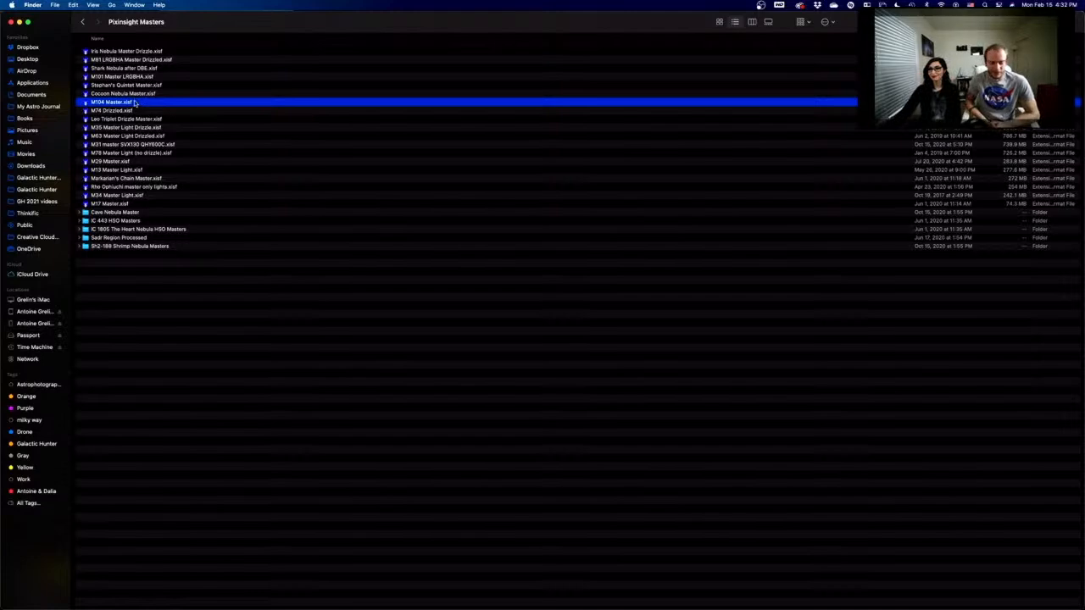
double_click(135, 103)
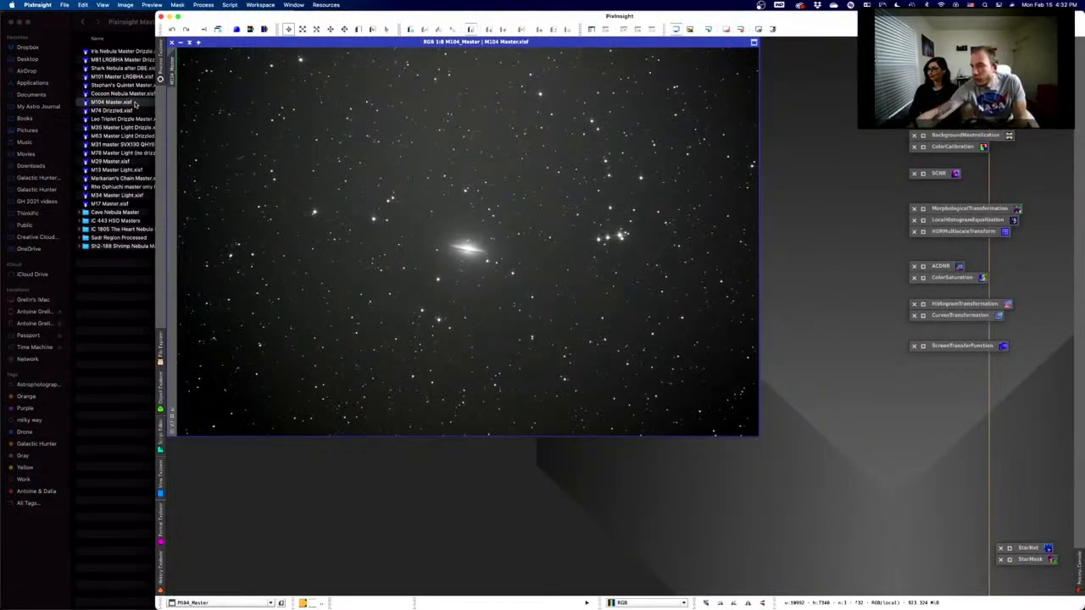
- Check the chat, then reset the M104 image's STF to show unstretched linear data
mouse_move(173, 565)
click(199, 578)
click(950, 253)
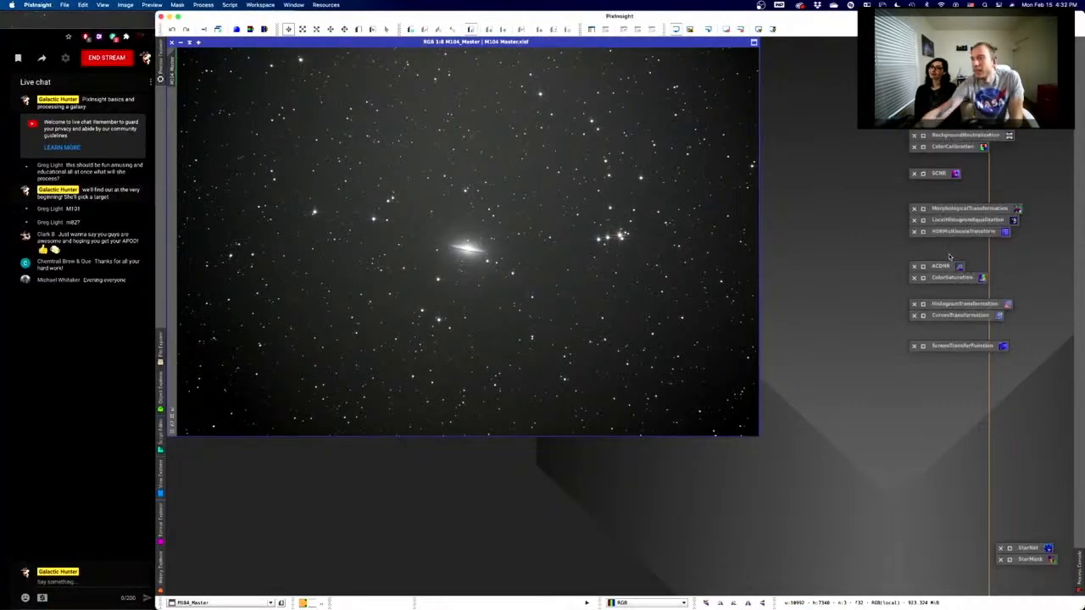
click(738, 29)
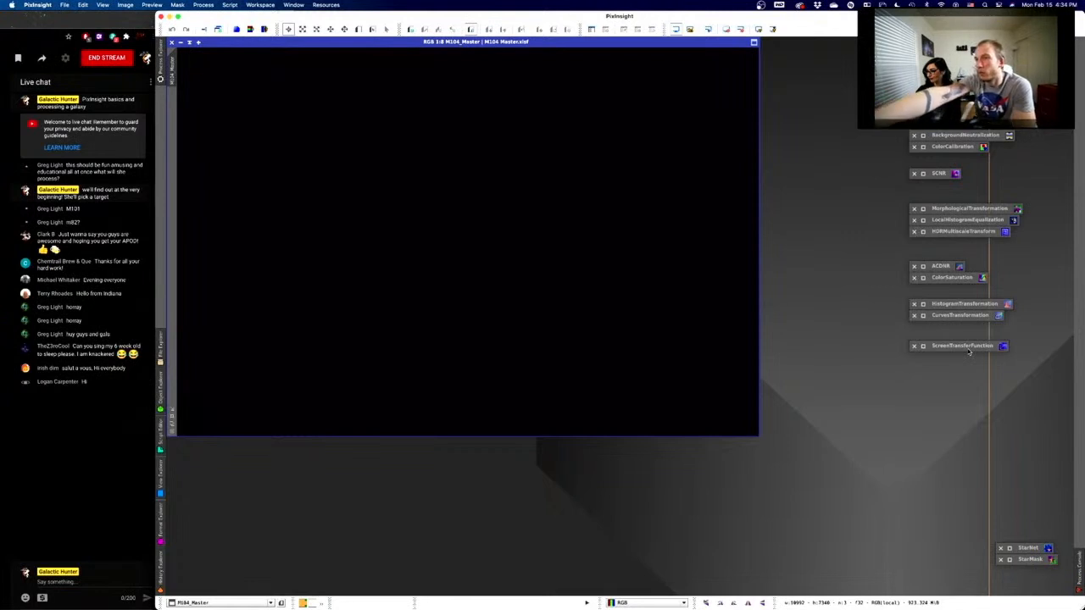
- Open ScreenTransferFunction from the Process list, save it as an instance, and reopen it for M104_Master
click(970, 349)
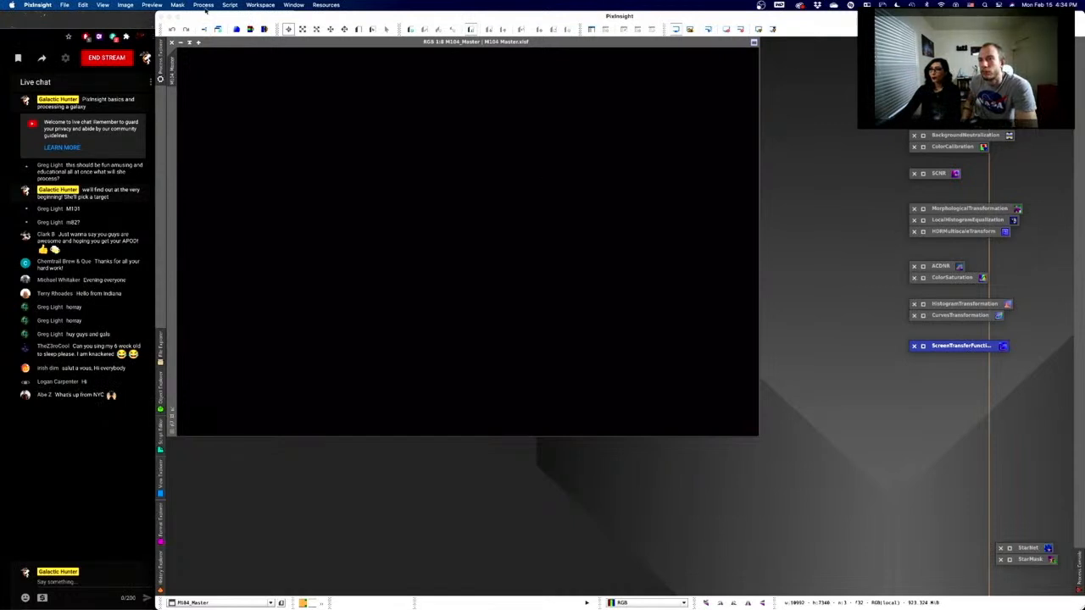
click(206, 5)
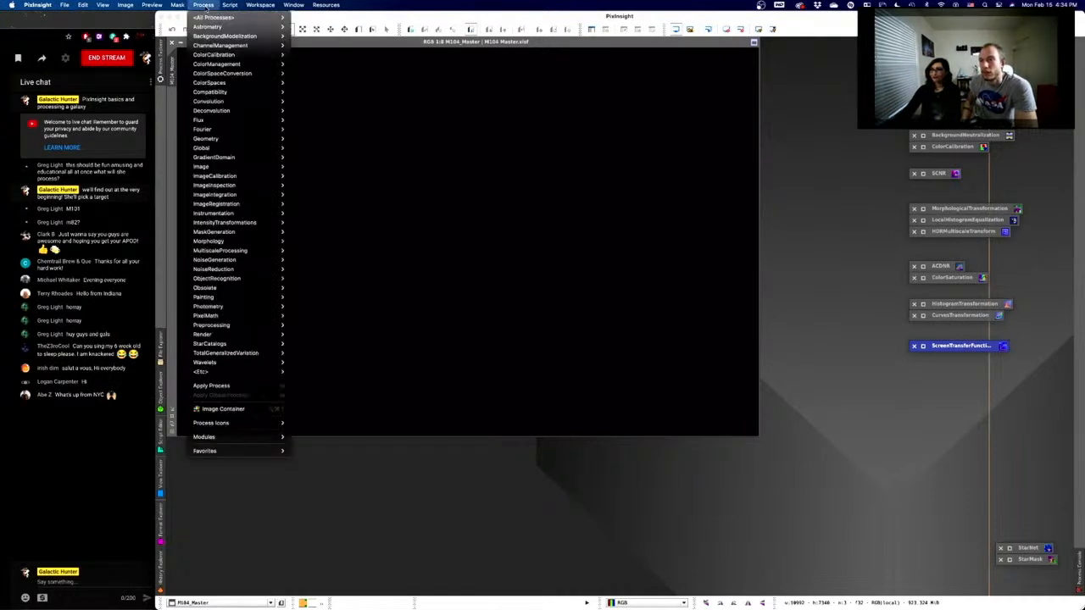
mouse_move(206, 17)
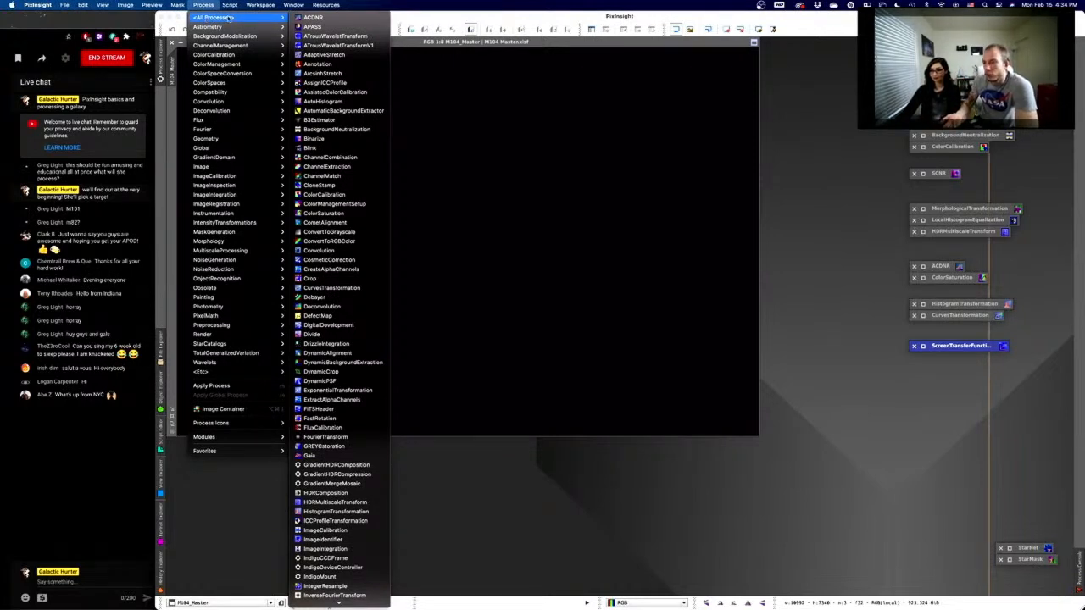
scroll(355, 294, down, 2)
scroll(353, 294, down, 5)
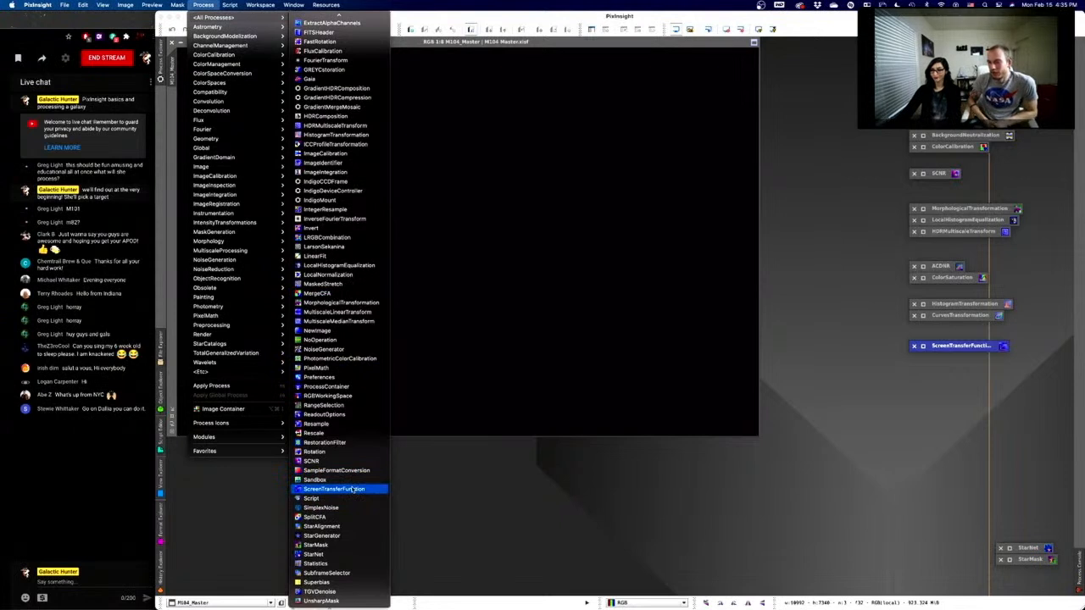
click(352, 489)
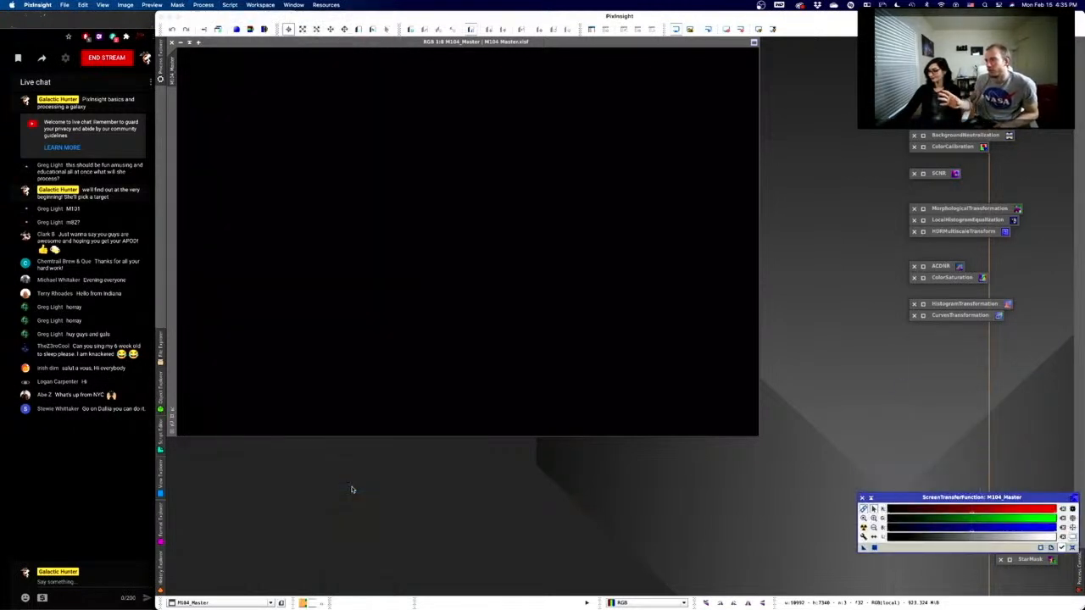
click(870, 499)
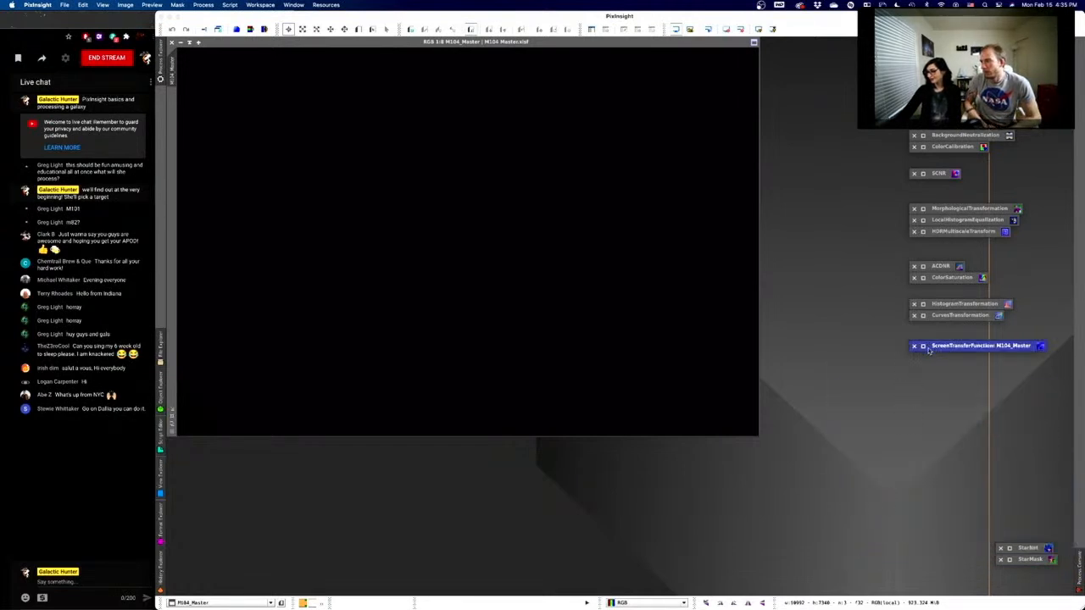
click(924, 346)
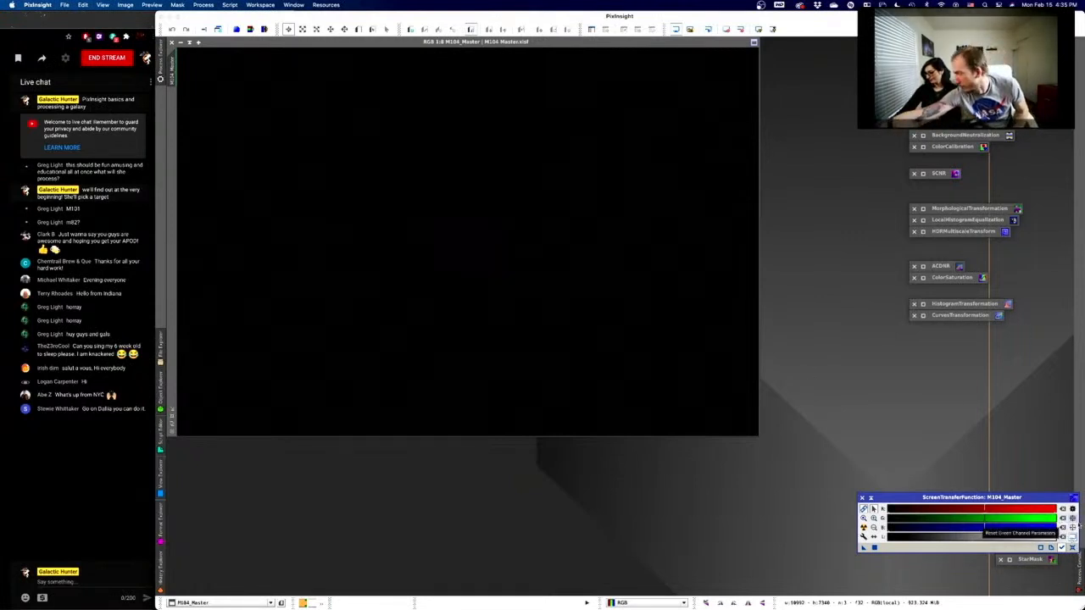
- Reset the ScreenTransferFunction to defaults and make M104_Master the active view
click(1073, 548)
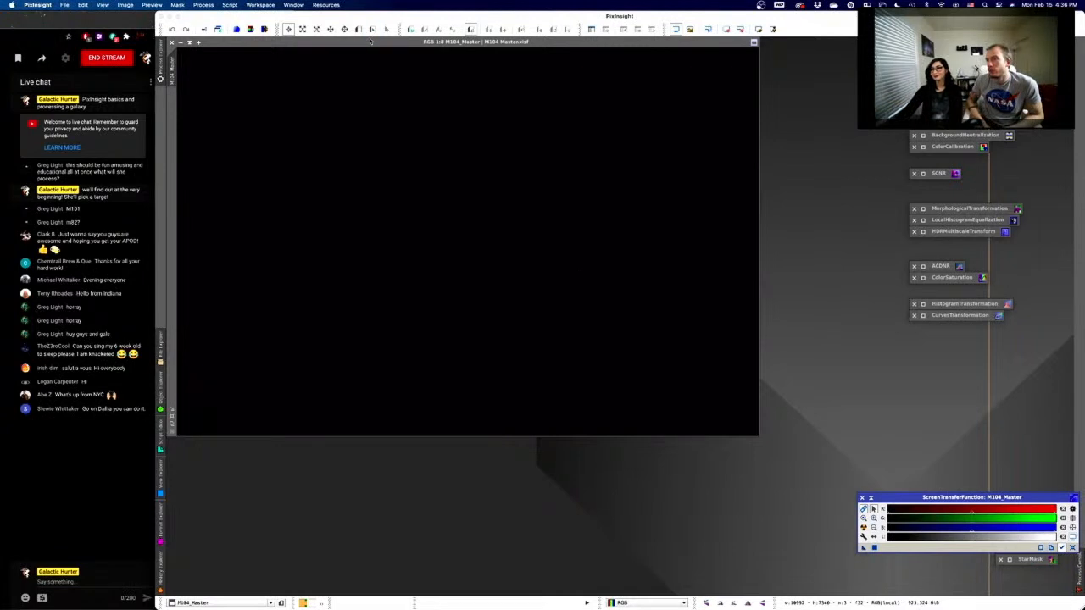
click(370, 40)
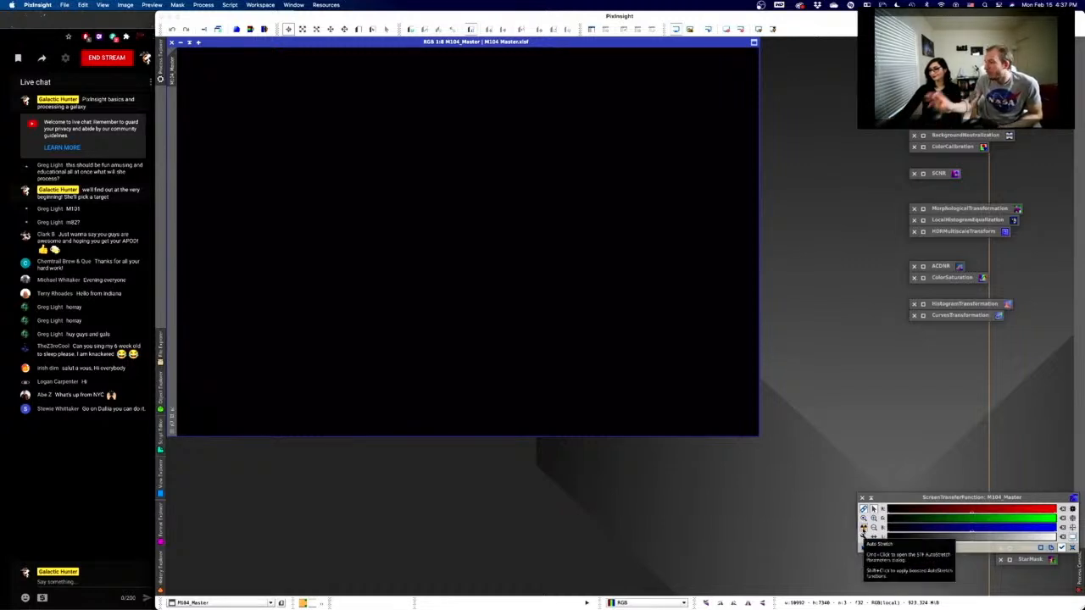
- Run STF Auto Stretch on M104_Master with the RGB channels linked
click(863, 528)
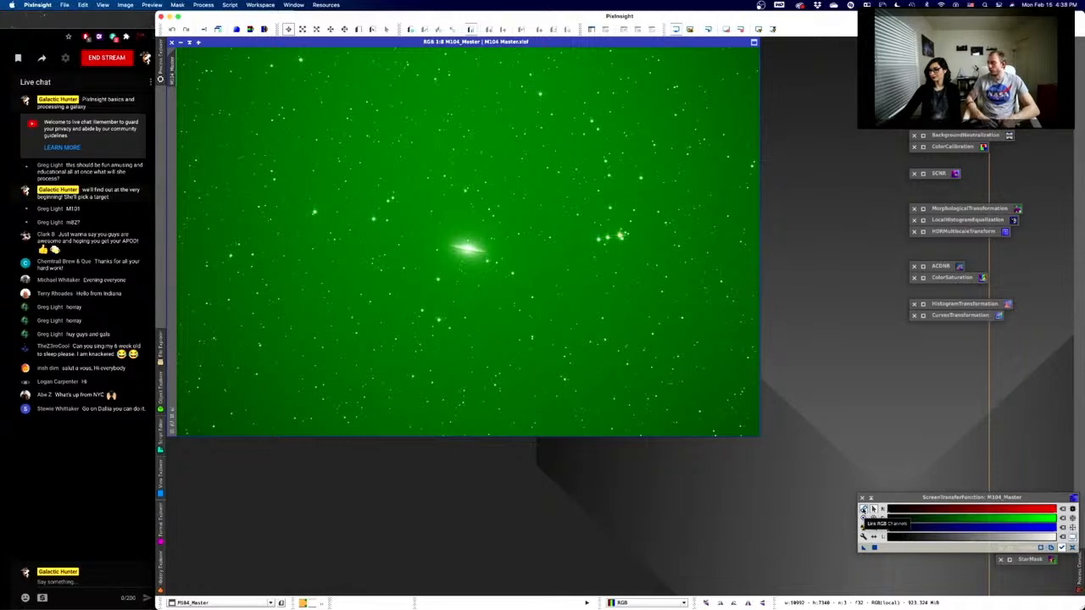
- Unlink the RGB channels and re-run Auto Stretch for a neutral gray background
click(864, 509)
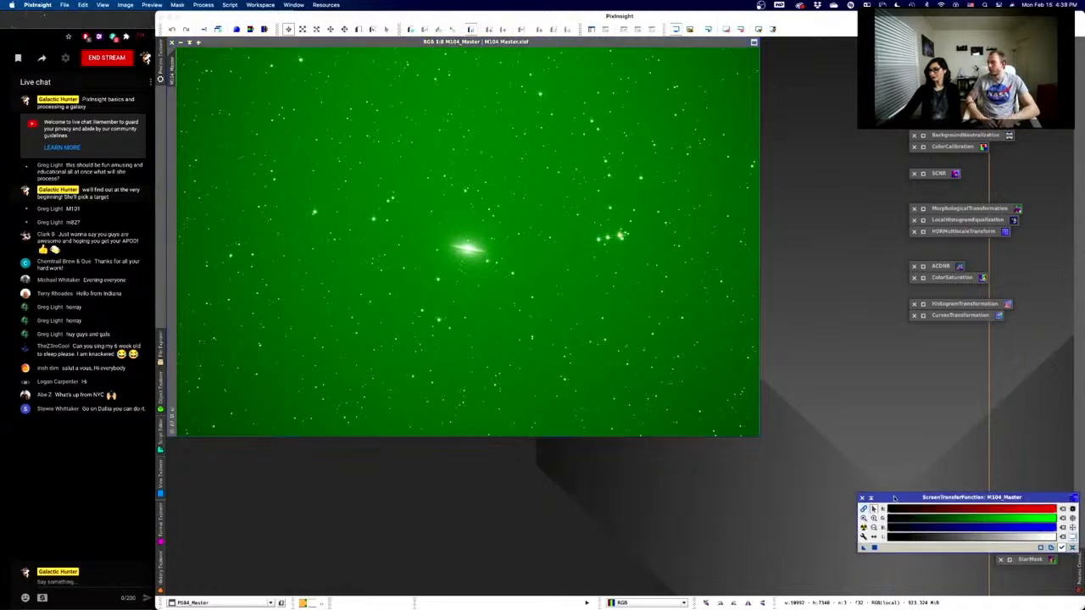
click(863, 527)
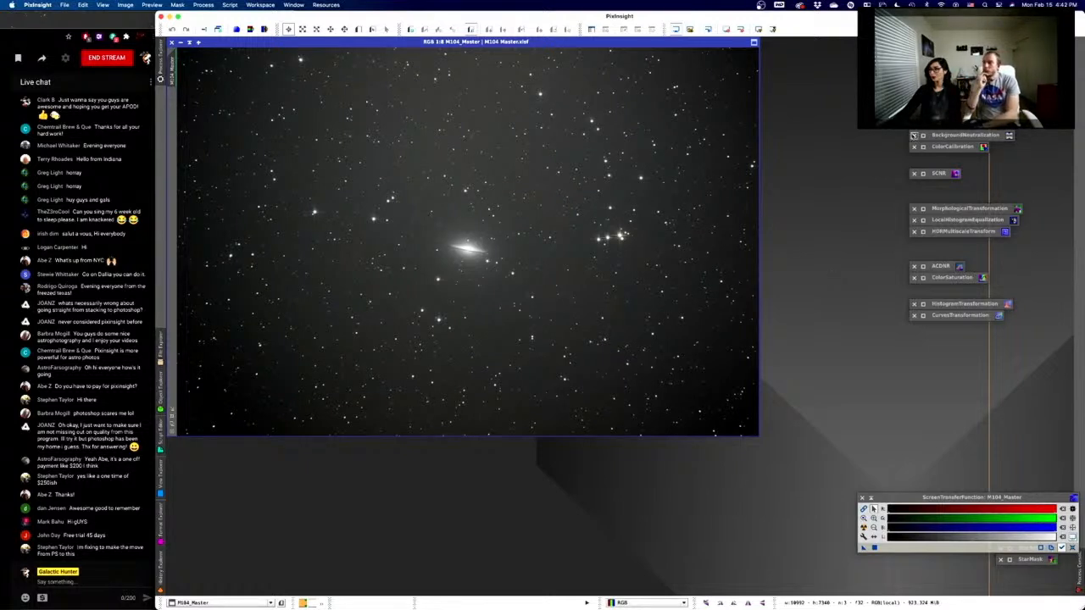
- Open the AutomaticBackgroundExtractor process icon and expand its Target Image Correction section
click(915, 135)
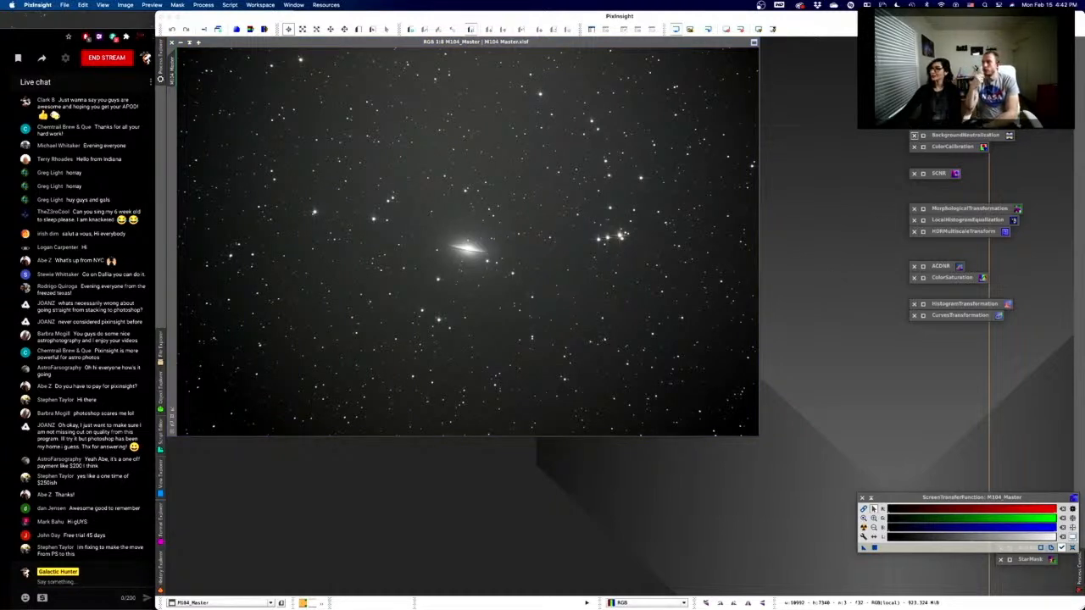
double_click(954, 124)
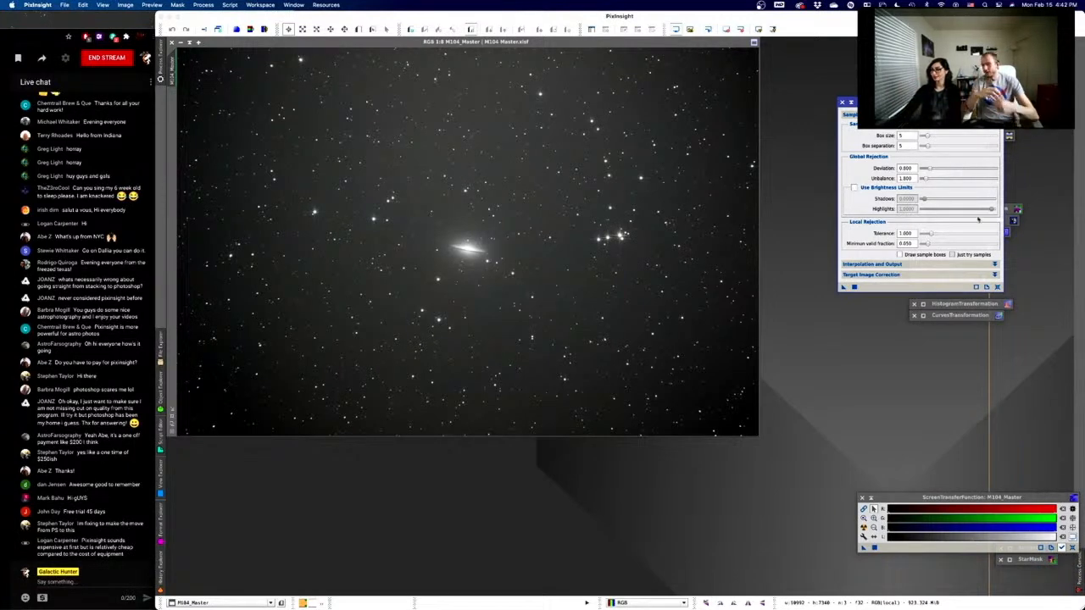
click(946, 276)
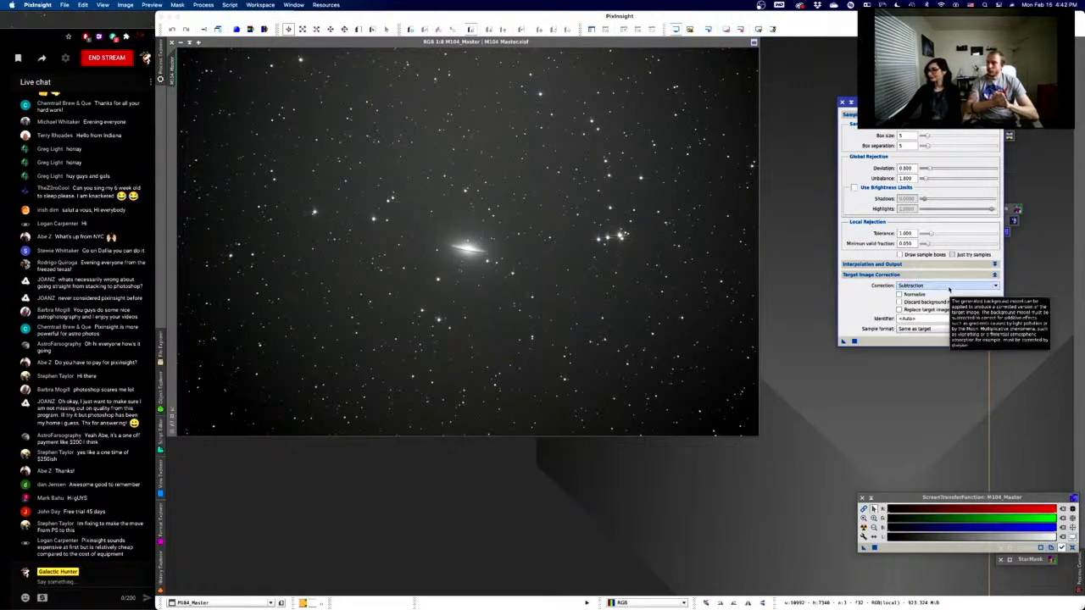
- Choose Subtraction in the Target Image Correction's Correction dropdown
click(949, 288)
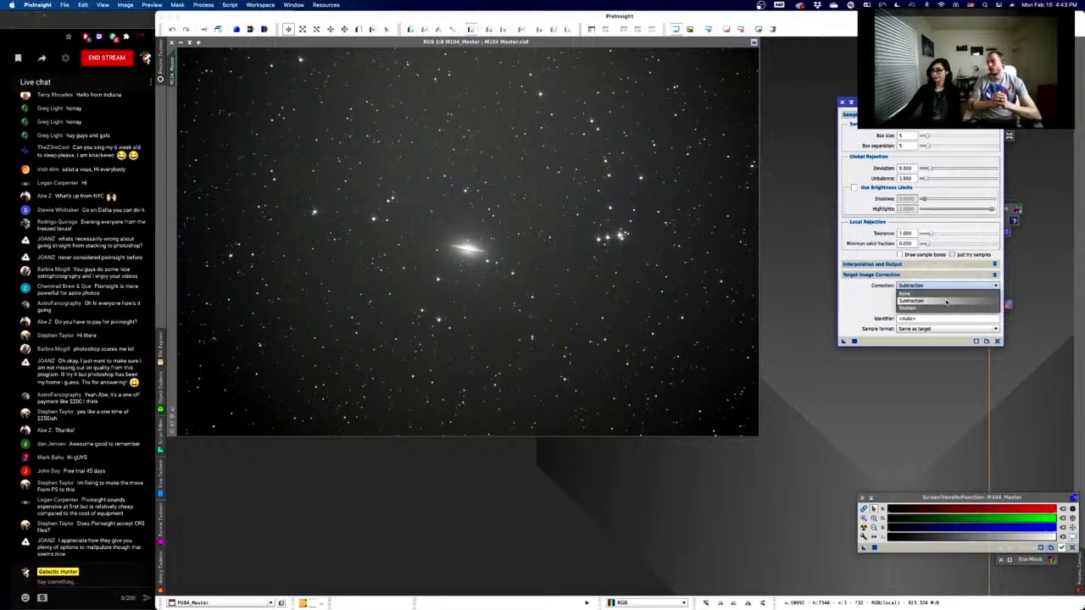
click(946, 302)
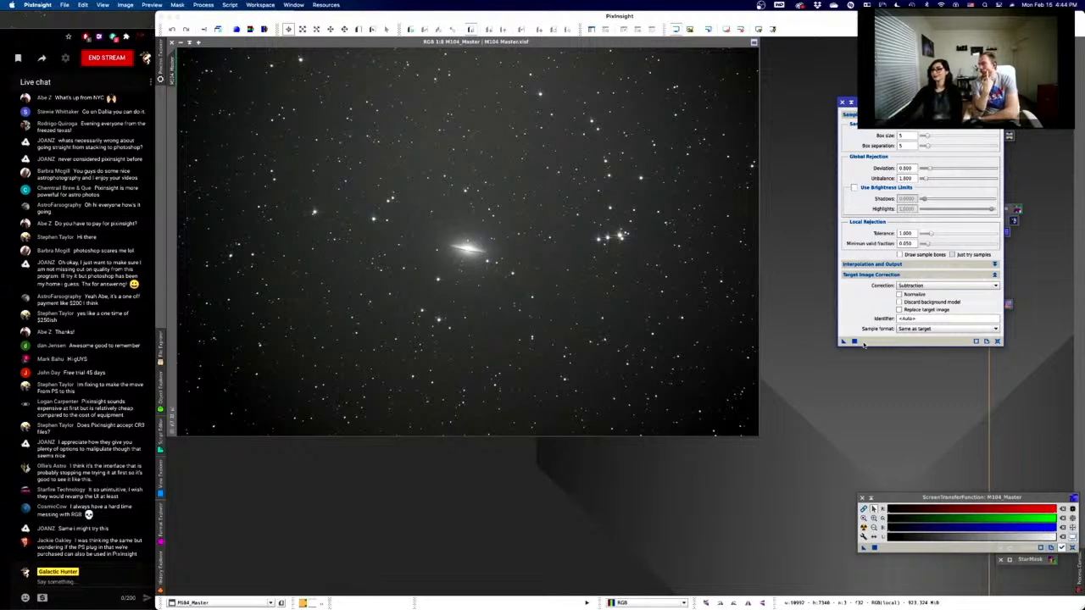
- Apply ABE globally to M104_Master, creating M104_Master_ABE and M104_Master_ABE_background
click(854, 342)
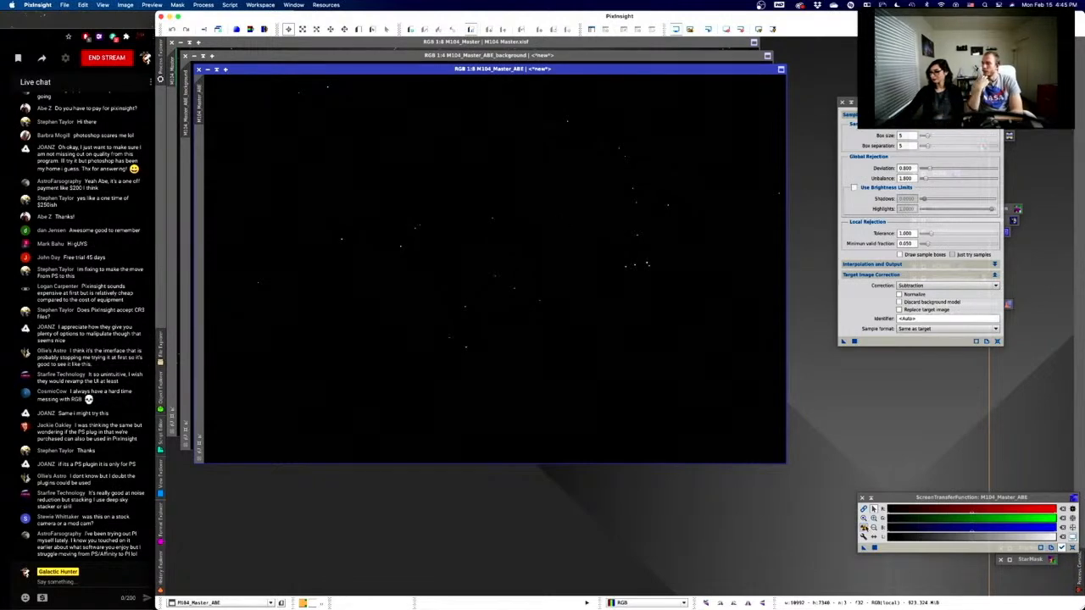
click(864, 528)
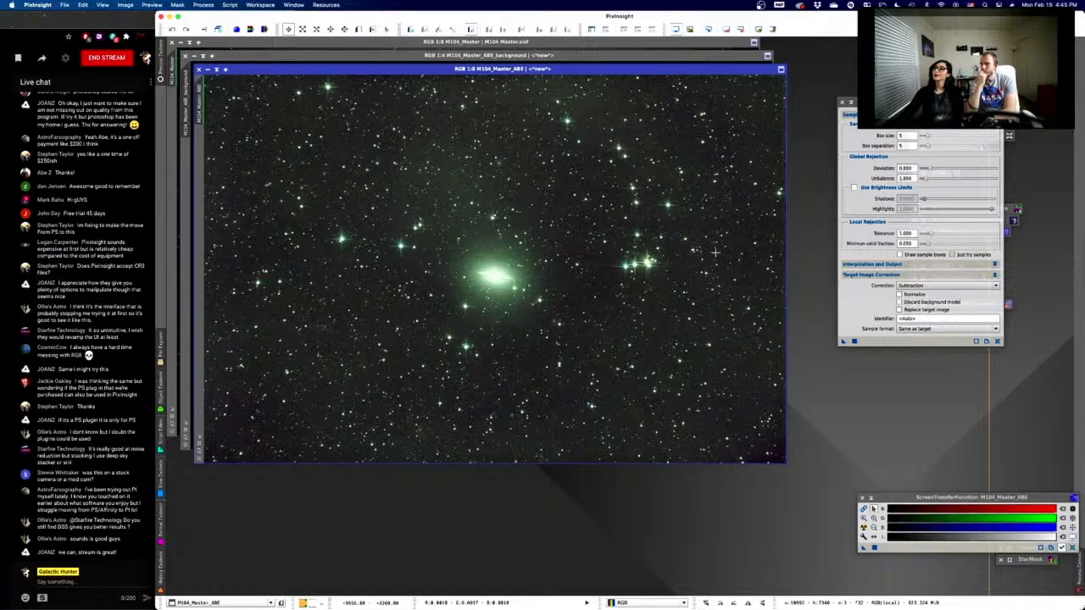
drag(438, 68, 676, 55)
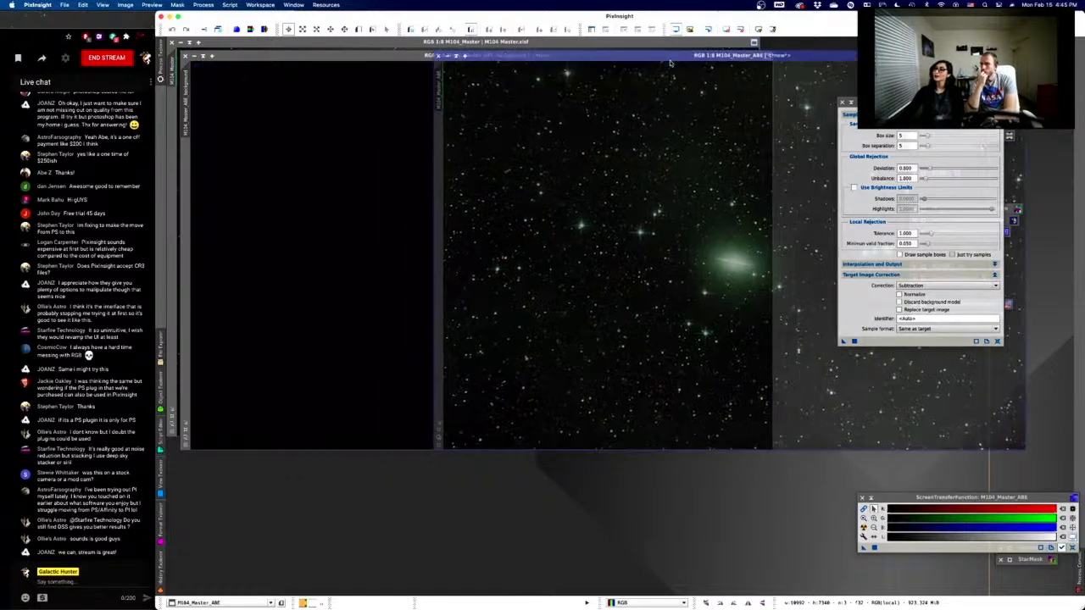
click(320, 41)
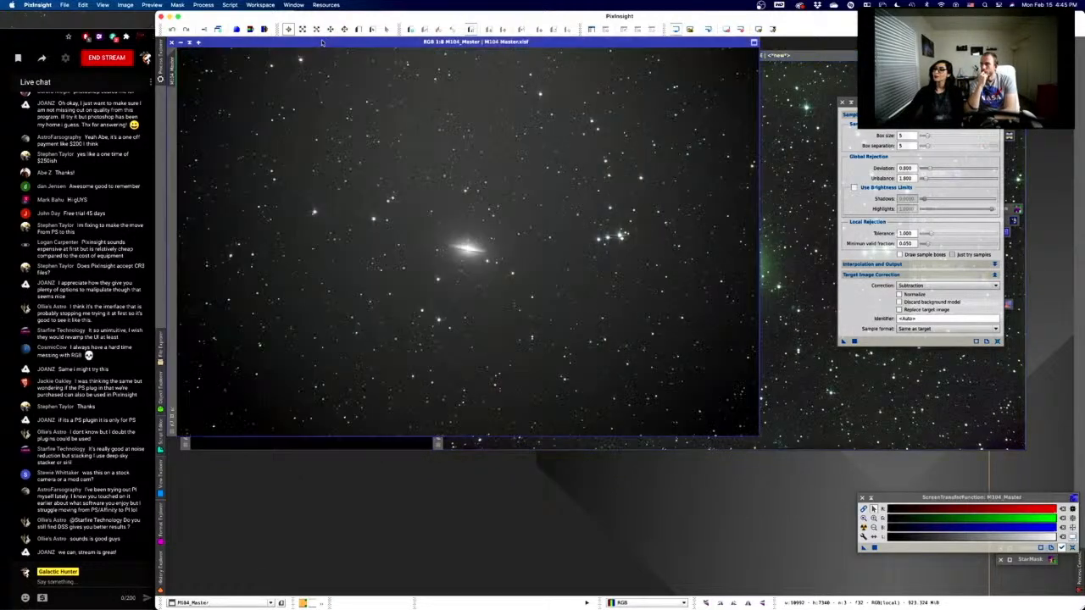
click(797, 56)
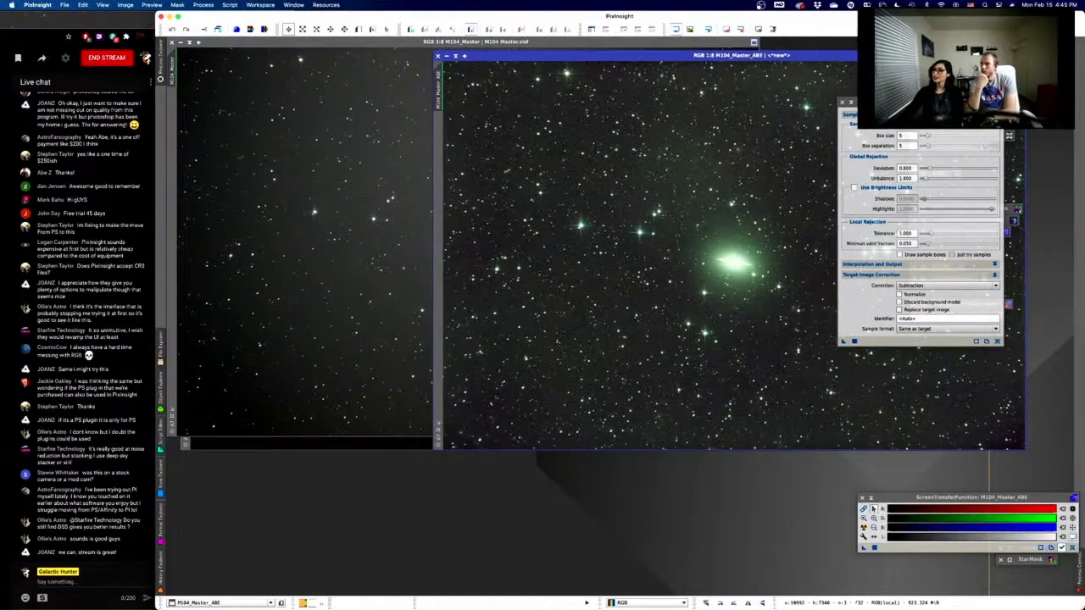
click(410, 43)
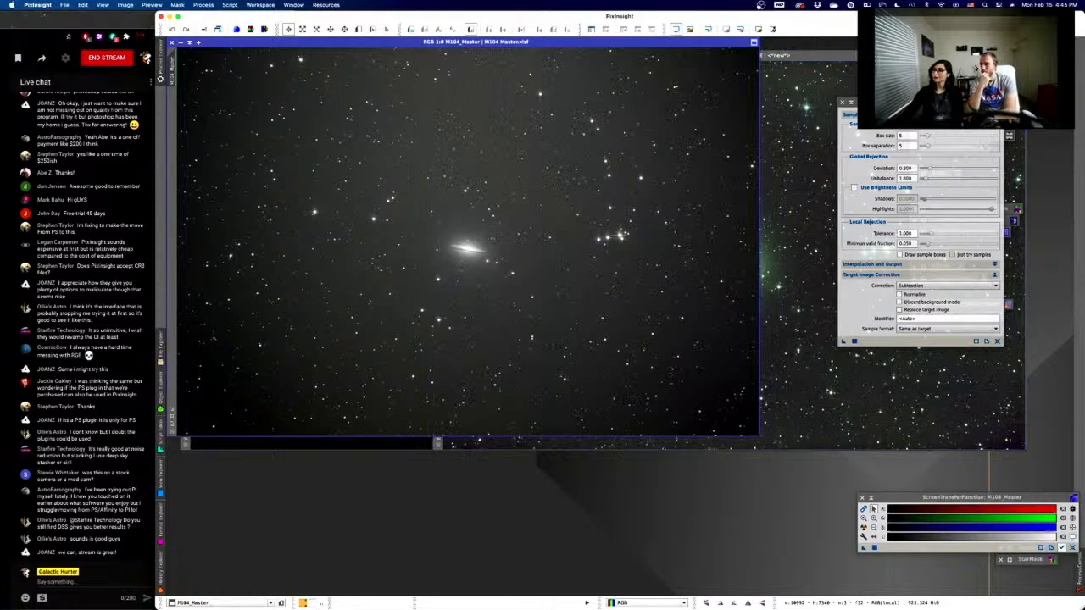
click(796, 56)
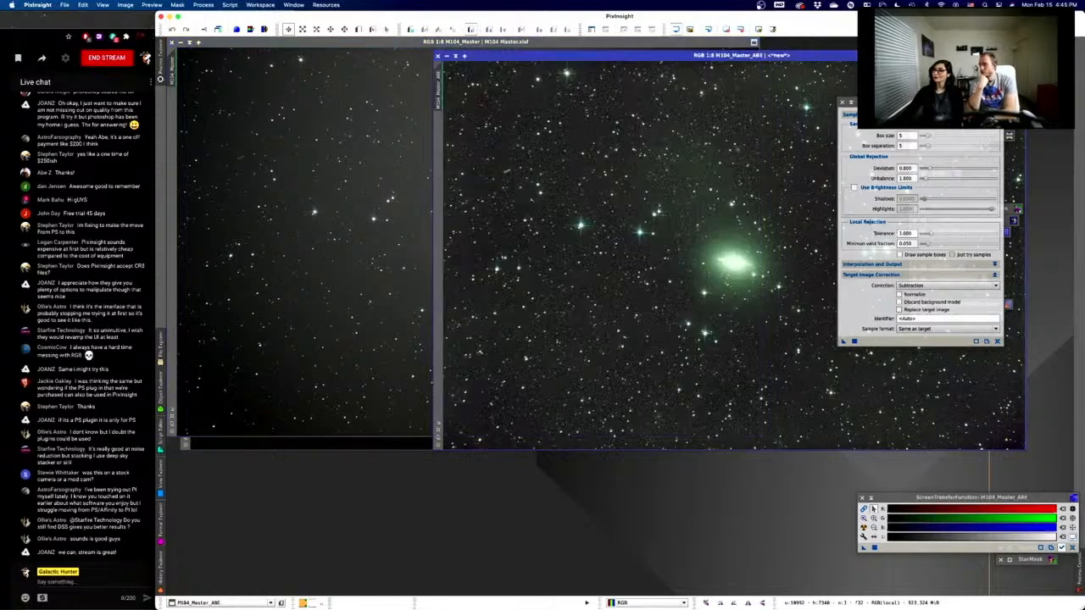
drag(796, 56, 796, 43)
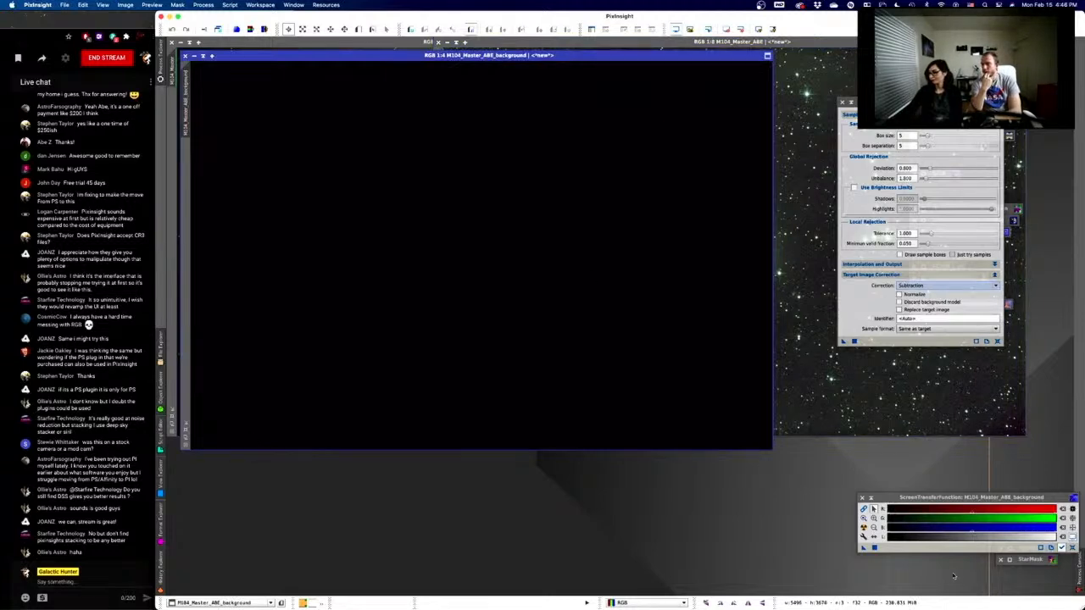
- Auto-stretch M104_Master_ABE_background to inspect the model, then close that window
click(864, 528)
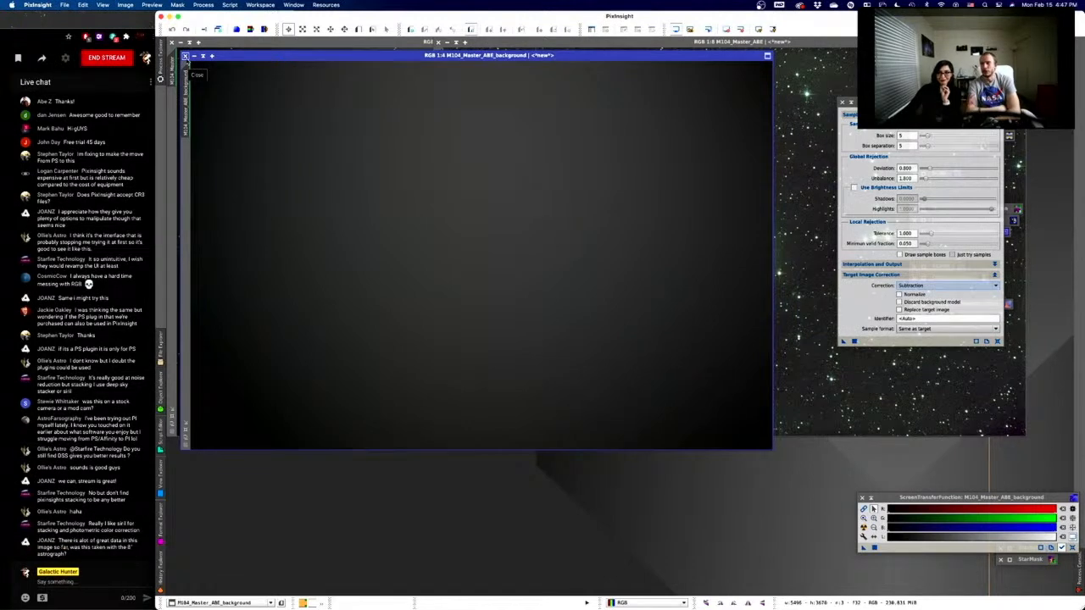
click(185, 57)
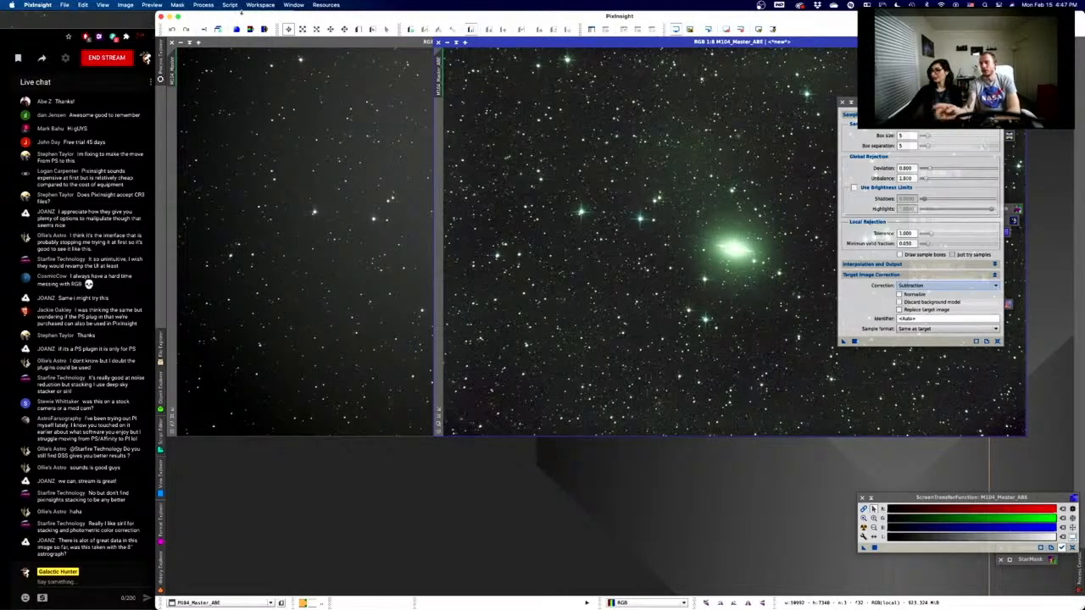
- Bring M104_Master forward, iconize it, and park its icon at the lower left
click(334, 61)
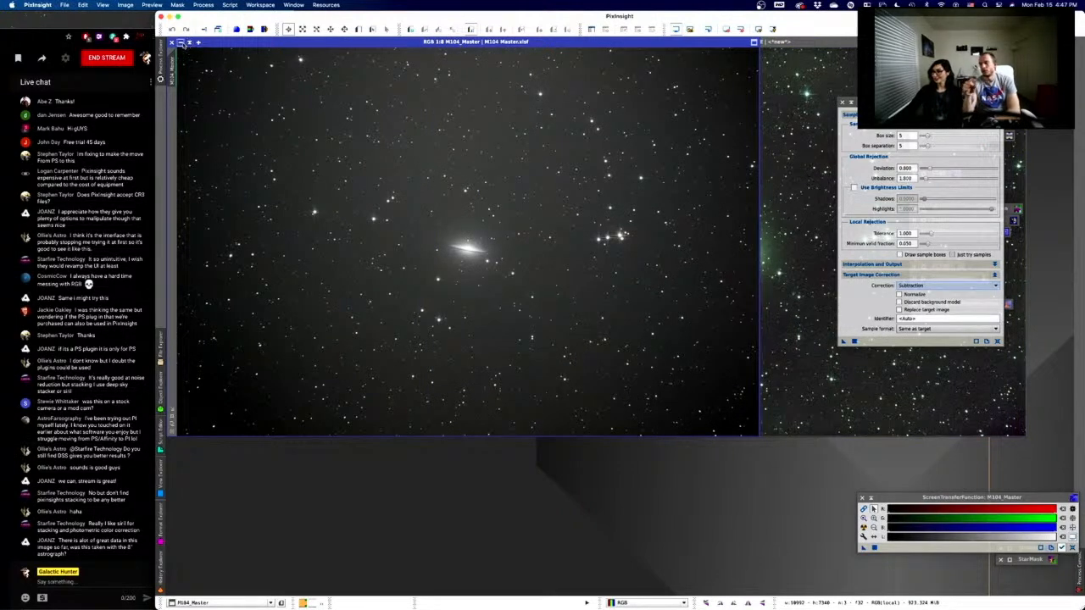
click(180, 42)
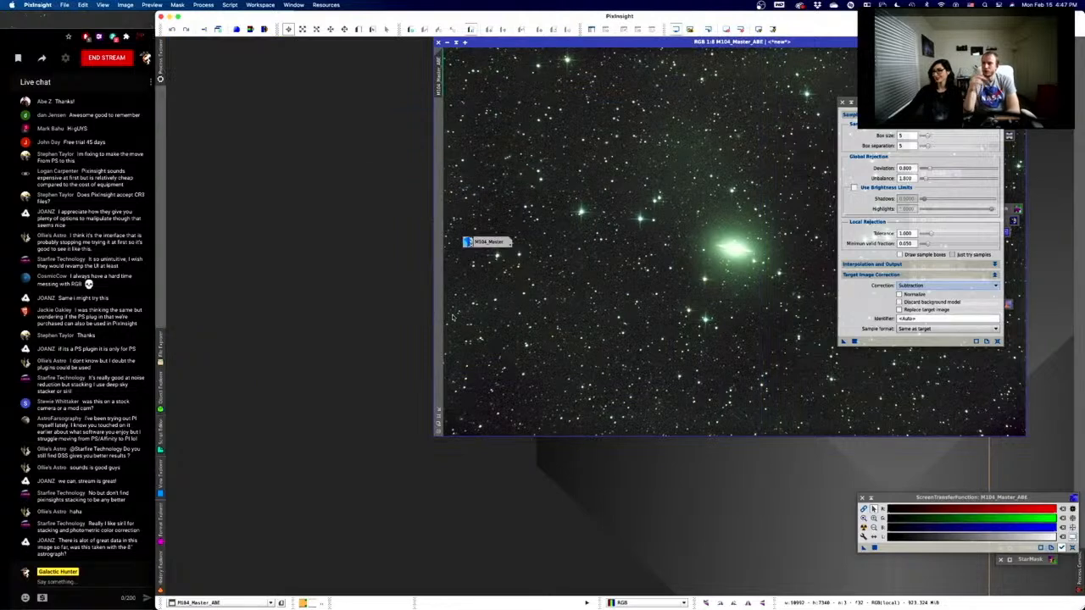
drag(489, 243, 226, 551)
- Move the ABE image to the upper left, lower the icon, and close the background extraction settings
drag(516, 41, 250, 38)
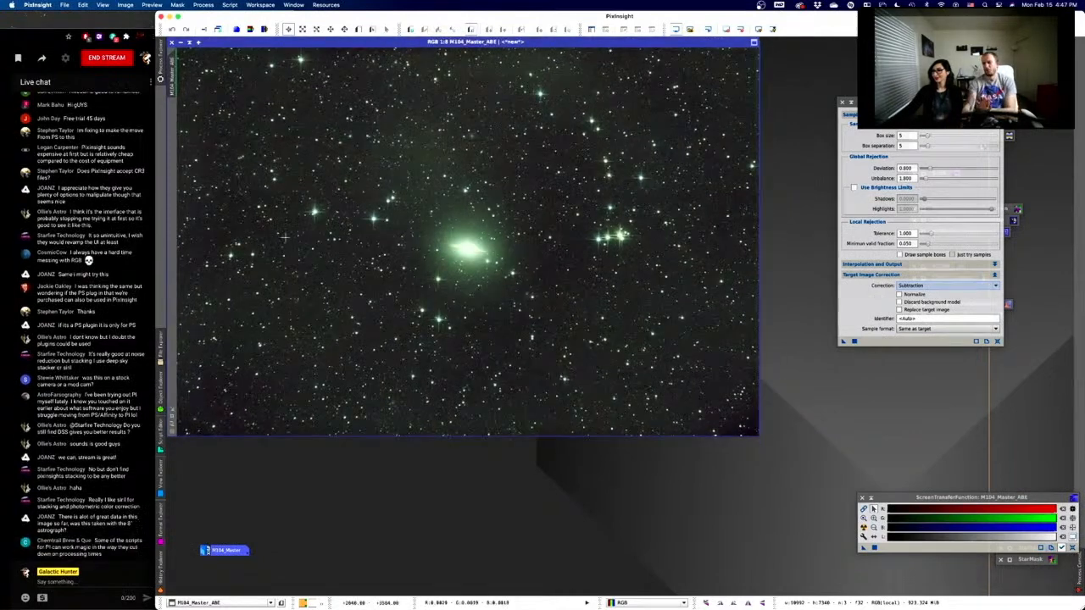
drag(223, 558, 196, 585)
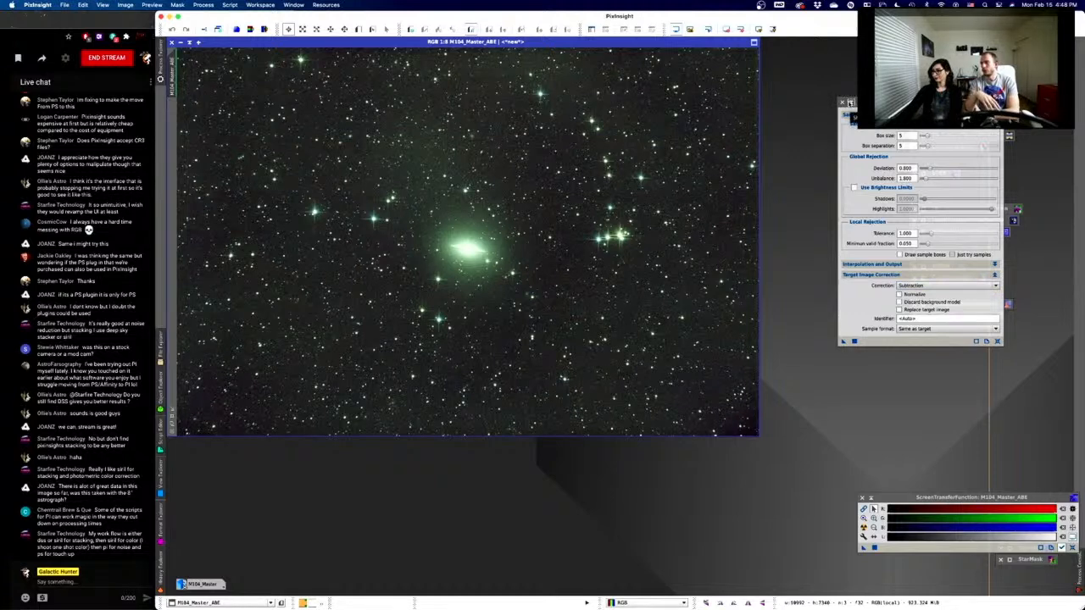
click(841, 101)
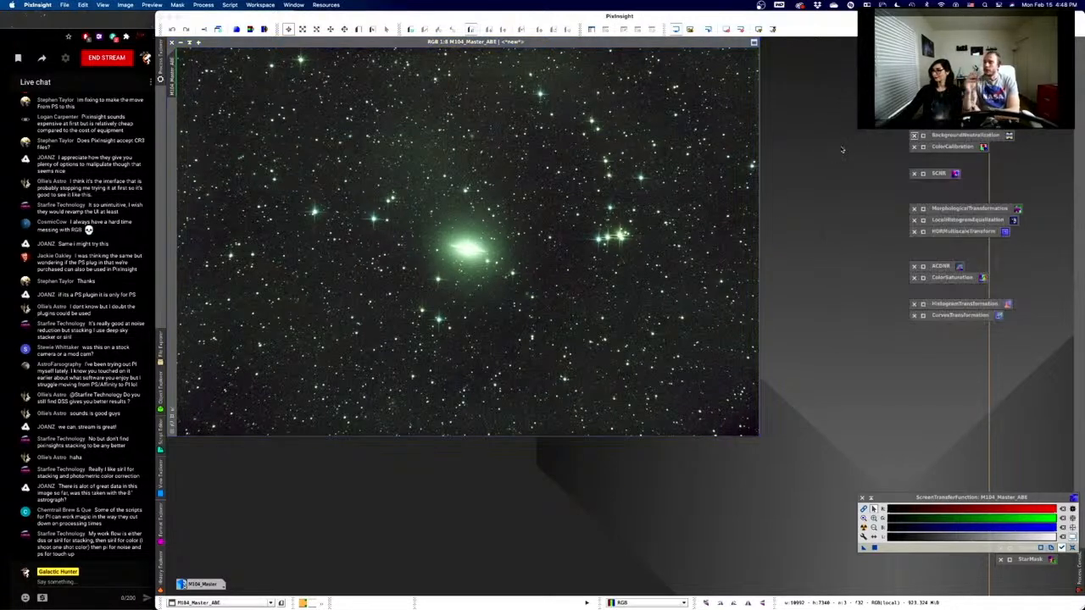
- Activate M104_Master_ABE and open the Deconvolution process from its icon
click(629, 44)
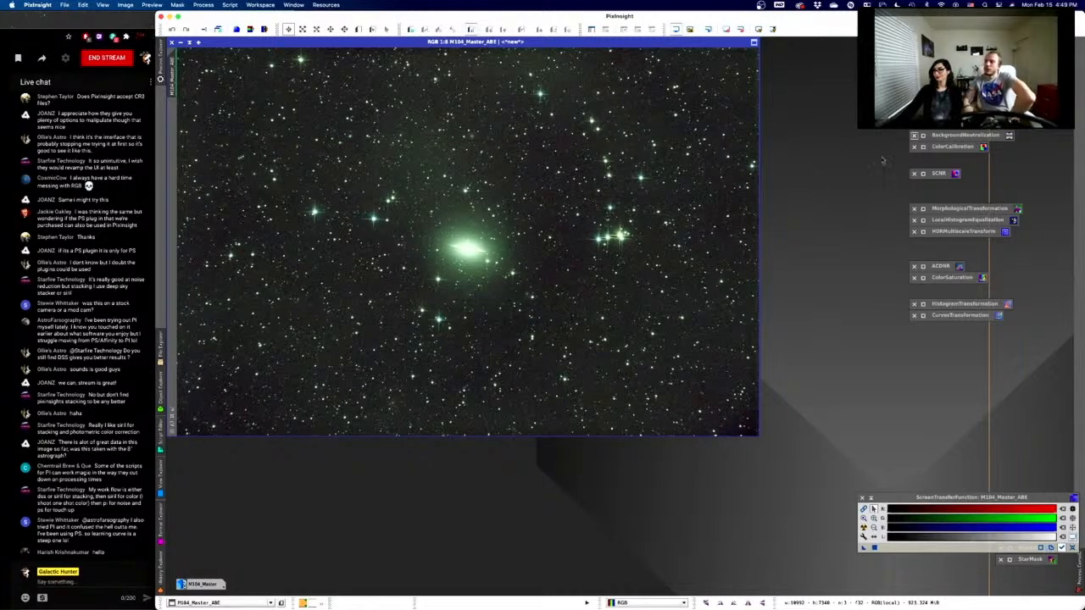
double_click(942, 112)
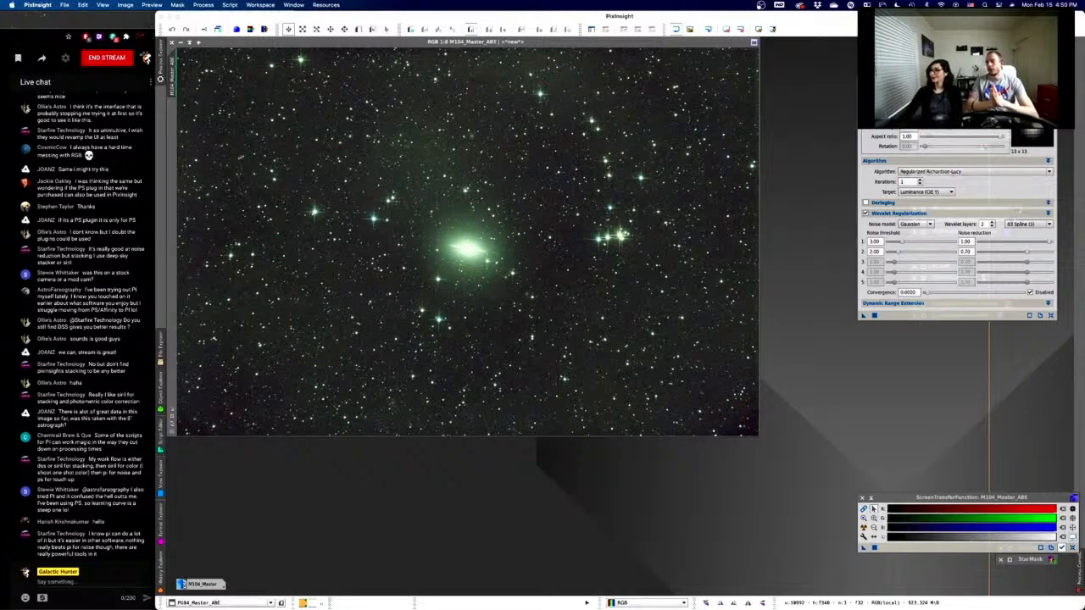
- Activate the M104_Master_ABE image window
click(572, 48)
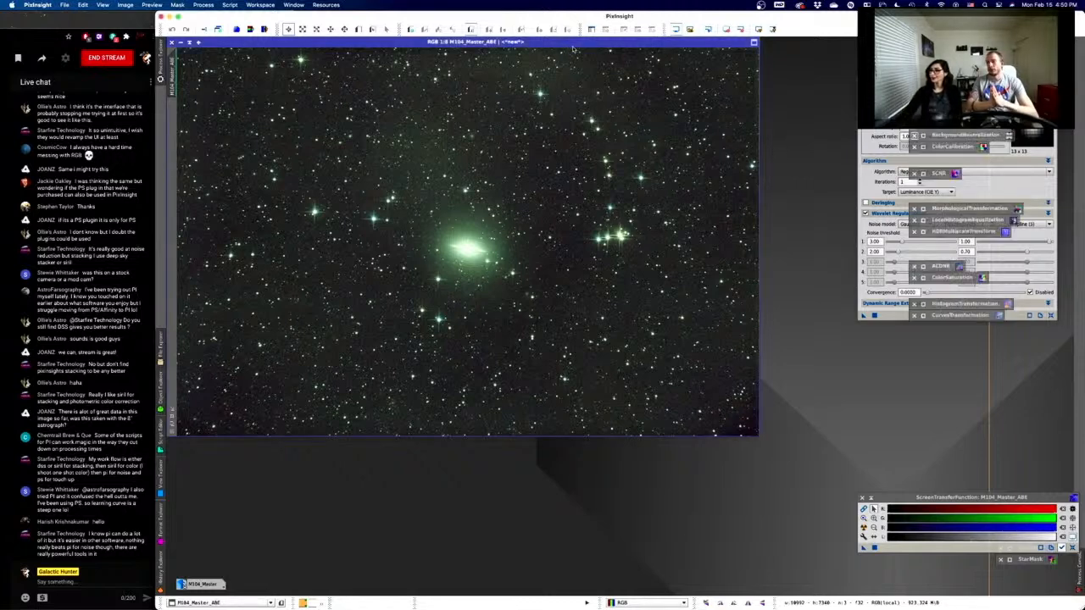
- Duplicate M104_Master_ABE as a clone and reset its screen stretch to show linear data
click(218, 30)
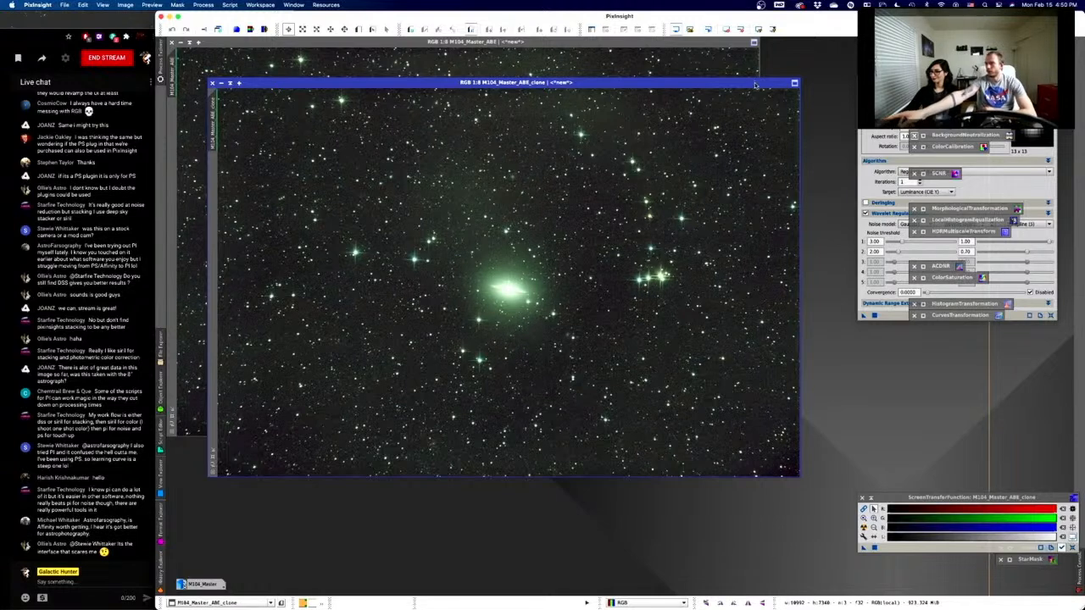
click(1073, 551)
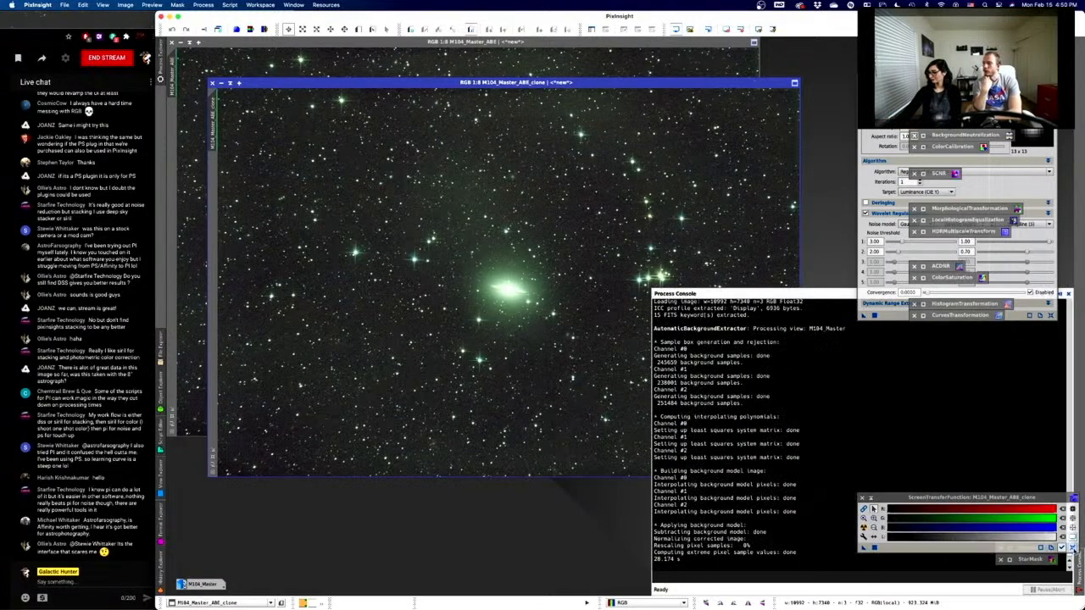
click(1072, 549)
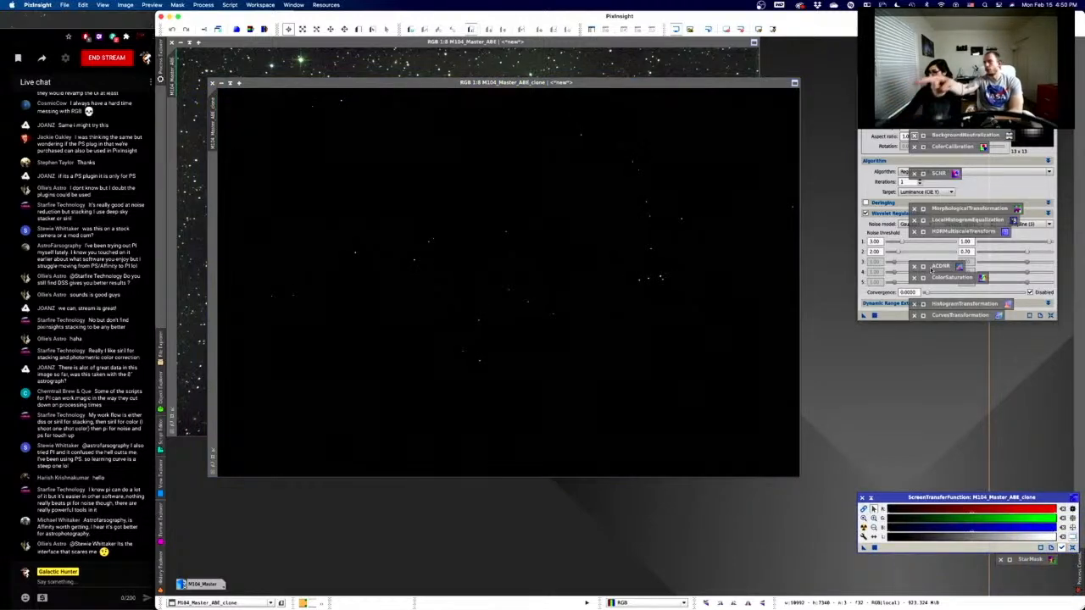
- Launch HistogramTransformation from Process > <All Processes>
click(208, 6)
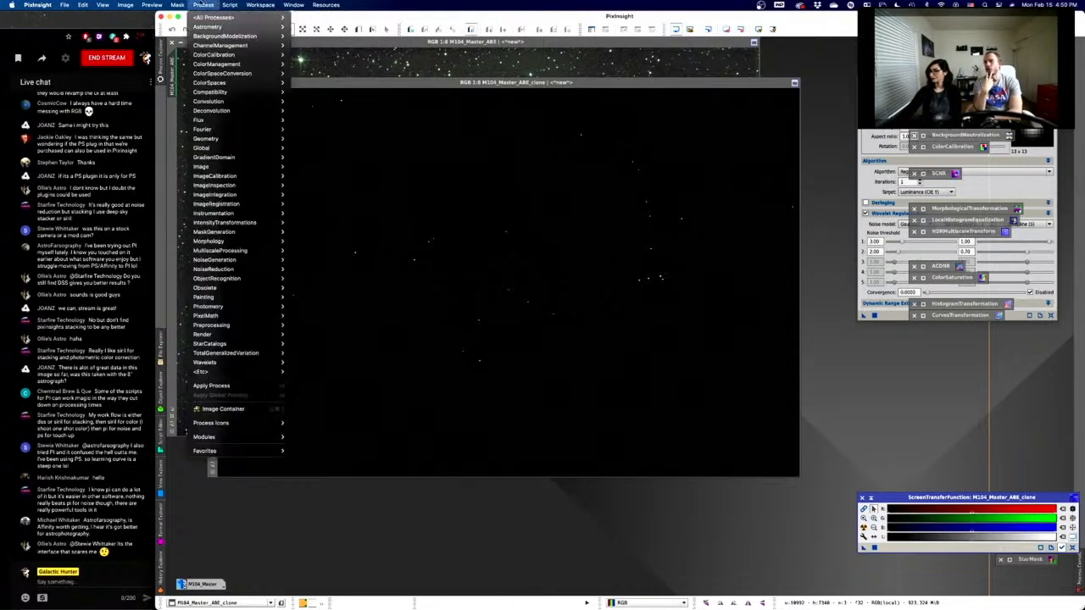
mouse_move(212, 16)
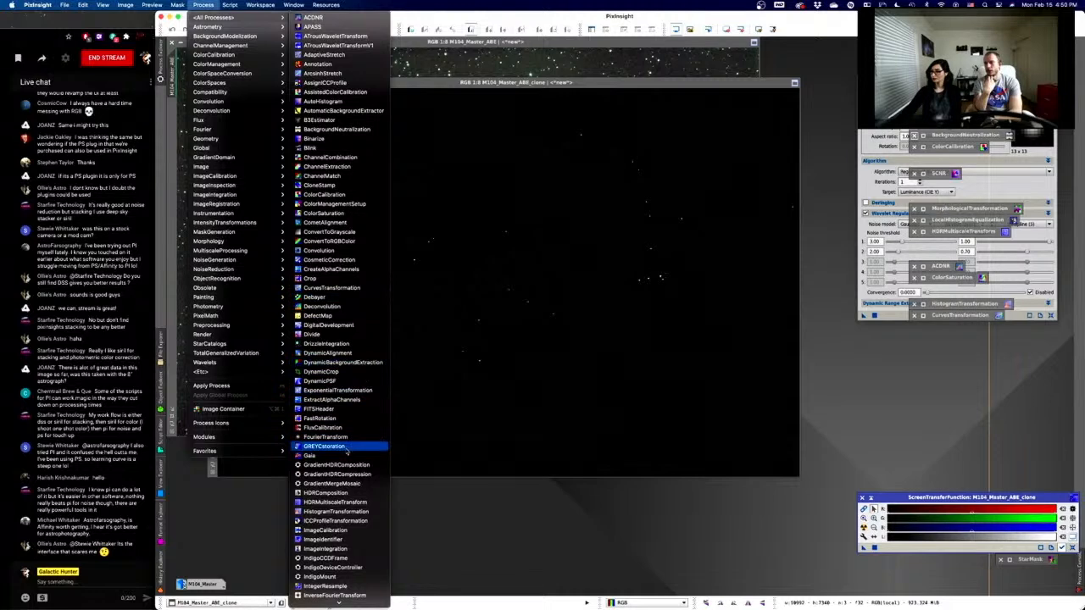
scroll(345, 449, down, 2)
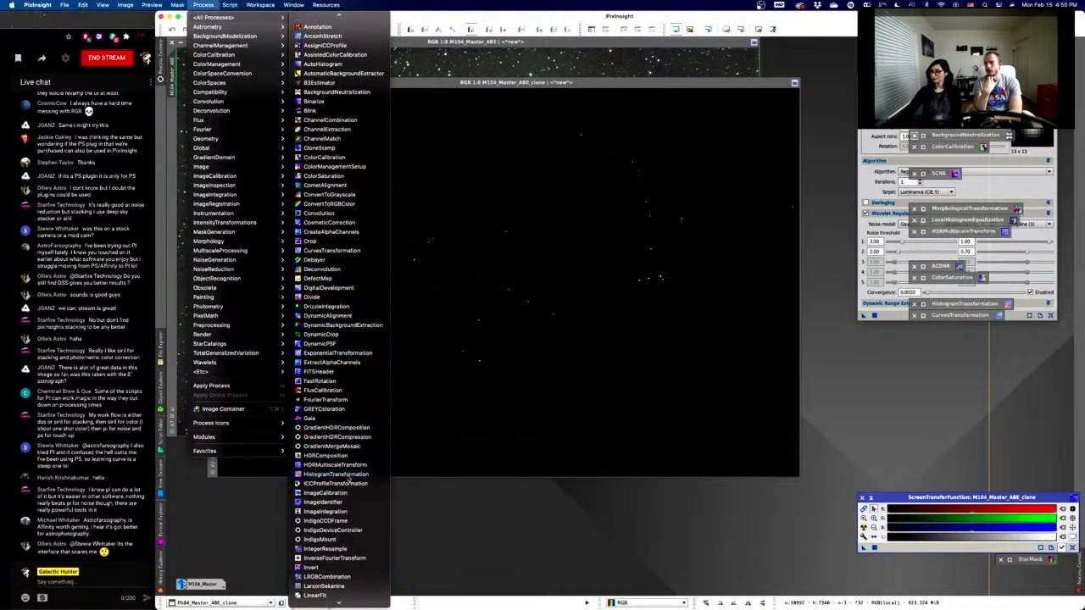
click(347, 474)
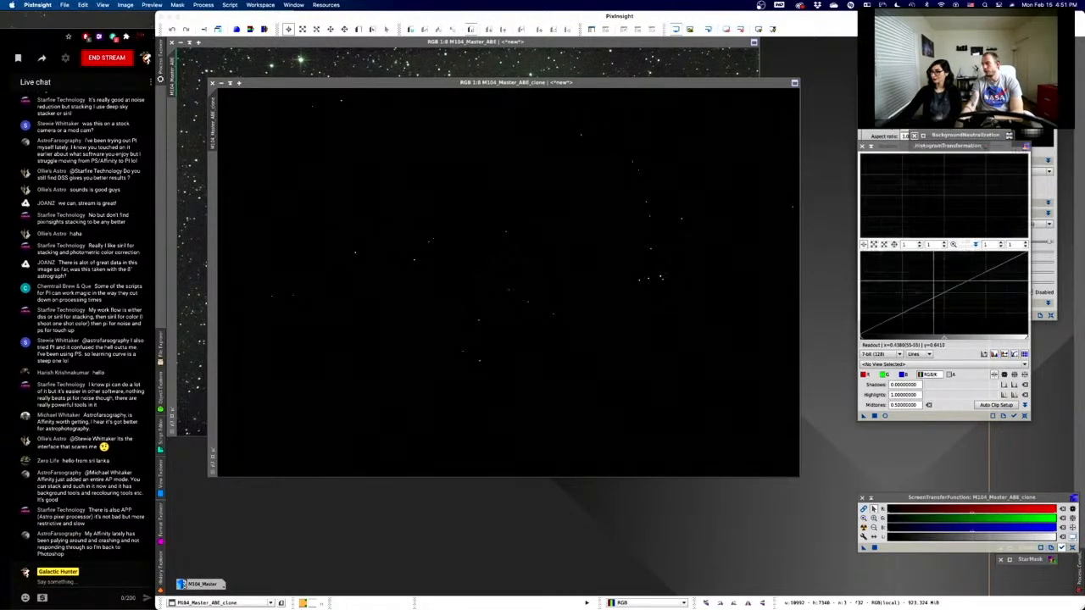
- Turn on the HistogramTransformation real-time preview for the ABE clone
click(885, 416)
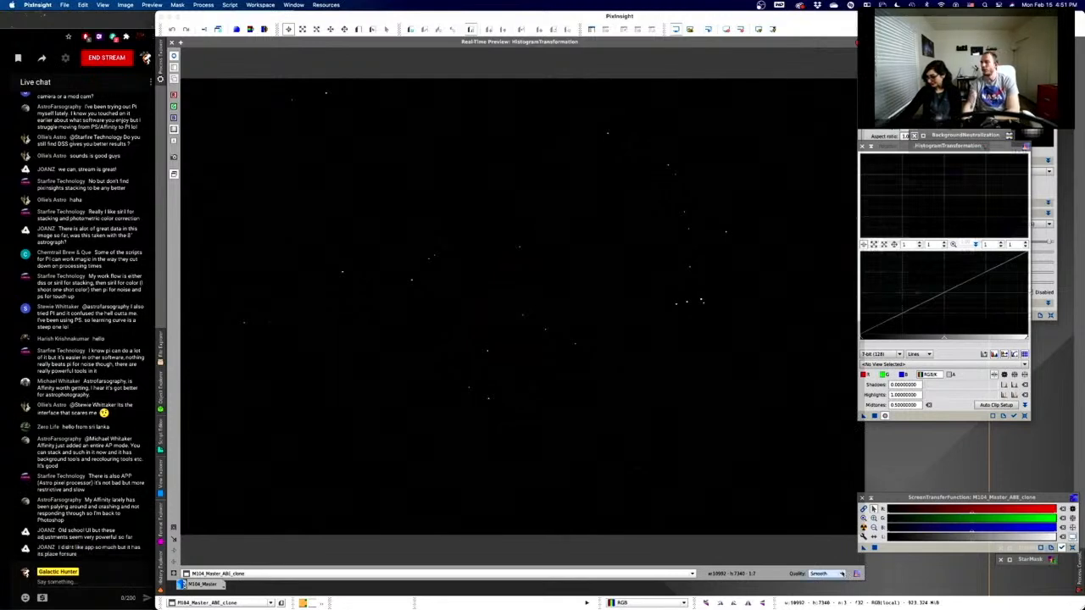
- Set the real-time preview quality to Maximum
click(839, 574)
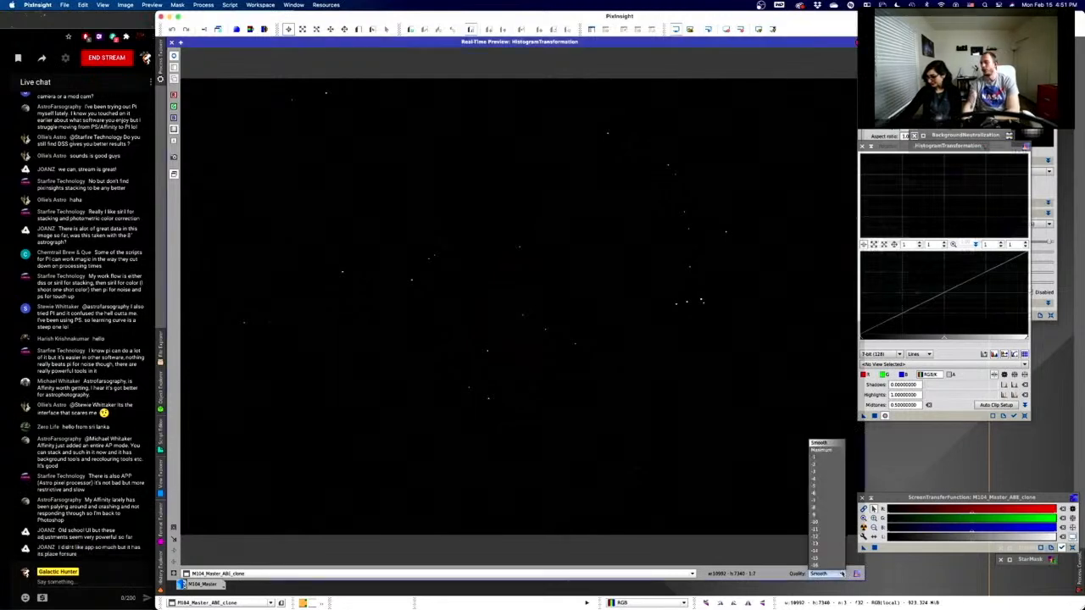
click(834, 452)
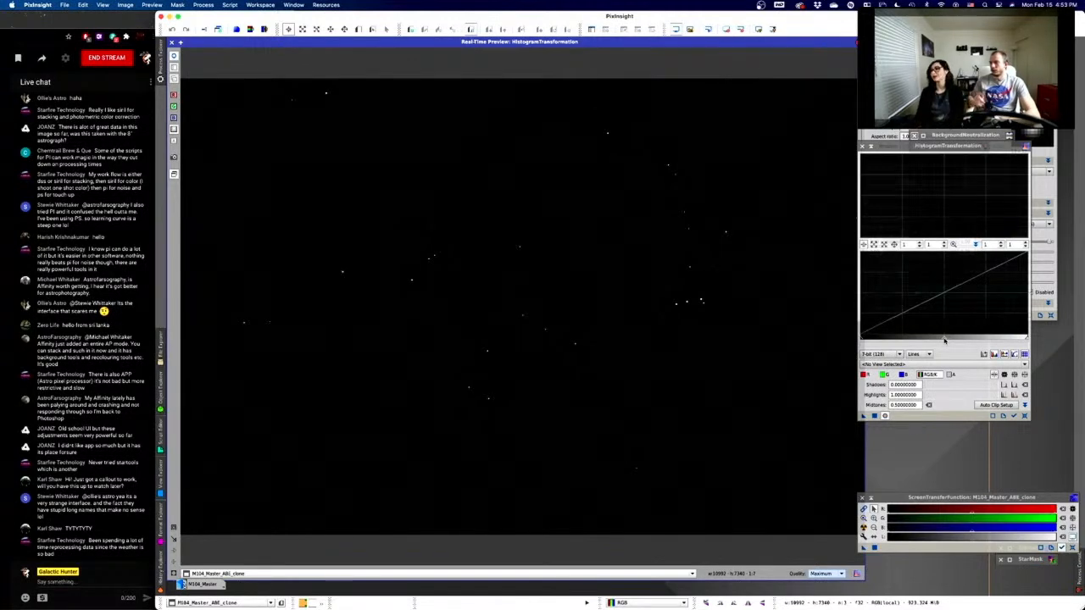
- Lower the midtones to about 0.046, revealing the green Sombrero galaxy and stars
drag(944, 340, 926, 337)
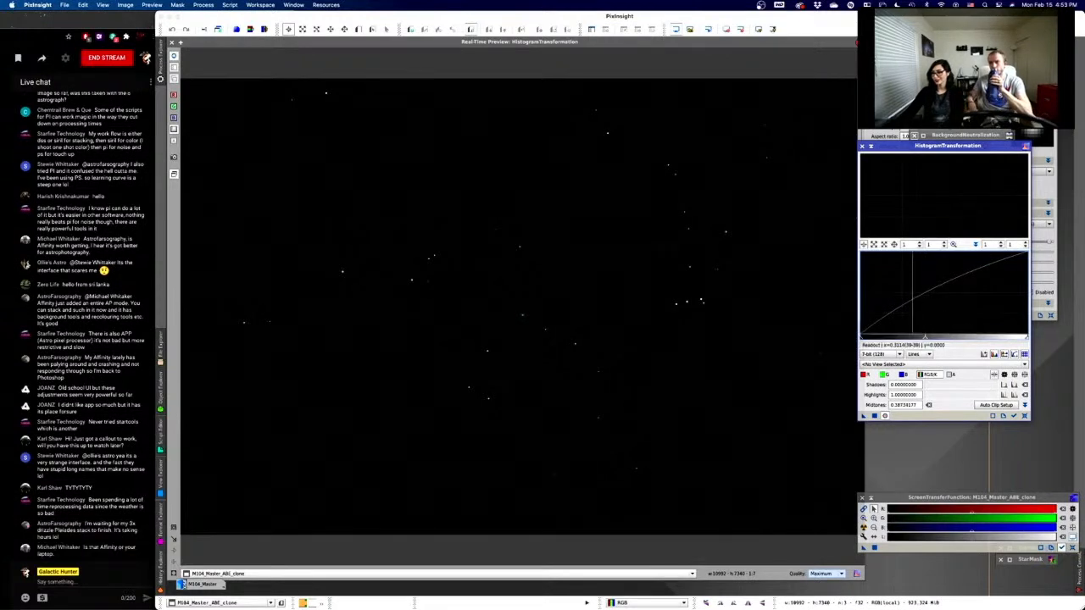
drag(925, 340, 865, 339)
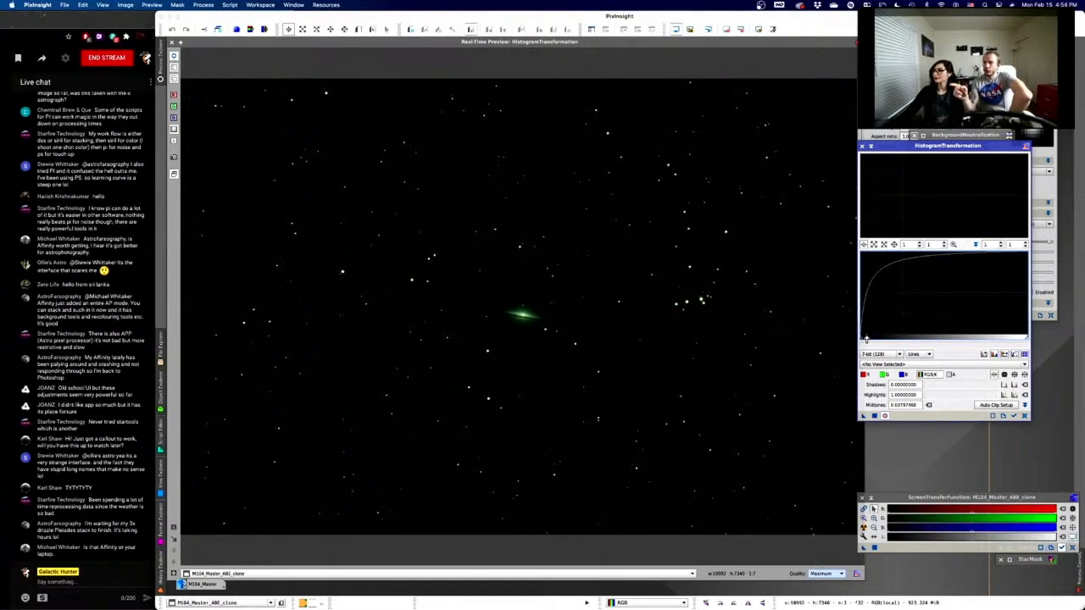
drag(866, 339, 867, 339)
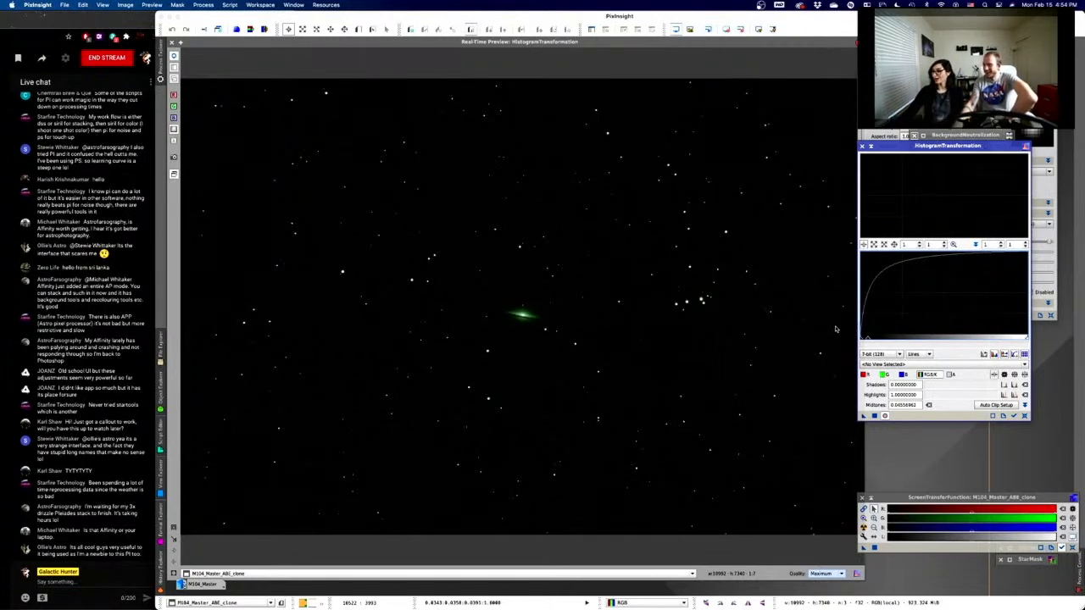
- Zoom the histogram graph and lower the midtones further to about 0.0276
scroll(930, 319, up, 5)
scroll(931, 317, up, 10)
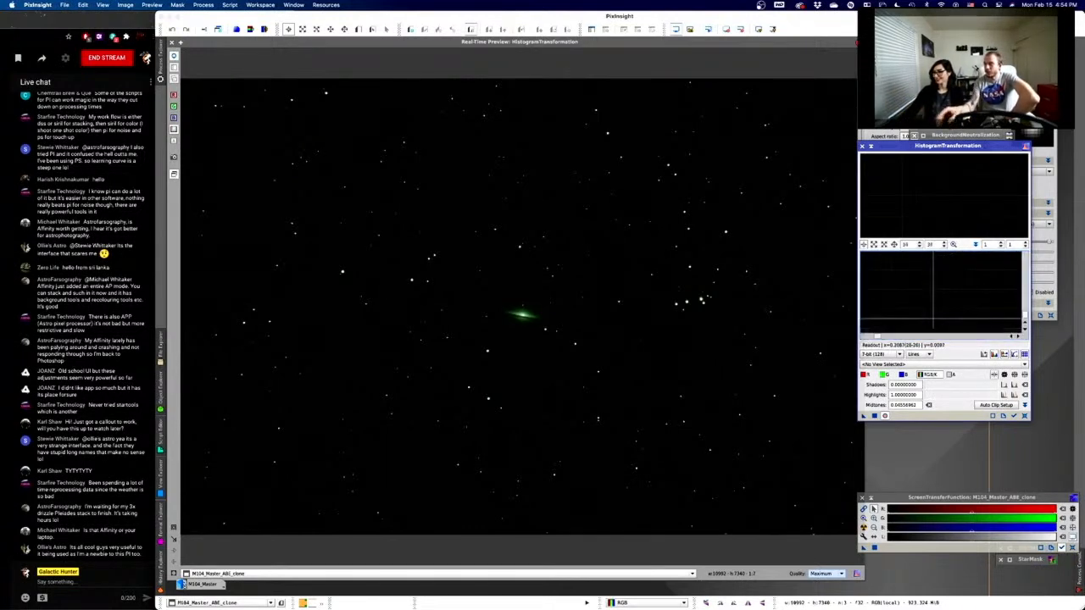
scroll(931, 318, down, 10)
scroll(931, 318, up, 10)
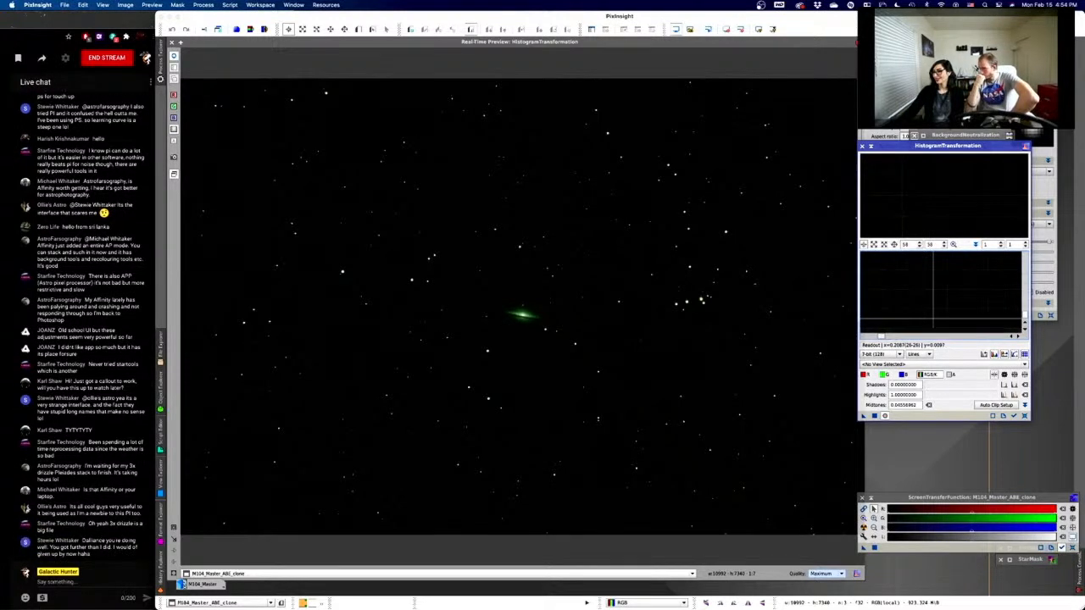
scroll(932, 318, down, 10)
scroll(941, 293, down, 2)
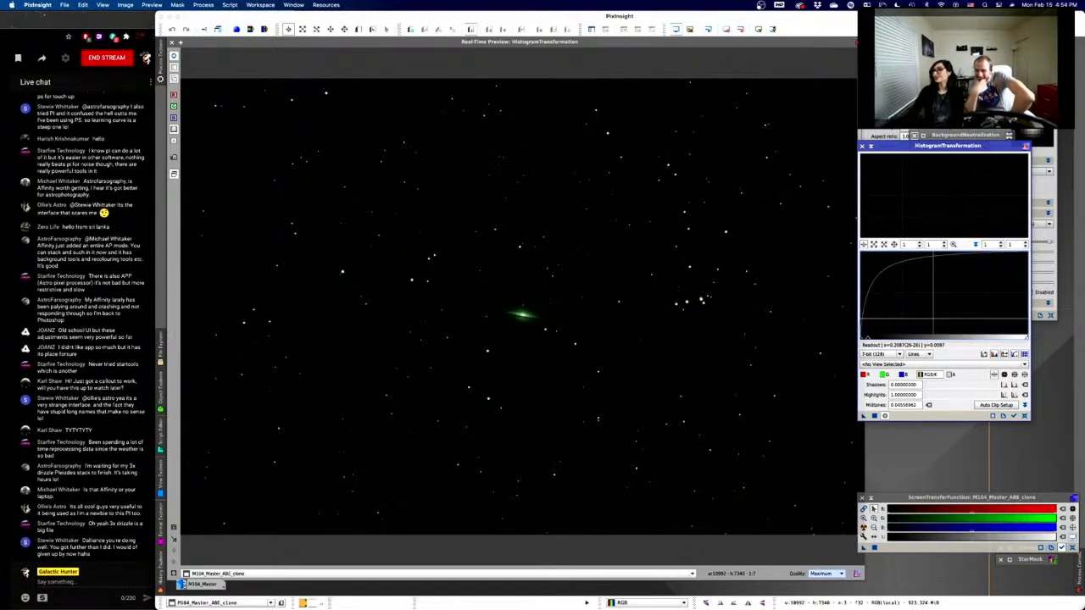
scroll(941, 292, up, 2)
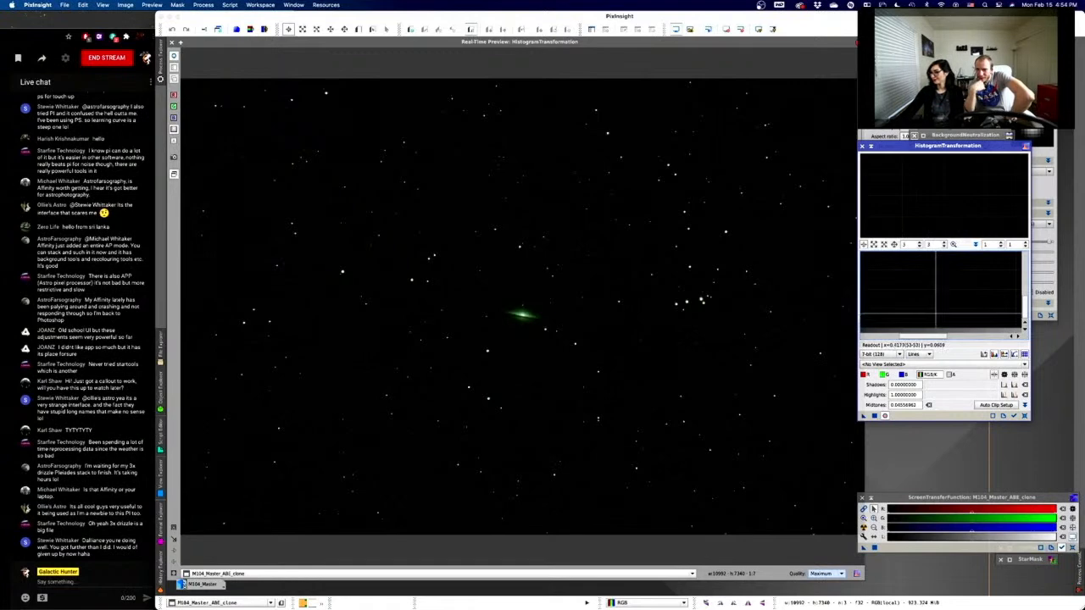
scroll(935, 313, down, 2)
scroll(866, 324, up, 17)
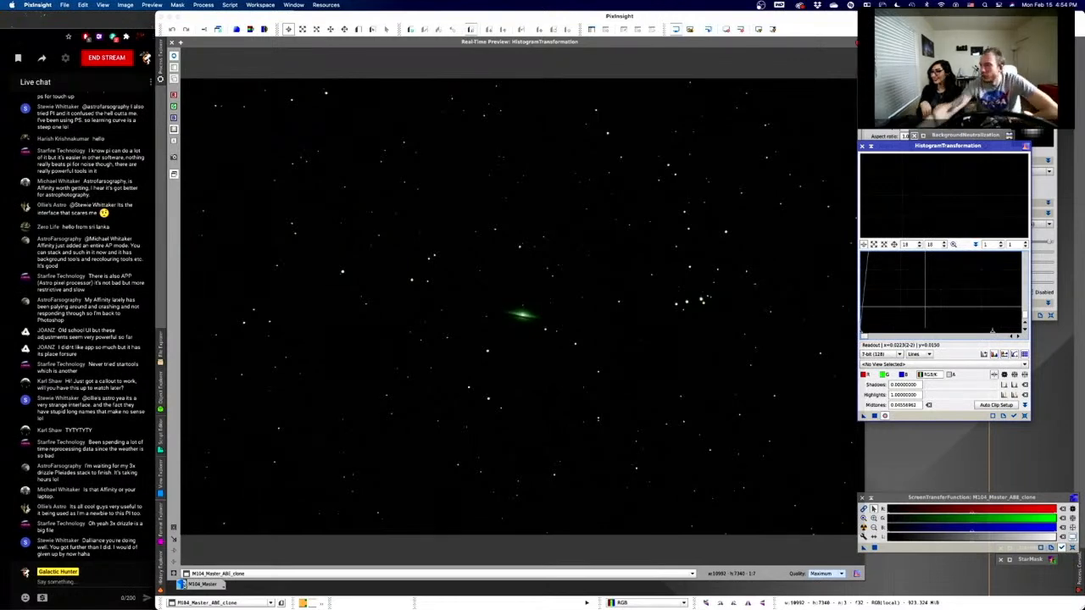
scroll(891, 326, up, 13)
scroll(894, 322, down, 20)
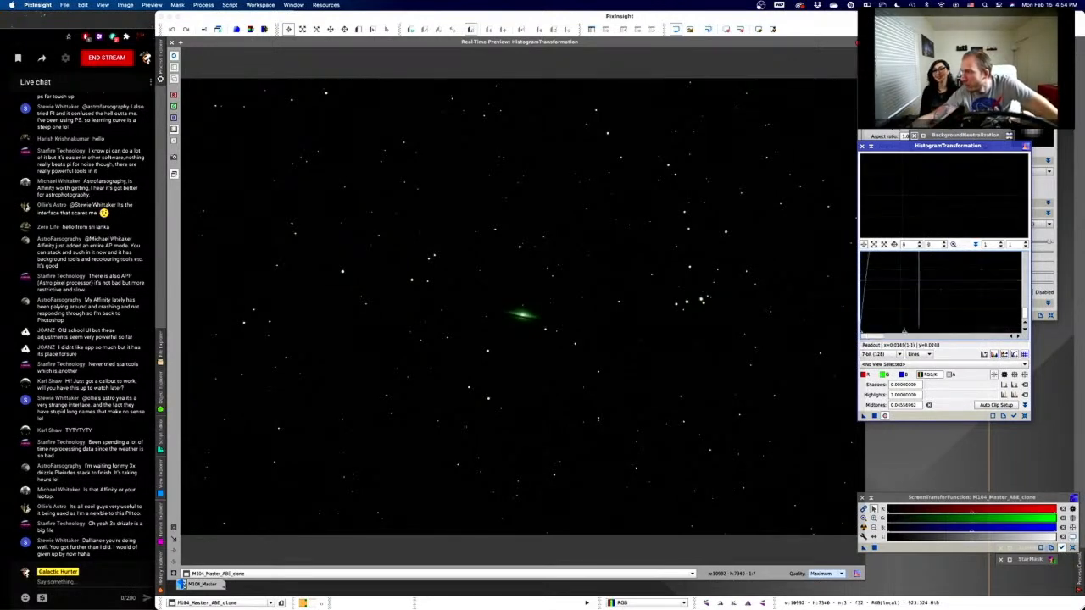
scroll(921, 326, up, 2)
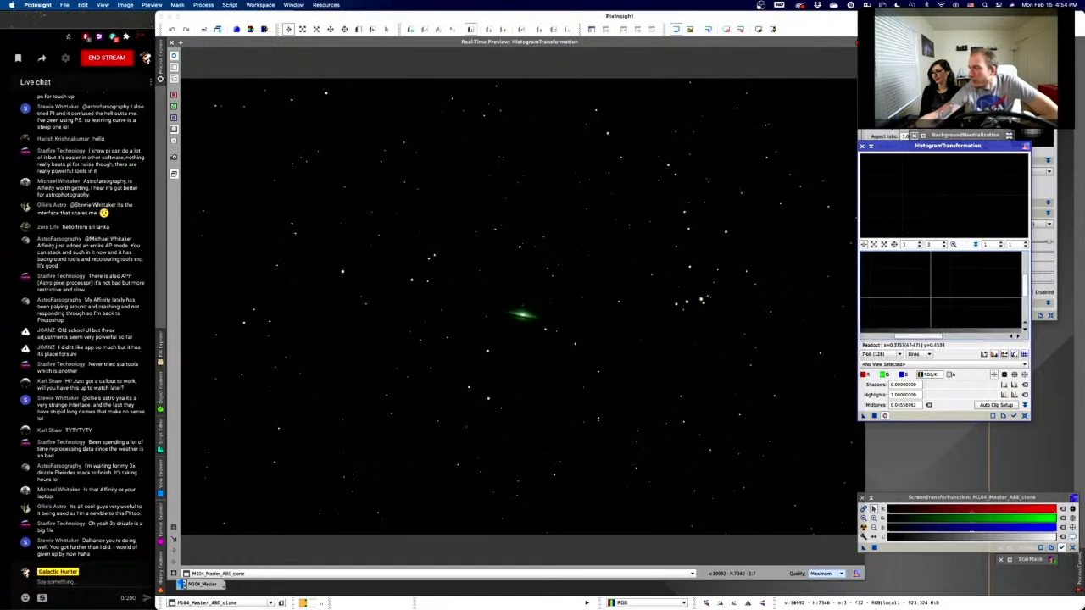
scroll(887, 324, up, 10)
scroll(887, 324, down, 10)
scroll(886, 325, up, 2)
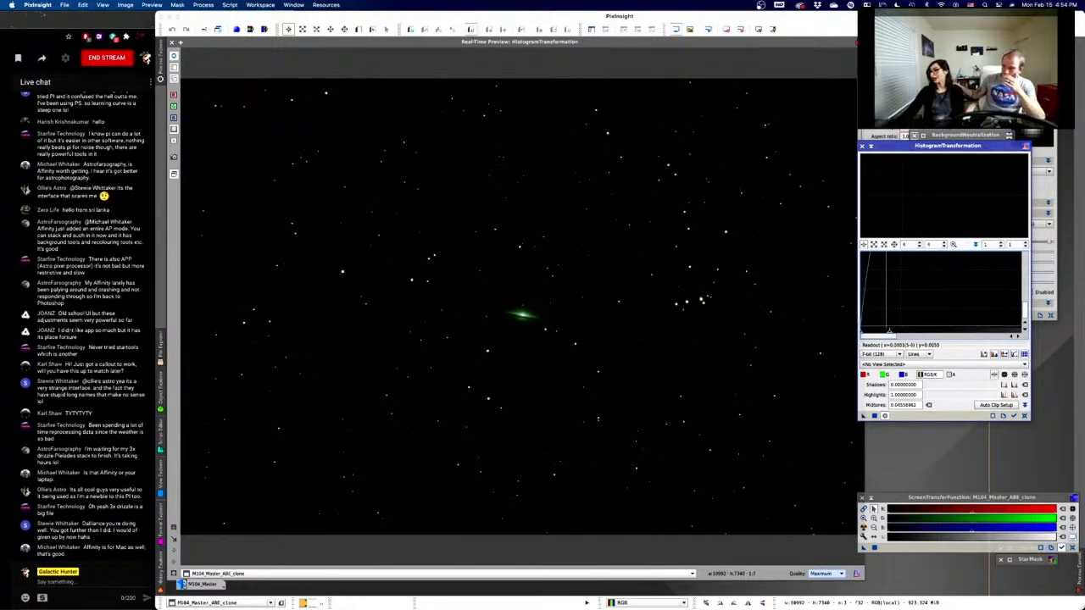
drag(888, 334, 878, 333)
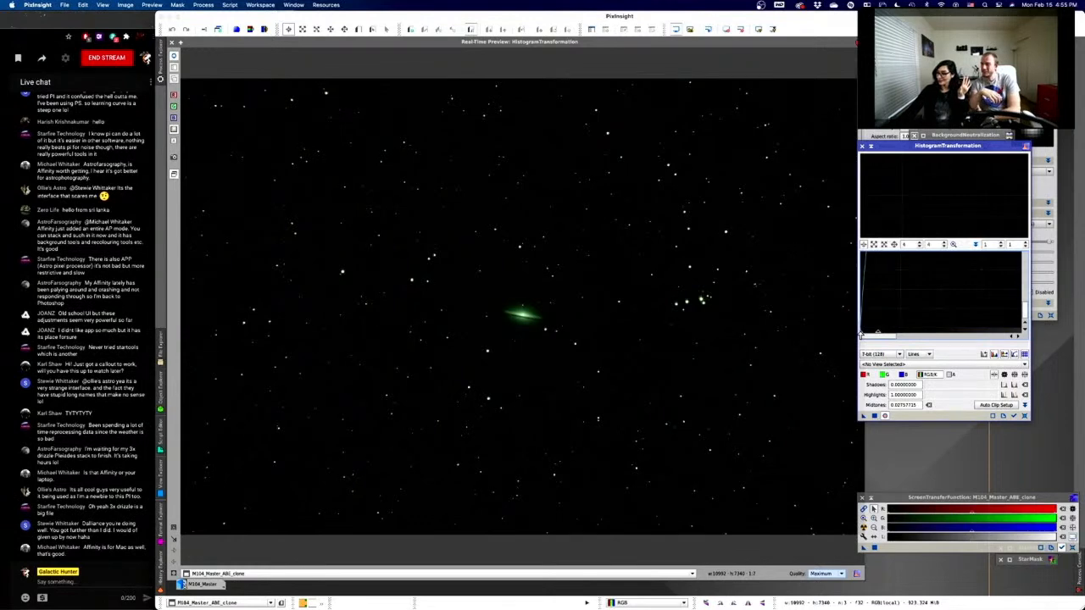
- Set shadows to about 0.0026 and midtones to roughly 0.021 to darken the sky
mouse_move(861, 335)
mouse_down()
mouse_move(873, 333)
mouse_move(861, 334)
mouse_up()
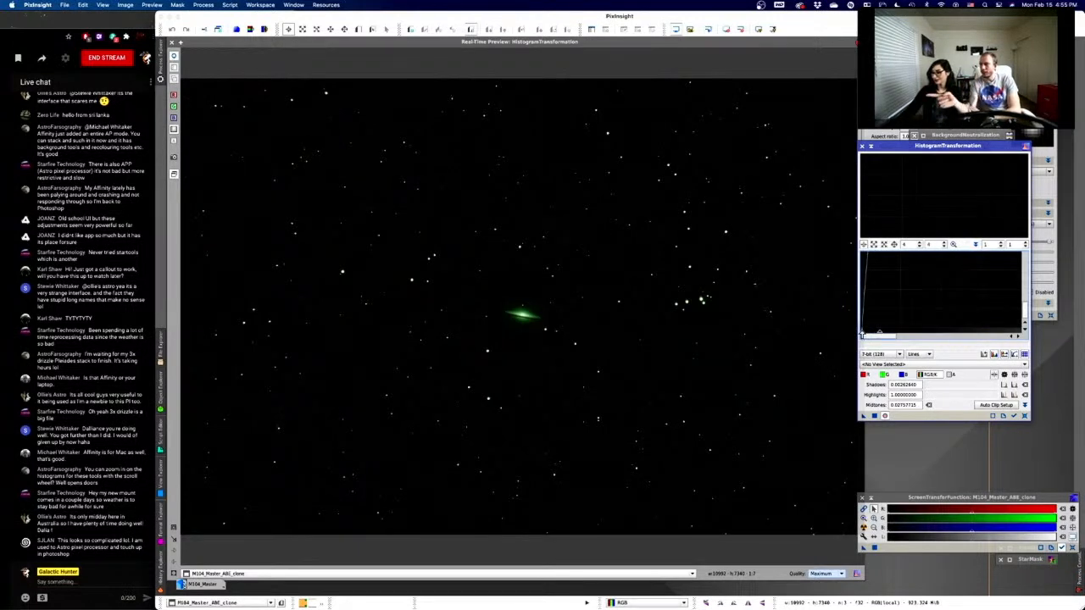
drag(879, 334, 875, 333)
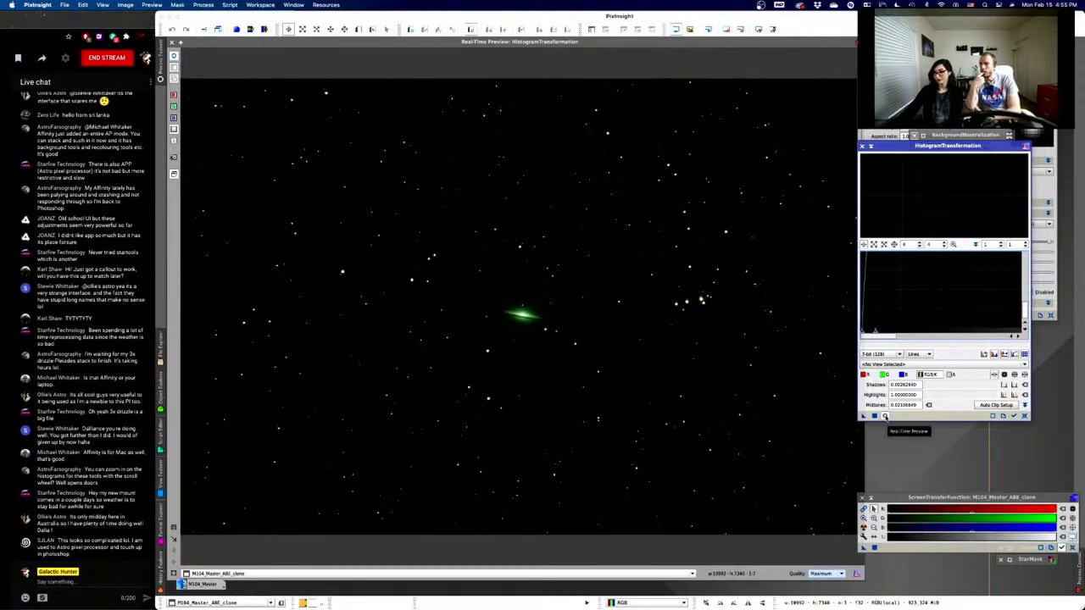
- Turn off the real-time stretch preview and close its window, showing the unstretched M104_Master_ABE_clone
click(885, 416)
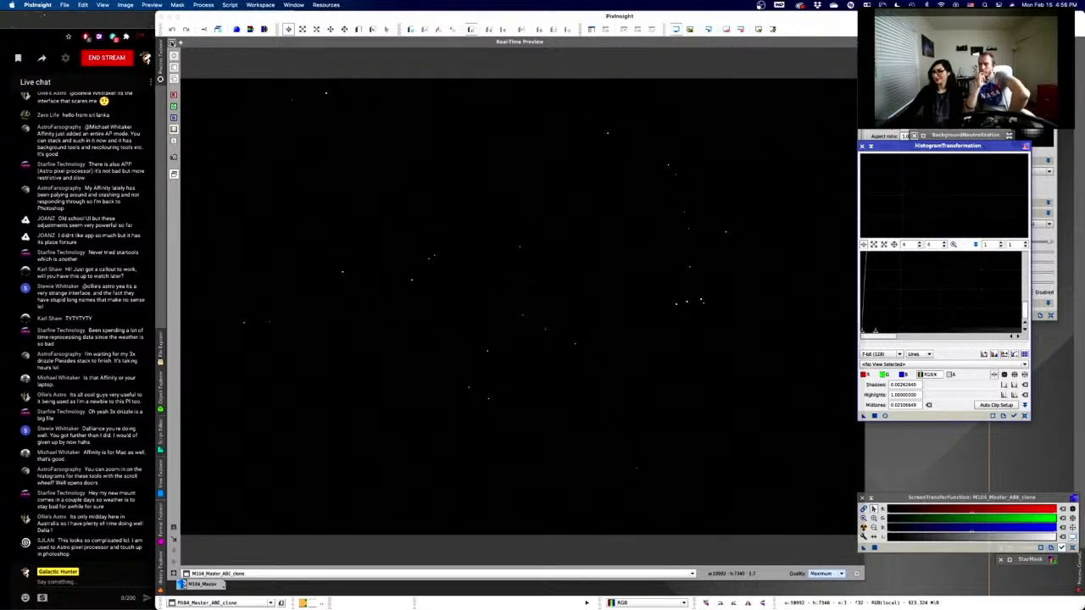
click(172, 42)
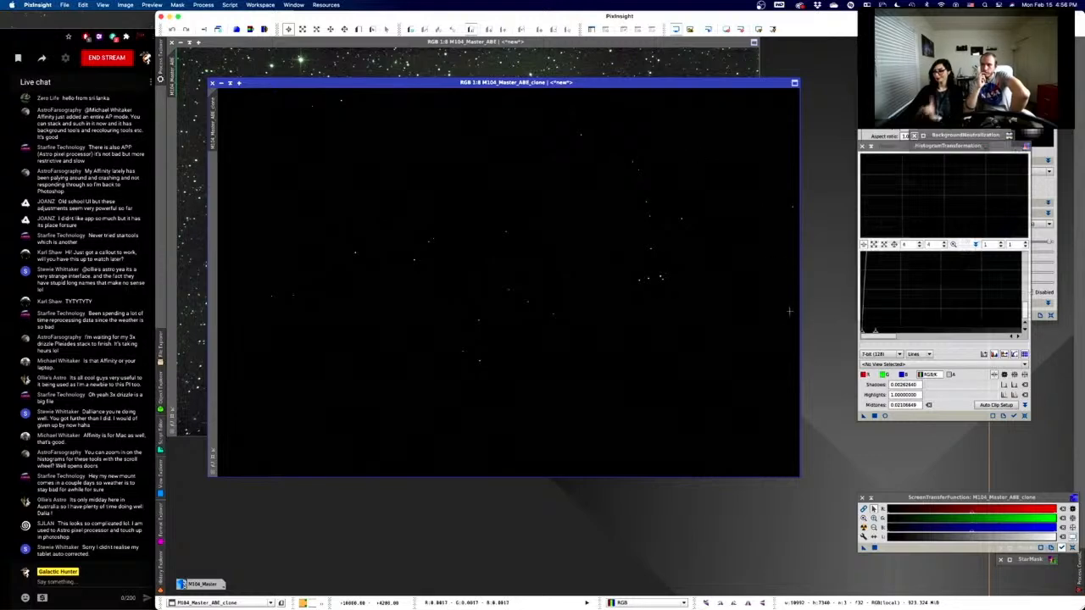
- Apply the HistogramTransformation stretch to M104_Master_ABE_clone and set it as the mask on M104_Master_ABE
click(875, 416)
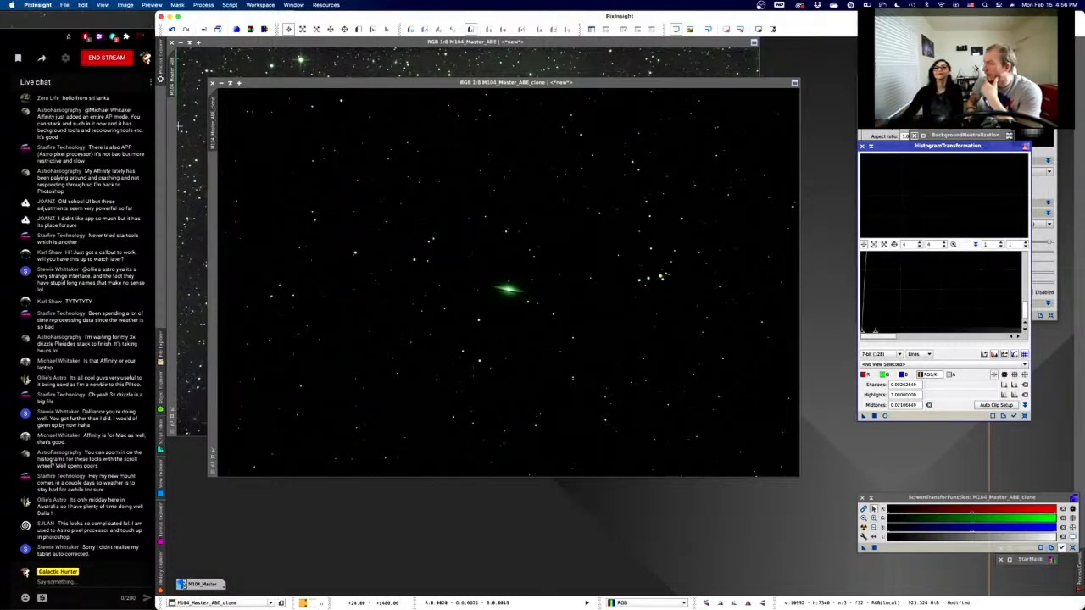
click(212, 123)
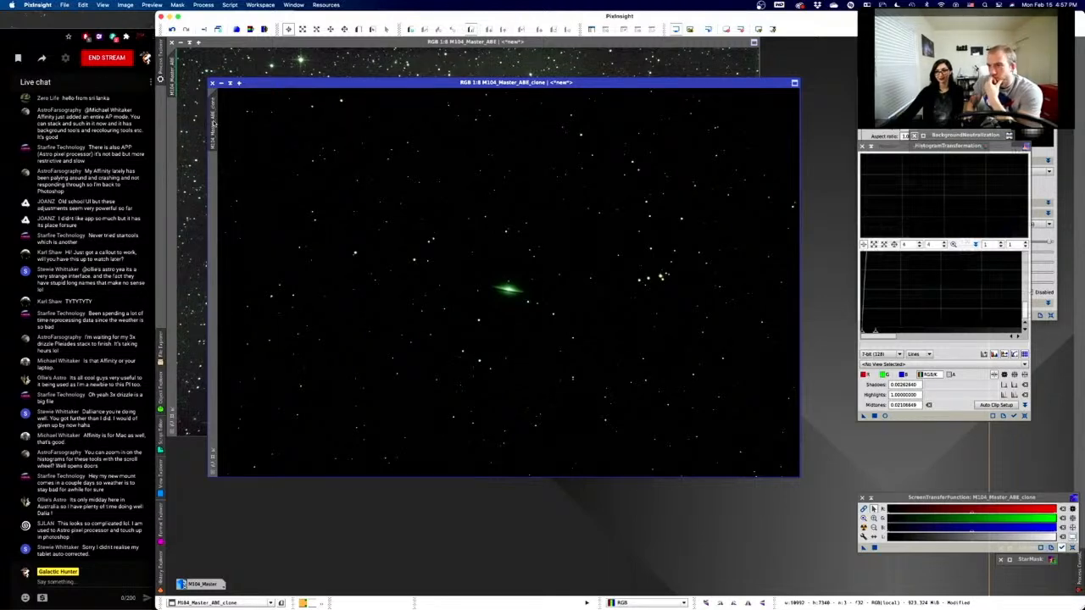
drag(213, 123, 177, 124)
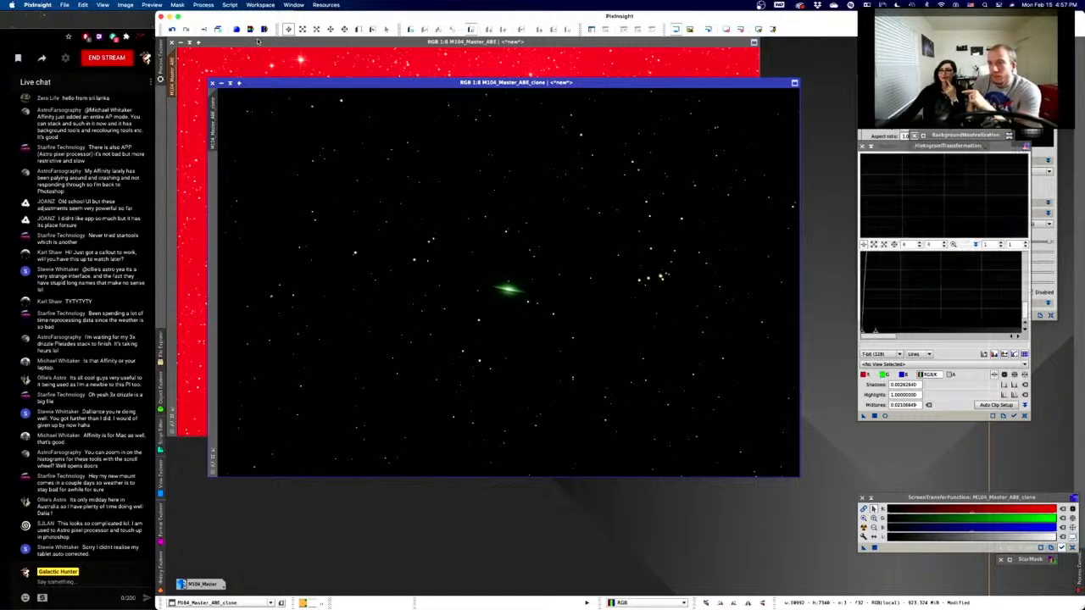
- Iconize the stretched M104_Master_ABE_clone and move its icon to the bottom of the workspace
click(221, 83)
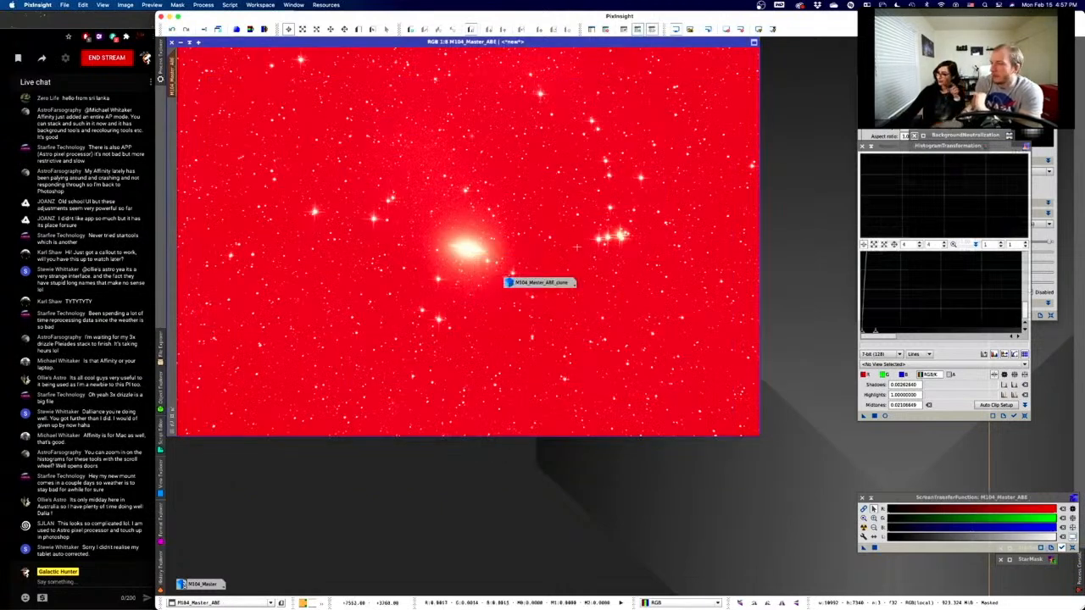
mouse_move(536, 284)
mouse_down()
mouse_move(261, 586)
mouse_move(559, 573)
mouse_move(685, 573)
mouse_move(699, 584)
mouse_up()
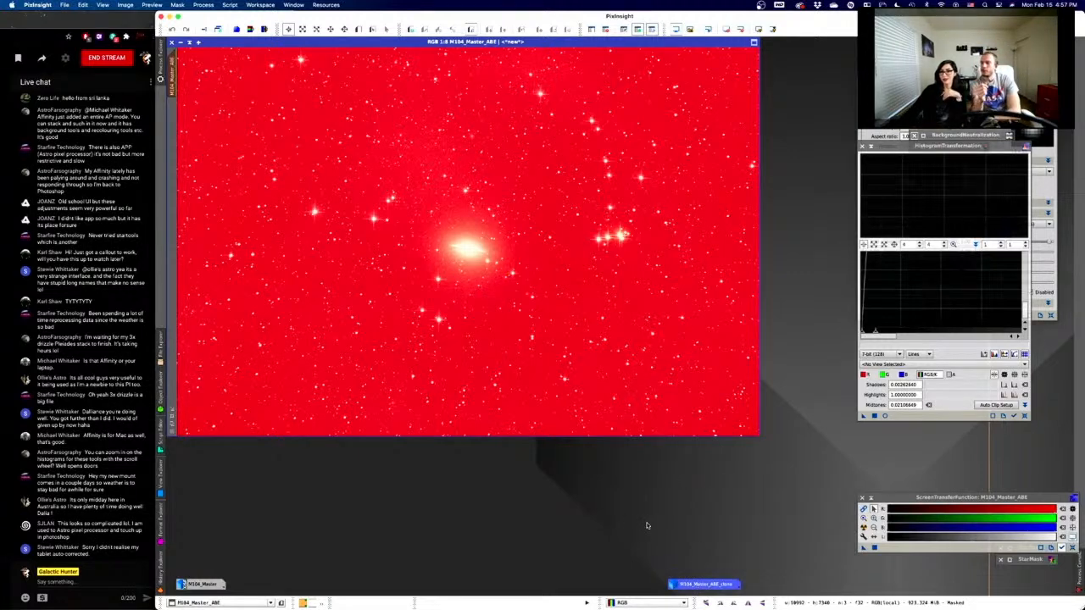
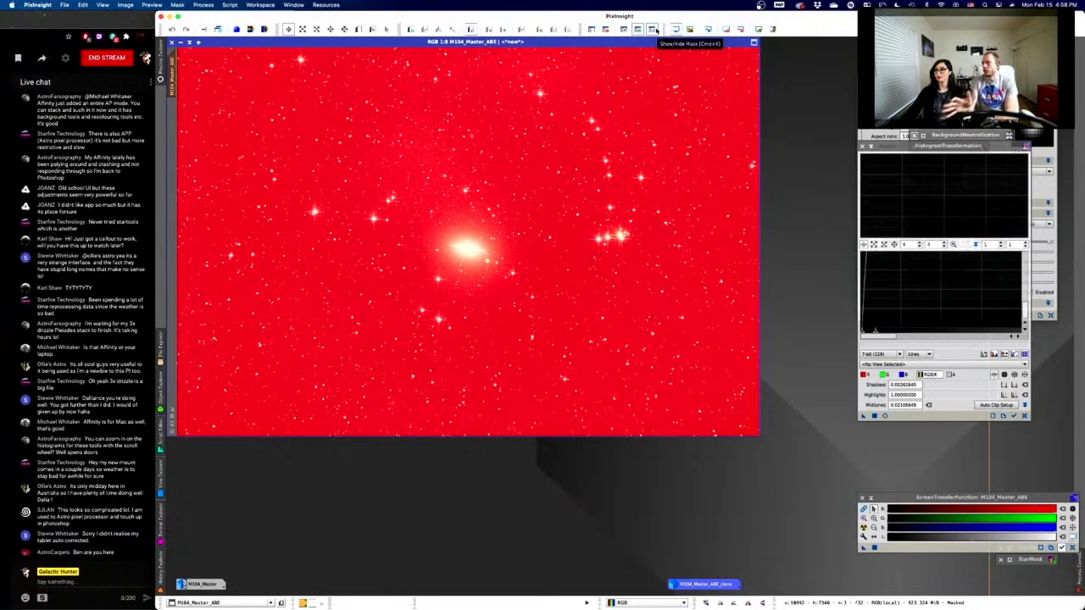
- Toggle the red mask overlay off, on for comparison, and off again on M104_Master_ABE
click(655, 29)
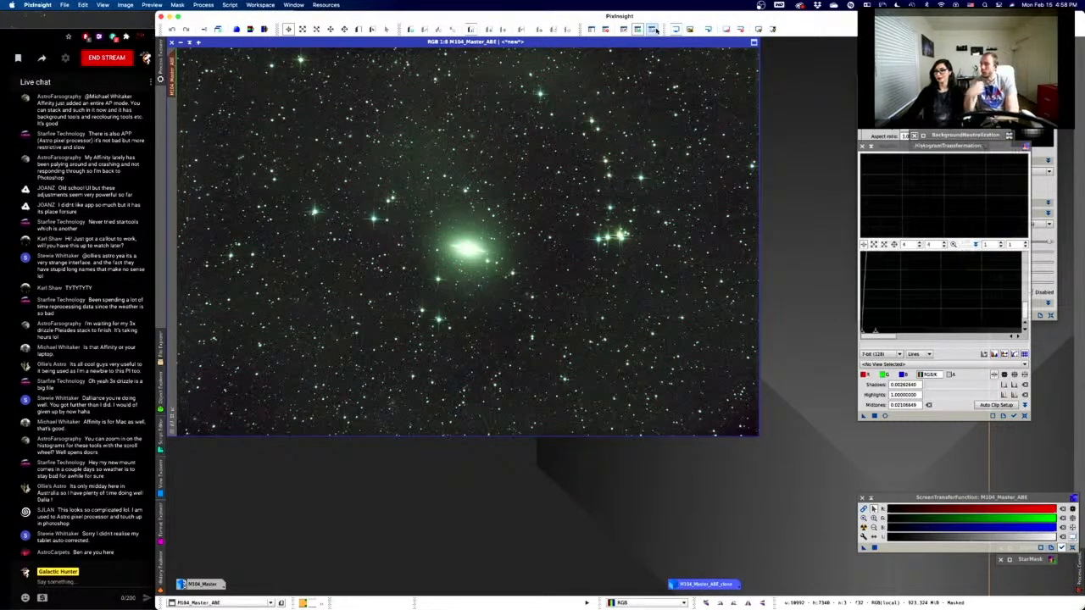
click(656, 29)
click(655, 30)
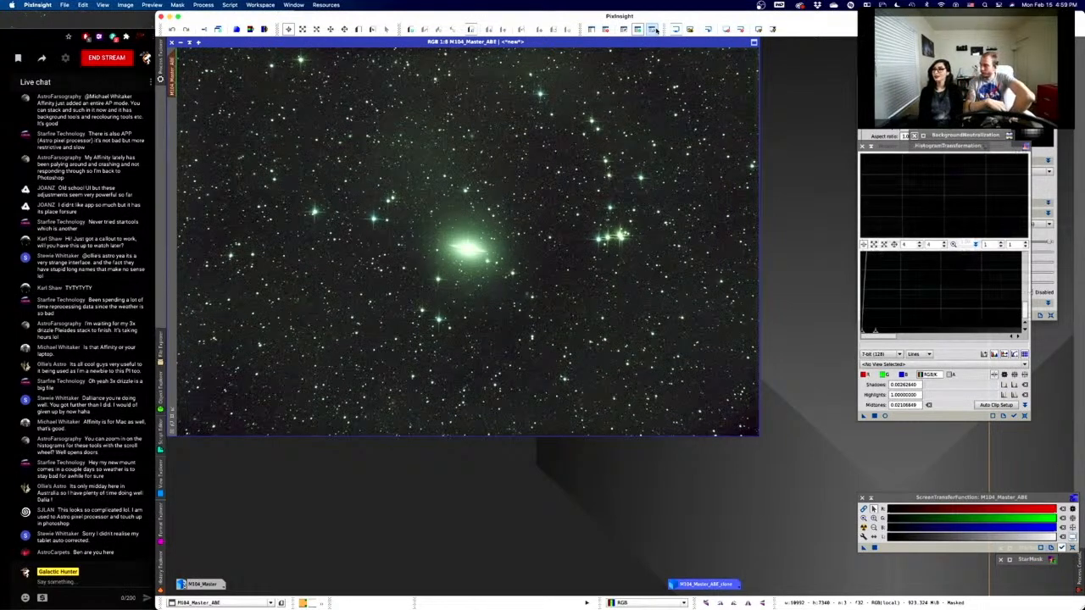
- Draw a Preview01 rectangle framing the M104 galaxy at the image centre
click(361, 30)
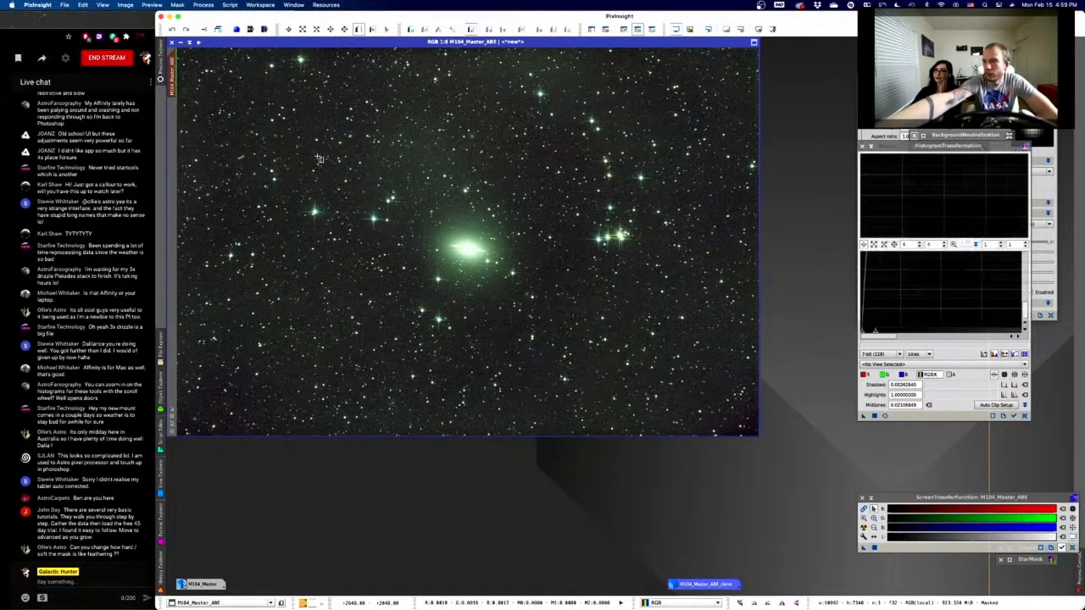
drag(344, 161, 568, 327)
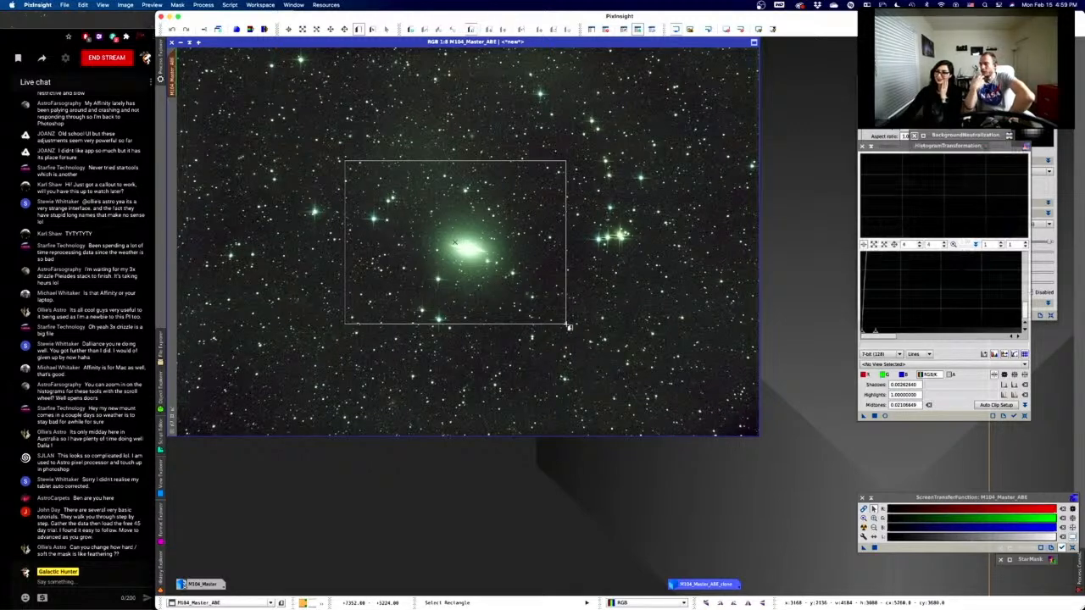
drag(568, 326, 568, 327)
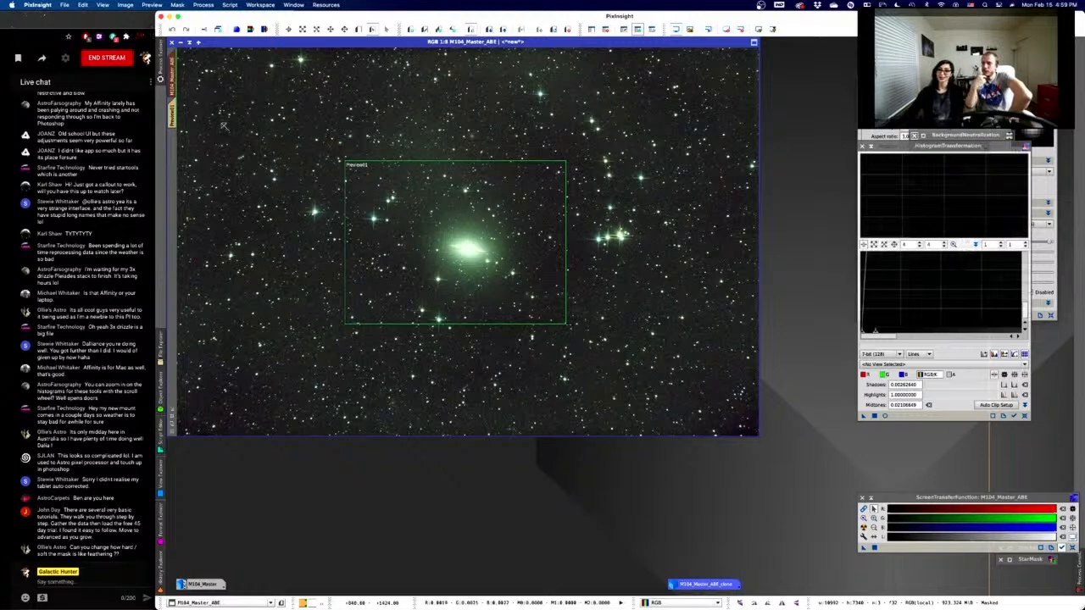
- Display the Preview01 galaxy crop zoomed out and close the HistogramTransformation window
click(172, 117)
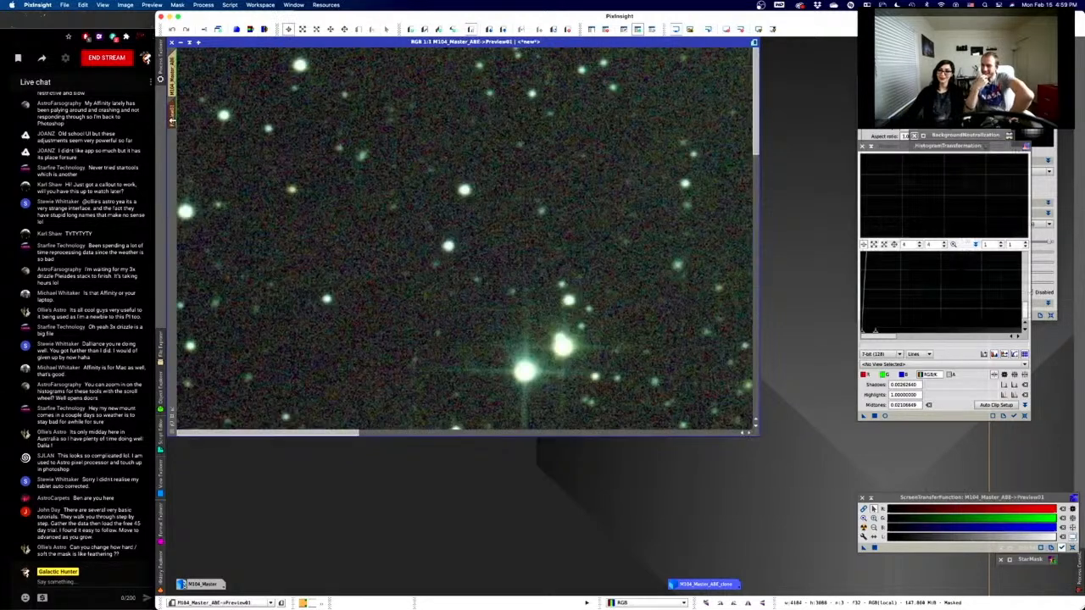
scroll(368, 170, down, 2)
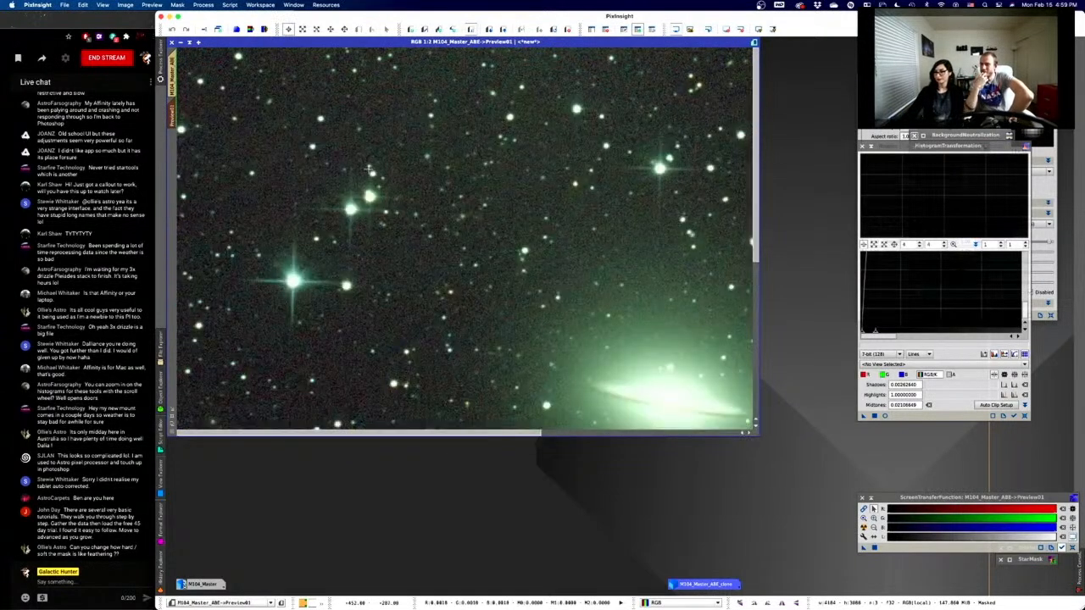
scroll(368, 170, down, 3)
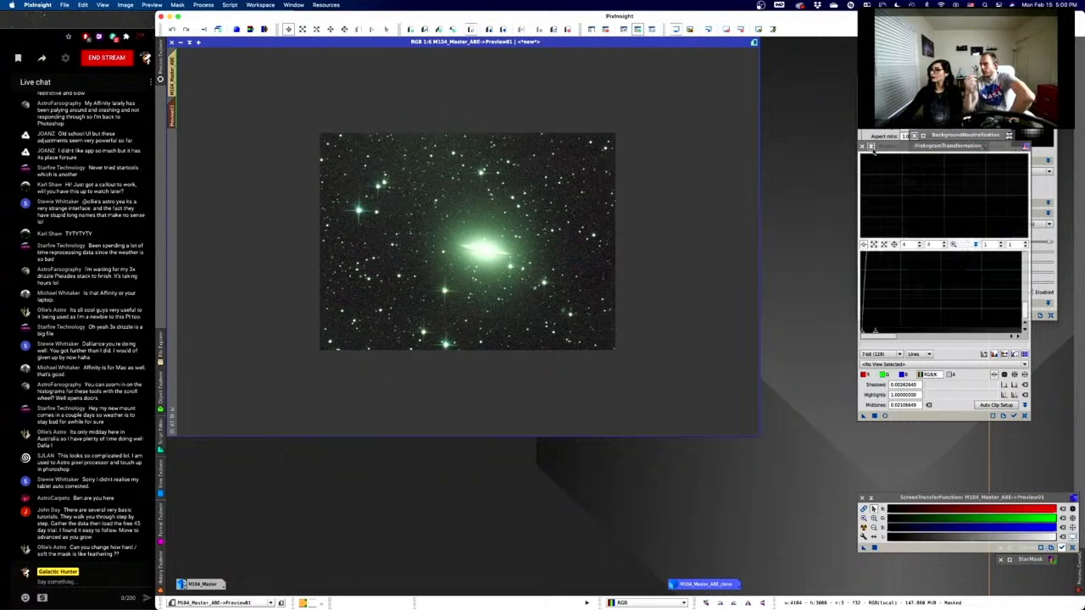
click(870, 147)
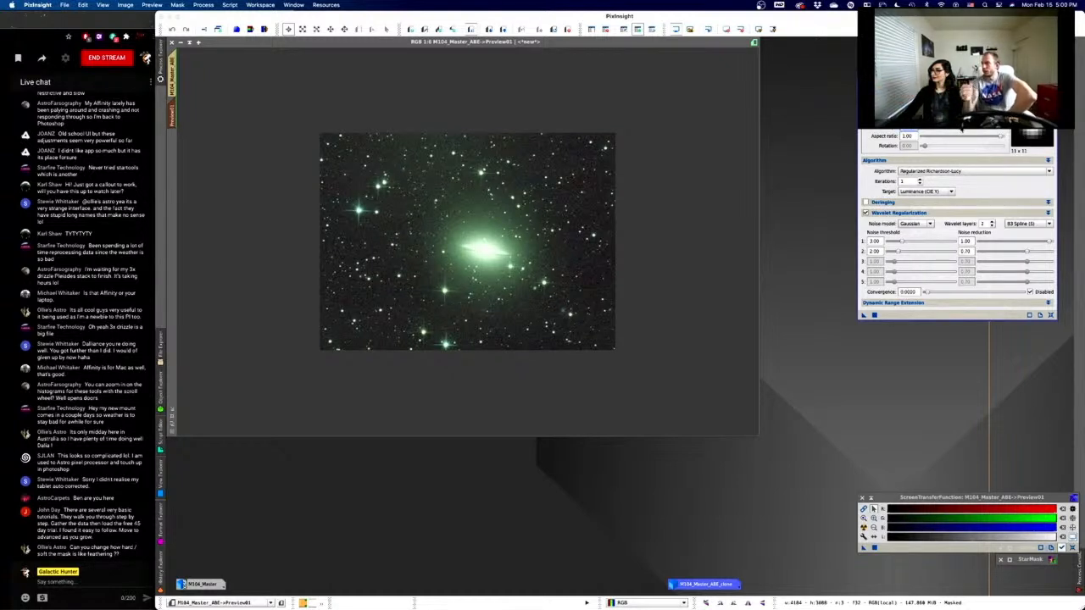
- Set the Deconvolution PSF to 7 x 7 and apply it to the Preview01 galaxy crop
mouse_move(961, 126)
mouse_down()
mouse_move(986, 124)
mouse_move(973, 126)
mouse_up()
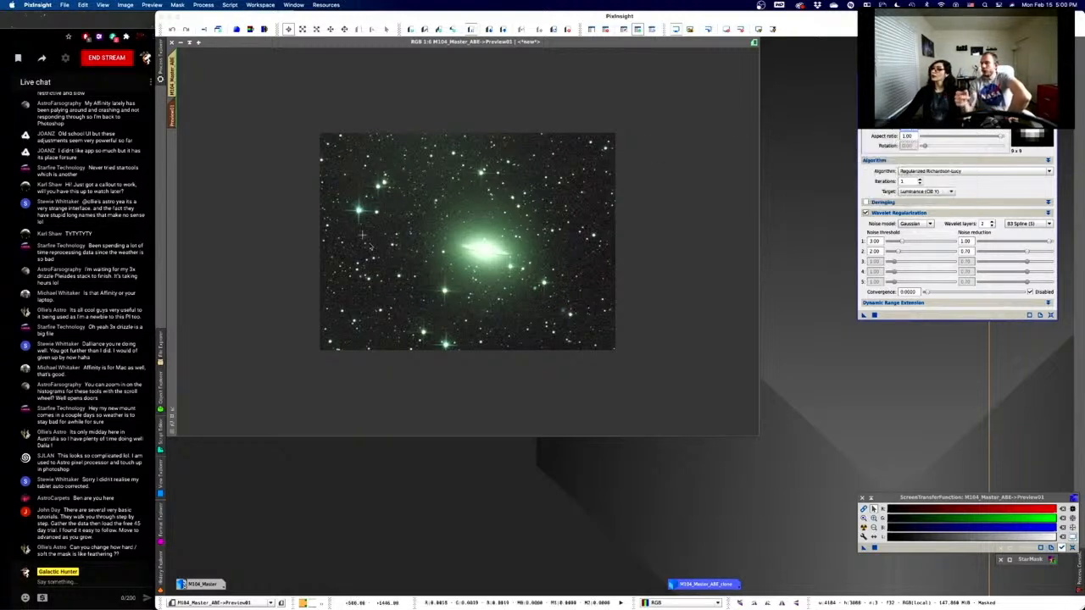
scroll(426, 234, down, 1)
scroll(427, 233, up, 4)
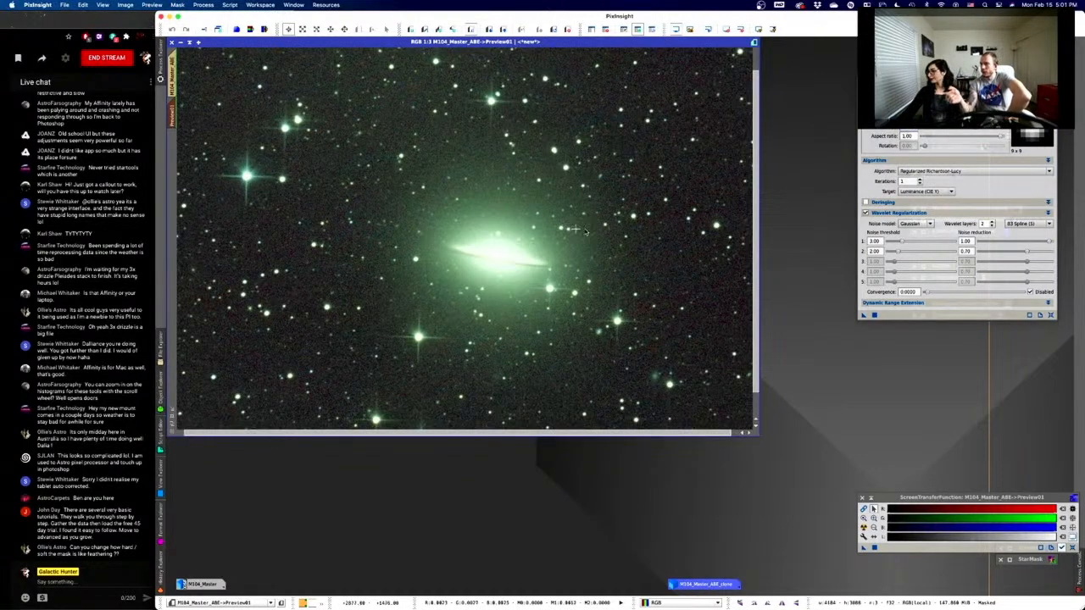
click(862, 316)
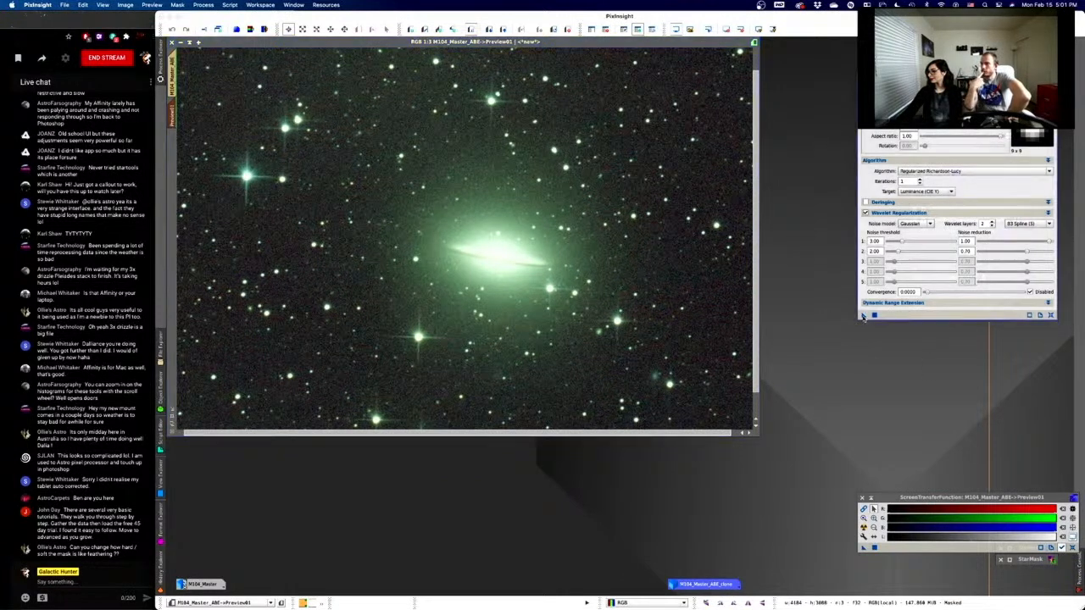
drag(864, 316, 592, 303)
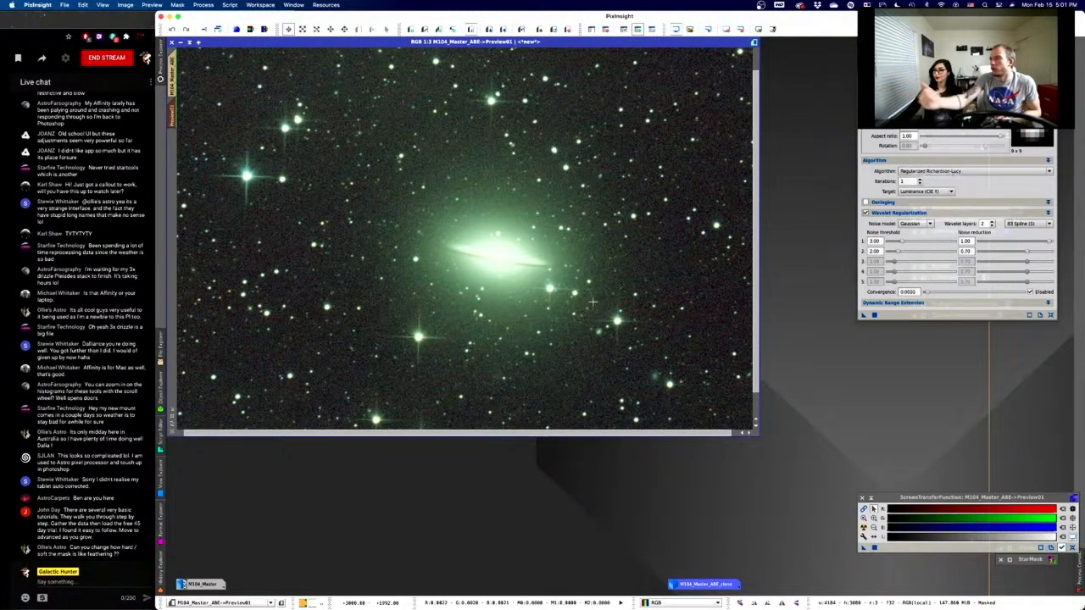
click(948, 131)
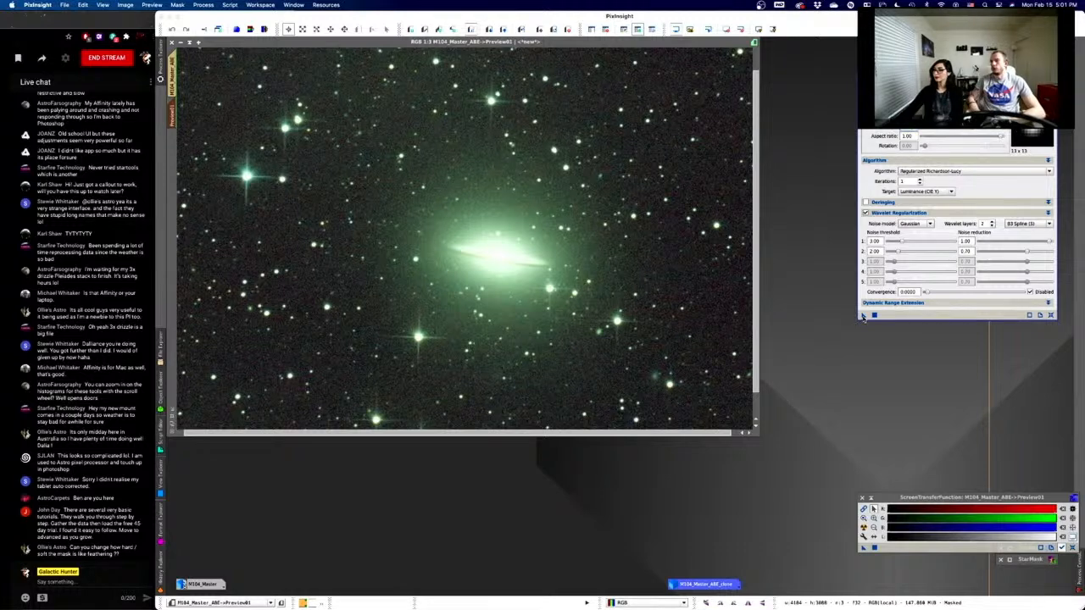
drag(864, 315, 653, 298)
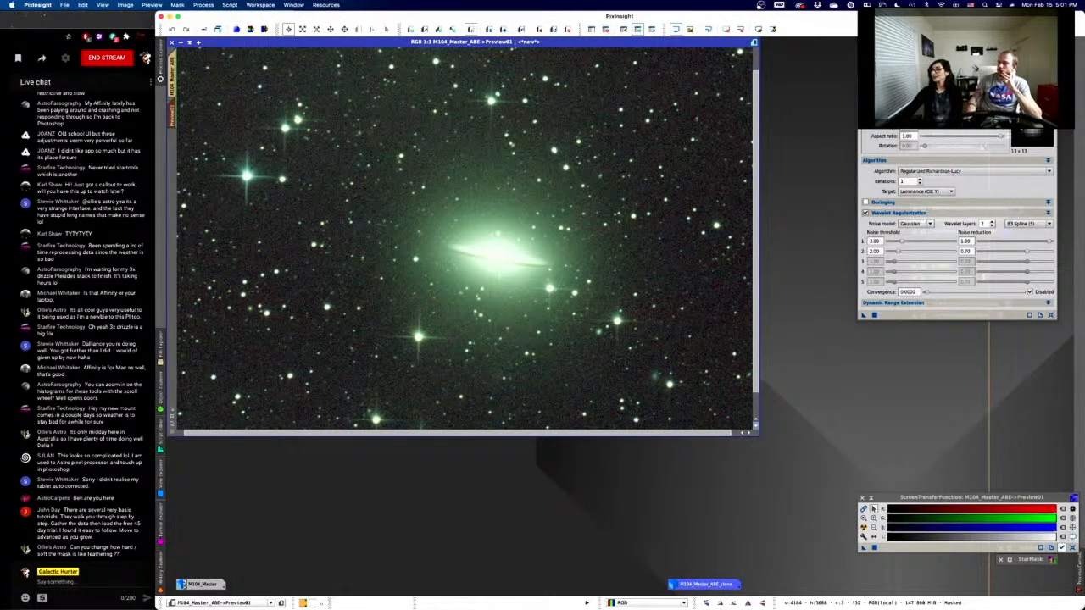
click(1000, 130)
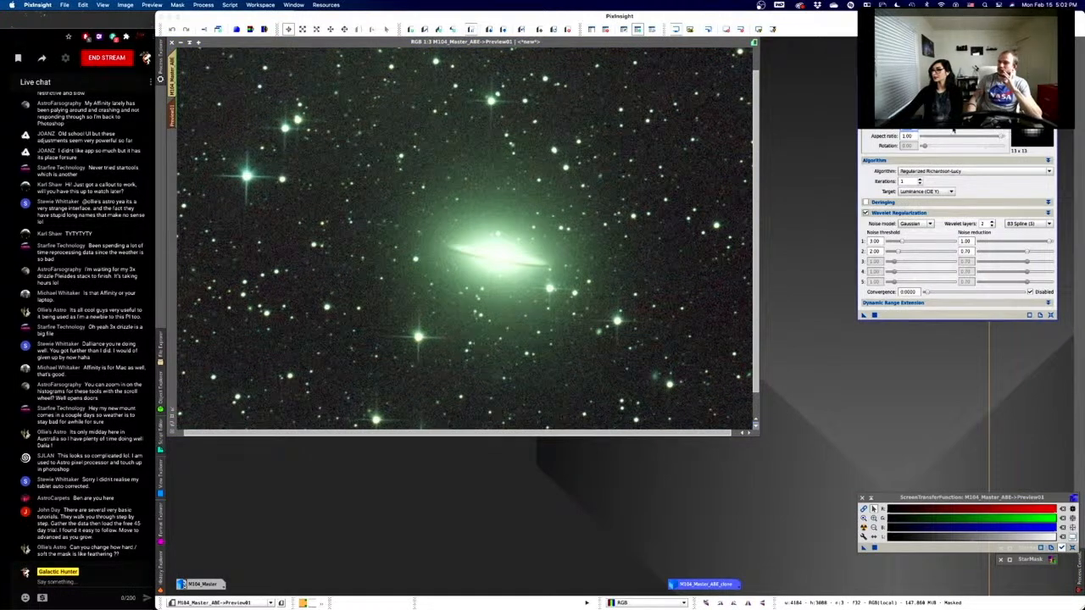
drag(996, 130, 1001, 130)
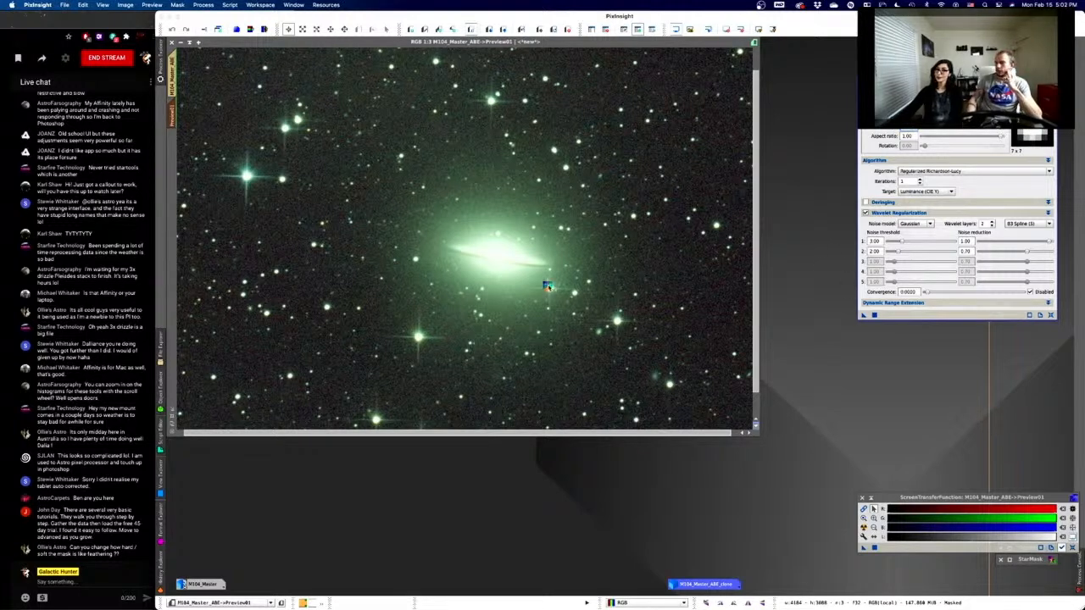
drag(547, 287, 548, 286)
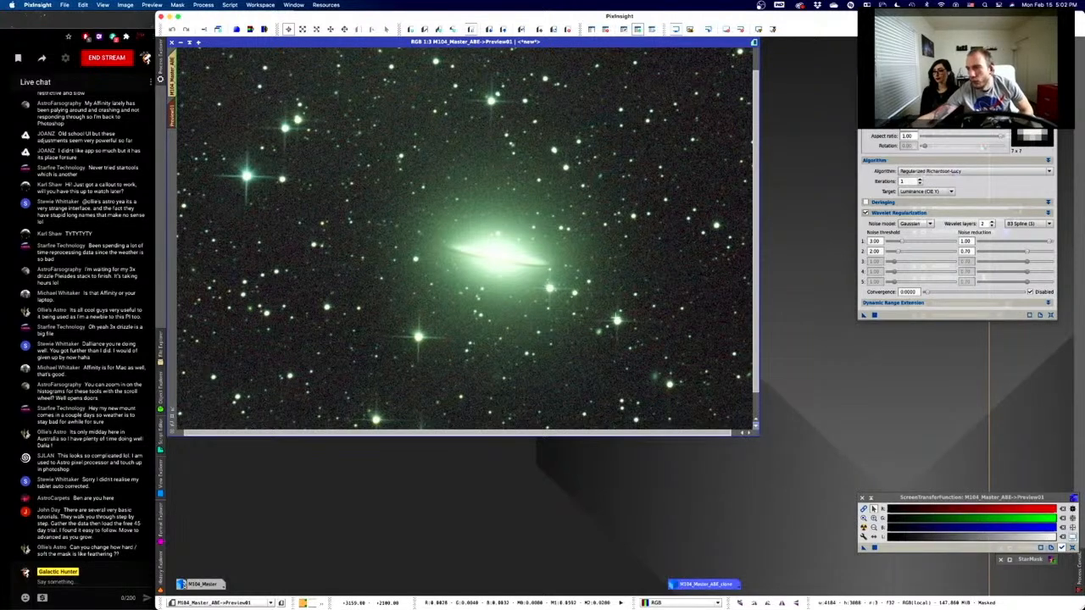
- Undo and redo Deconvolution on Preview01 to compare the galaxy before and after
right_click(638, 337)
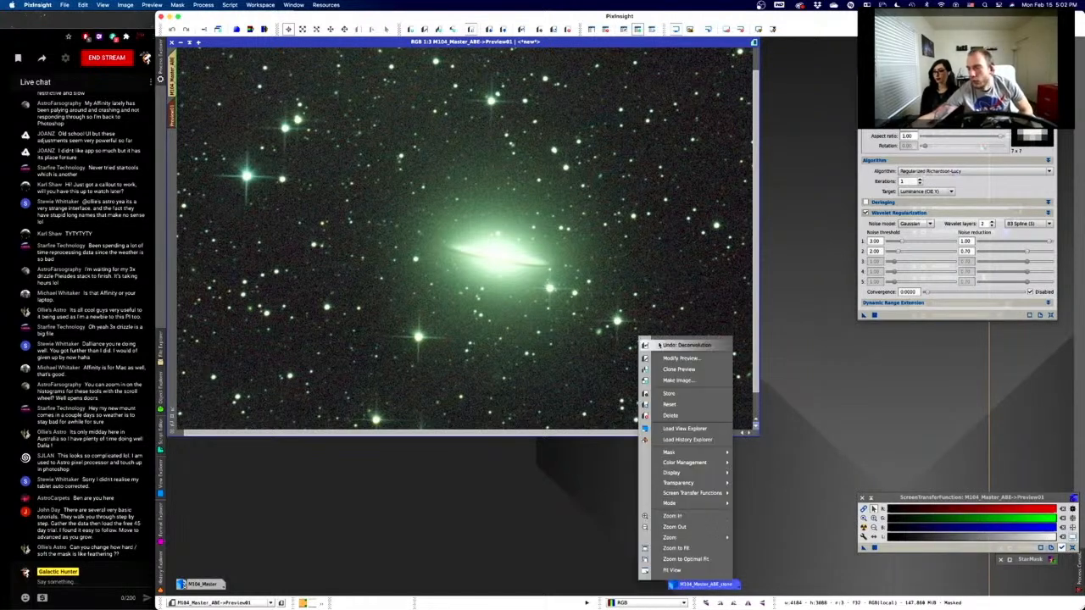
click(660, 345)
right_click(619, 359)
click(637, 367)
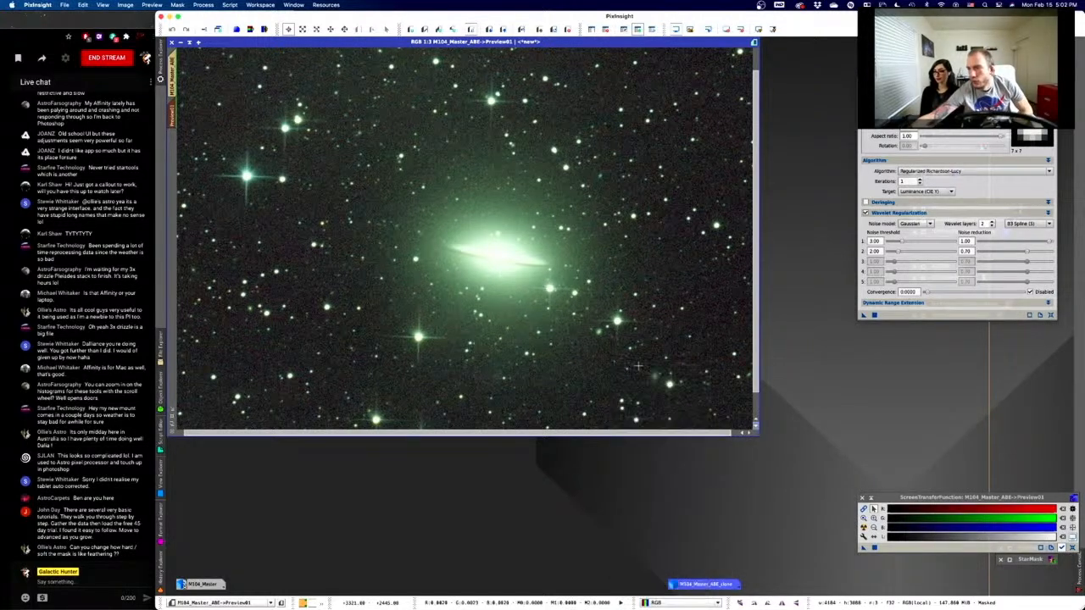
right_click(638, 368)
click(670, 133)
right_click(589, 177)
click(610, 185)
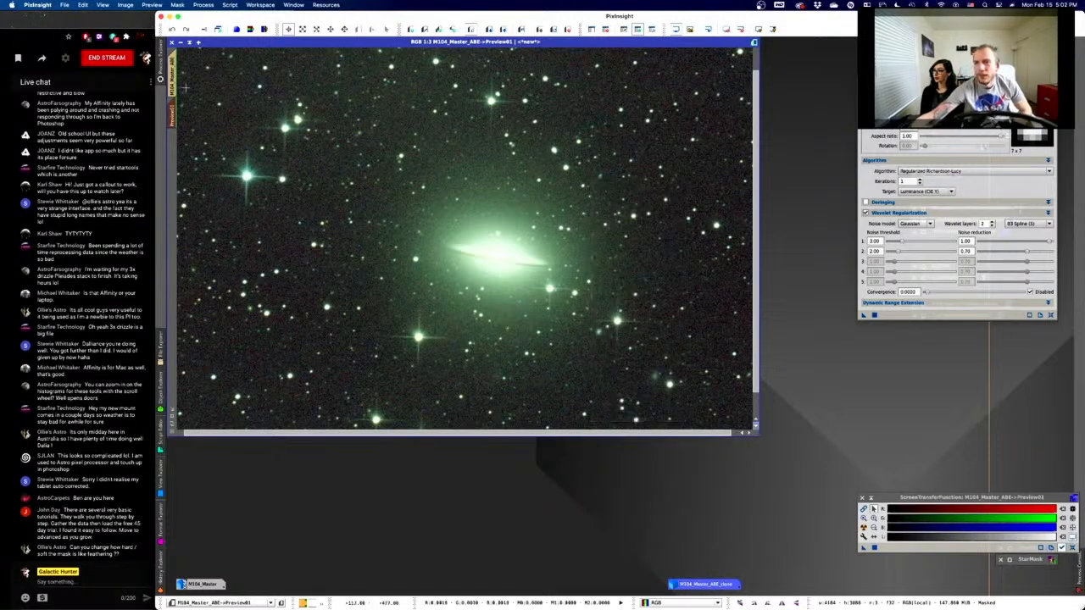
- Cancel the rename dialog, return to the full M104_Master_ABE image, and apply Deconvolution there
double_click(179, 87)
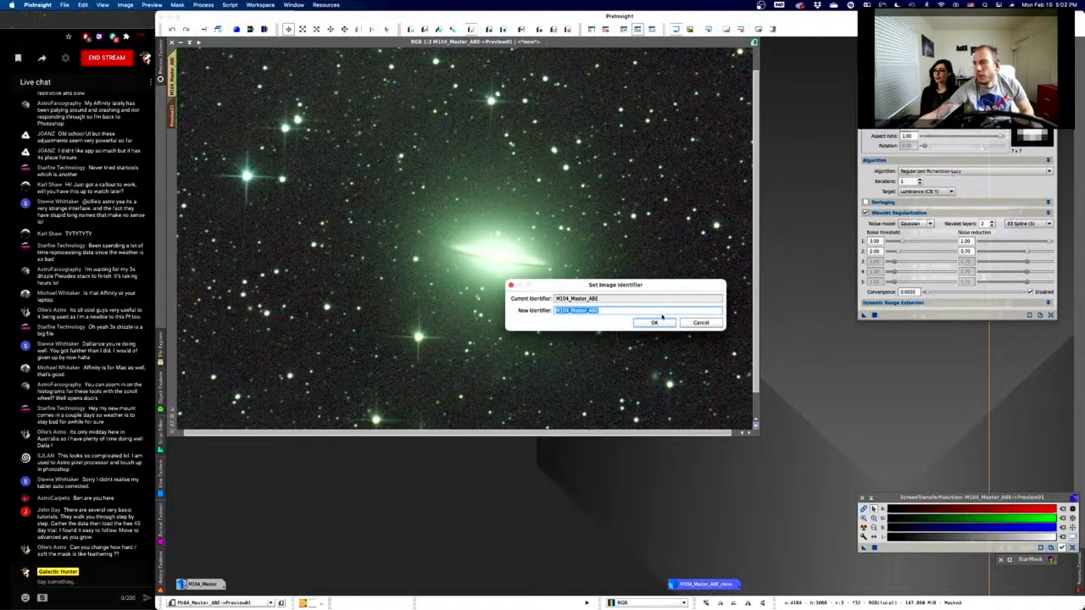
click(700, 322)
click(176, 94)
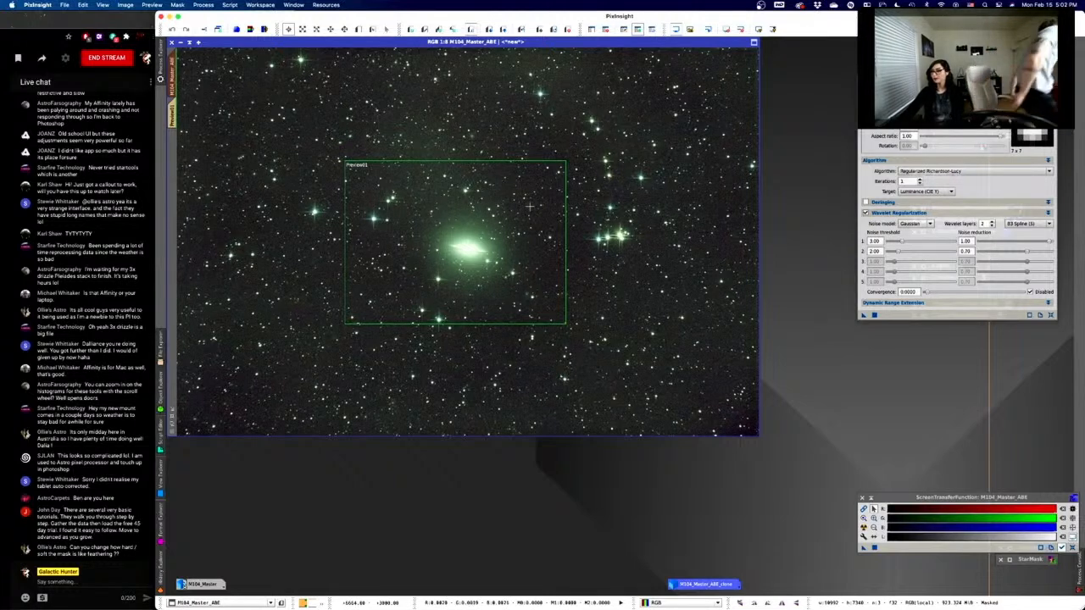
click(875, 315)
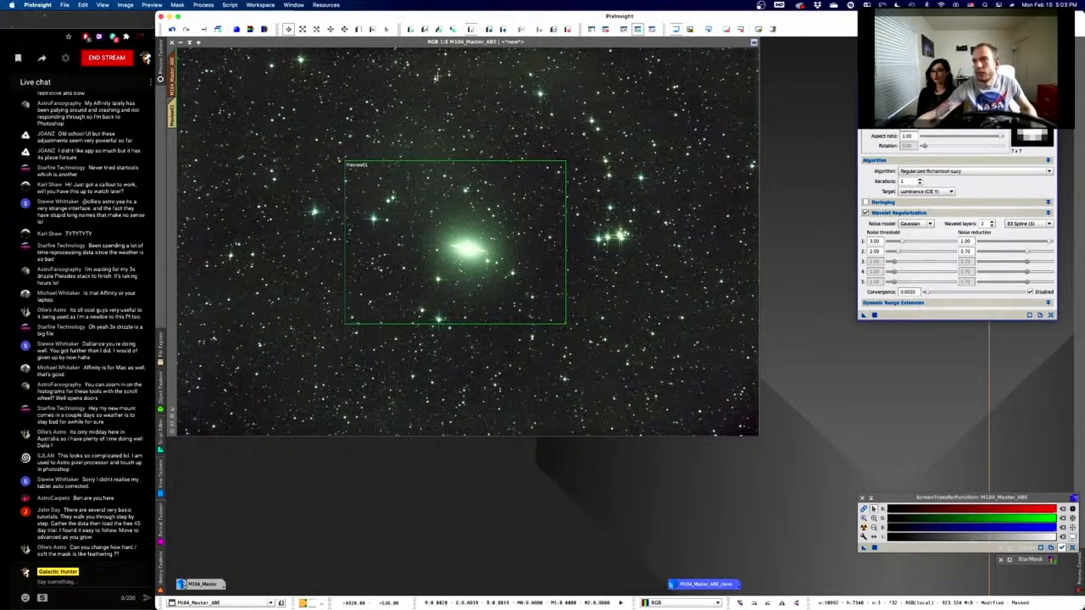
click(209, 4)
mouse_move(219, 17)
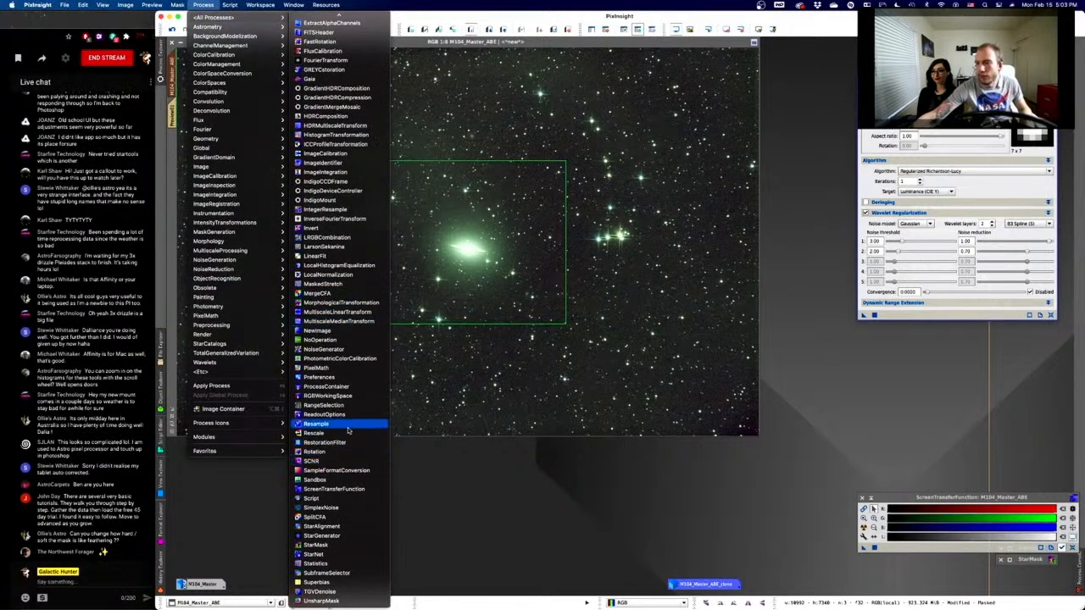
click(341, 408)
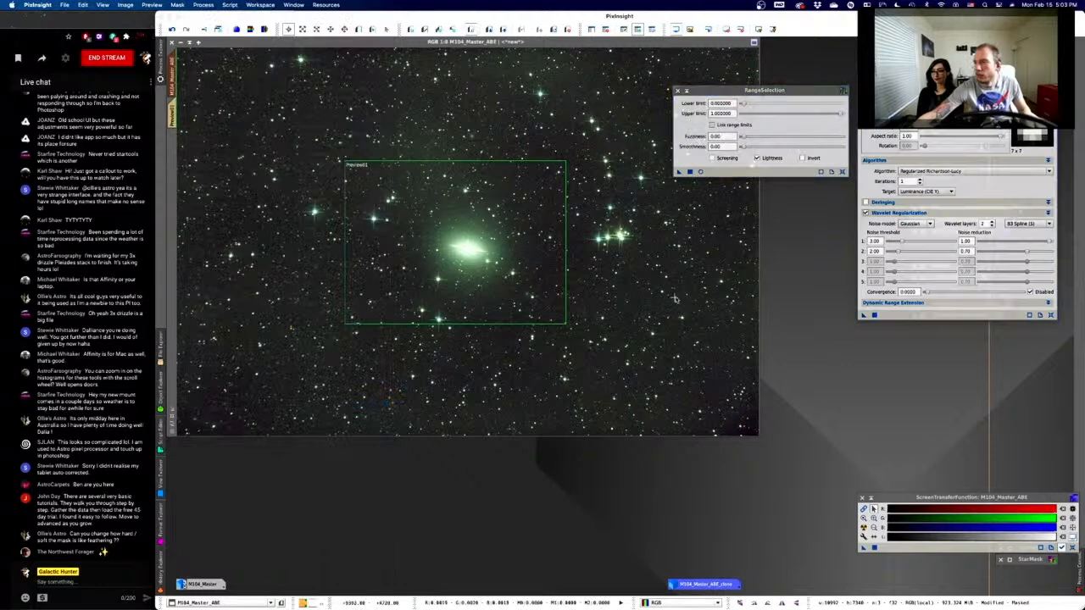
click(700, 172)
drag(842, 114, 746, 149)
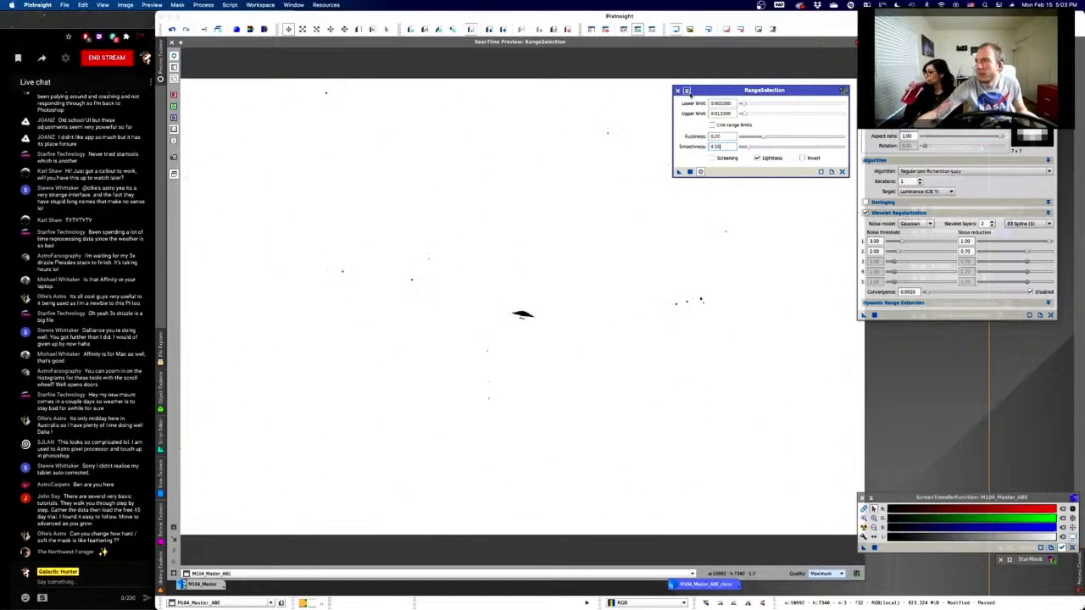
click(172, 43)
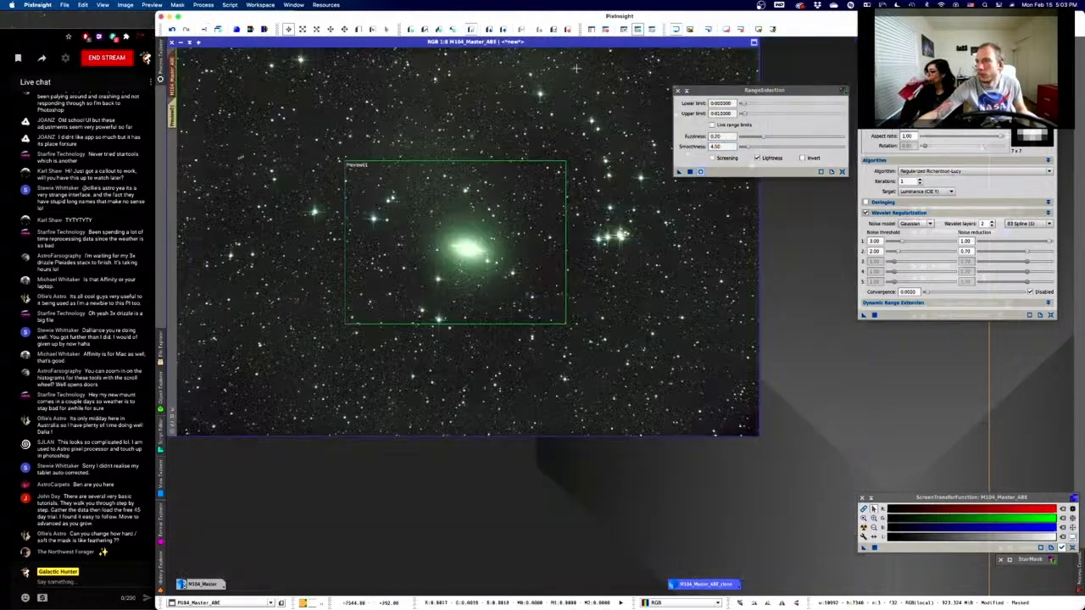
click(678, 91)
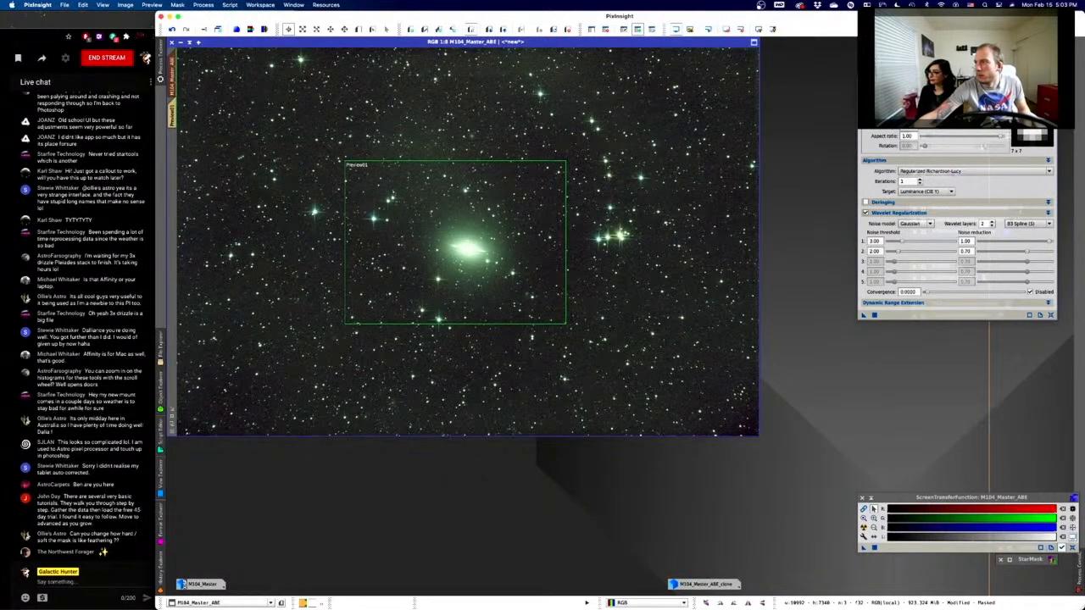
- Close the Deconvolution window to reveal the process icons beside the M104 image
click(862, 80)
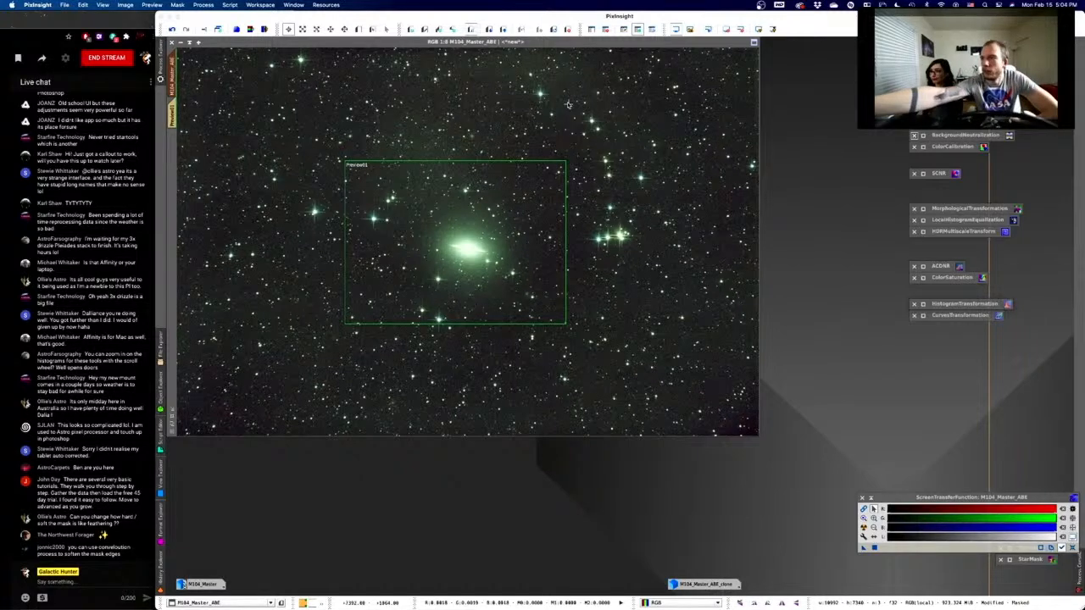
- Remove the mask from M104_Master_ABE and delete the unsaved M104_Master_ABE_clone, confirming both warnings
click(612, 40)
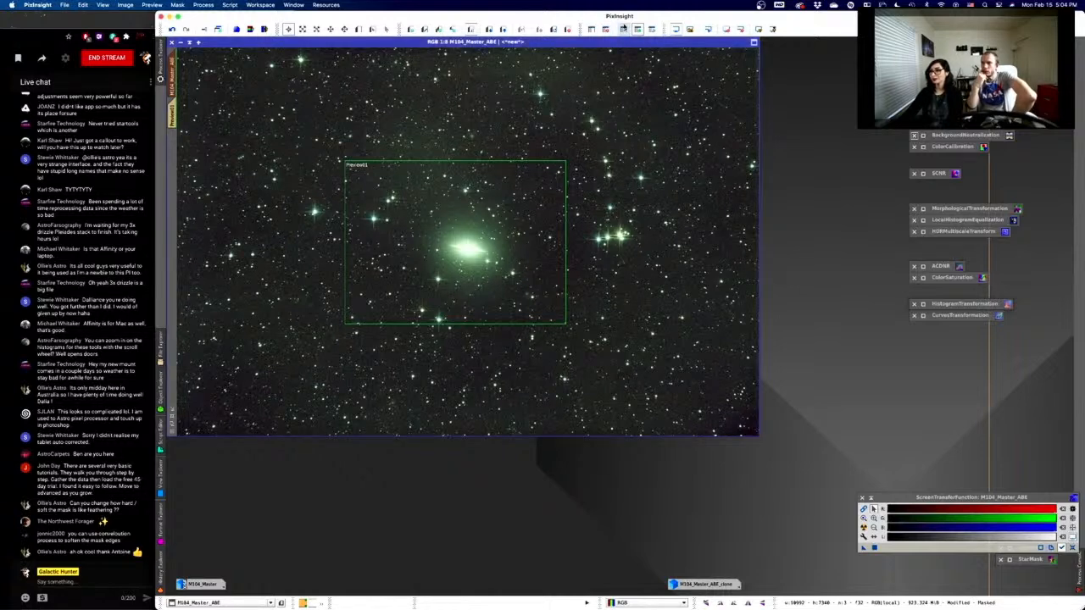
click(606, 30)
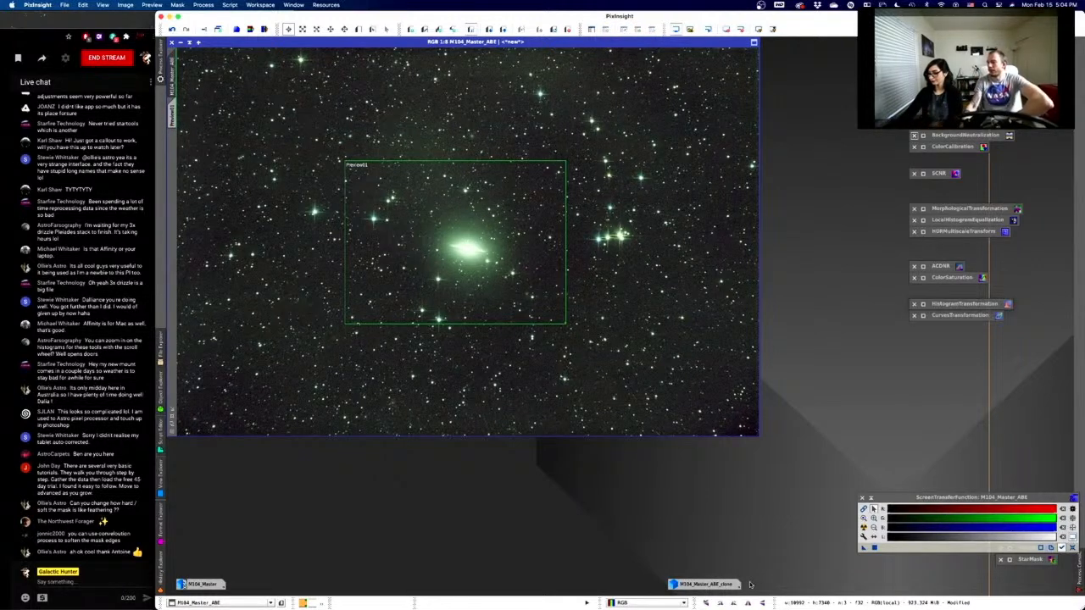
right_click(712, 585)
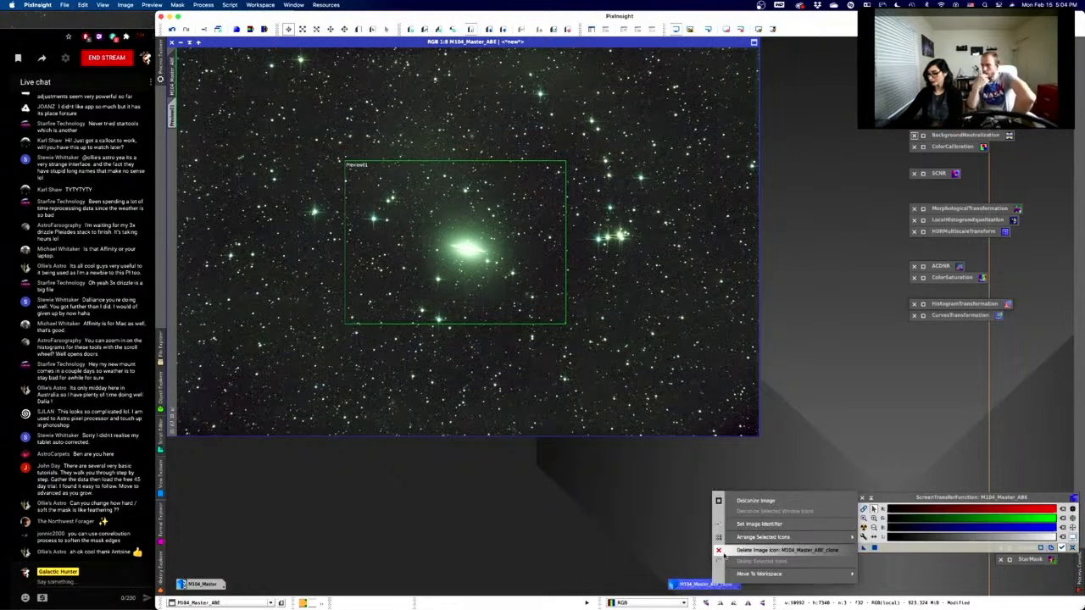
click(724, 551)
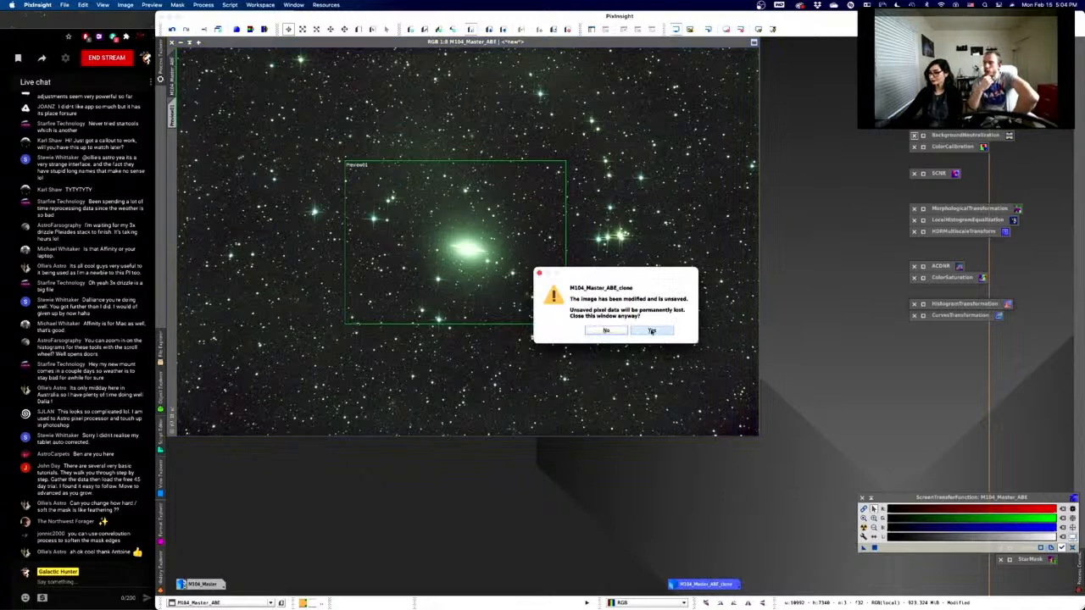
click(651, 331)
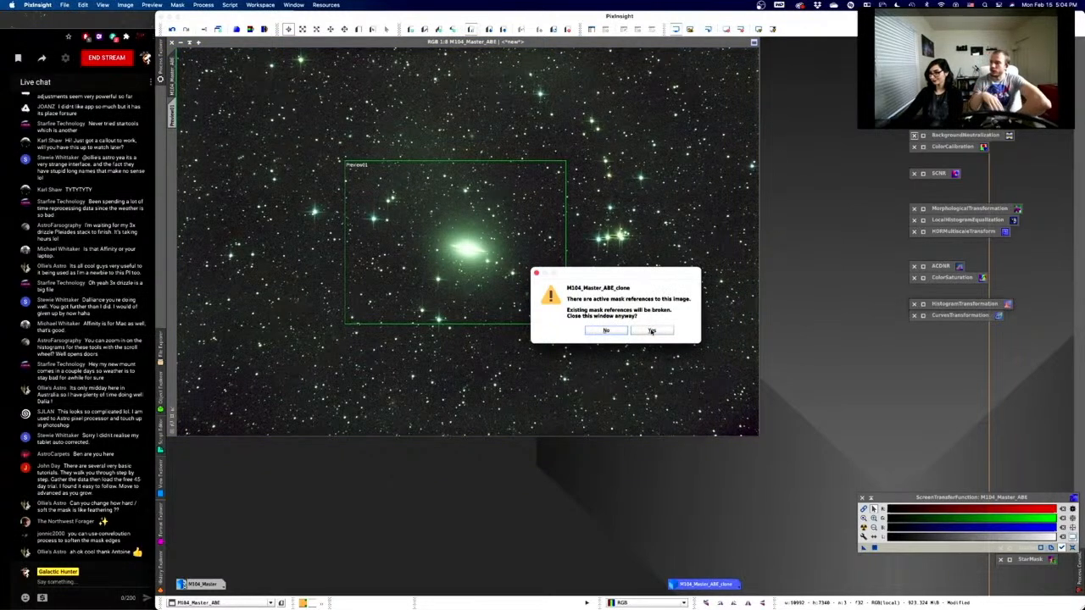
click(652, 331)
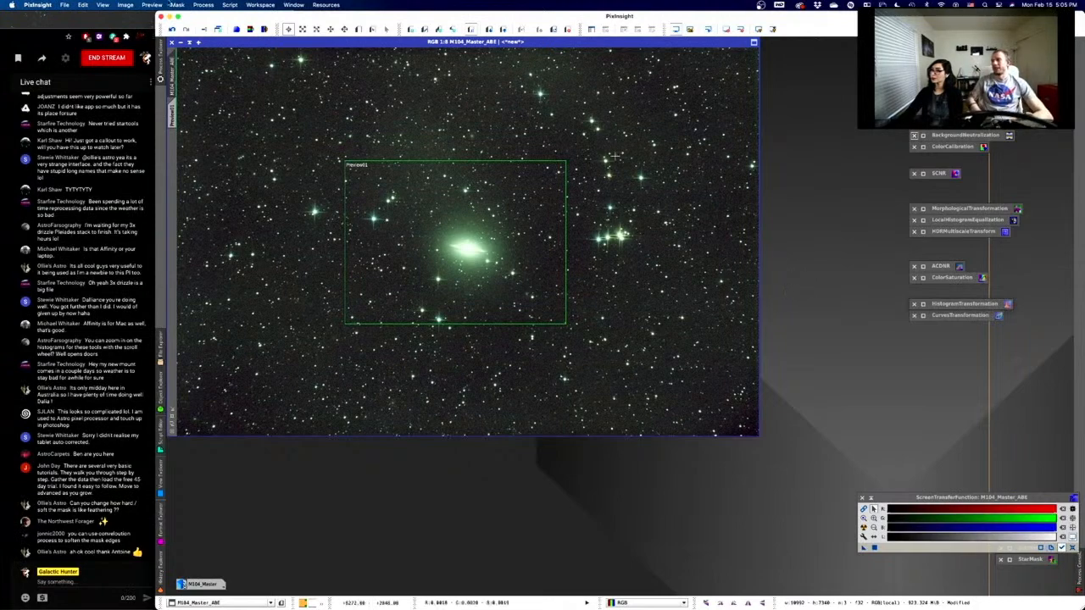
- Dismiss the Process menu and open the saved HistogramTransformation process icon
click(201, 6)
mouse_move(216, 17)
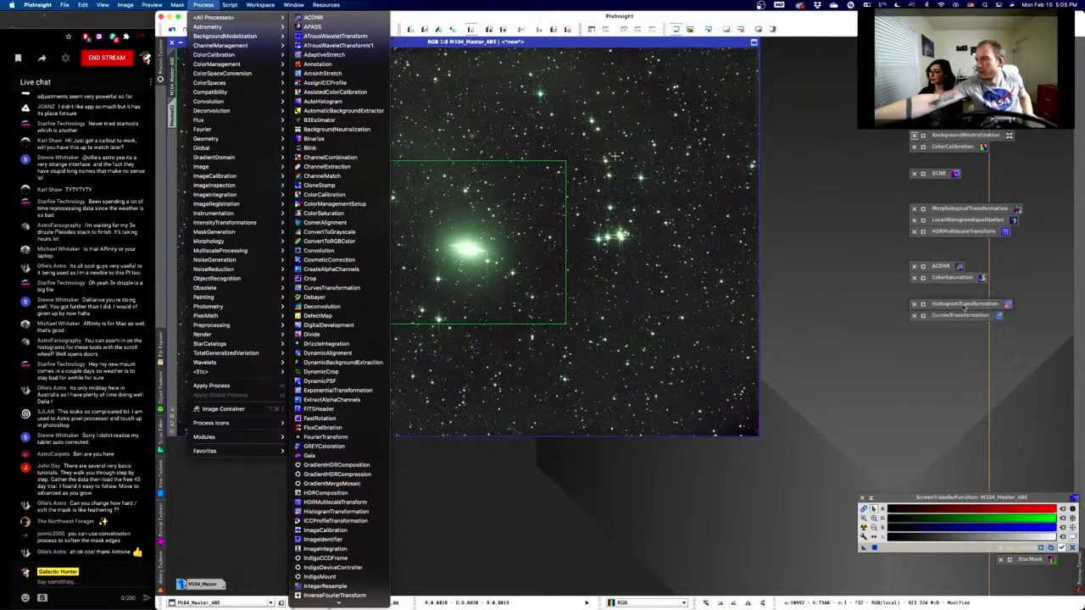
click(964, 305)
click(964, 305)
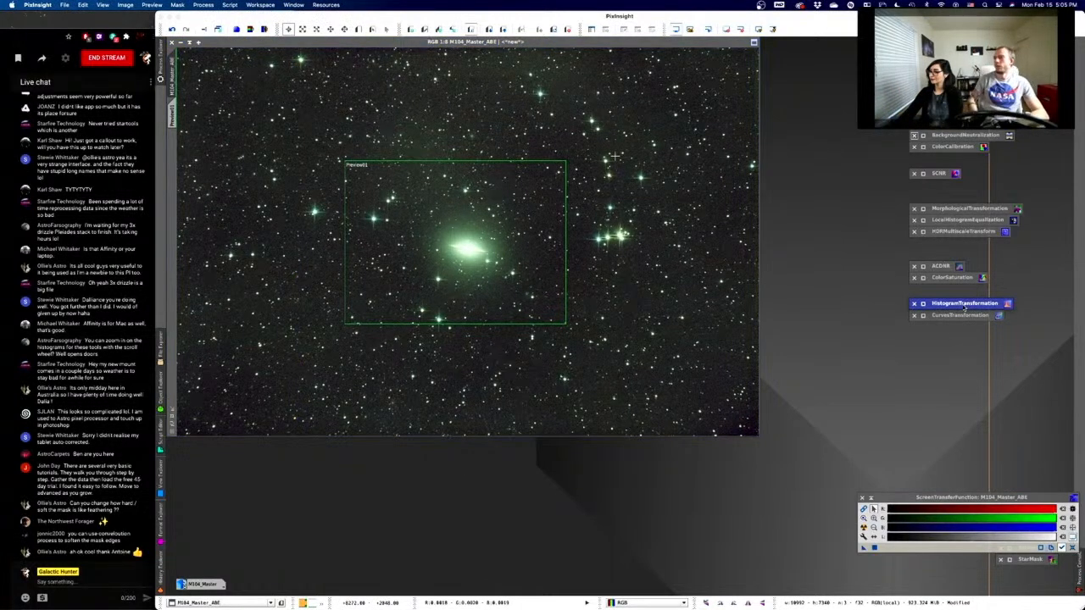
double_click(927, 306)
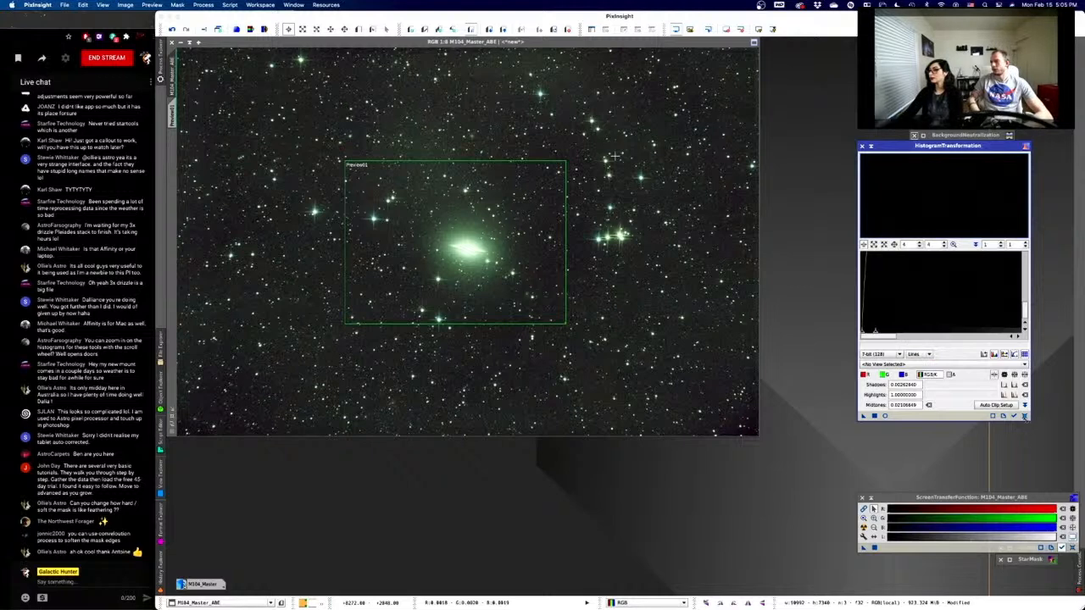
- Reset HistogramTransformation, set histogram zoom to 1:1, lower midtones to about 0.0886, and start Real-Time Preview
click(1025, 416)
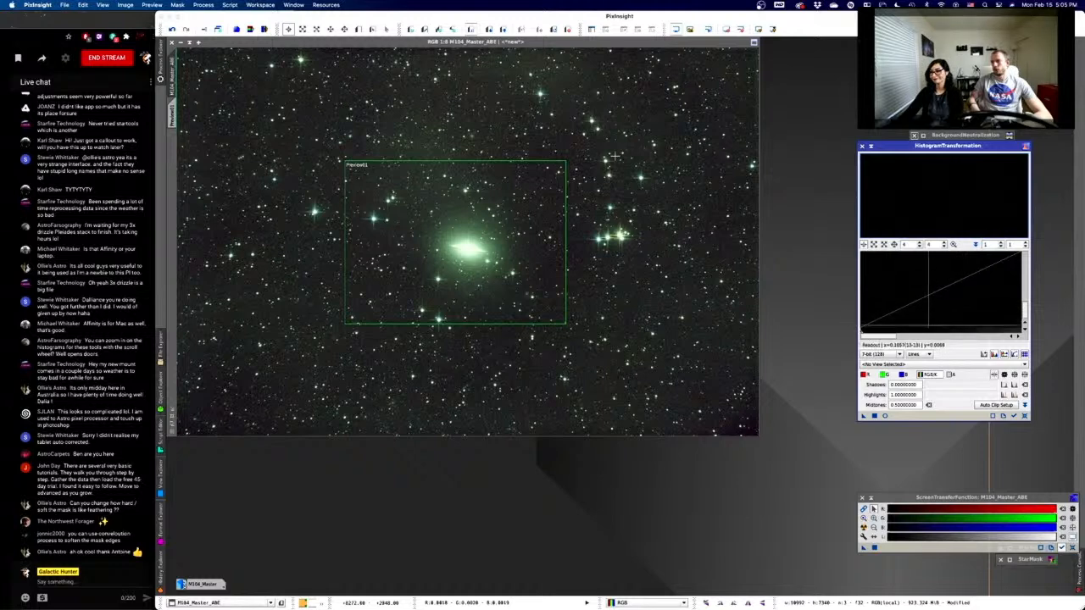
mouse_move(888, 337)
mouse_down()
mouse_move(942, 334)
mouse_move(885, 333)
mouse_up()
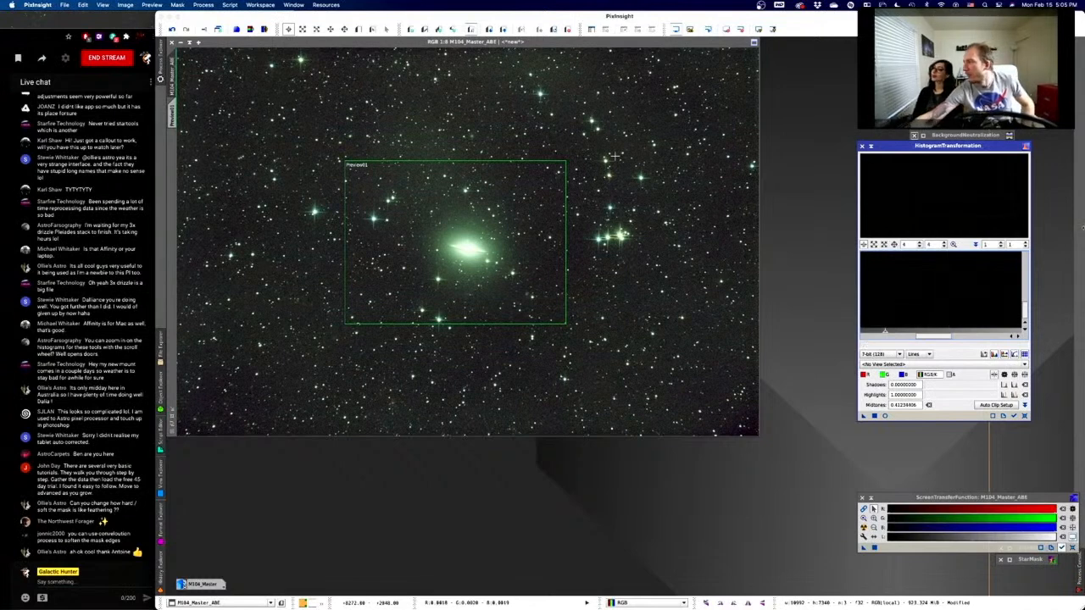
scroll(960, 275, up, 3)
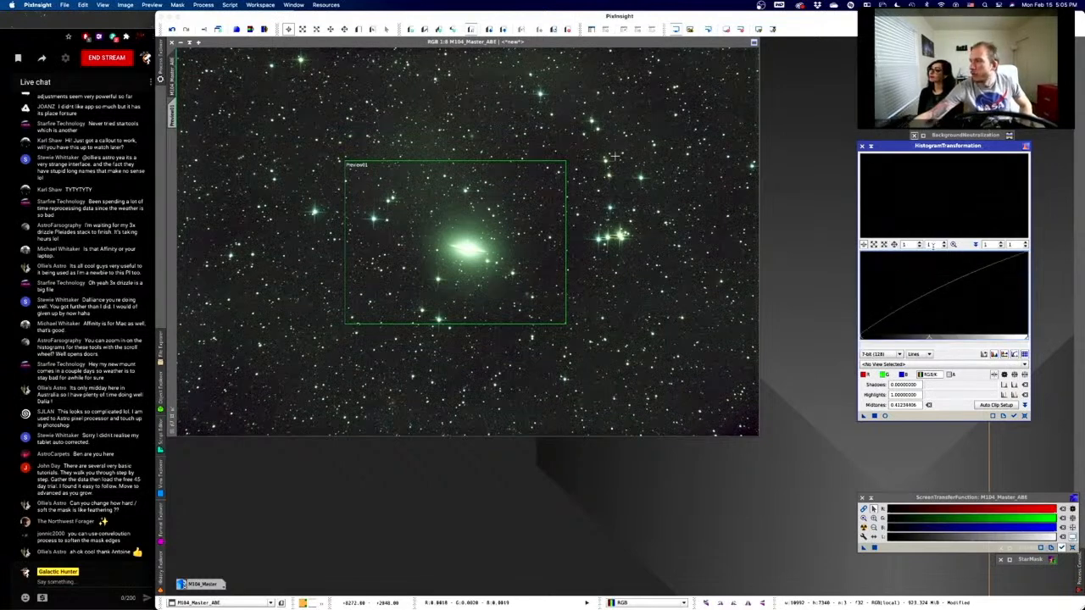
click(920, 247)
click(944, 247)
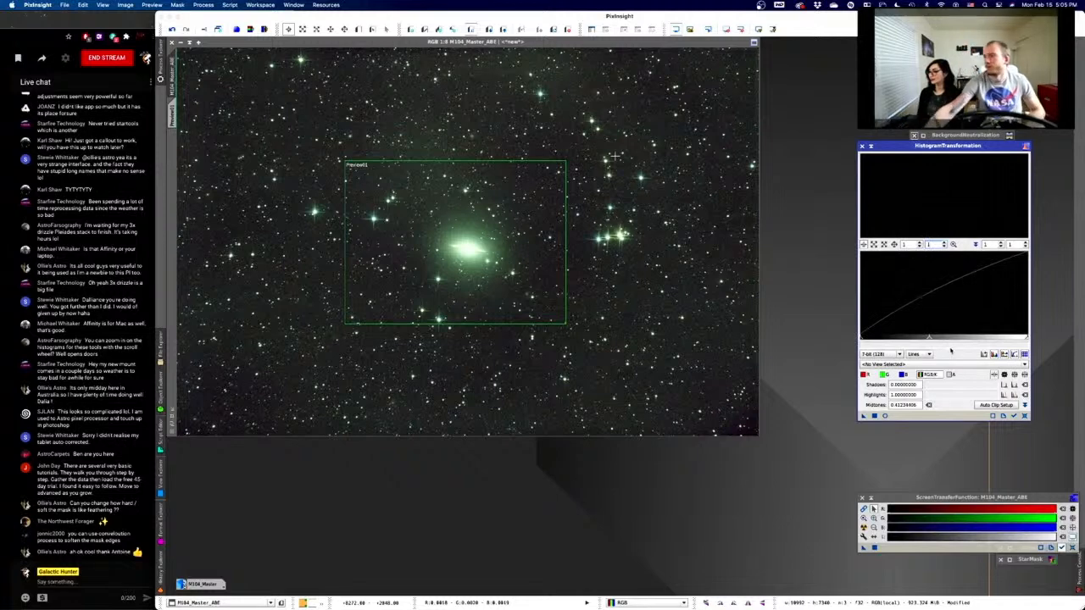
drag(930, 340, 877, 339)
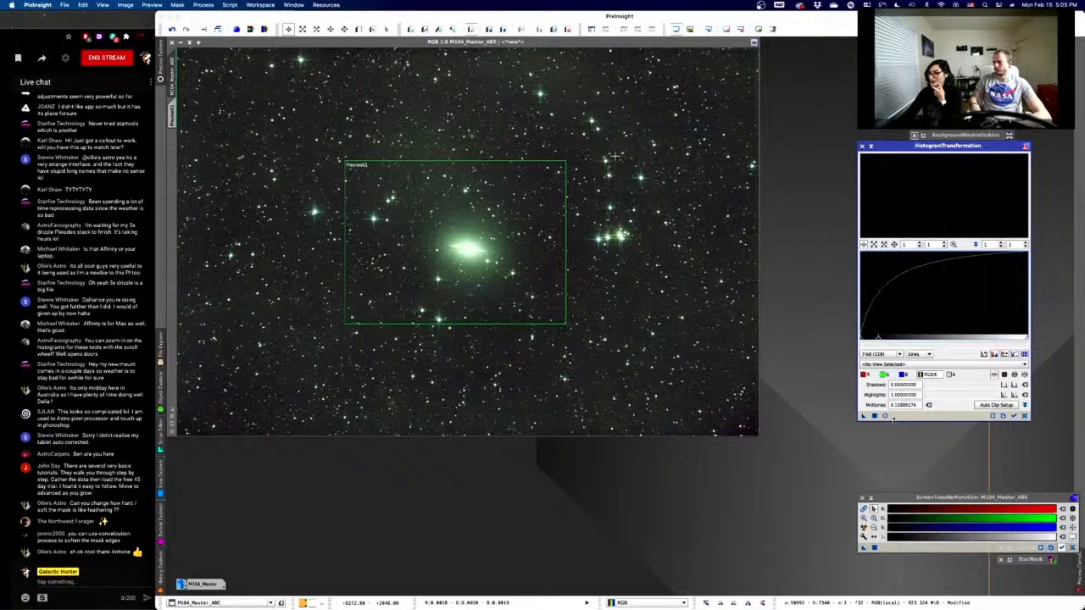
click(885, 416)
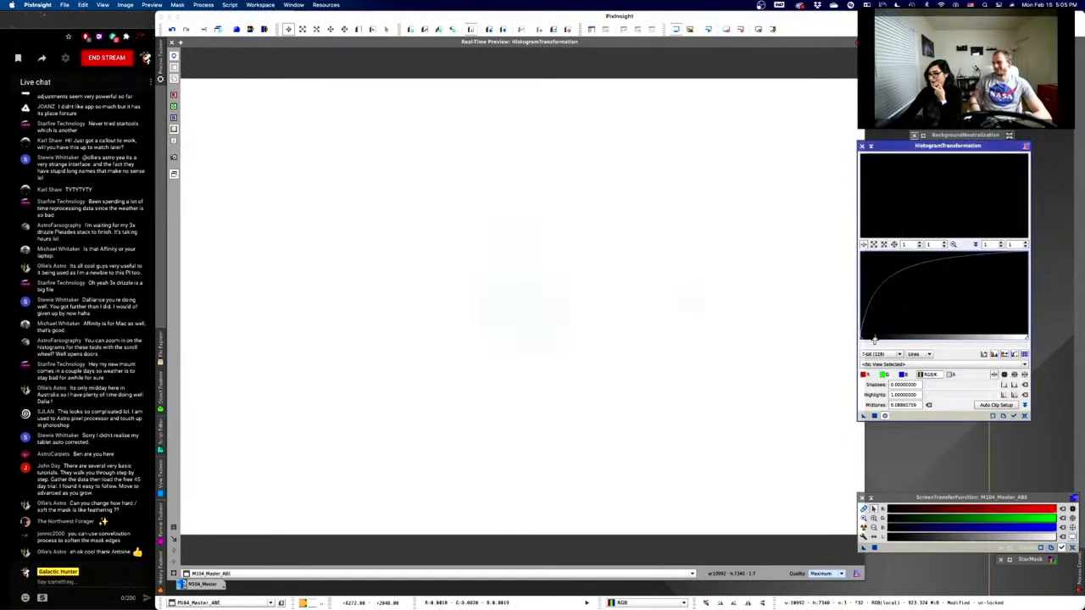
- Try several midtones and shadows values, then reset HistogramTransformation to shadows 0, highlights 1, midtones 0.5
mouse_move(876, 340)
mouse_down()
mouse_move(954, 341)
mouse_move(859, 331)
mouse_move(900, 330)
mouse_move(878, 329)
mouse_up()
scroll(894, 336, up, 7)
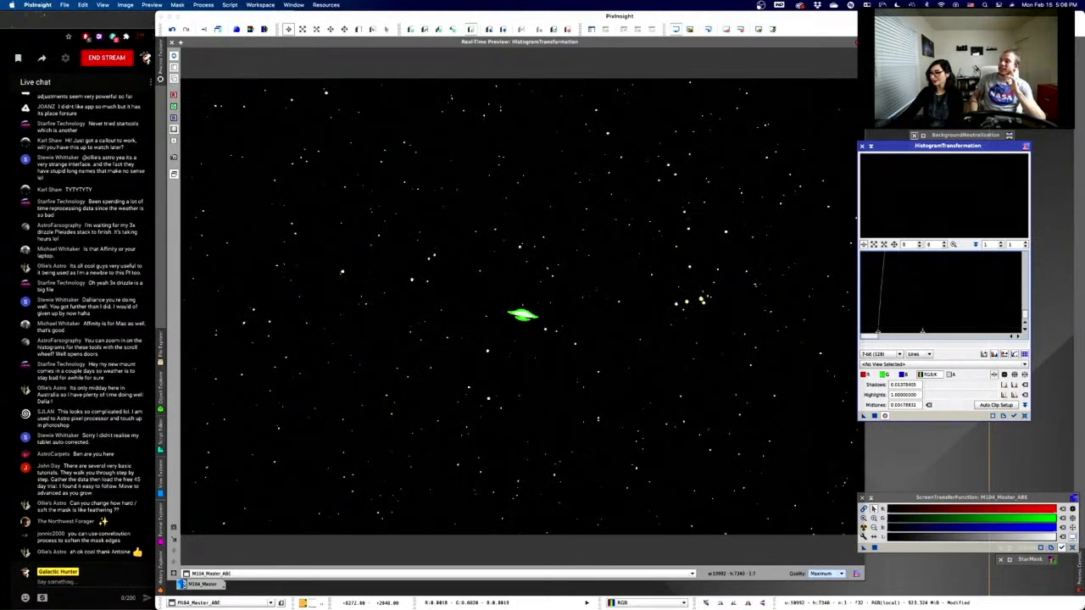
drag(921, 331, 931, 331)
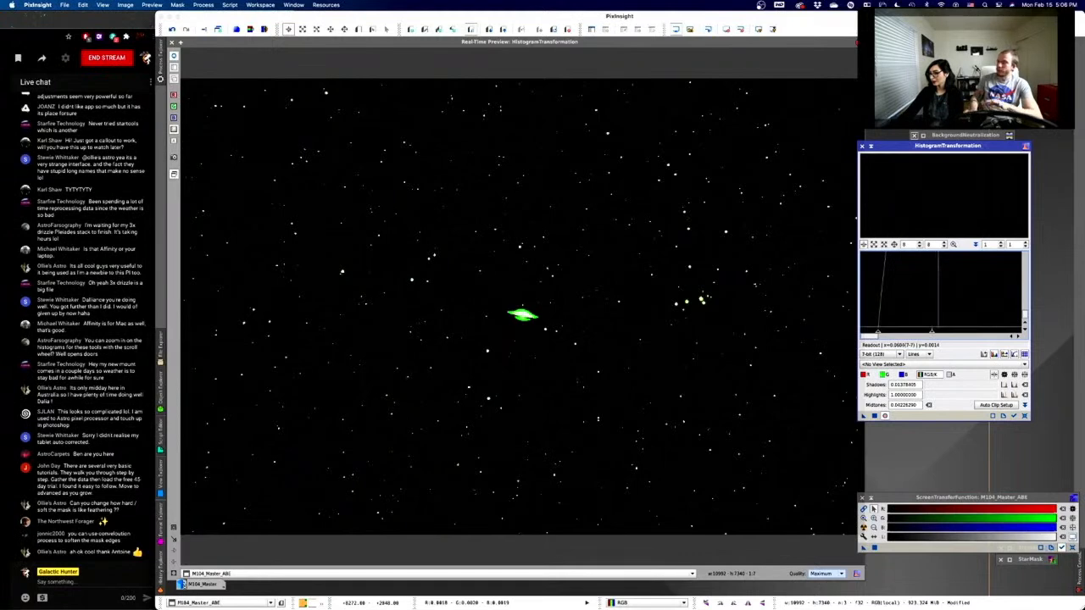
mouse_move(933, 333)
mouse_down()
mouse_move(859, 332)
mouse_move(868, 331)
mouse_up()
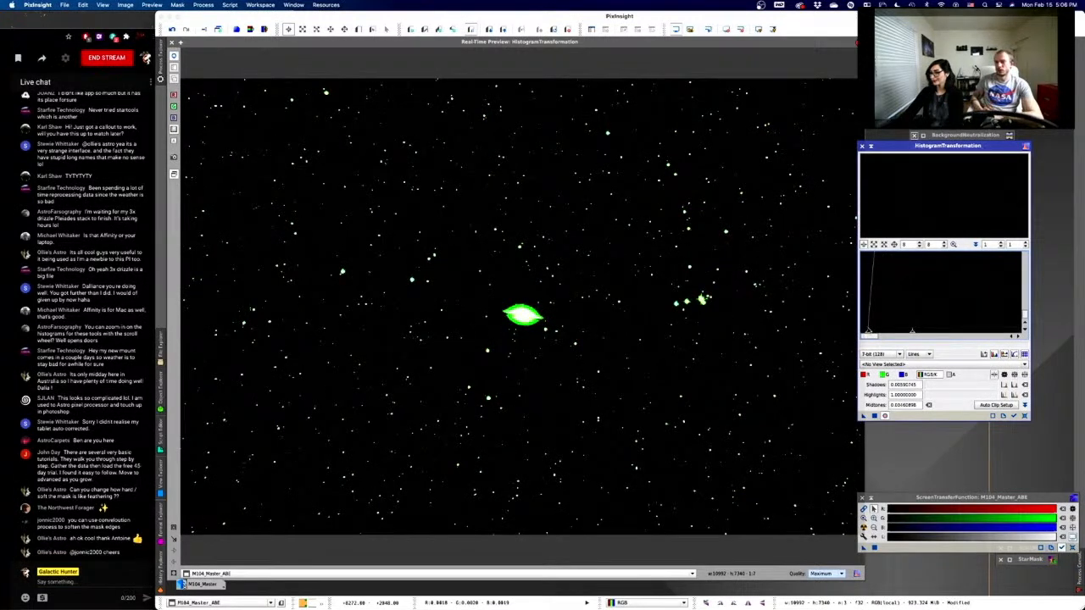
drag(869, 332, 990, 334)
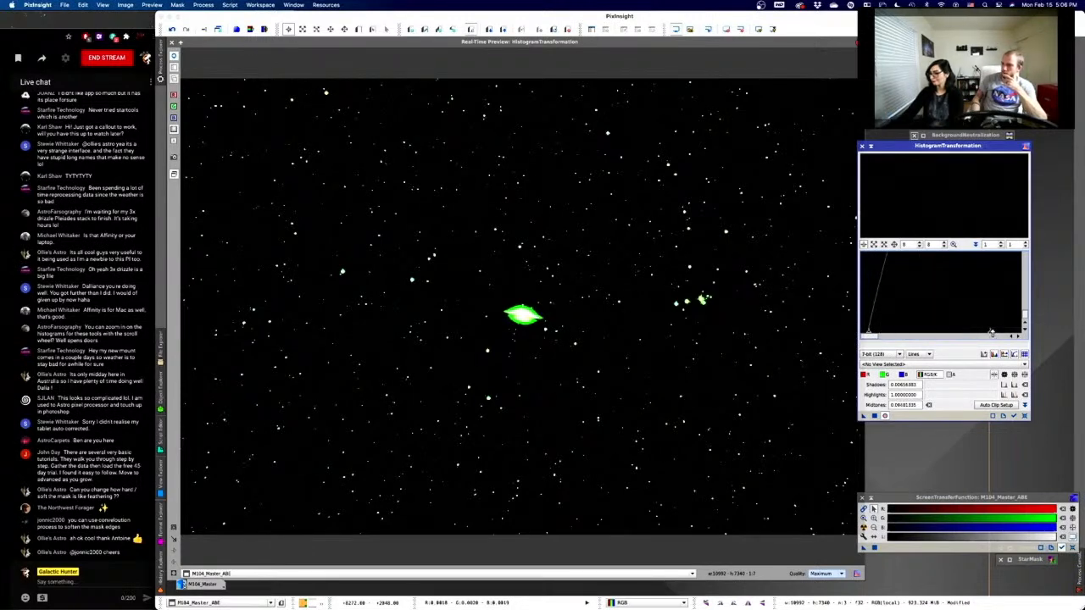
drag(864, 337, 865, 335)
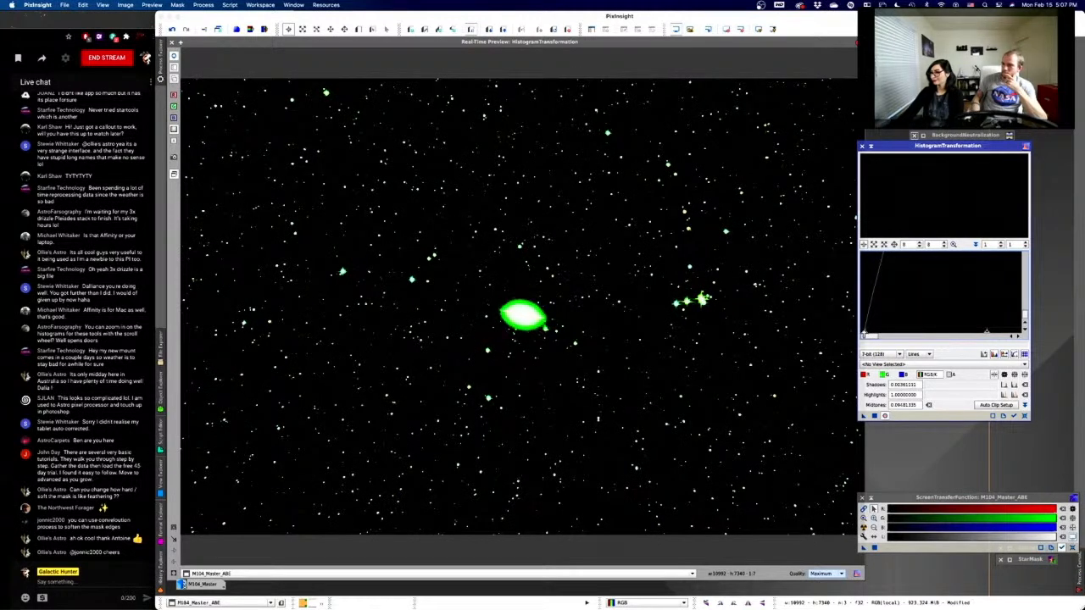
drag(984, 335, 958, 334)
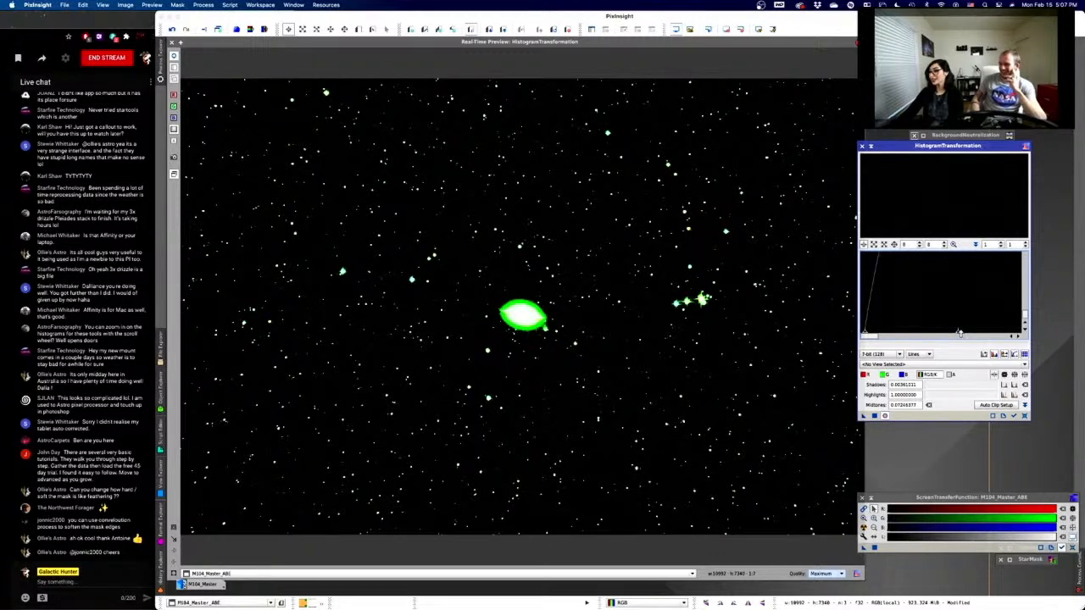
scroll(957, 332, up, 10)
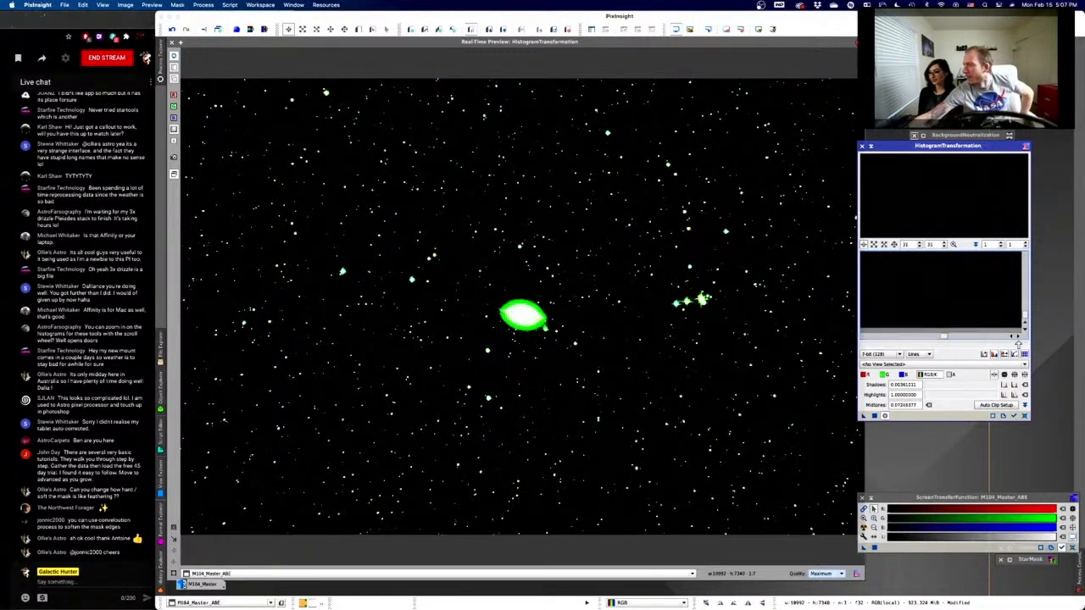
click(1025, 415)
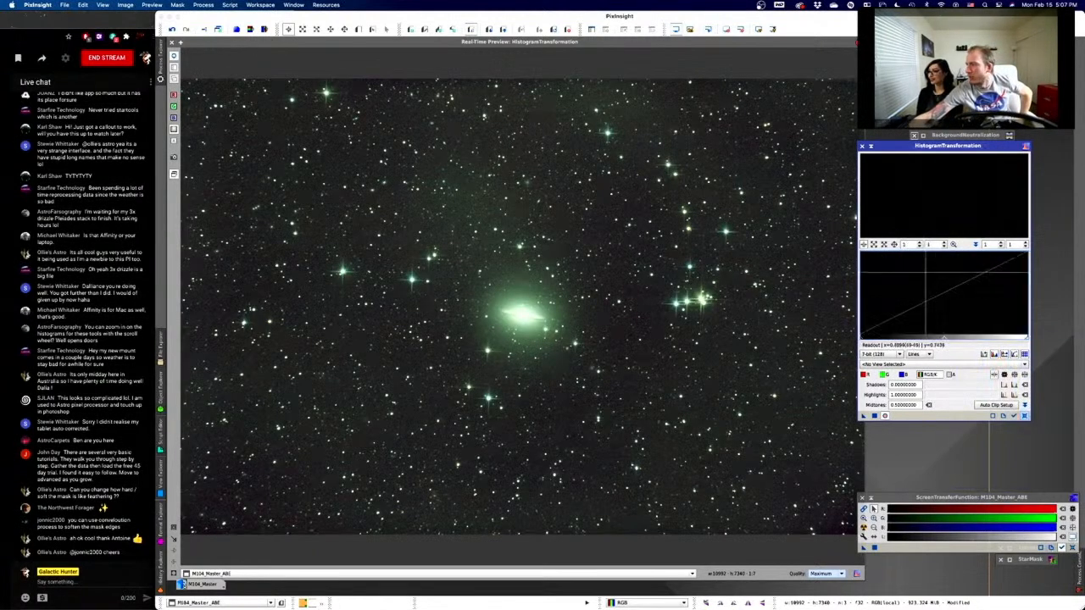
- Reset histogram zoom to 1, set midtones to about 0.344, and reset the screen stretch
click(944, 248)
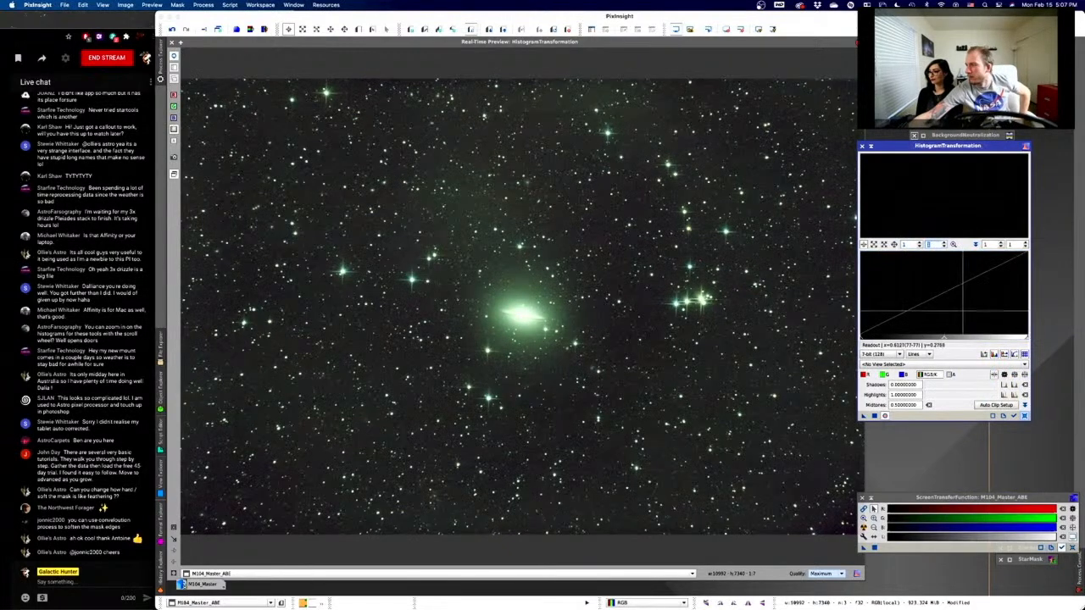
drag(943, 339, 917, 338)
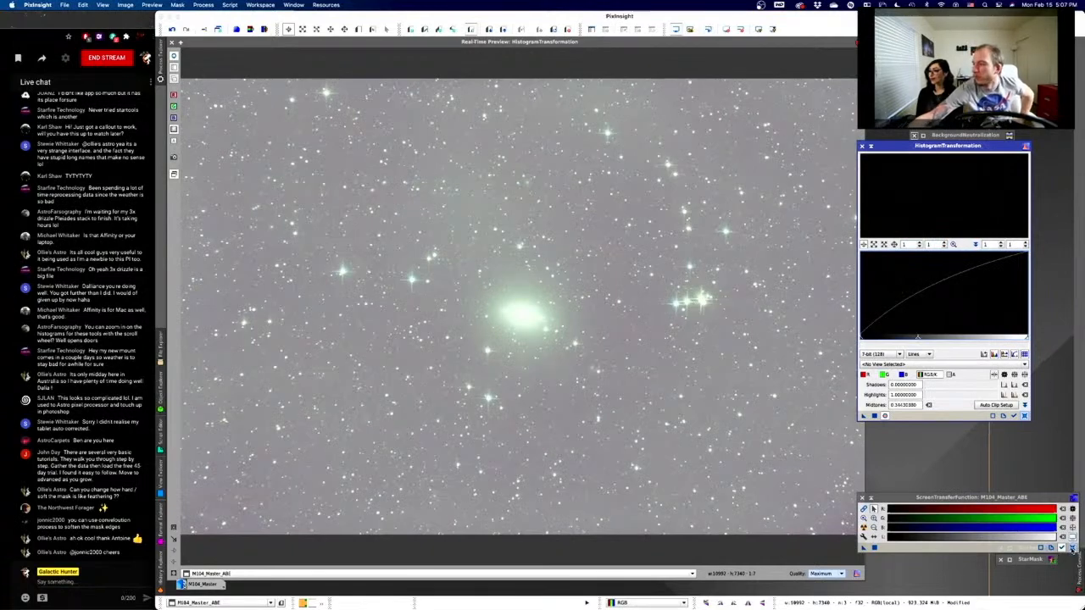
mouse_move(1078, 559)
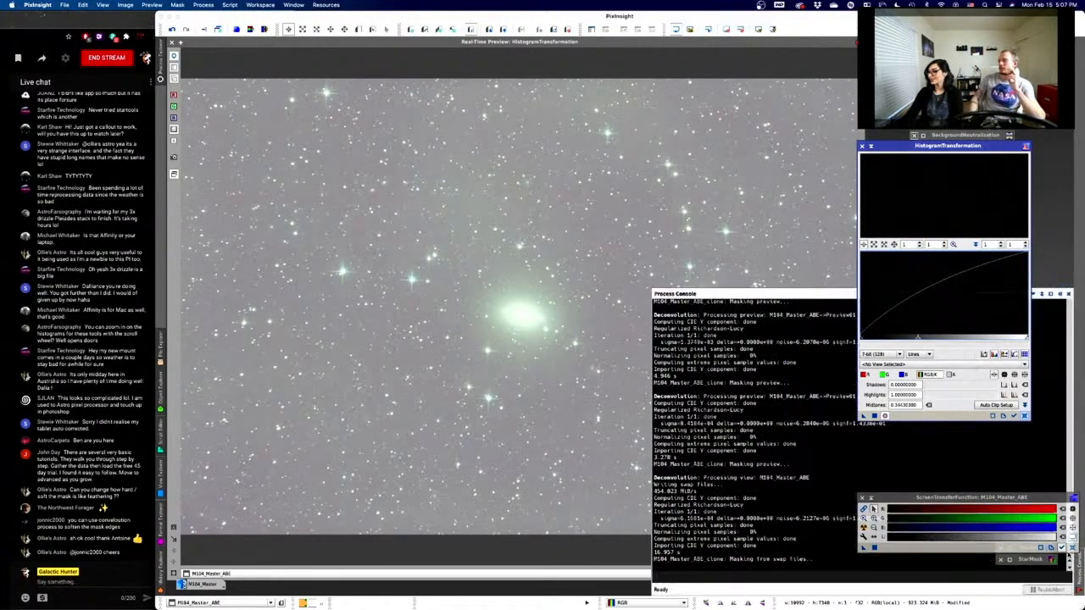
click(1071, 549)
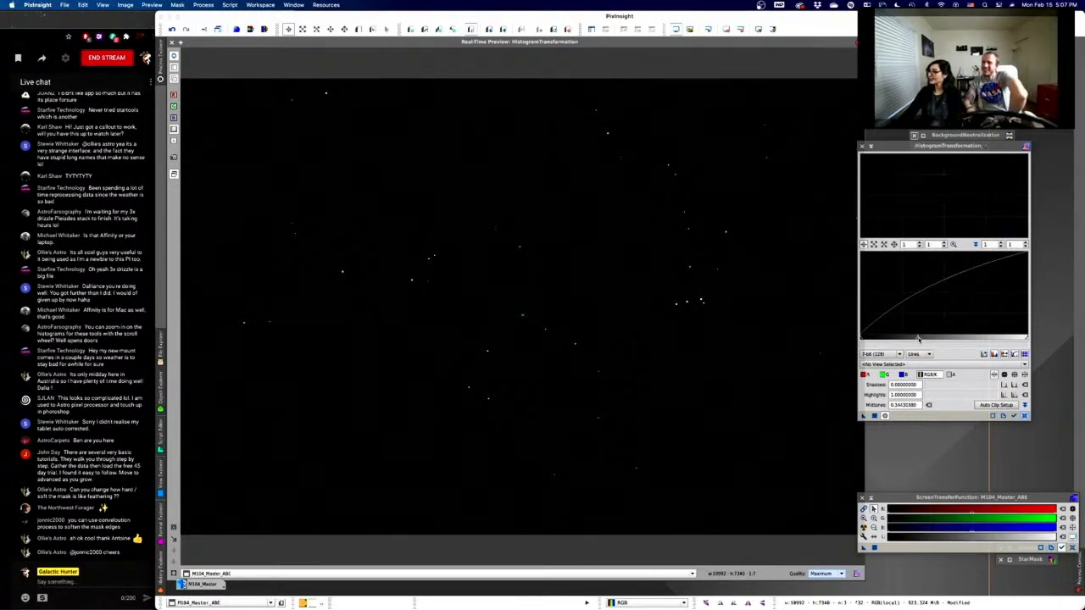
- Lower the histogram midtones further and readjust the histogram zoom
drag(918, 339, 907, 341)
drag(898, 339, 863, 340)
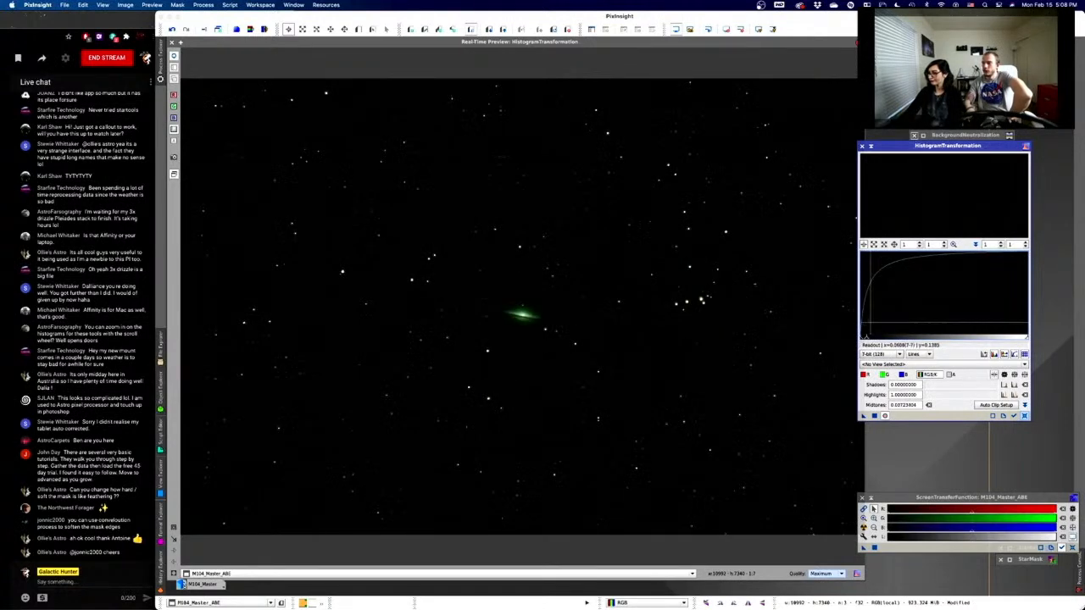
click(919, 244)
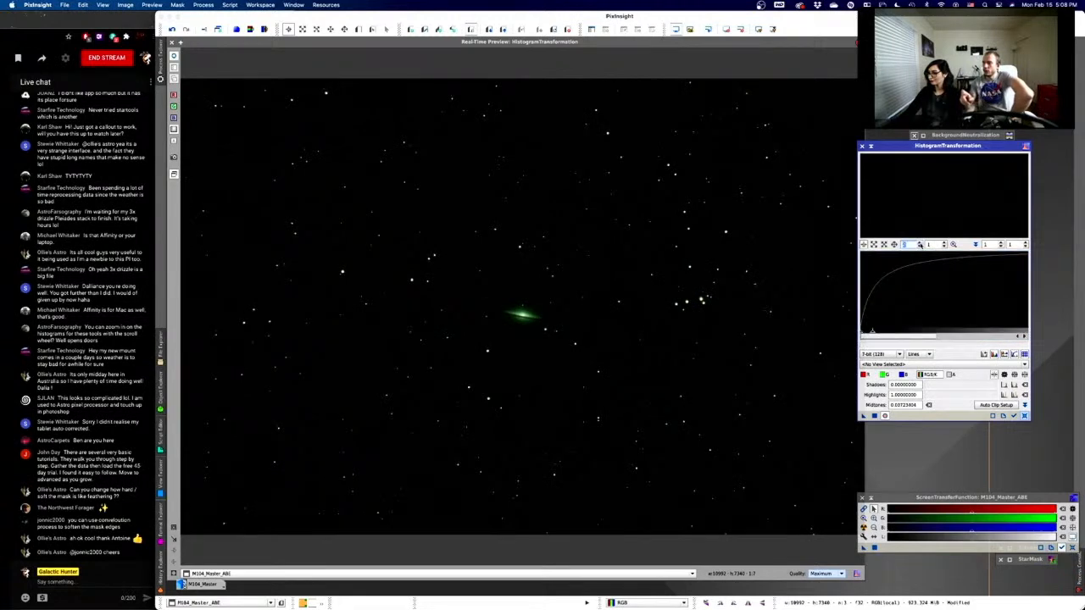
click(920, 248)
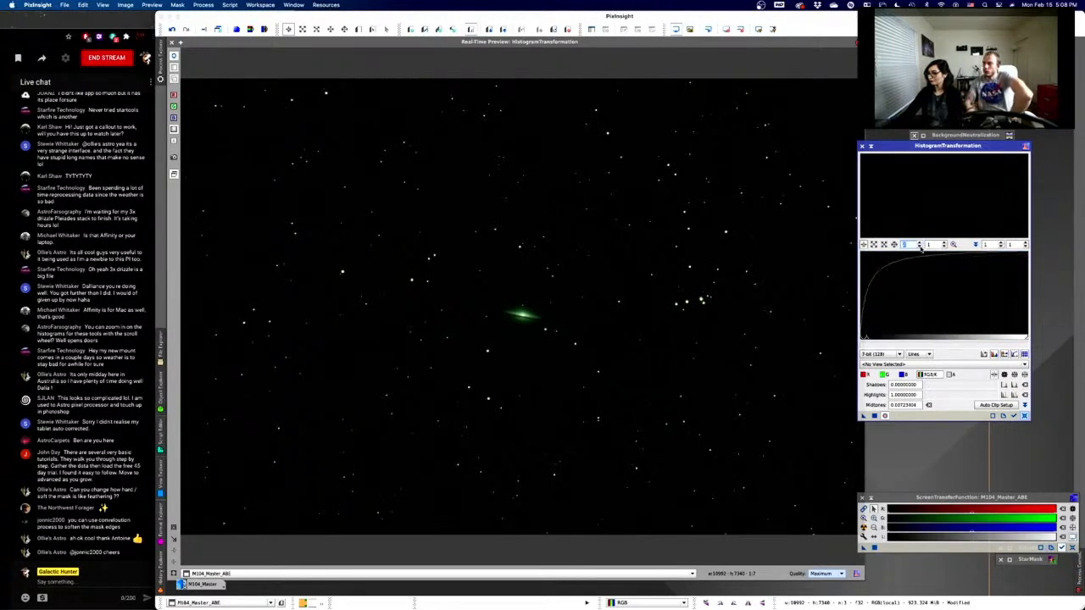
scroll(913, 315, up, 16)
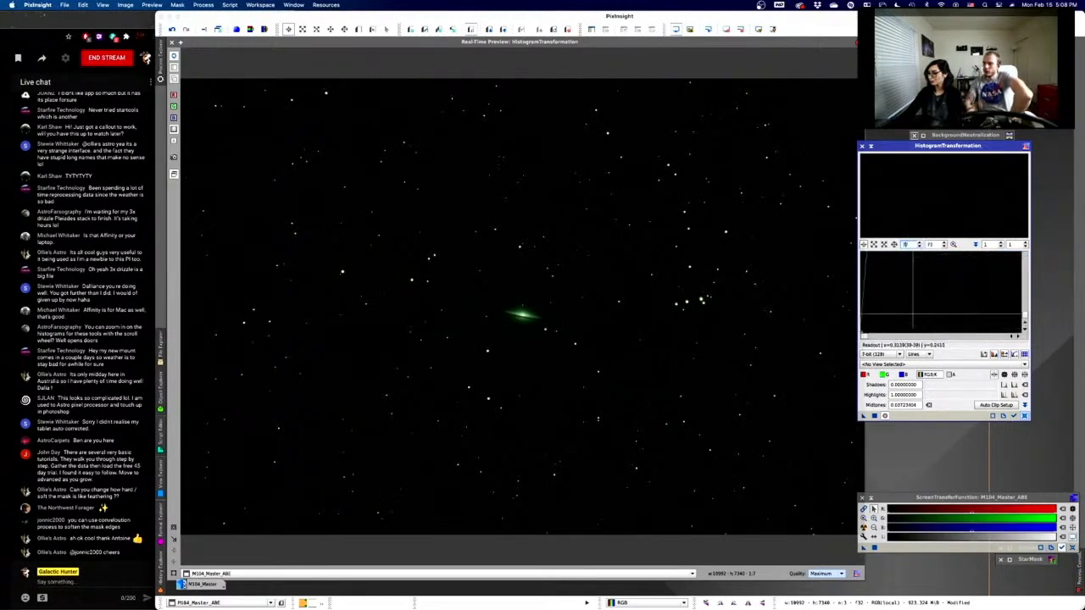
scroll(912, 315, down, 8)
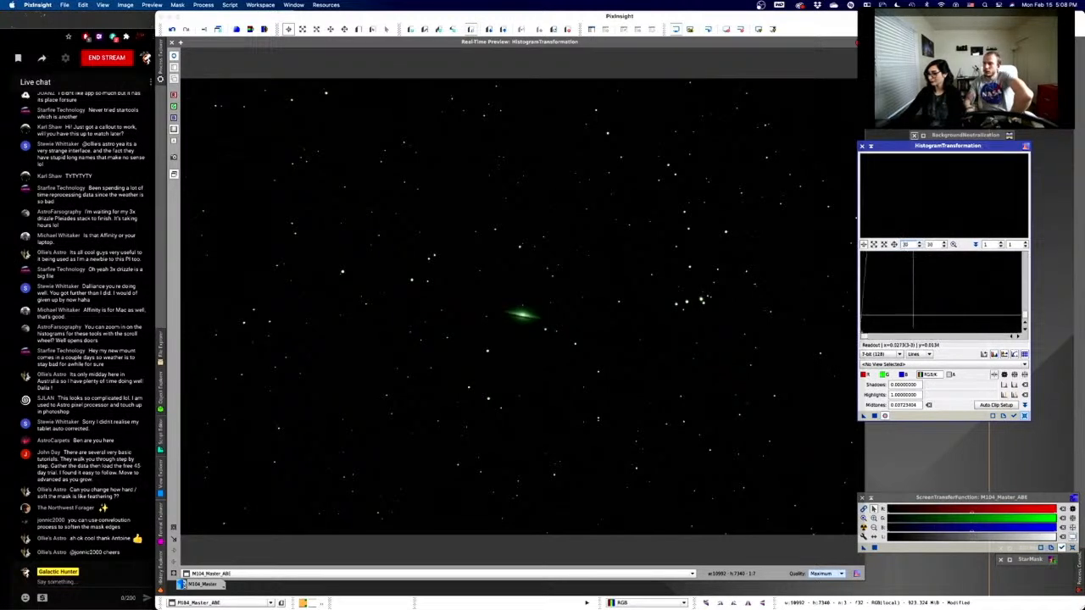
scroll(912, 317, up, 3)
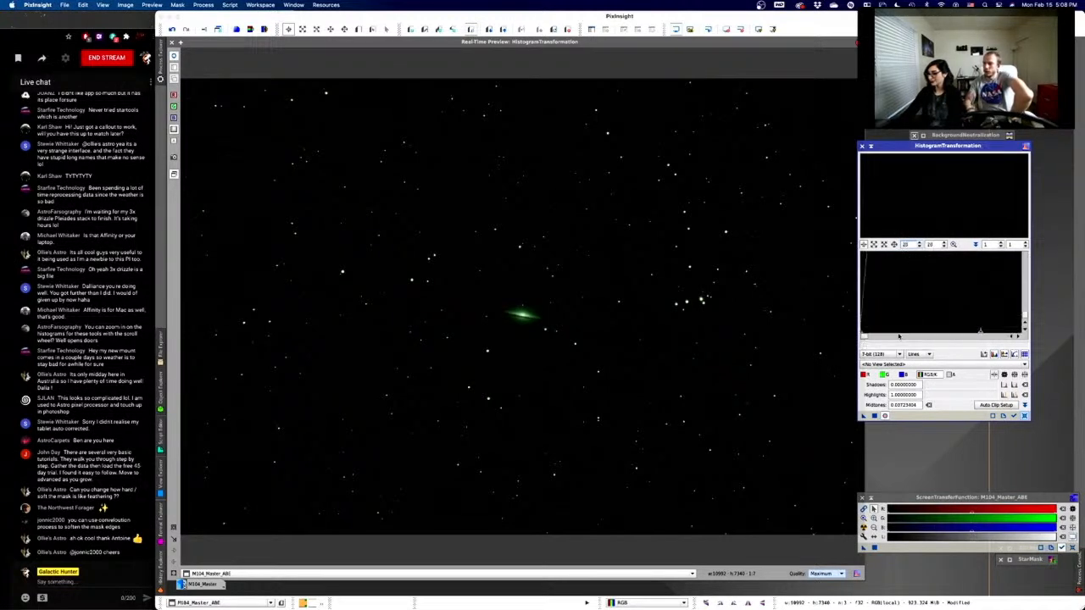
- Clip shadows to about 0.00197, pull midtones to about 0.0017, and apply to M104_Master_ABE
mouse_move(866, 336)
mouse_down()
mouse_move(878, 332)
mouse_move(861, 335)
mouse_up()
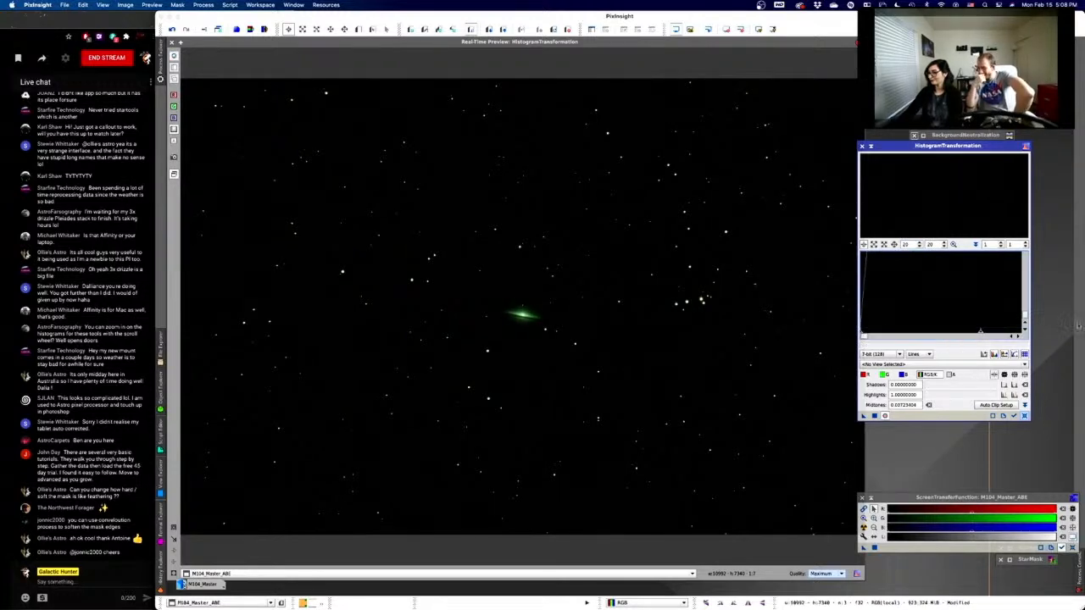
drag(971, 334, 864, 335)
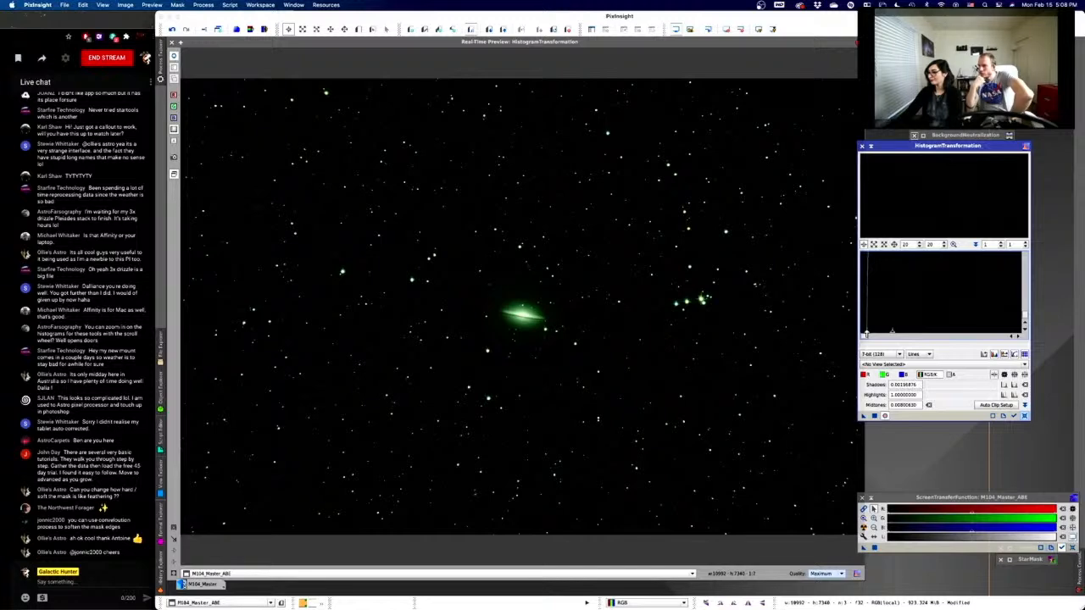
drag(890, 334, 882, 333)
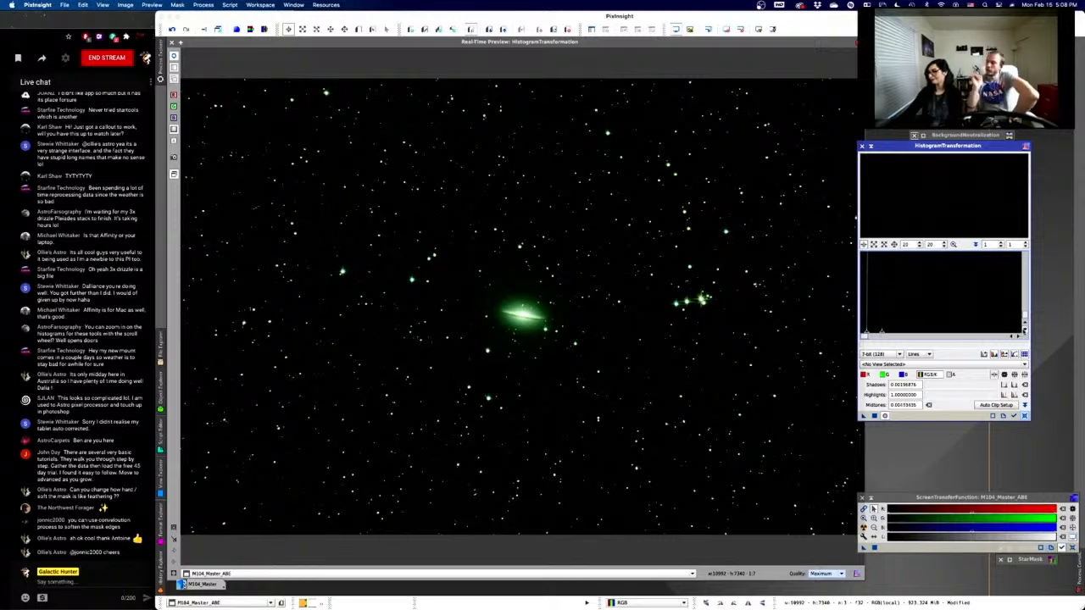
click(874, 416)
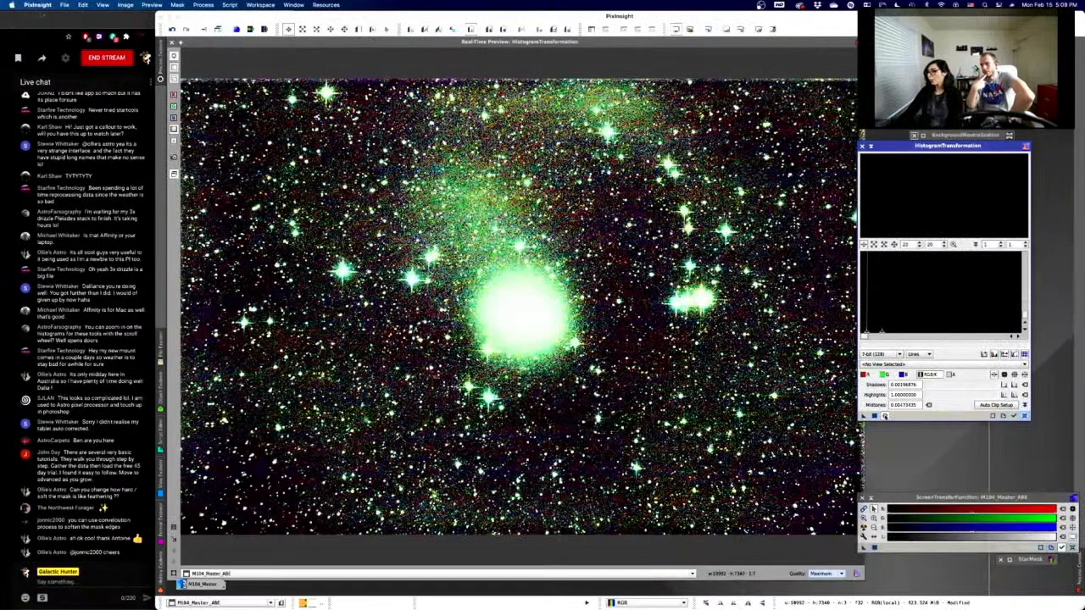
- Turn off the HistogramTransformation real-time preview and close its preview window
click(884, 416)
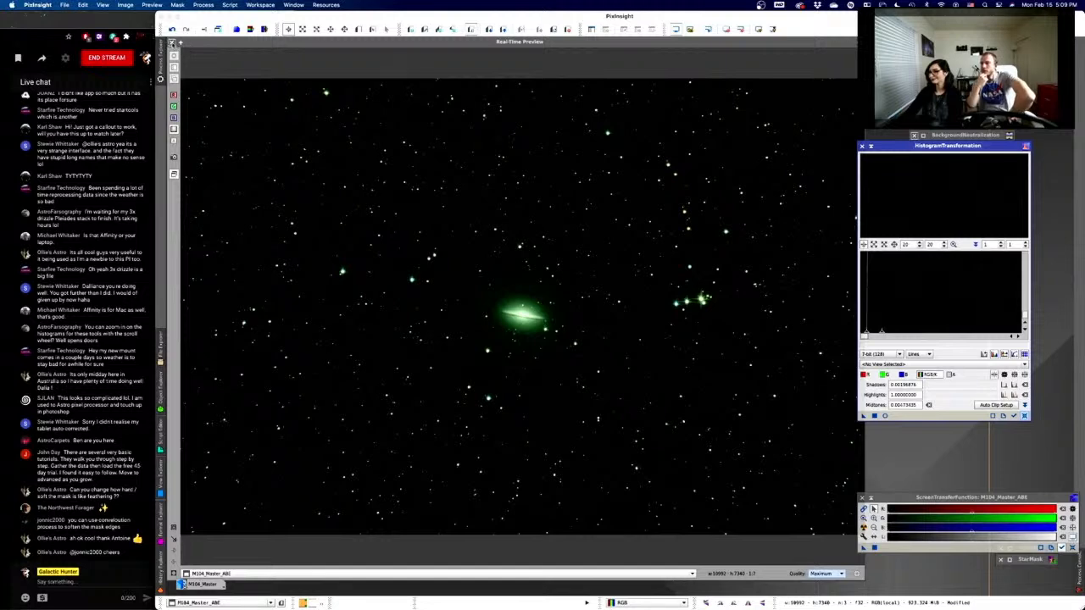
click(172, 43)
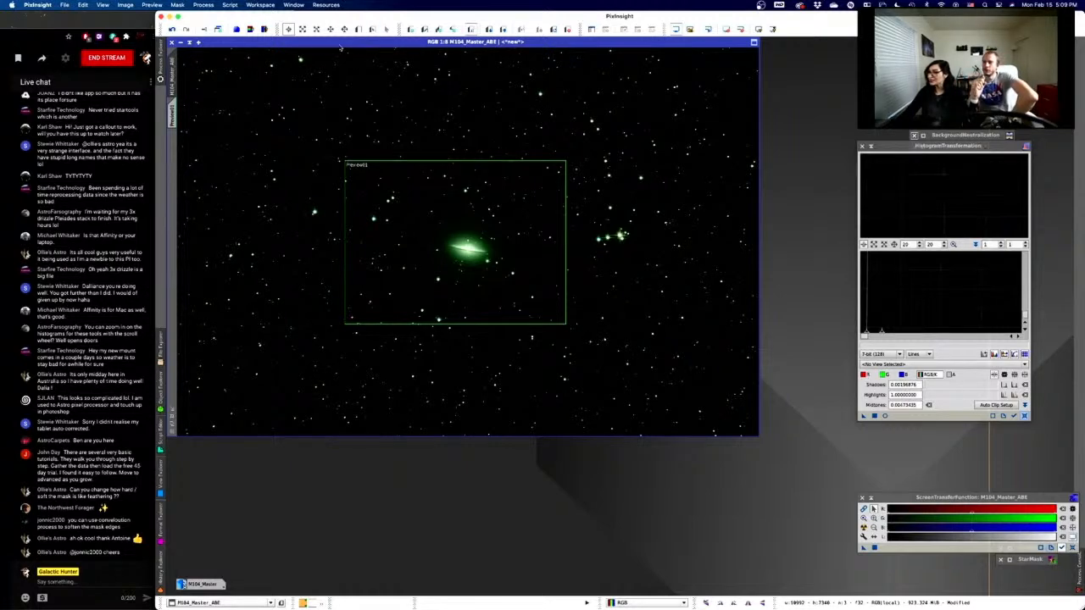
- Clone the stretched M104 image and undo HistogramTransformation on the original
click(217, 30)
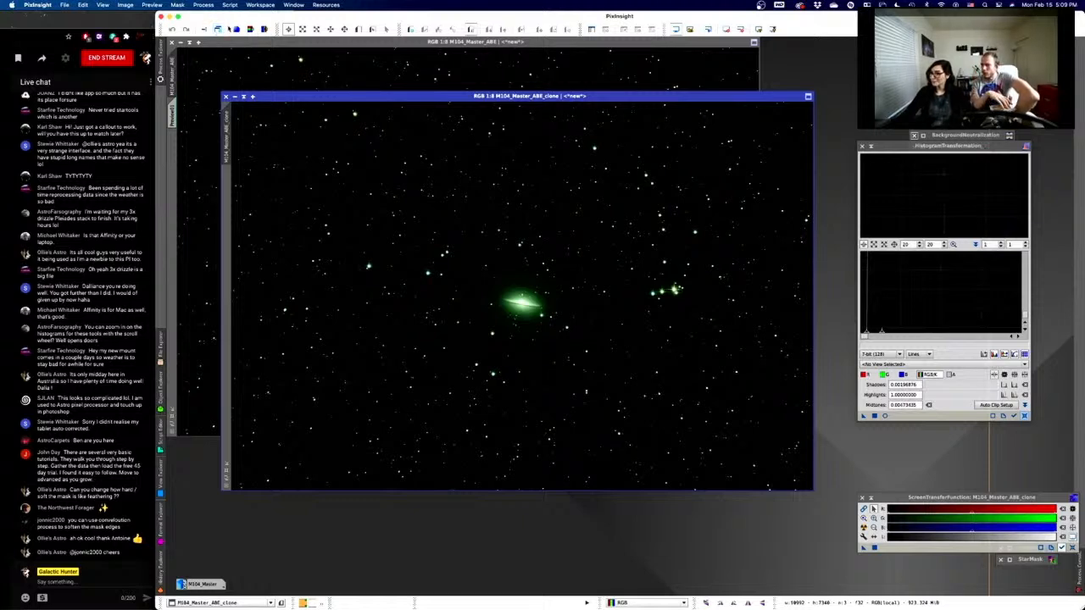
click(347, 44)
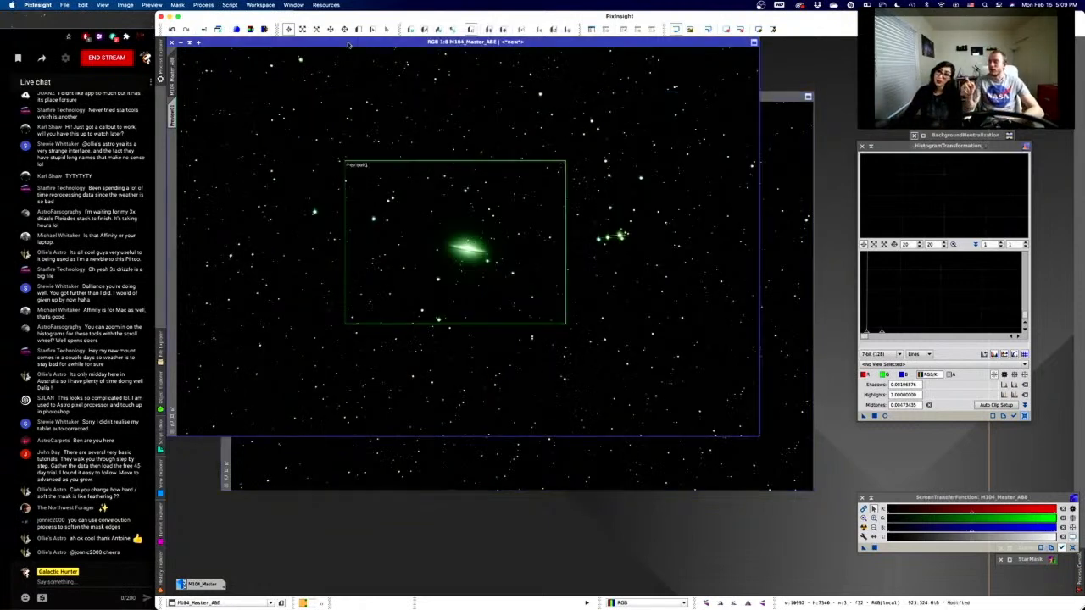
right_click(360, 62)
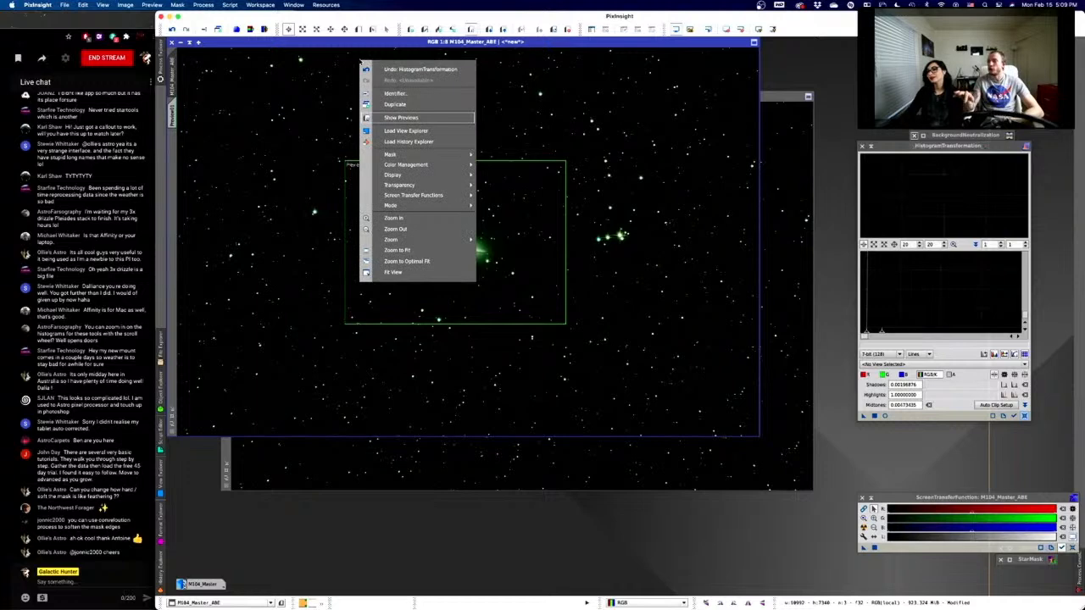
click(398, 69)
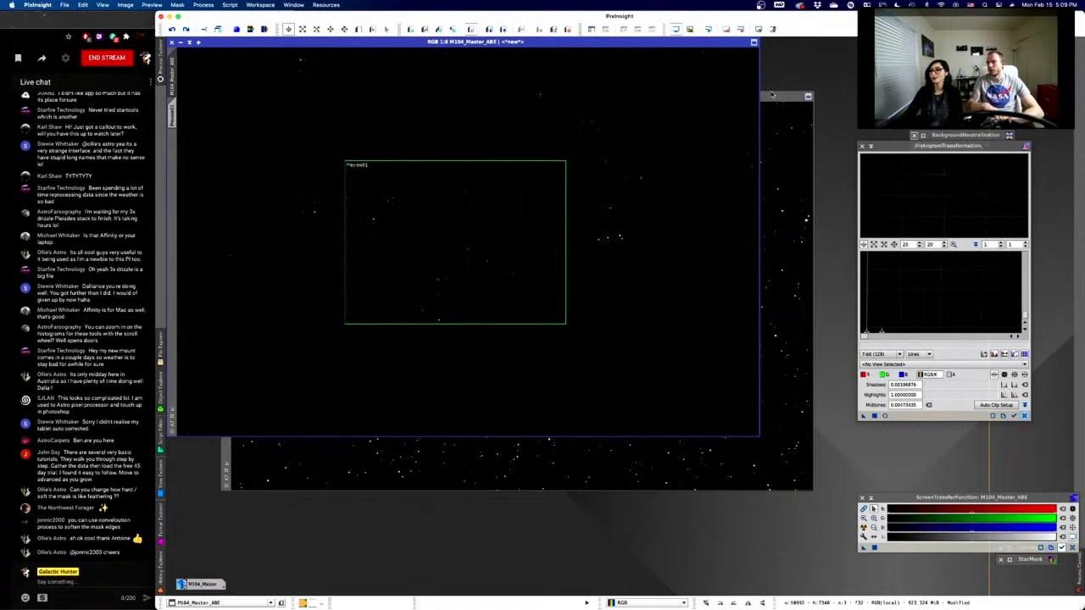
- Make M104_Master_ABE_clone the active view and close HistogramTransformation
click(773, 96)
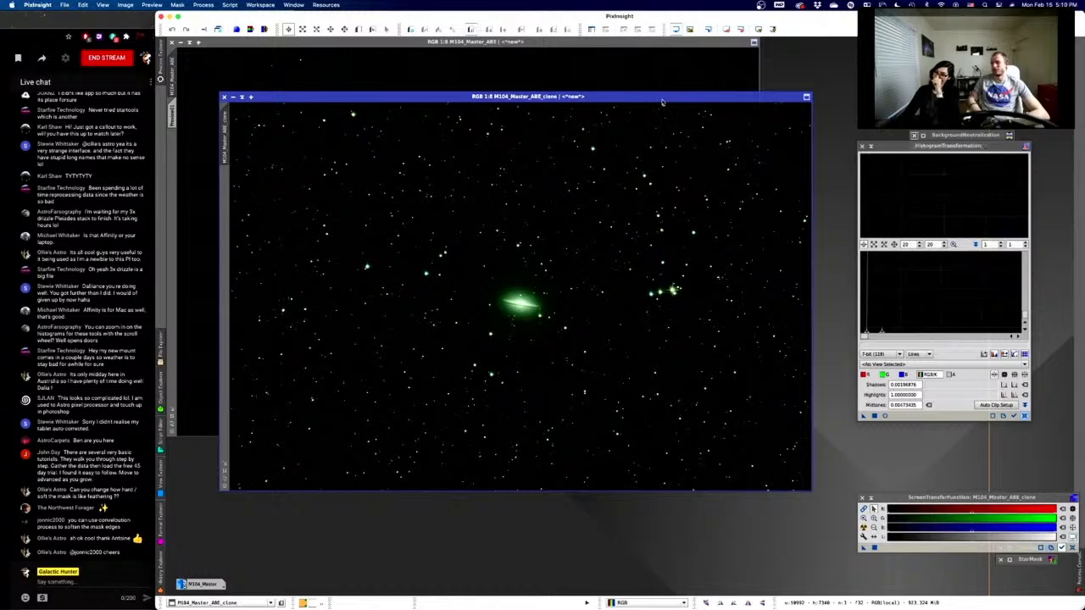
click(863, 418)
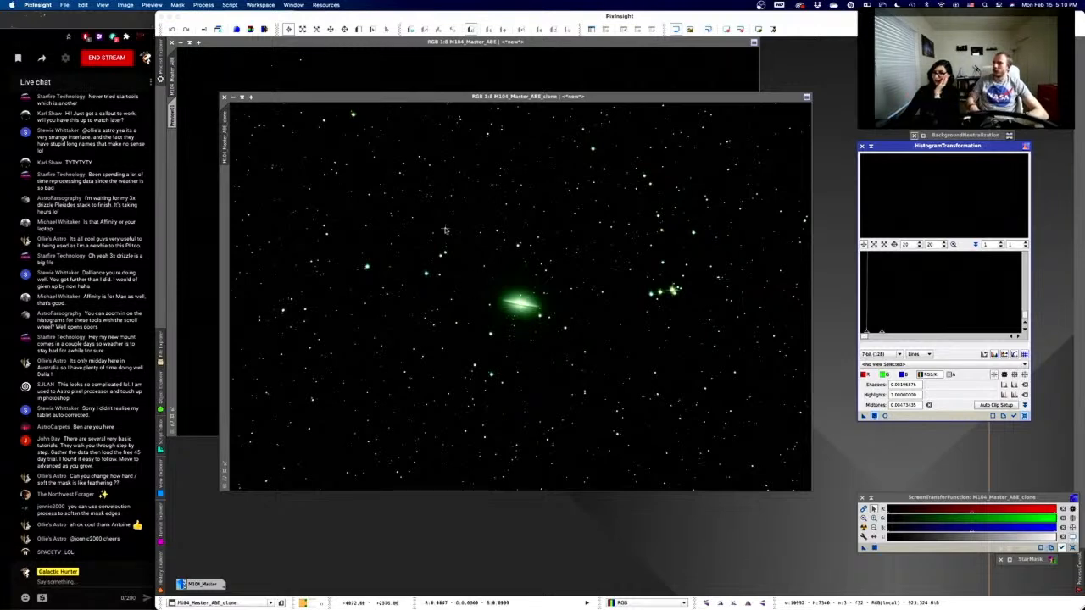
click(572, 142)
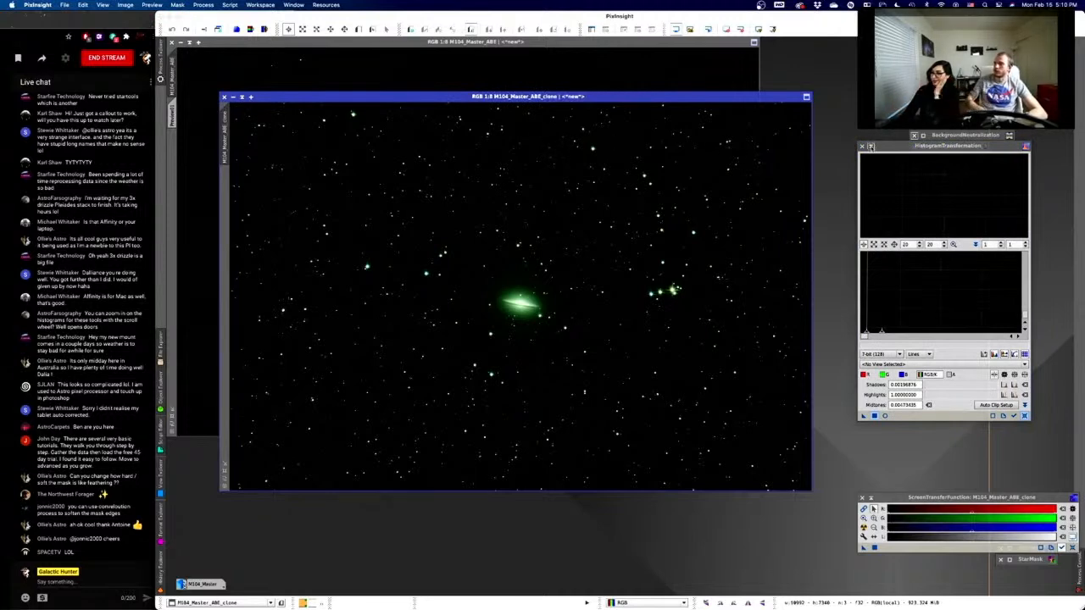
click(870, 147)
click(871, 146)
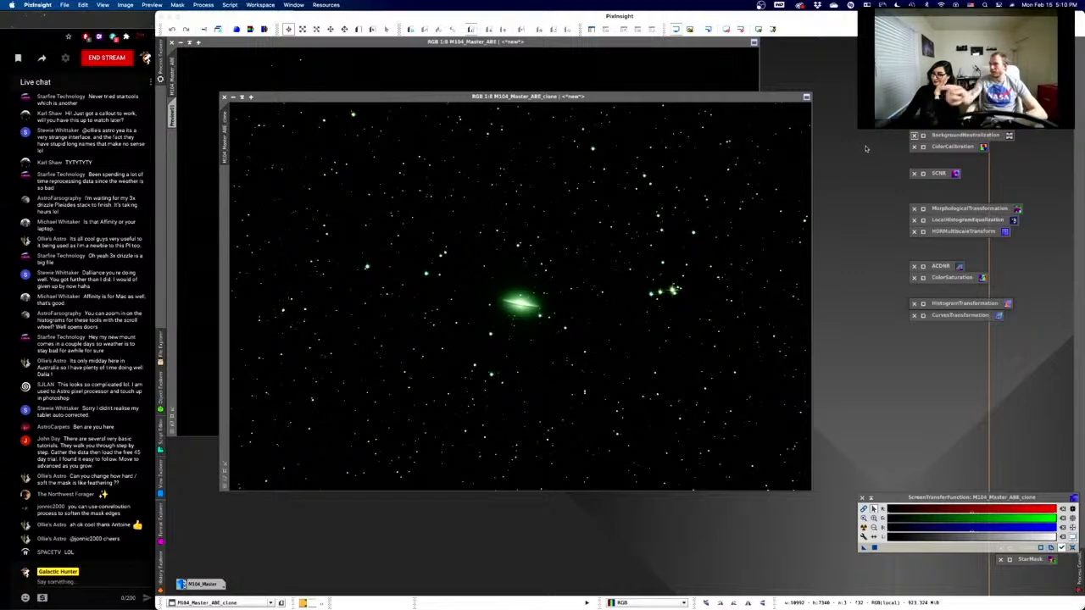
- Minimize the clone to an icon and assign it as M104_Master_ABE's mask
drag(224, 124, 169, 144)
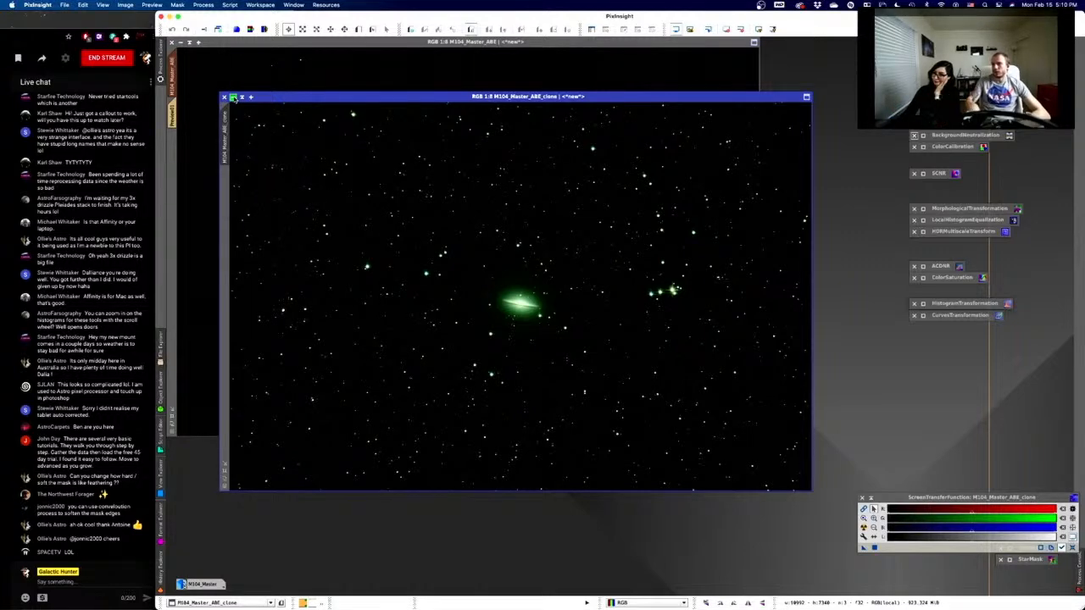
mouse_move(234, 97)
mouse_down()
mouse_move(517, 295)
mouse_move(536, 297)
mouse_move(535, 315)
mouse_move(678, 513)
mouse_move(736, 571)
mouse_up()
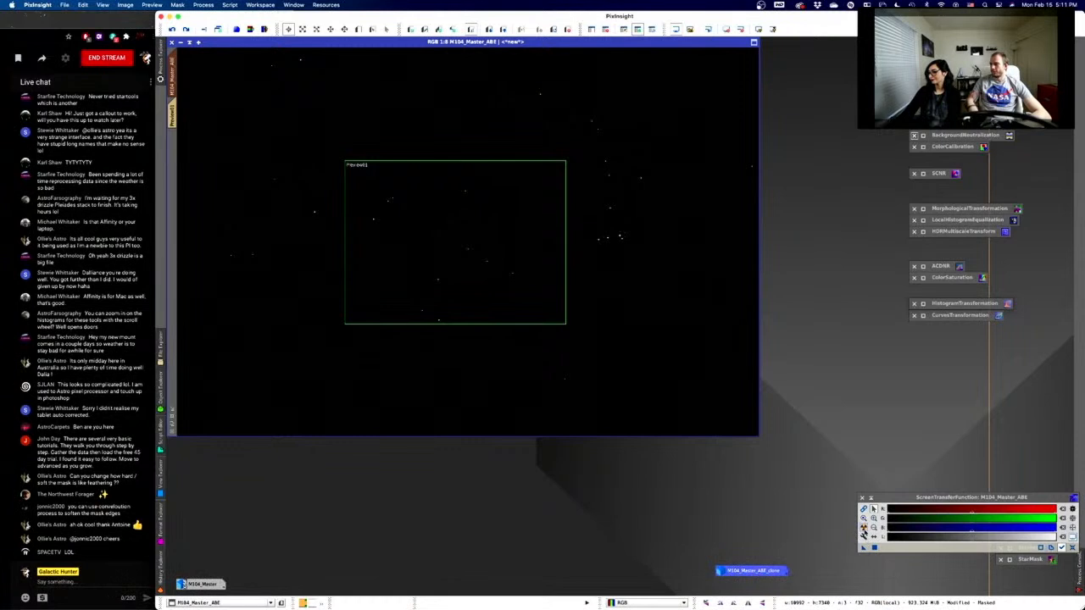
- Auto-stretch the masked M104_Master_ABE in ScreenTransferFunction and display the mask in red
click(864, 527)
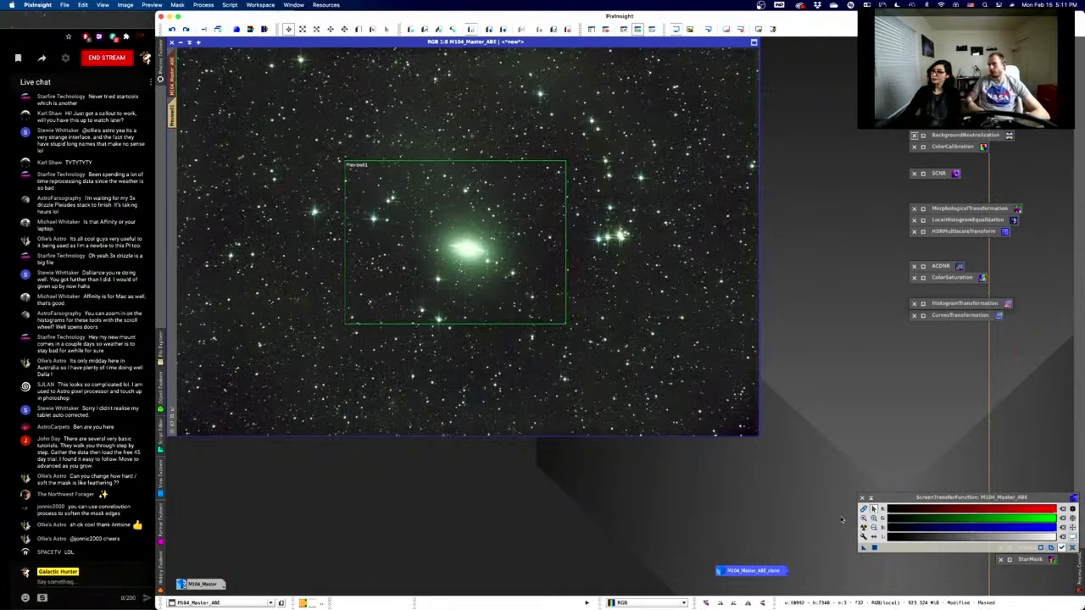
click(651, 30)
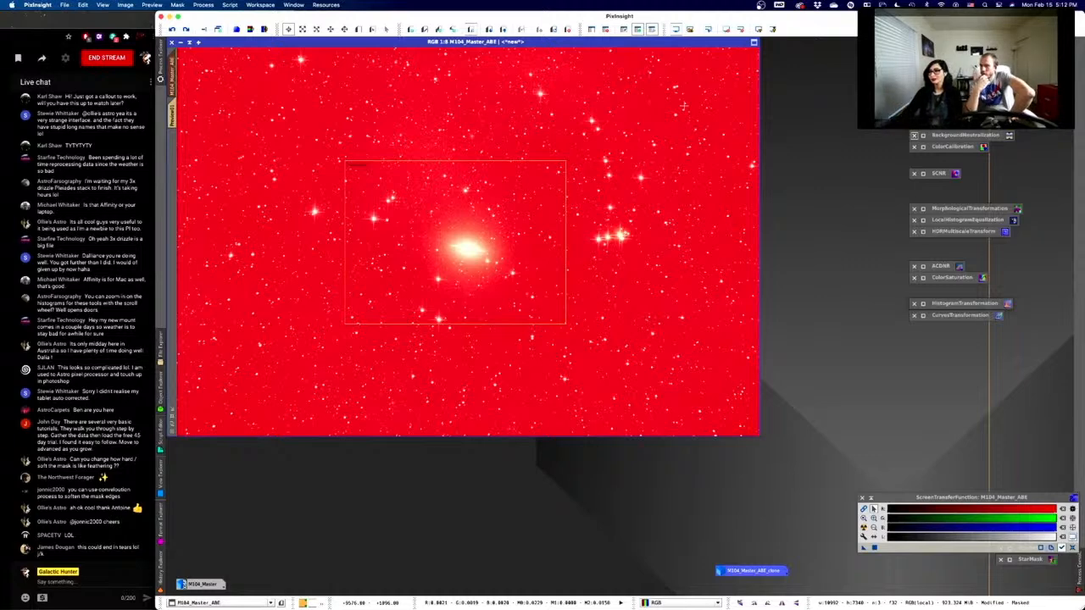
- Toggle the mask and its overlay, ending with the mask enabled and the overlay hidden
click(651, 30)
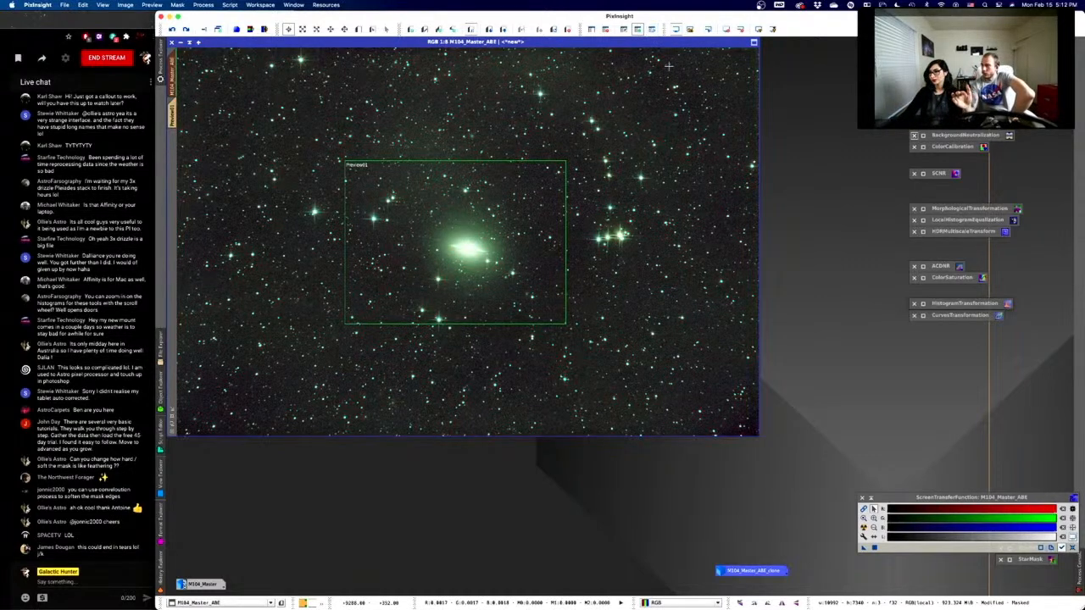
click(638, 29)
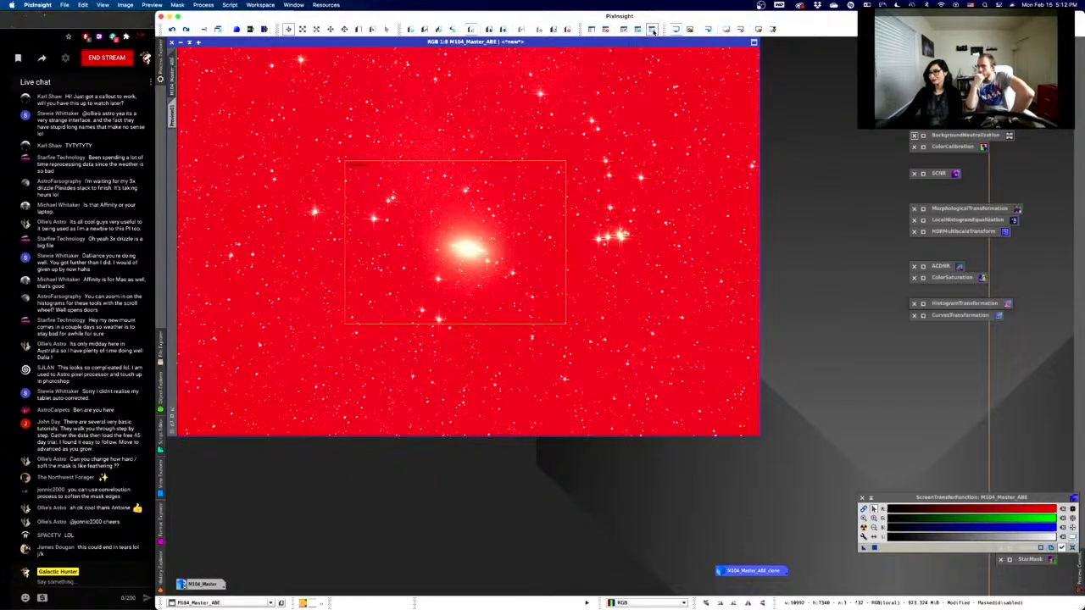
click(652, 29)
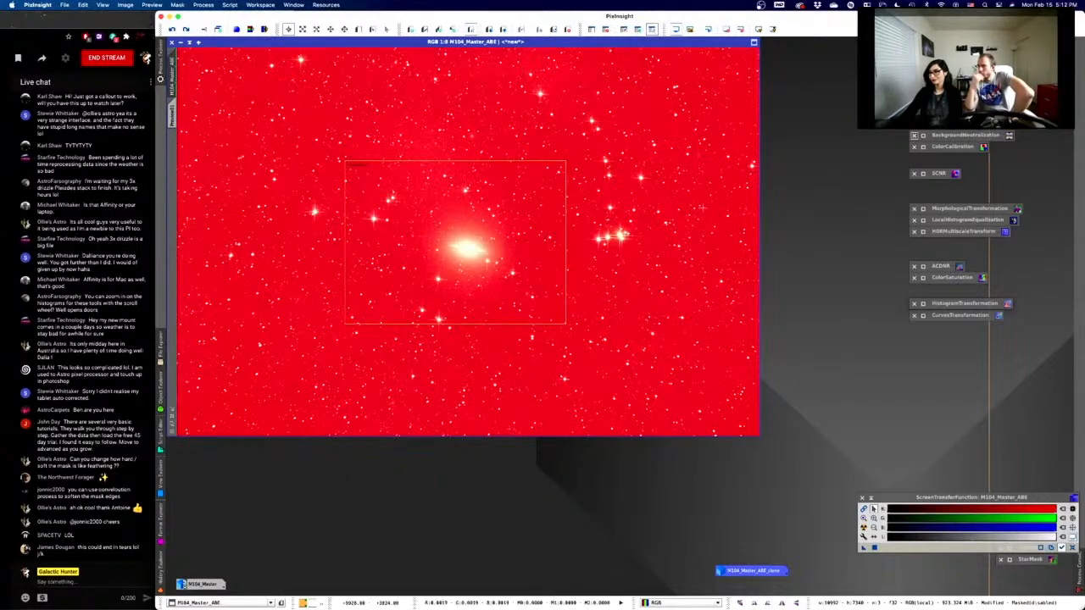
click(638, 29)
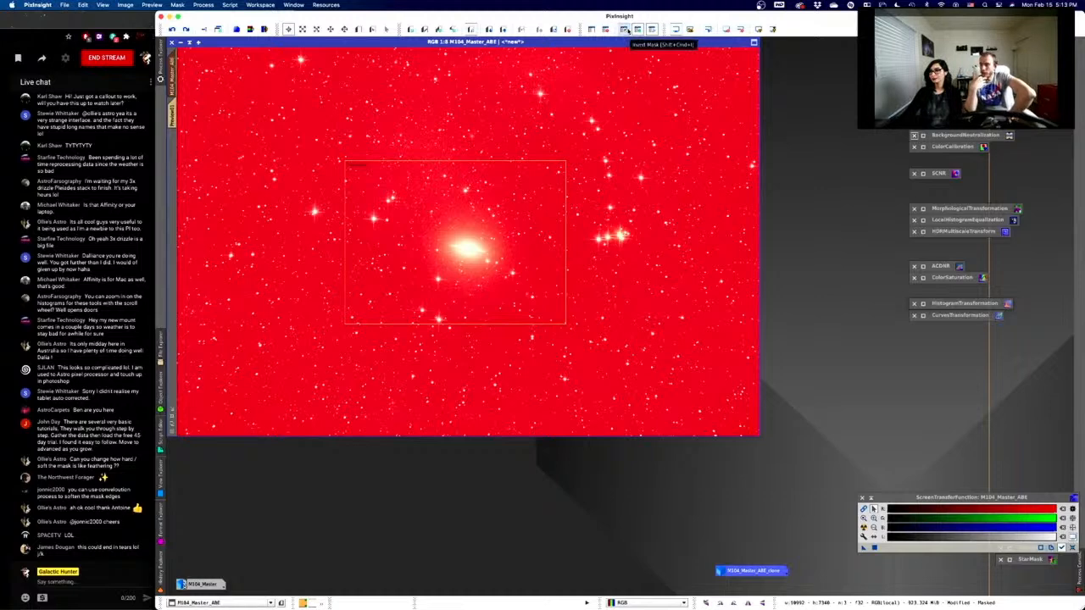
click(625, 30)
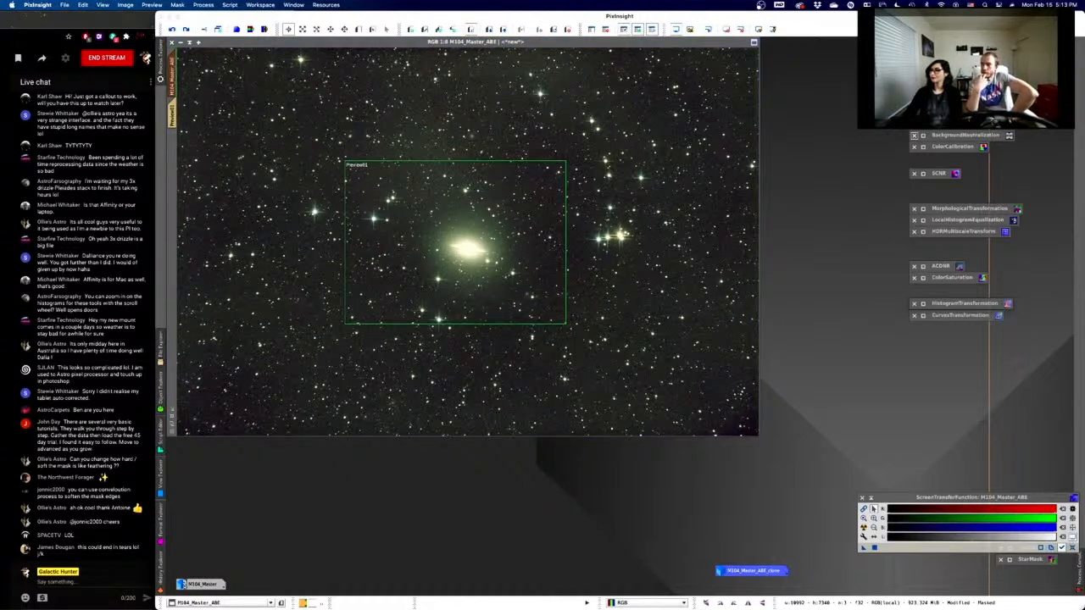
- Open MultiscaleLinearTransform with k-Sigma Noise Thresholding expanded (threshold 3.80, amount 1.00) and inspect Preview01
double_click(951, 119)
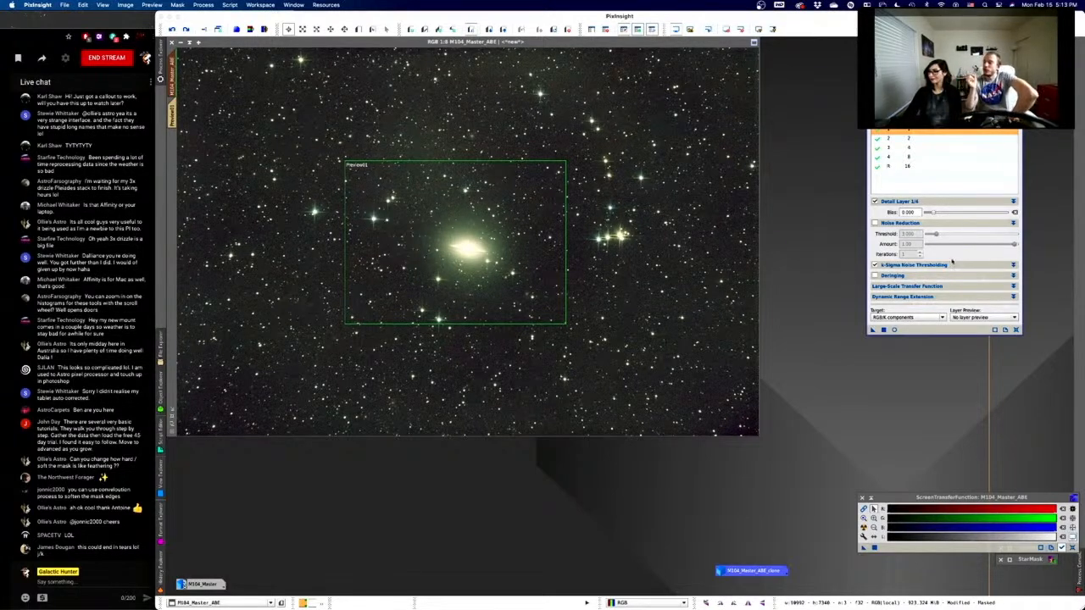
click(1013, 265)
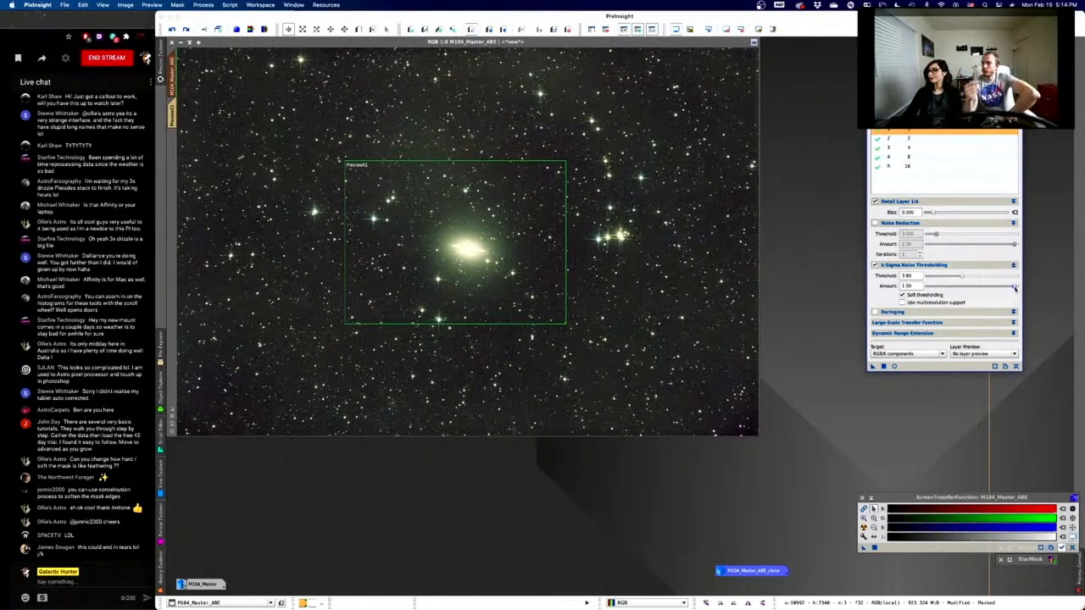
click(586, 42)
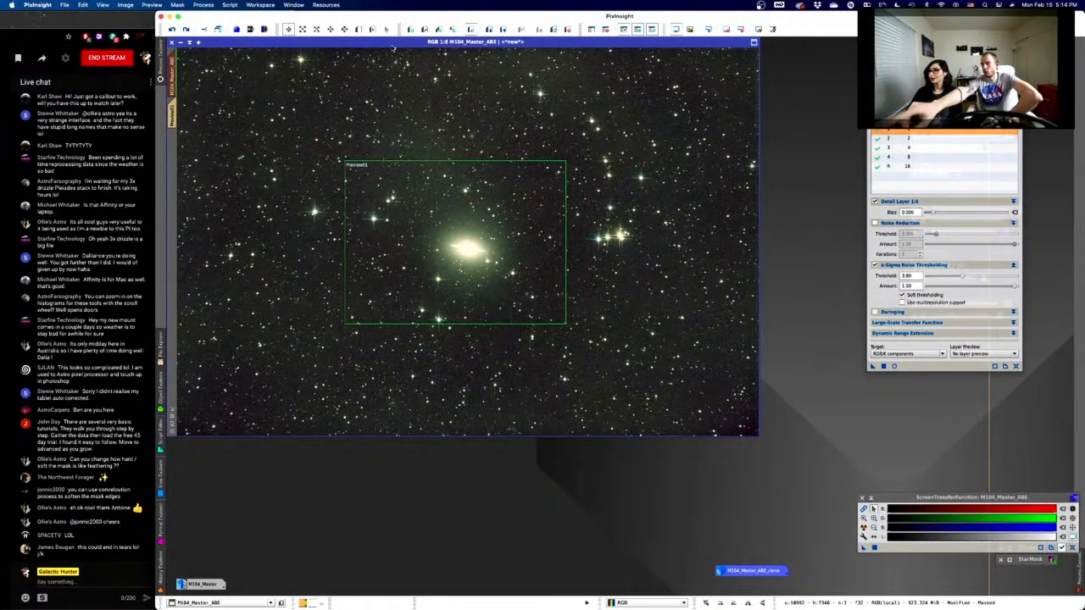
click(173, 116)
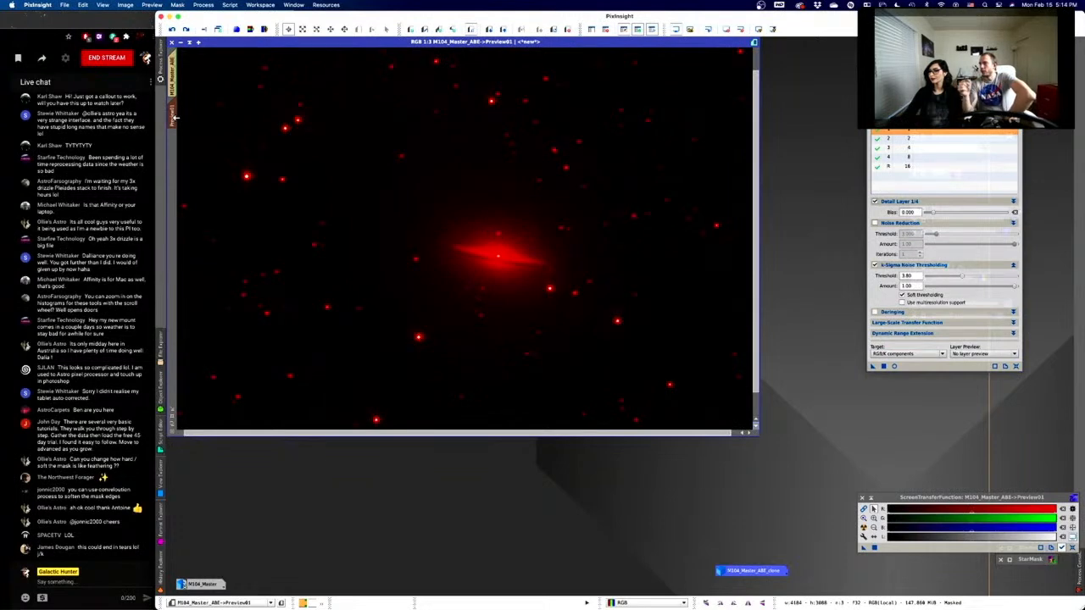
click(650, 29)
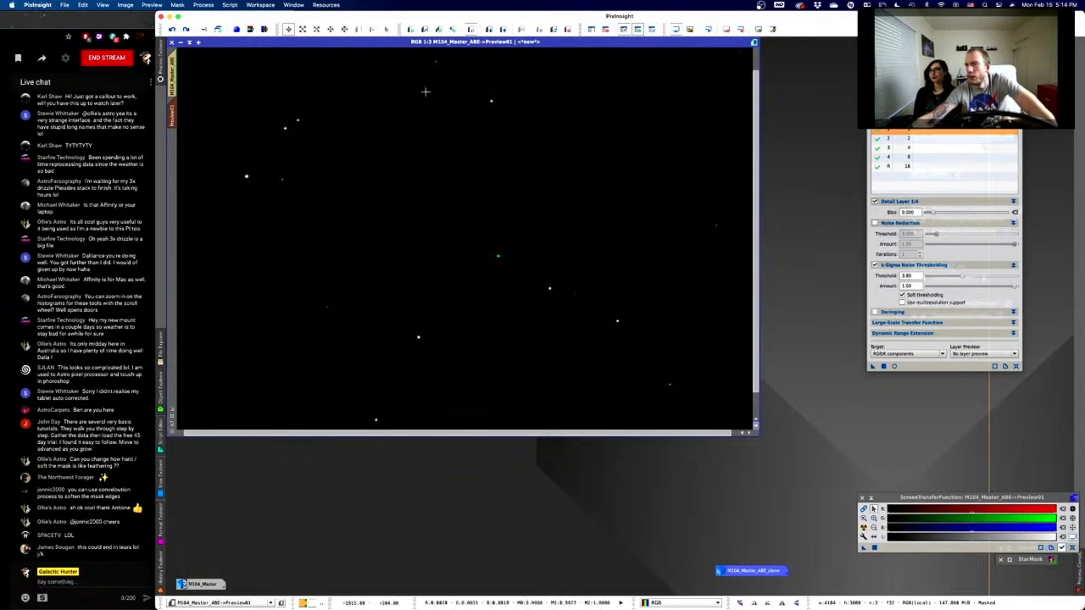
click(173, 88)
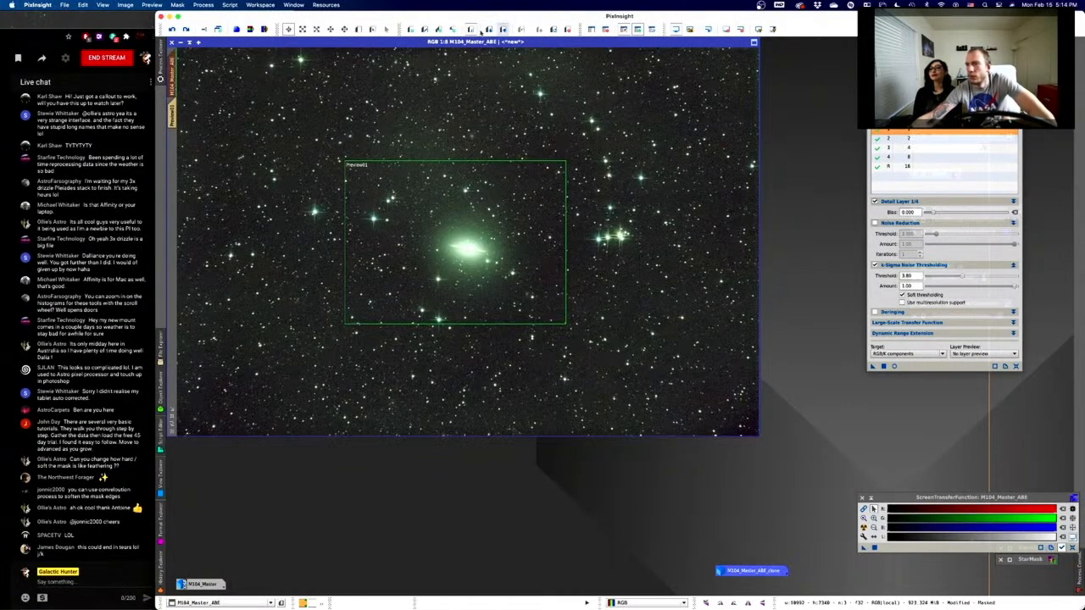
- Delete the old preview, draw a new Preview01 around the galaxy, and display it
click(568, 29)
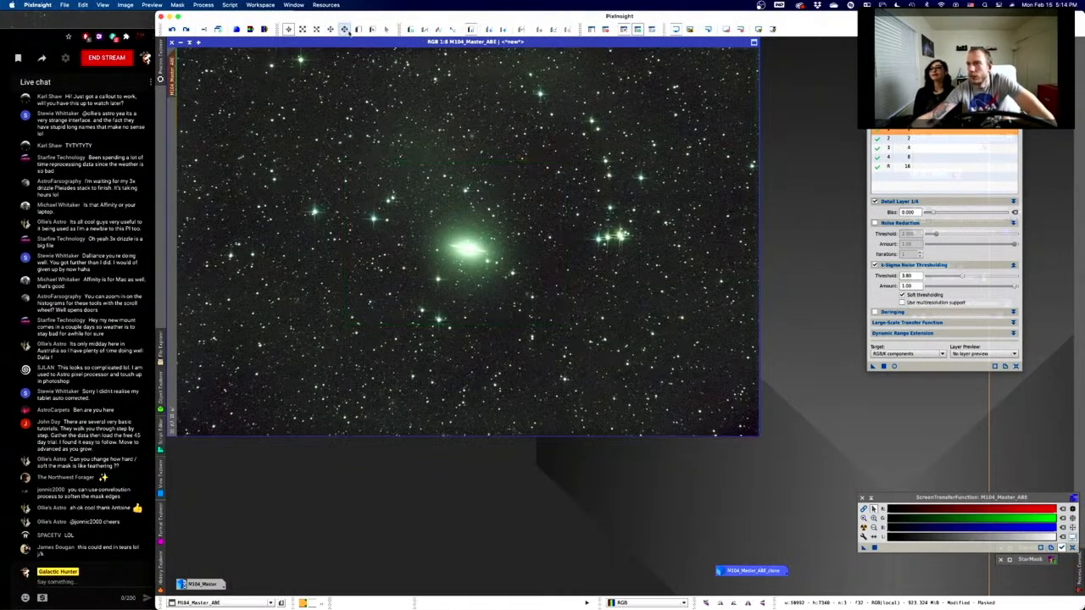
click(356, 30)
drag(357, 178, 548, 304)
click(172, 117)
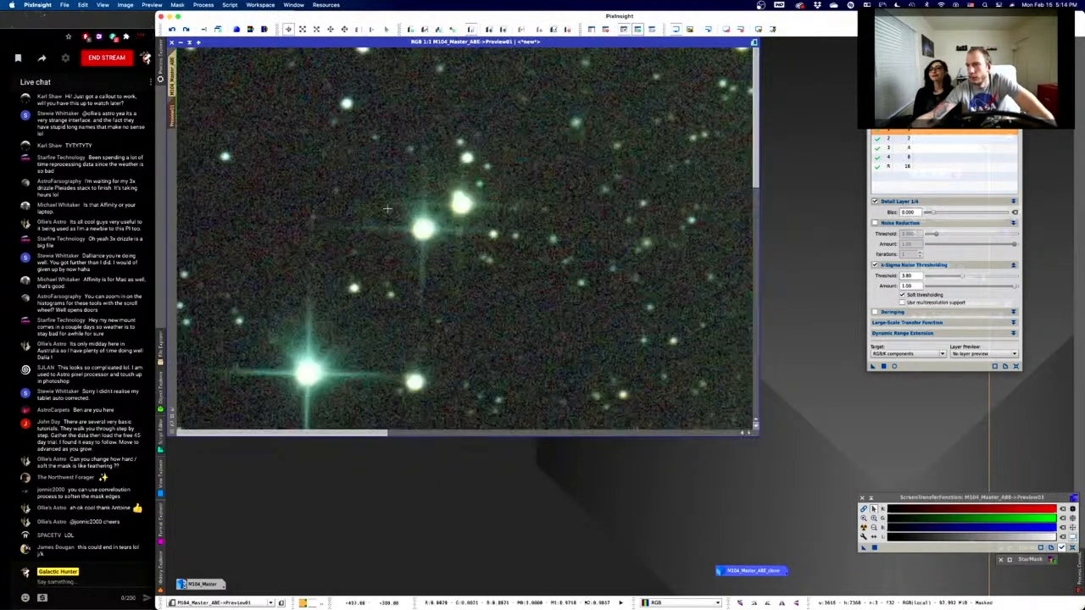
scroll(387, 208, down, 2)
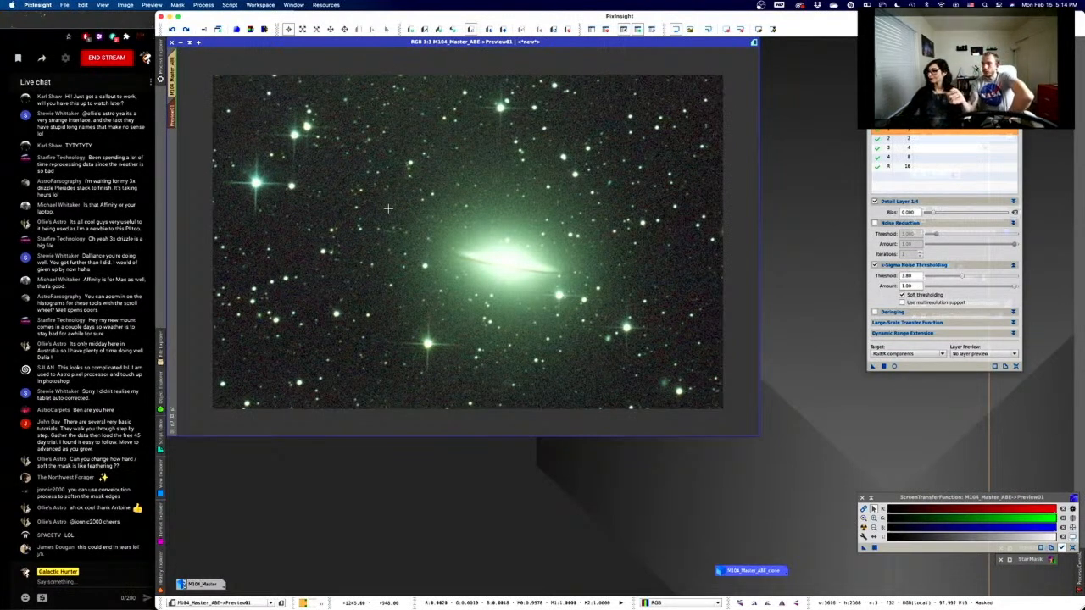
drag(944, 89, 943, 90)
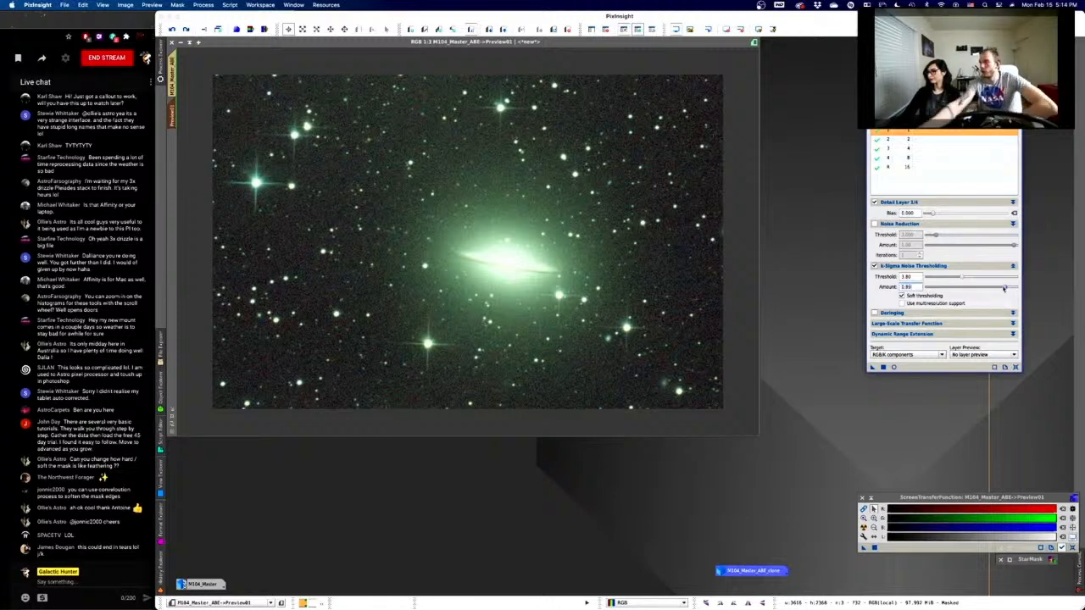
- Show a real-time preview of the wavelet noise reduction on Preview01 and compare with the original
click(894, 368)
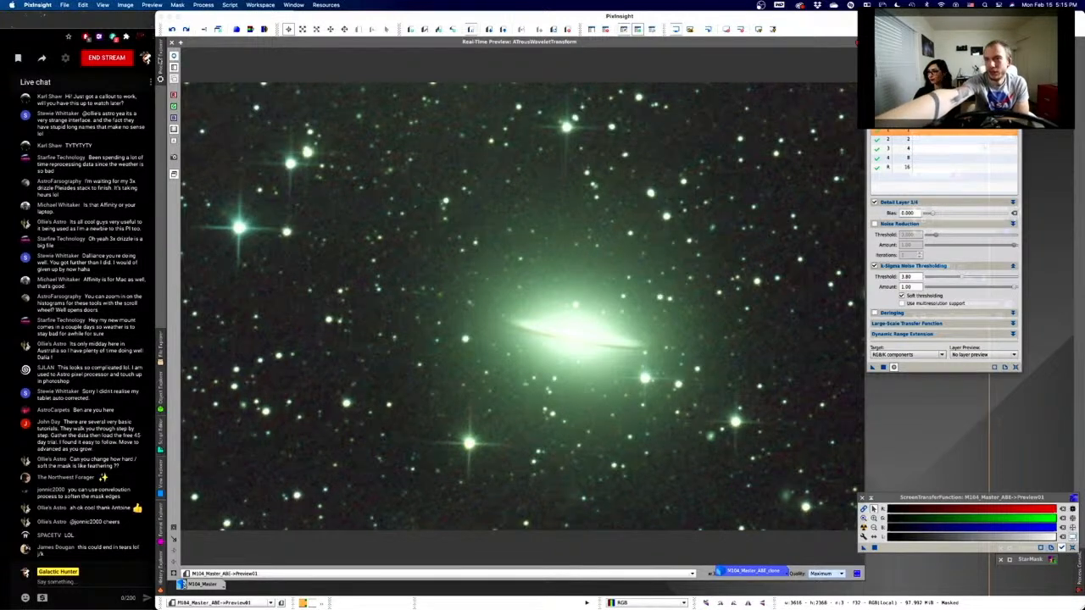
mouse_move(164, 64)
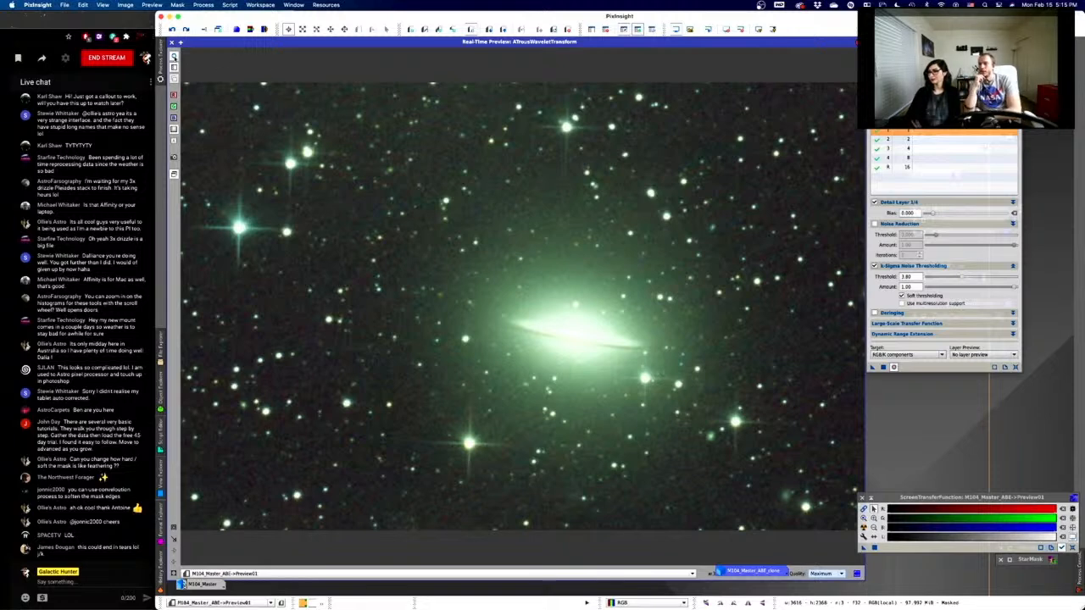
click(174, 58)
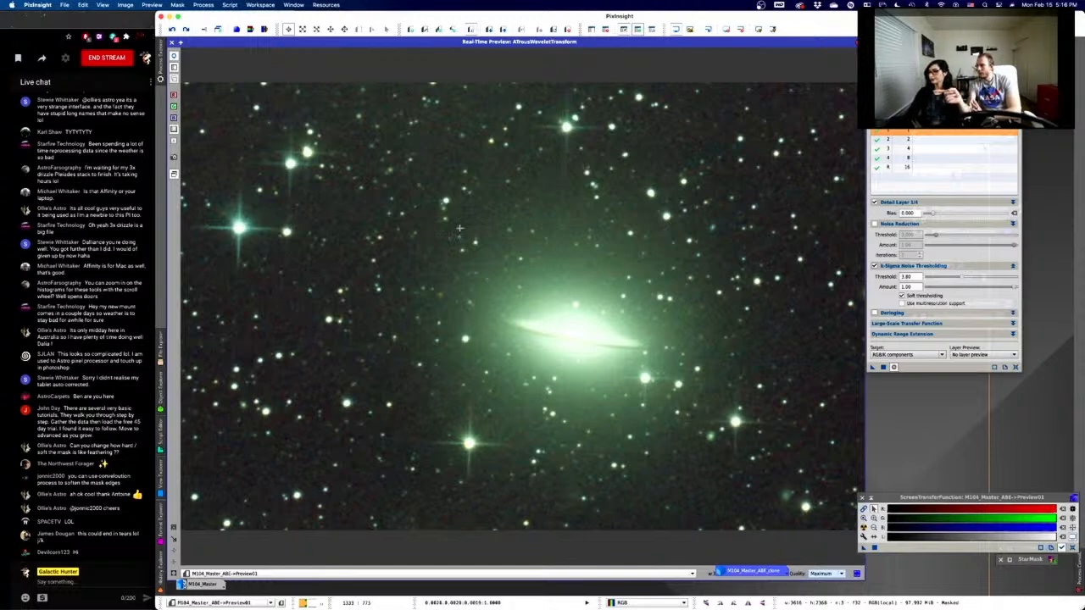
- Adjust the K-Sigma noise thresholding Amount slider from 0.97 until it sits near 0.91–0.95
click(1003, 291)
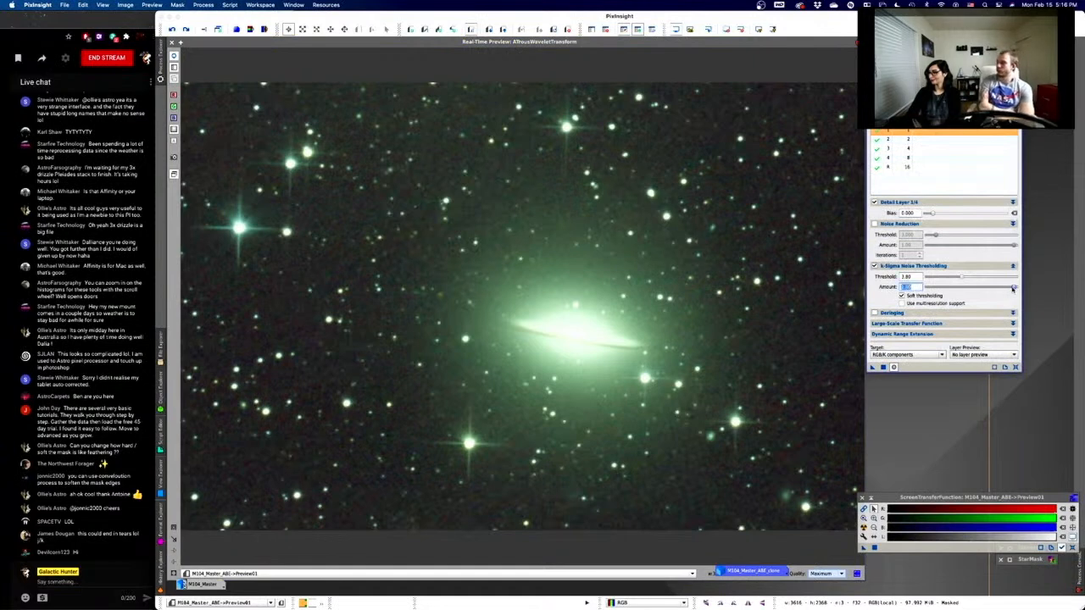
drag(1012, 288, 973, 288)
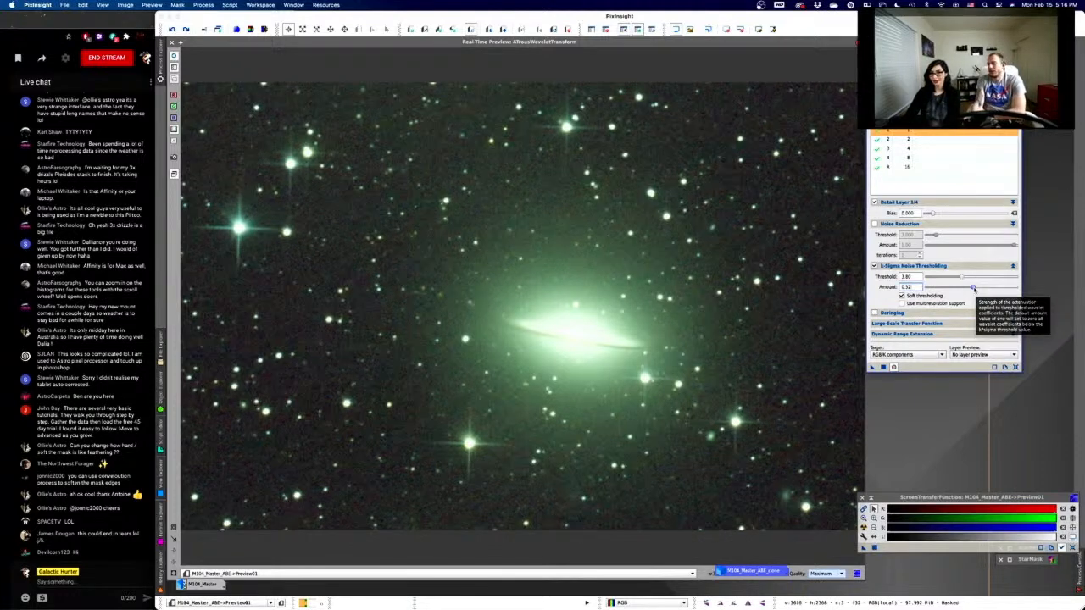
click(1004, 288)
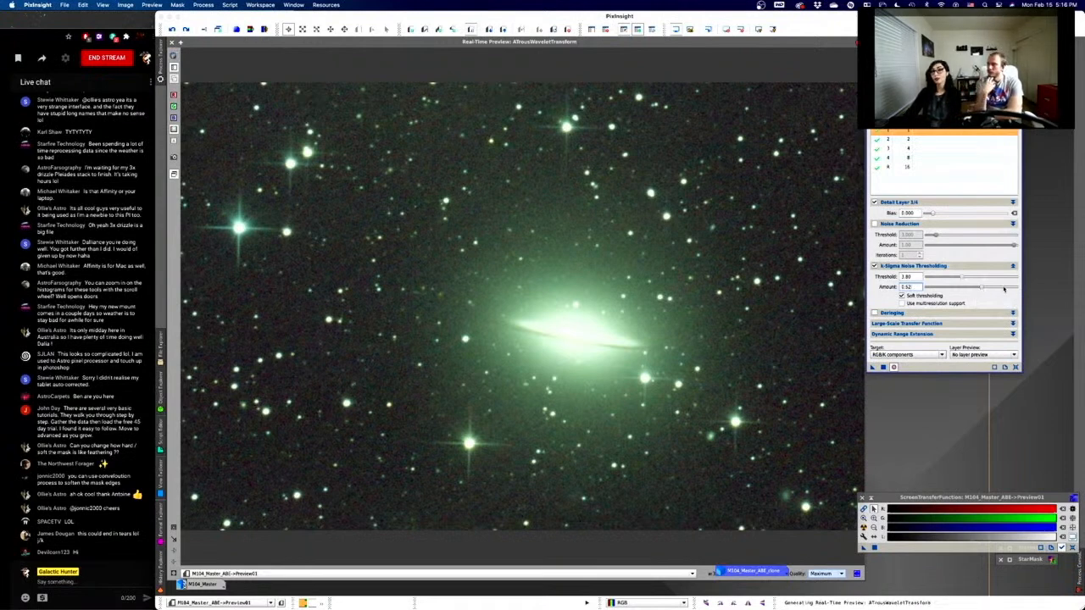
click(996, 289)
click(996, 291)
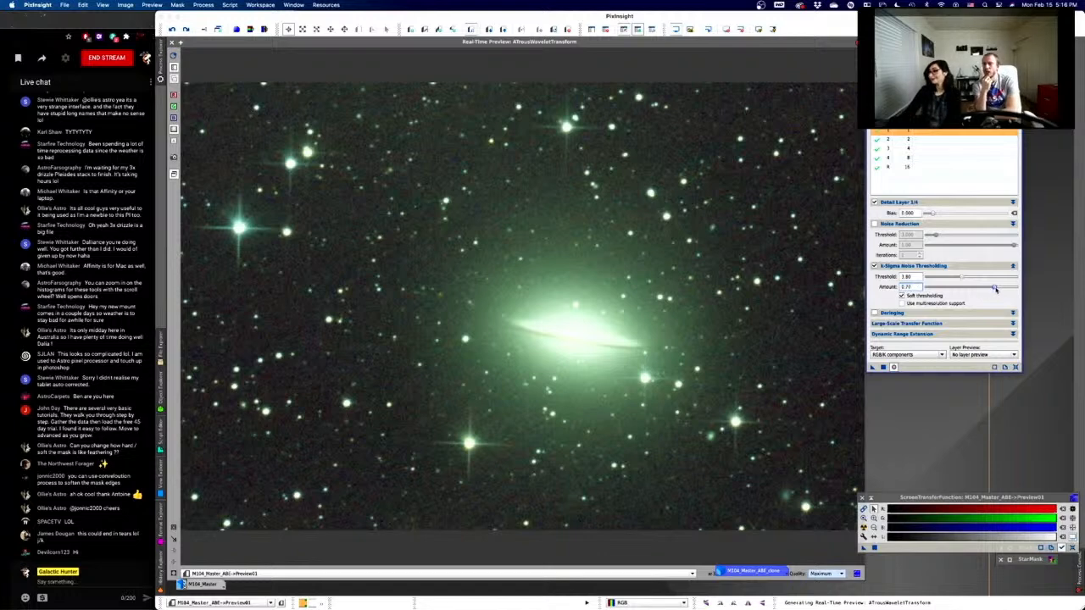
mouse_move(996, 290)
mouse_down()
mouse_move(927, 293)
mouse_move(1017, 289)
mouse_up()
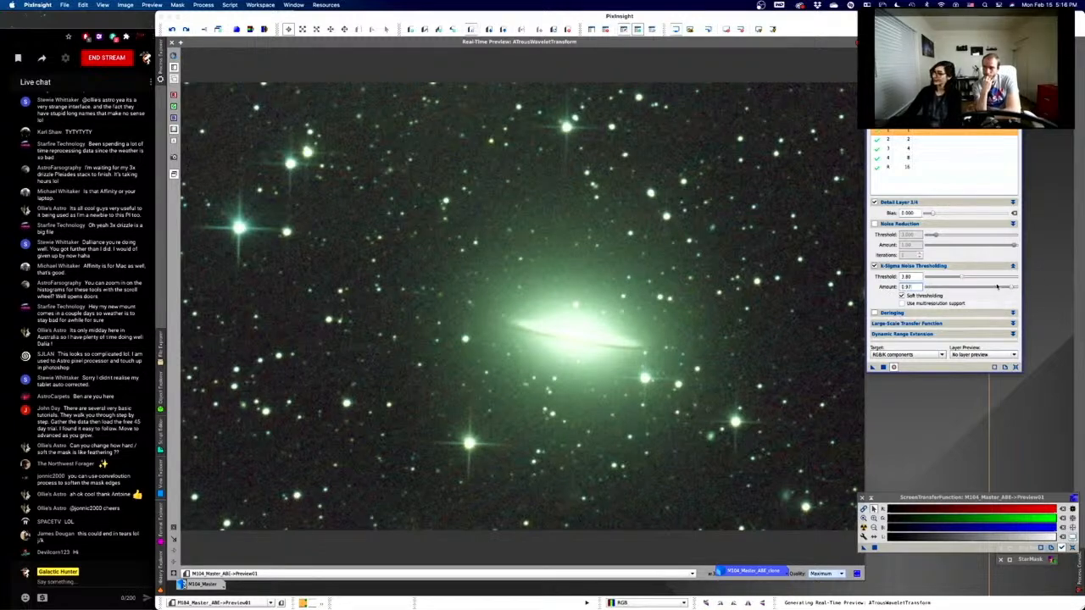
drag(1011, 288, 1010, 289)
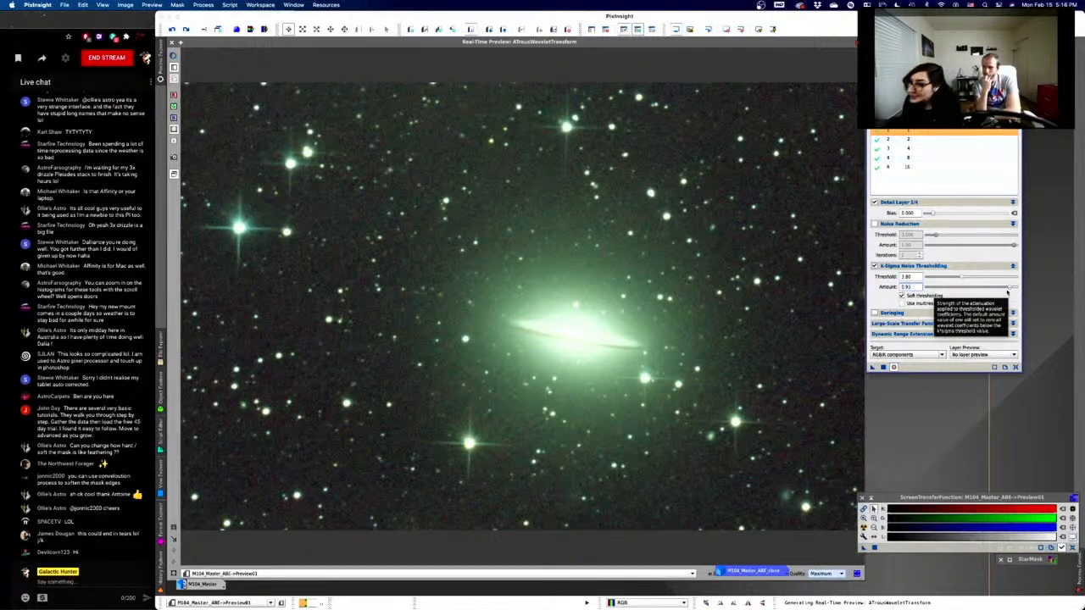
- Step the K-Sigma Amount down through 0.91 and 0.77 to 0.72, checking the galaxy preview
drag(1009, 288, 998, 291)
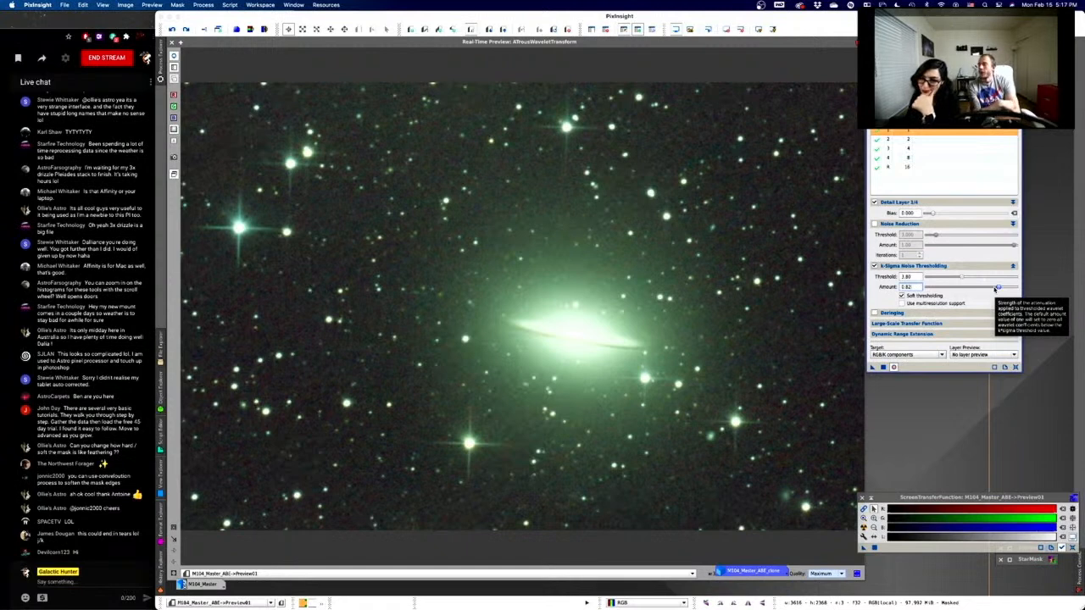
drag(997, 288, 991, 290)
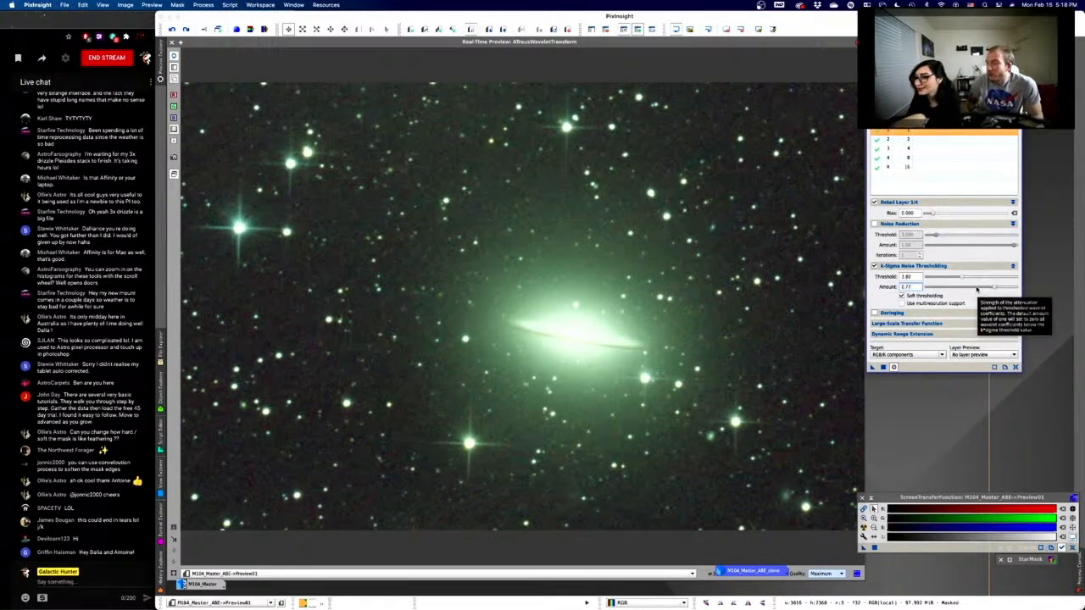
click(976, 288)
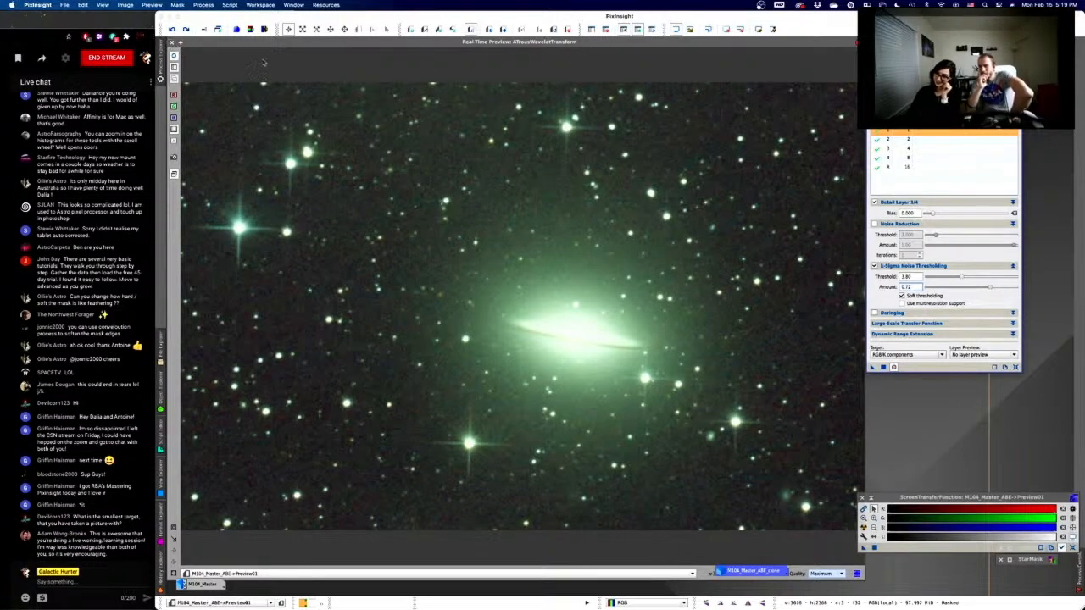
- Close the Real-Time Preview and apply the AtrousWaveletTransform noise reduction to Preview01
click(161, 61)
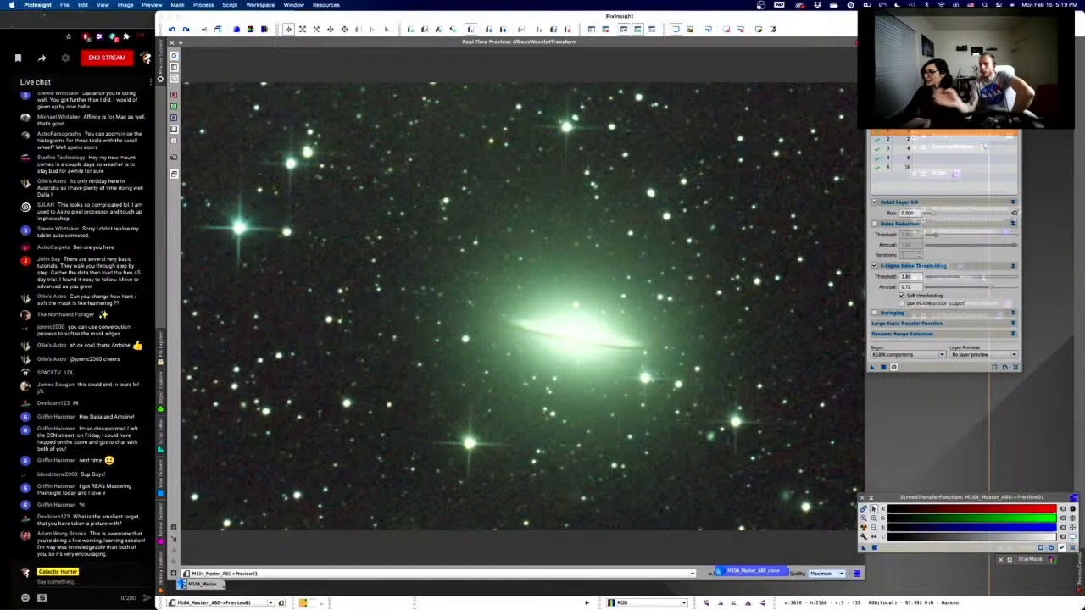
click(171, 42)
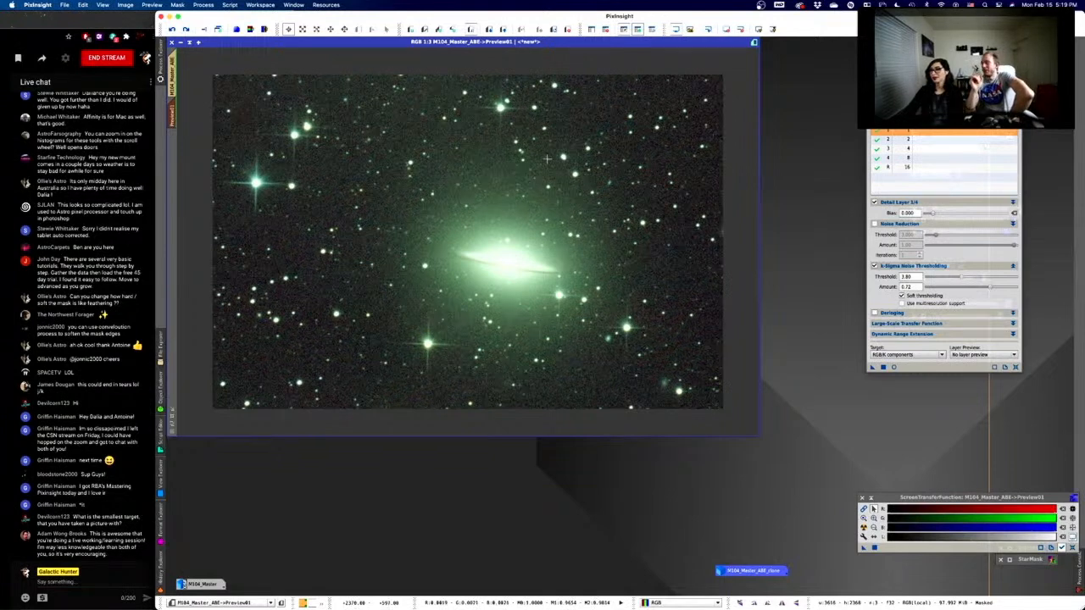
click(885, 367)
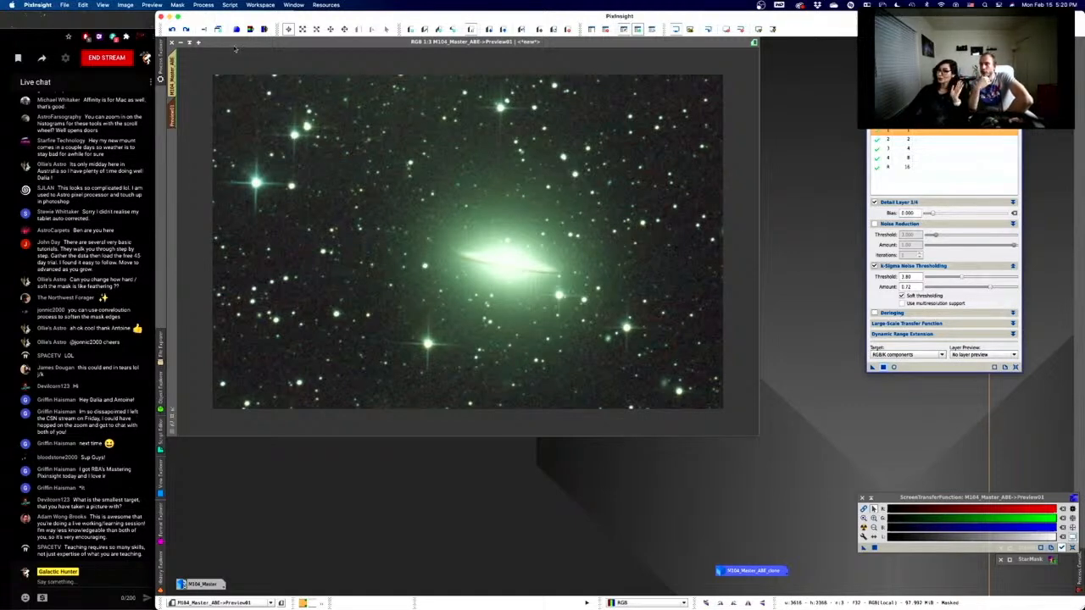
- Remove the star mask from M104 and close the AtrousWaveletTransform window
click(606, 30)
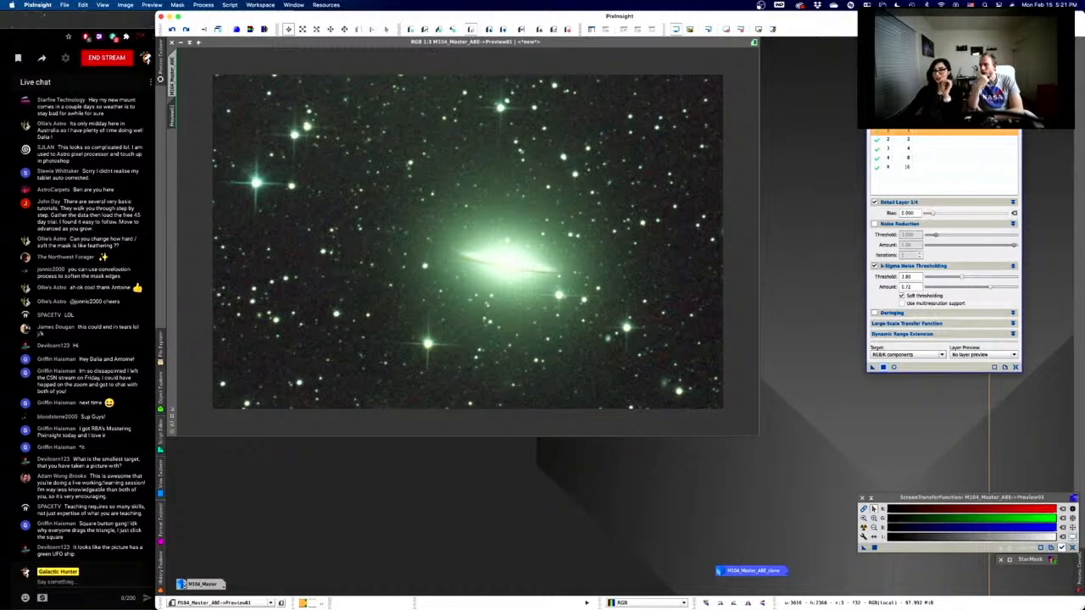
click(872, 74)
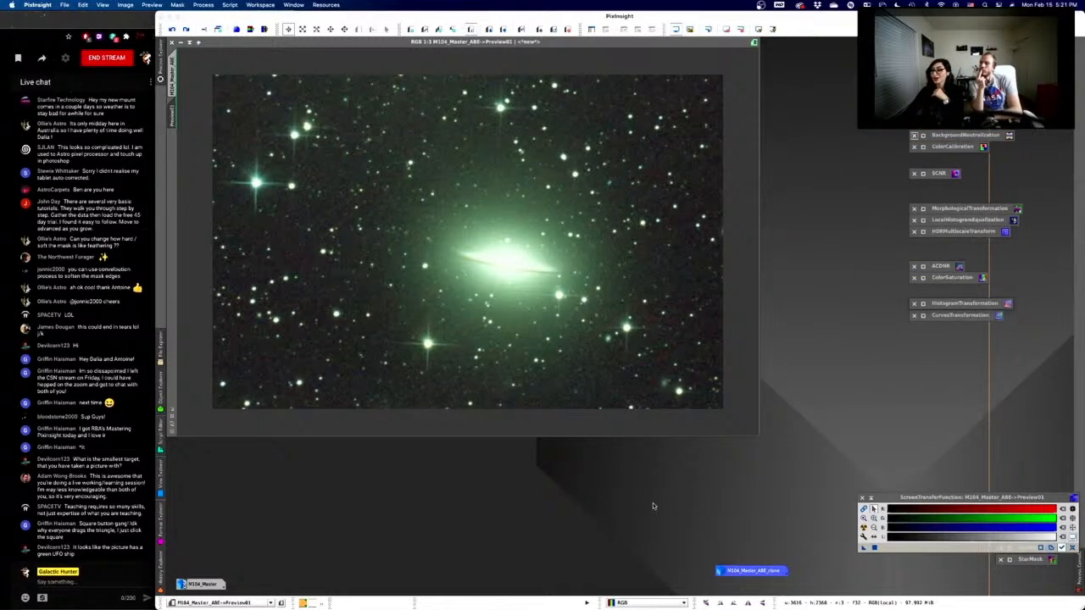
- Close M104_Master_ABE_clone, accepting the broken mask-reference warning, and reselect the M104_Master_ABE view
right_click(755, 574)
click(806, 543)
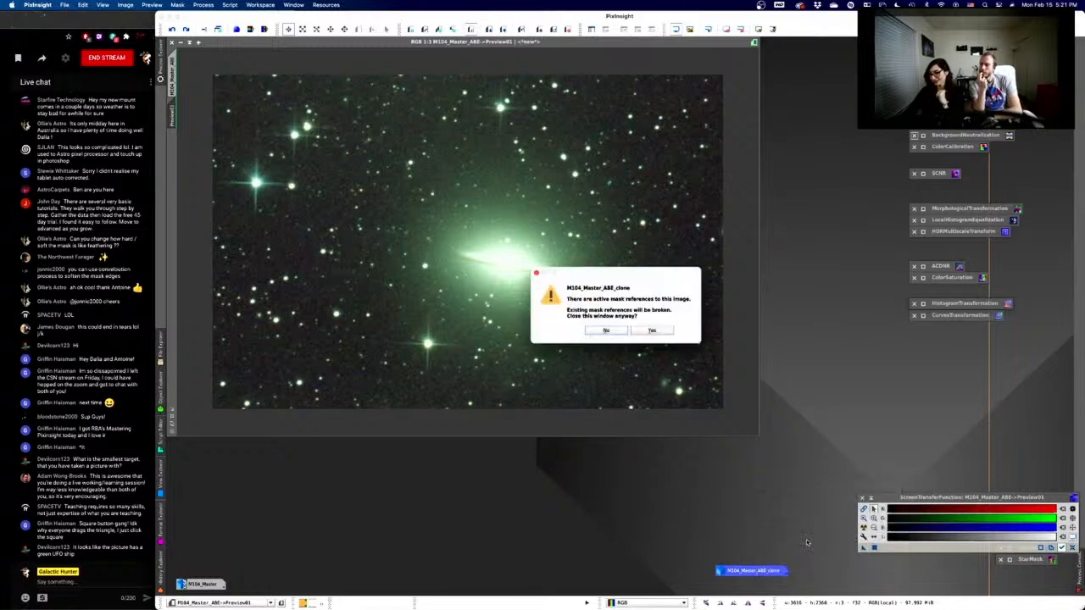
click(652, 329)
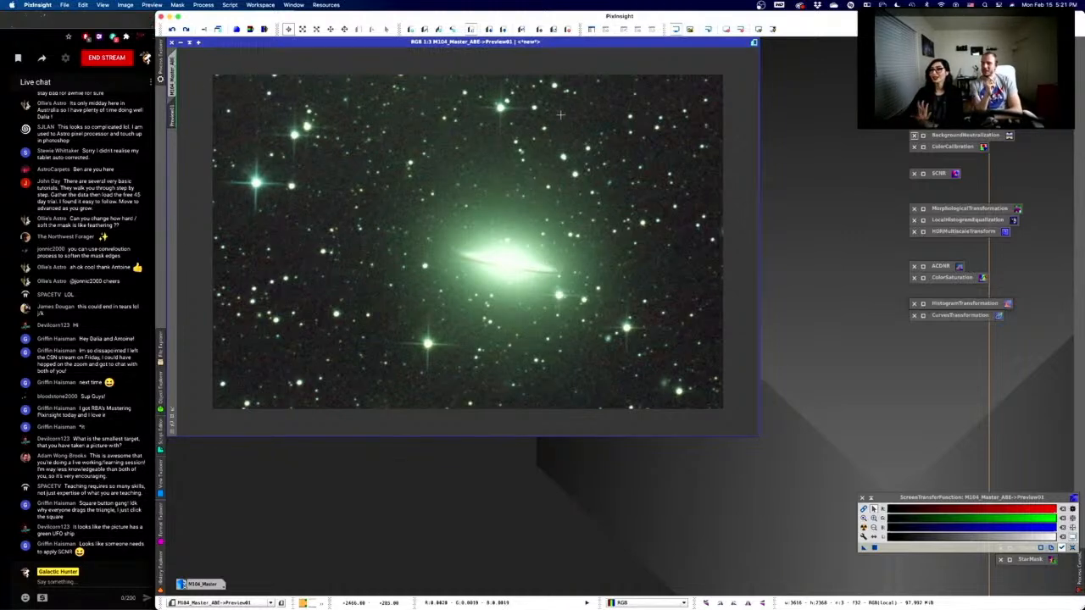
click(171, 83)
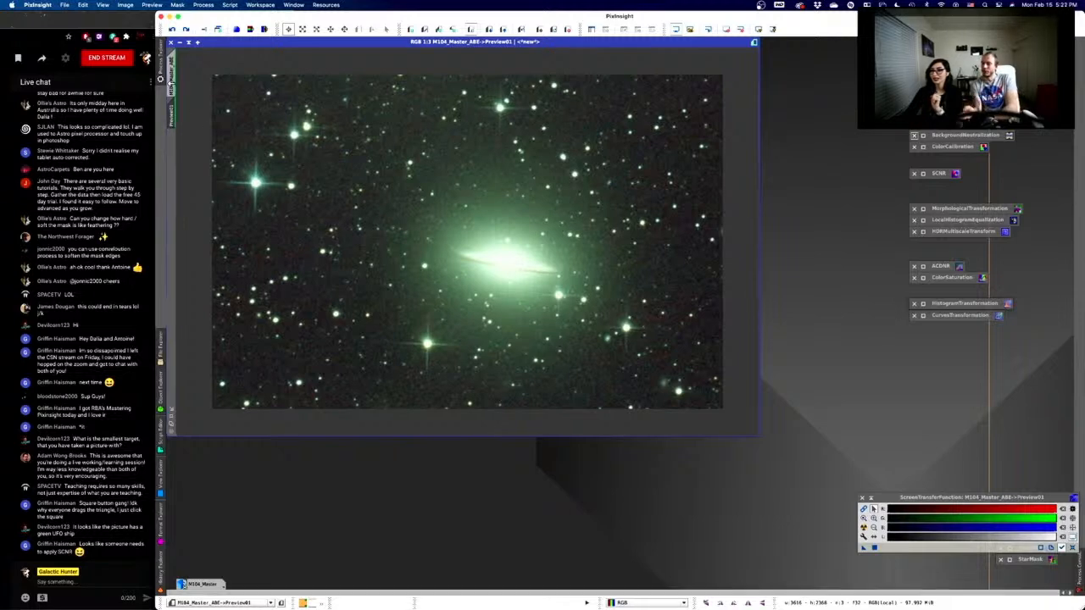
- Show the full M104_Master_ABE view and open BackgroundNeutralization and ColorCalibration side by side
click(171, 85)
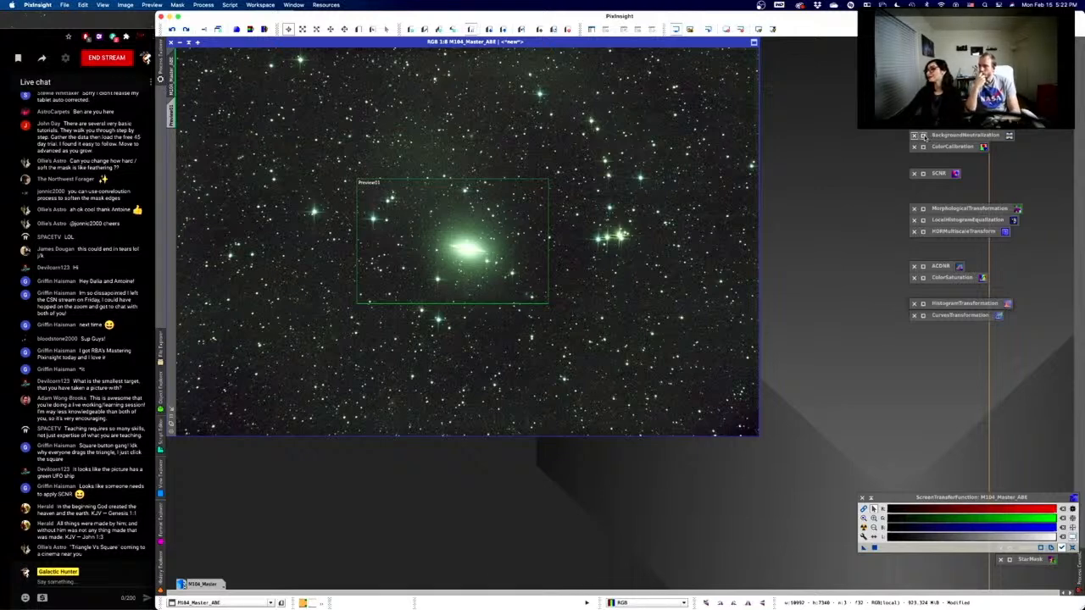
click(923, 135)
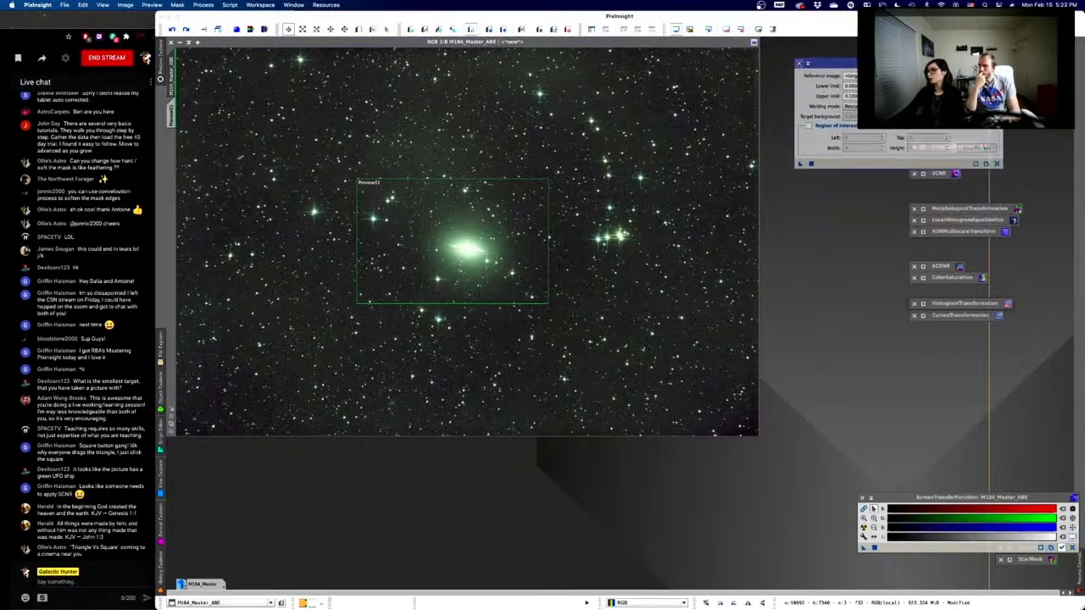
drag(910, 64, 943, 369)
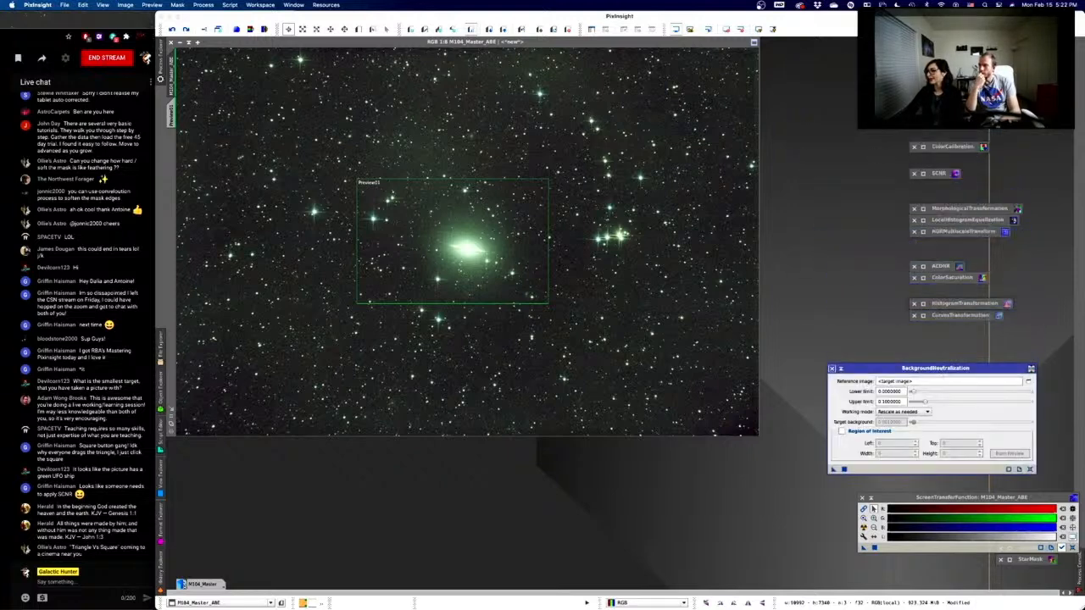
click(924, 152)
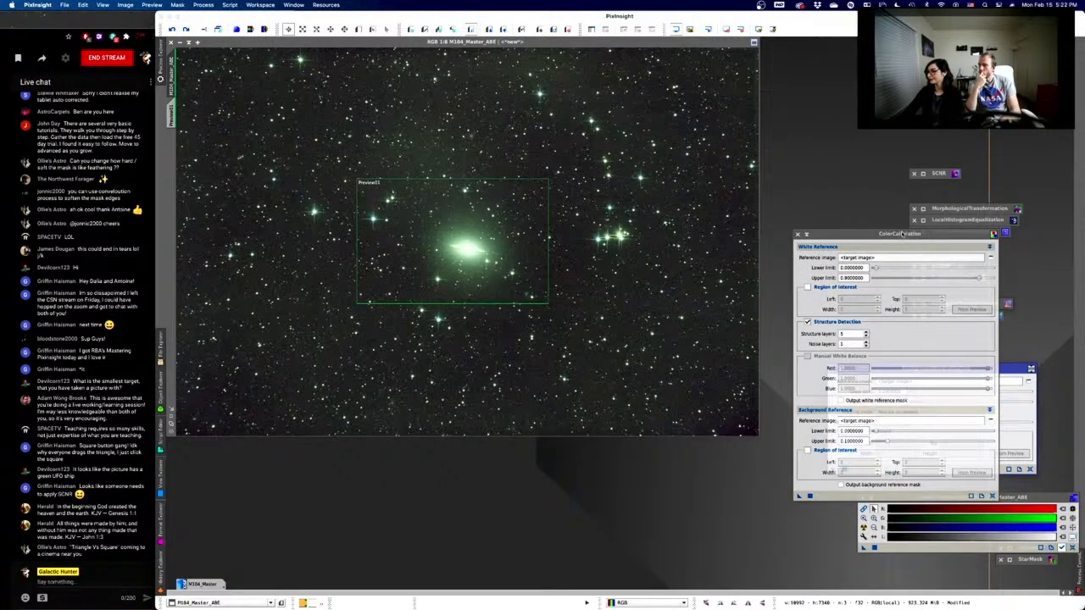
drag(938, 373, 902, 231)
drag(899, 108, 914, 74)
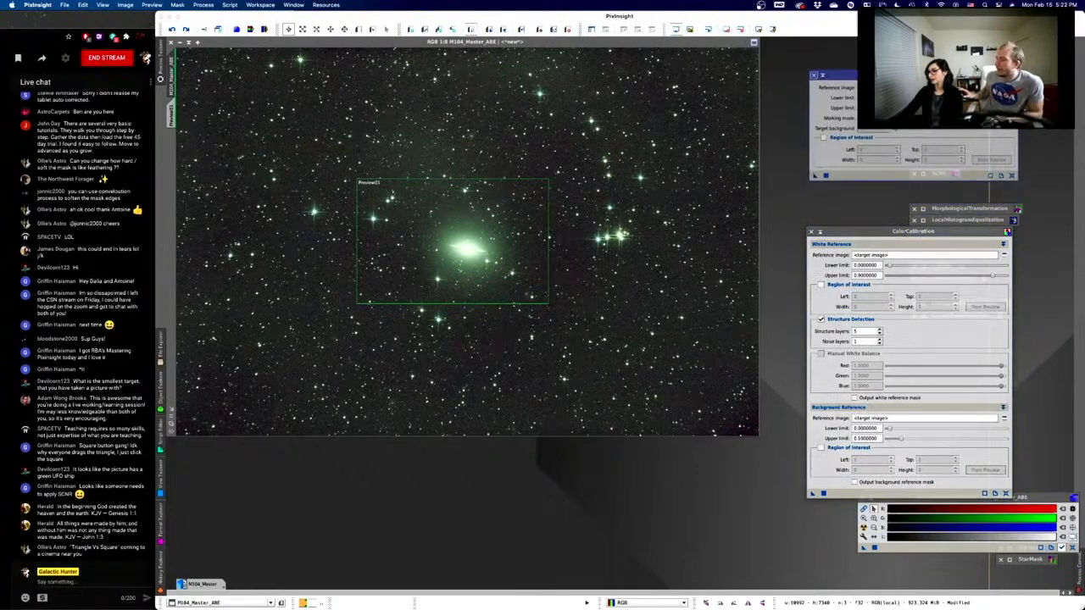
drag(866, 236, 871, 199)
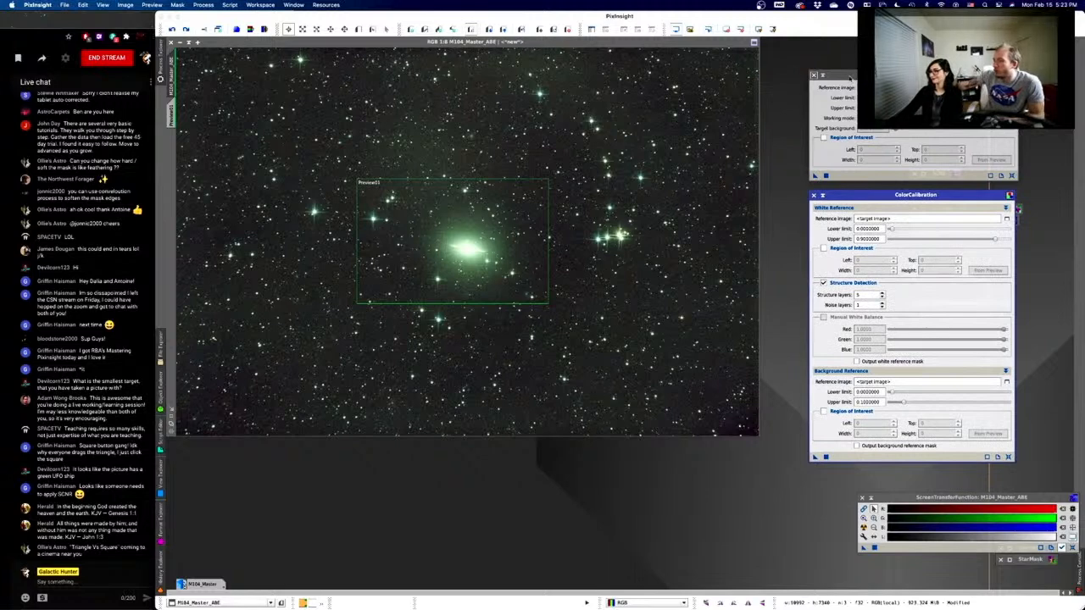
click(850, 77)
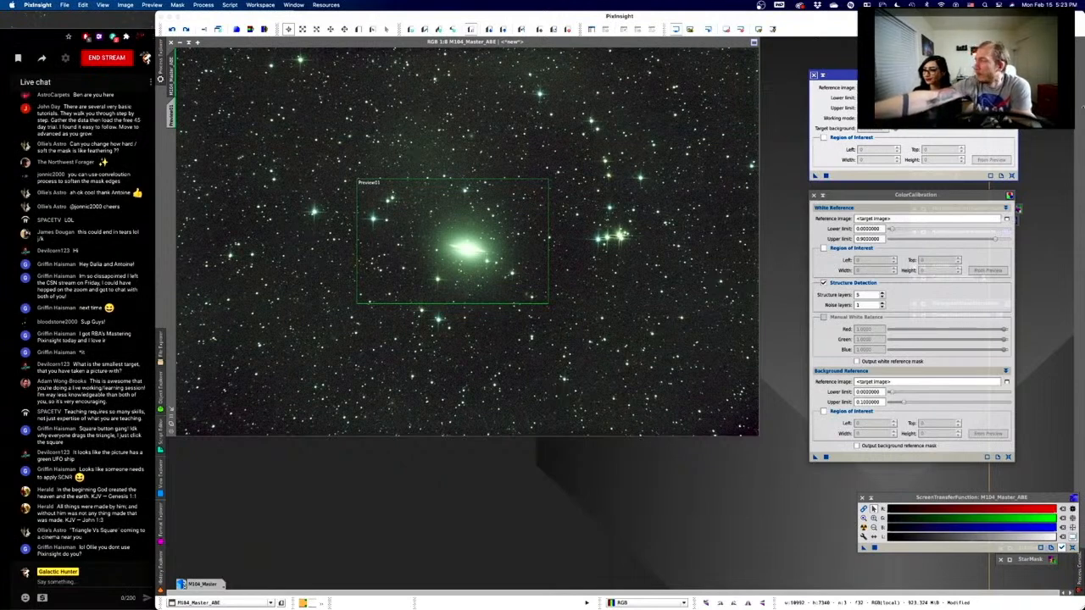
click(867, 220)
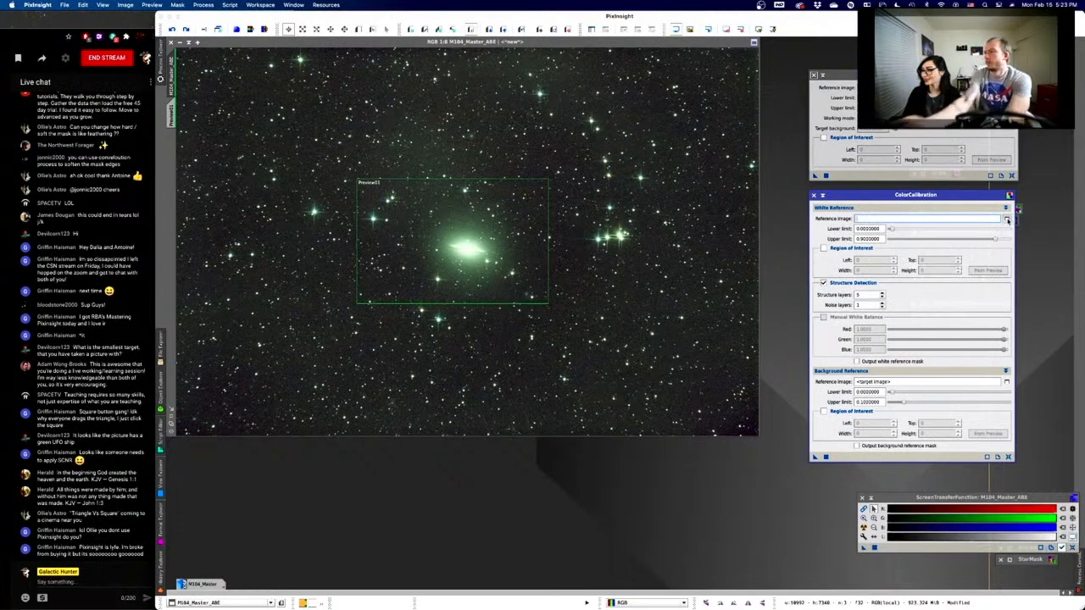
click(1007, 219)
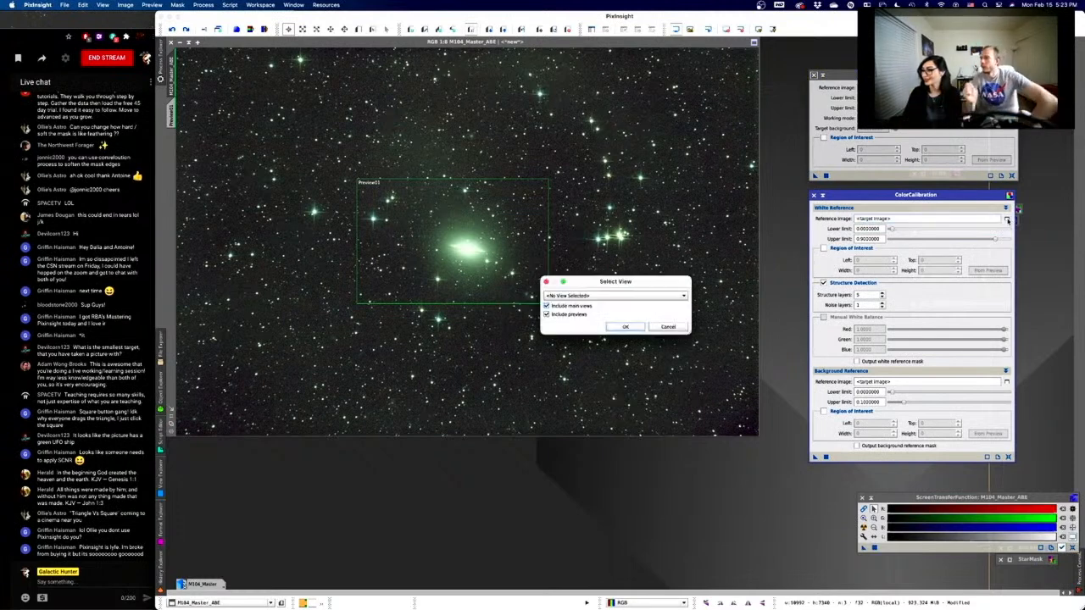
click(602, 300)
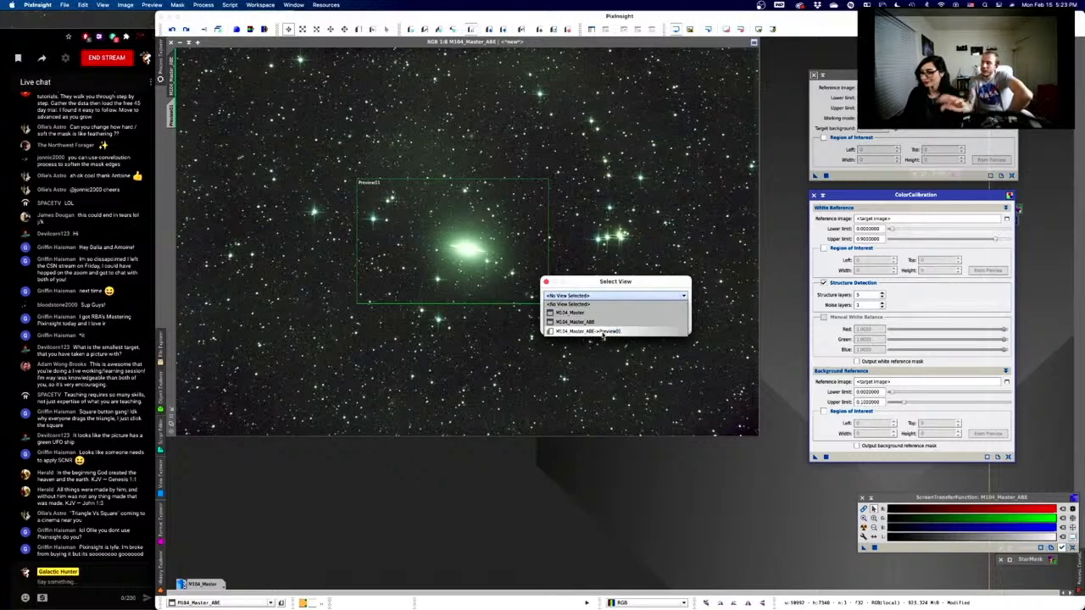
click(603, 331)
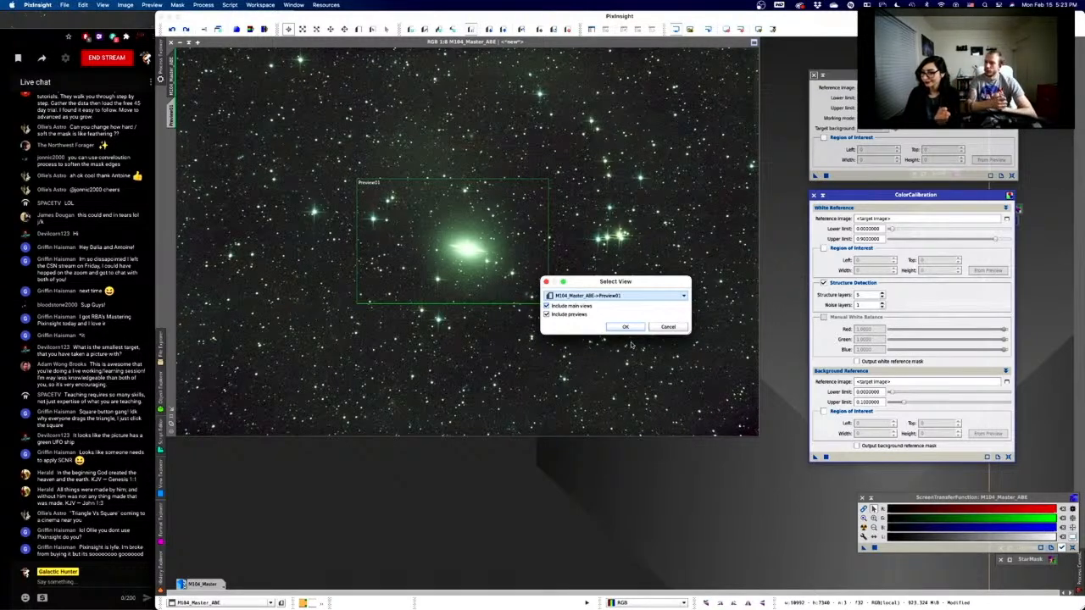
click(613, 327)
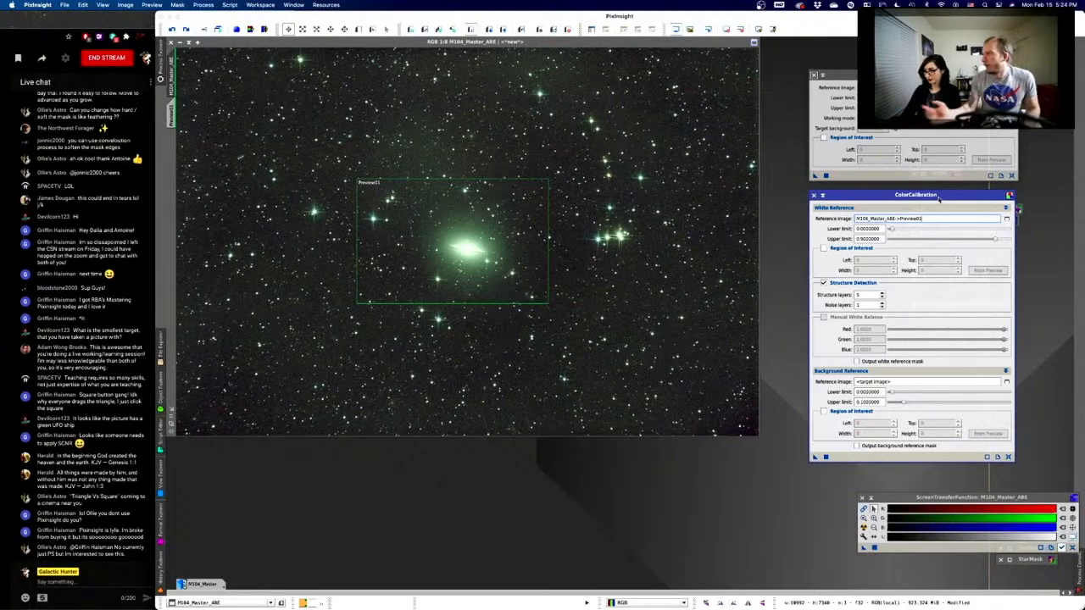
click(814, 75)
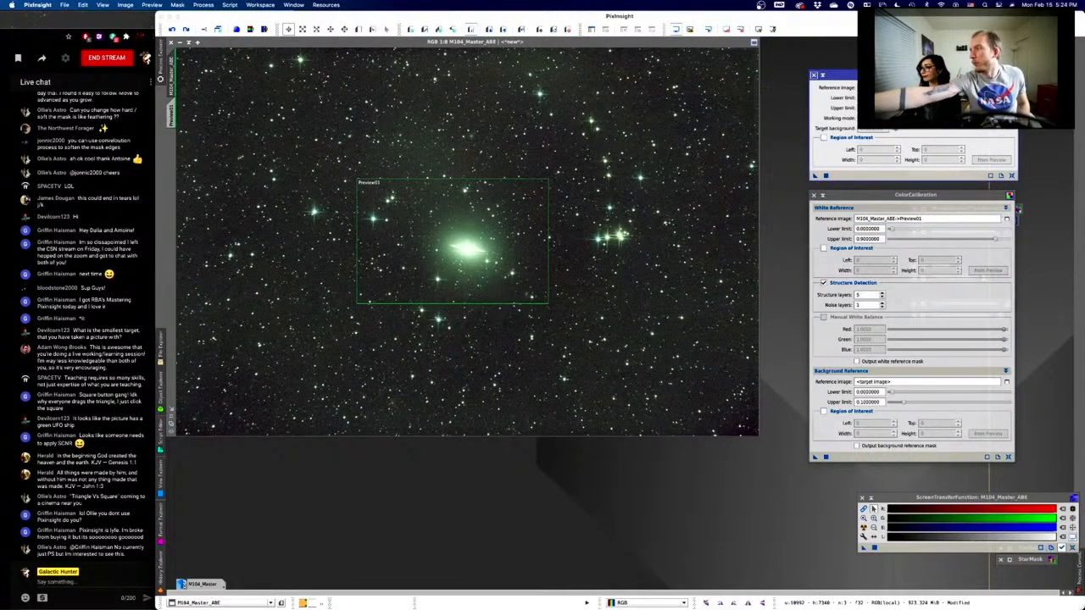
click(1010, 88)
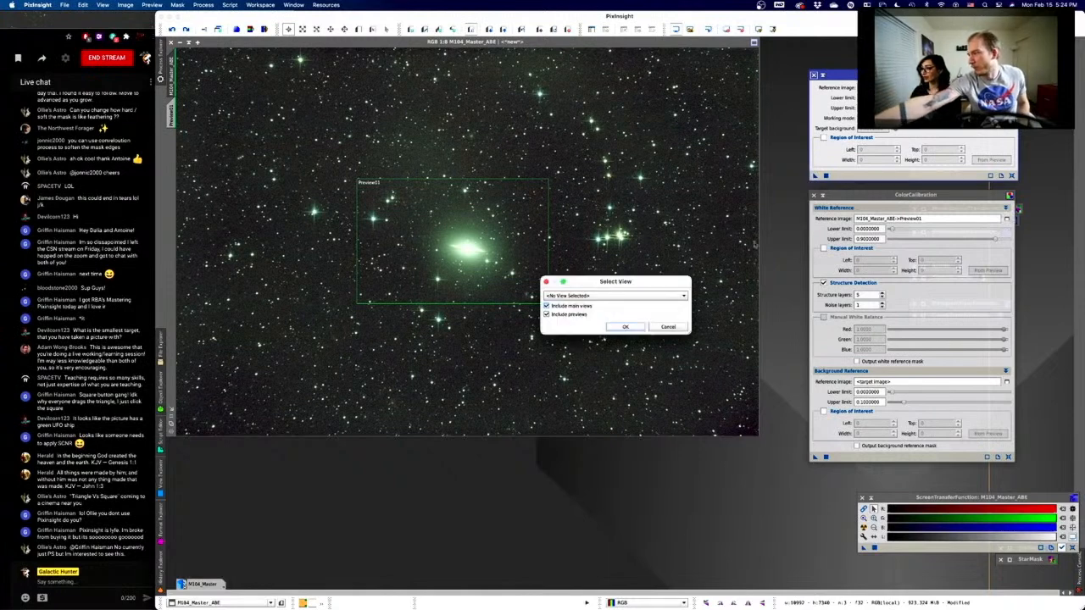
click(619, 295)
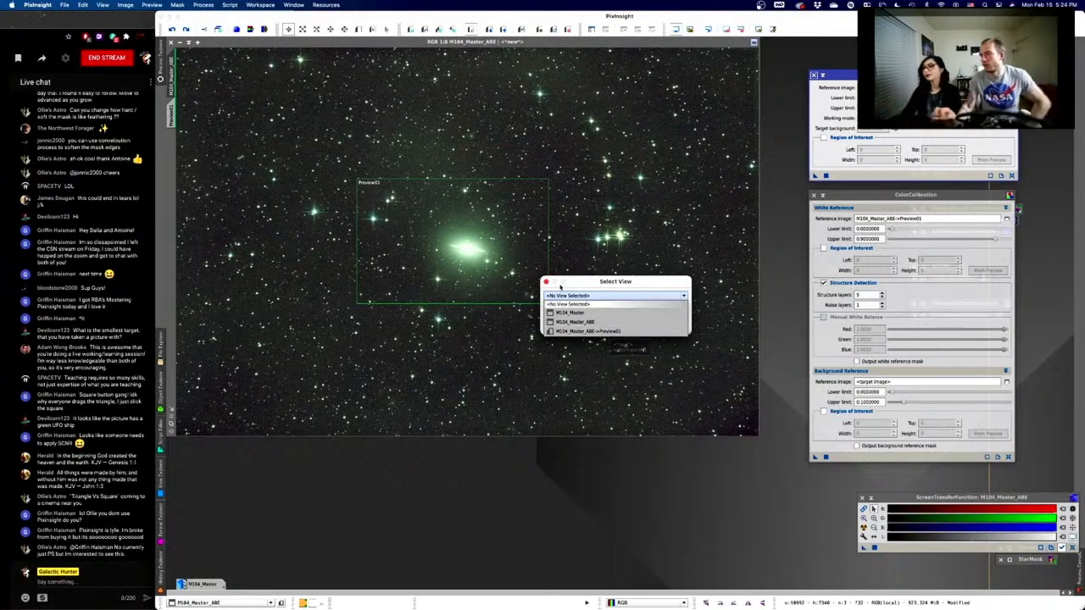
click(546, 282)
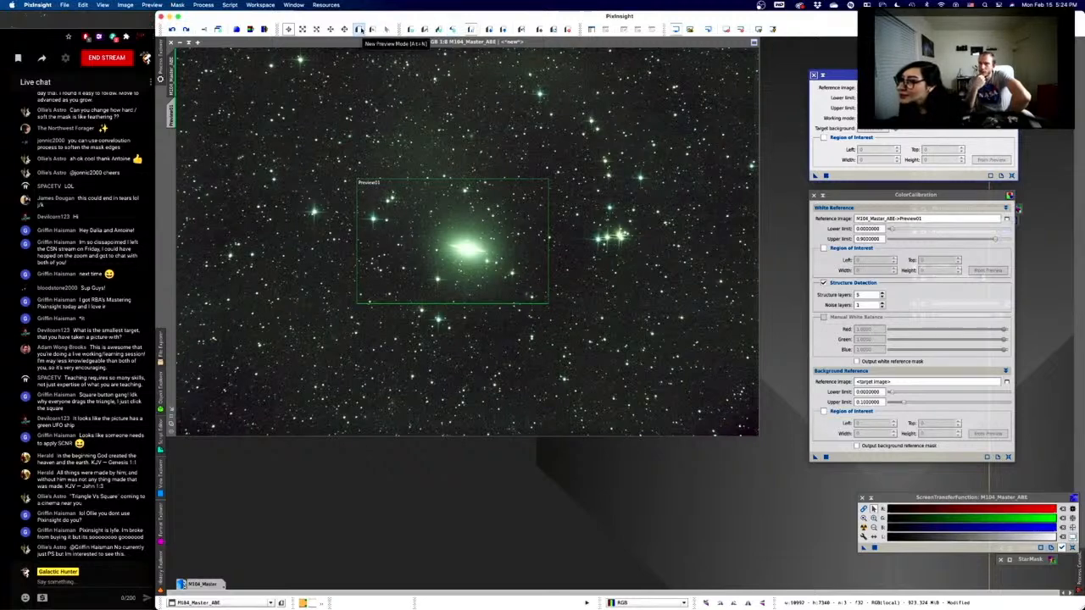
- Switch to New Preview mode and draw Preview02 over a small background patch right of the galaxy
click(359, 29)
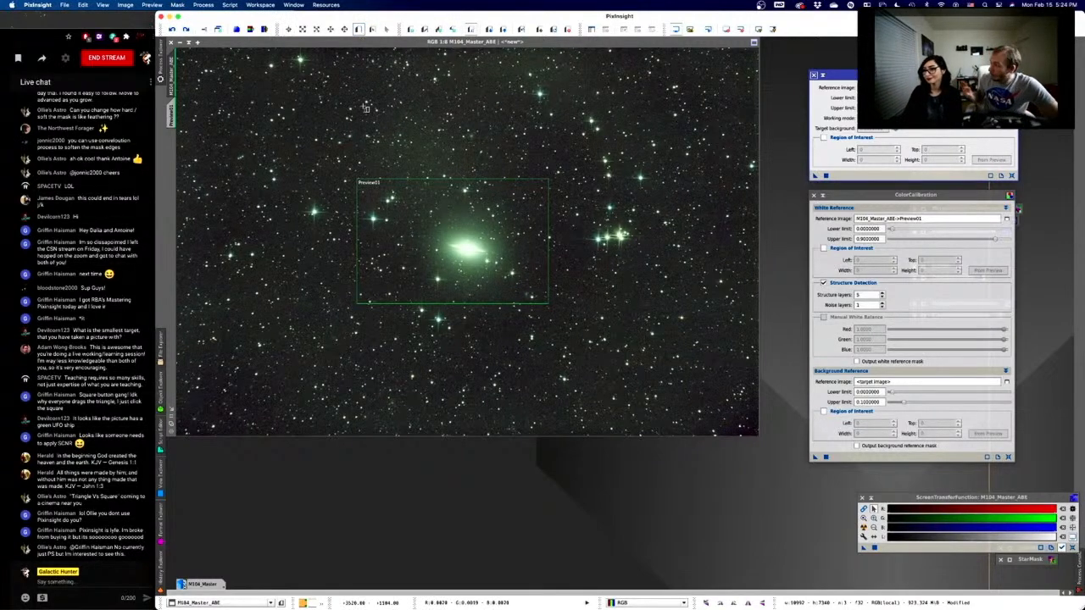
click(376, 179)
scroll(328, 151, up, 5)
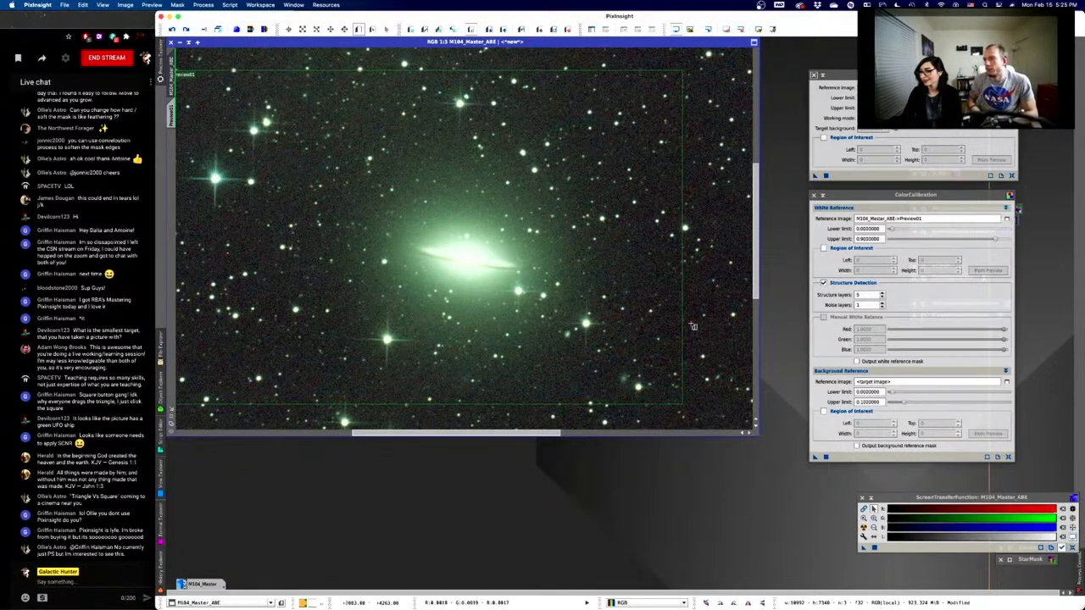
drag(690, 323, 707, 339)
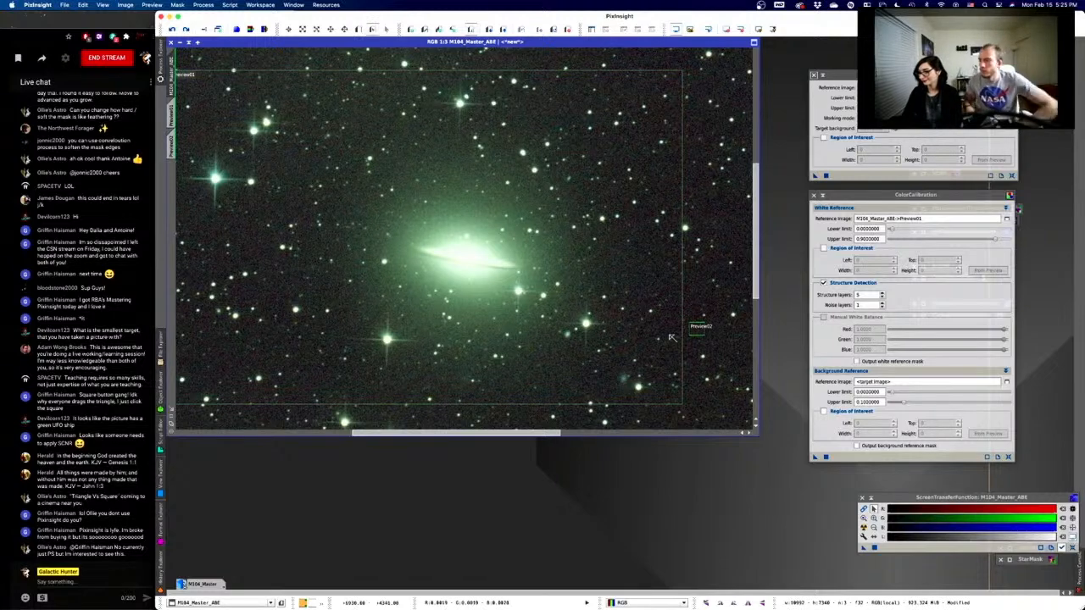
scroll(669, 335, up, 2)
scroll(670, 334, down, 4)
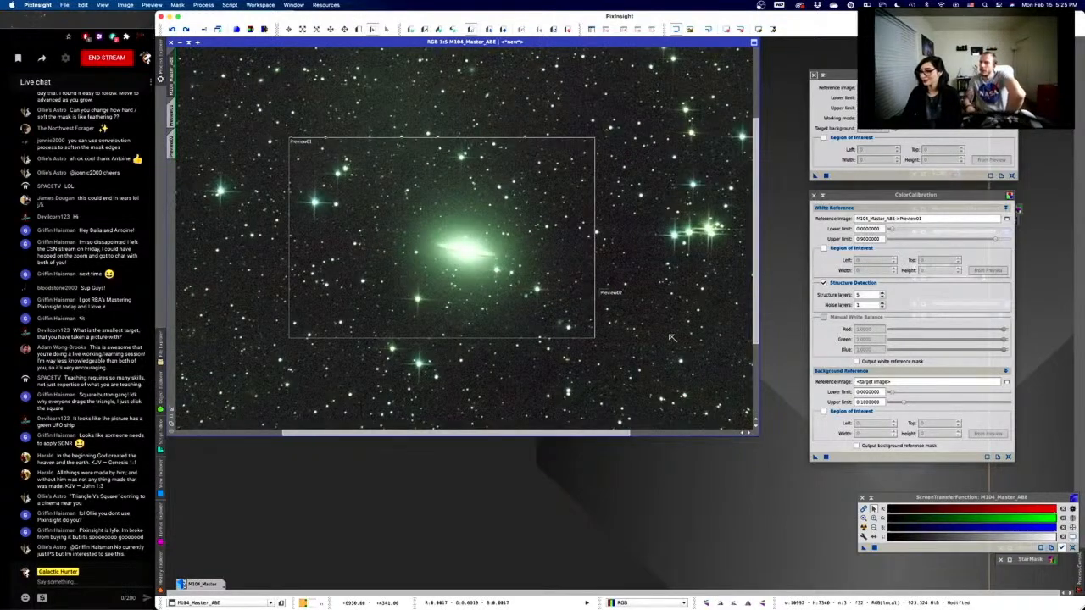
scroll(670, 337, down, 2)
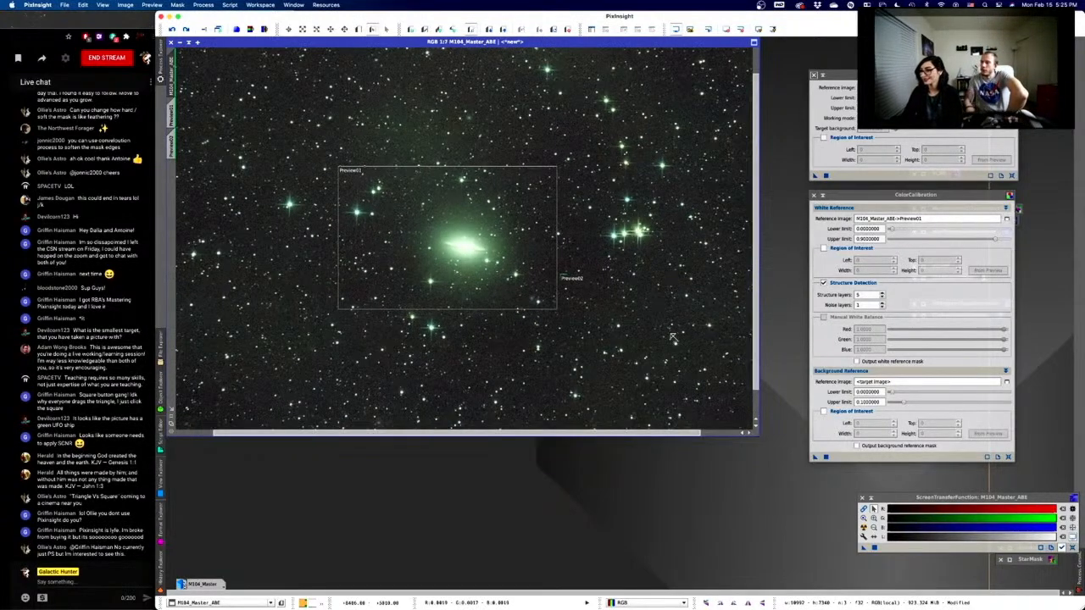
scroll(660, 322, down, 1)
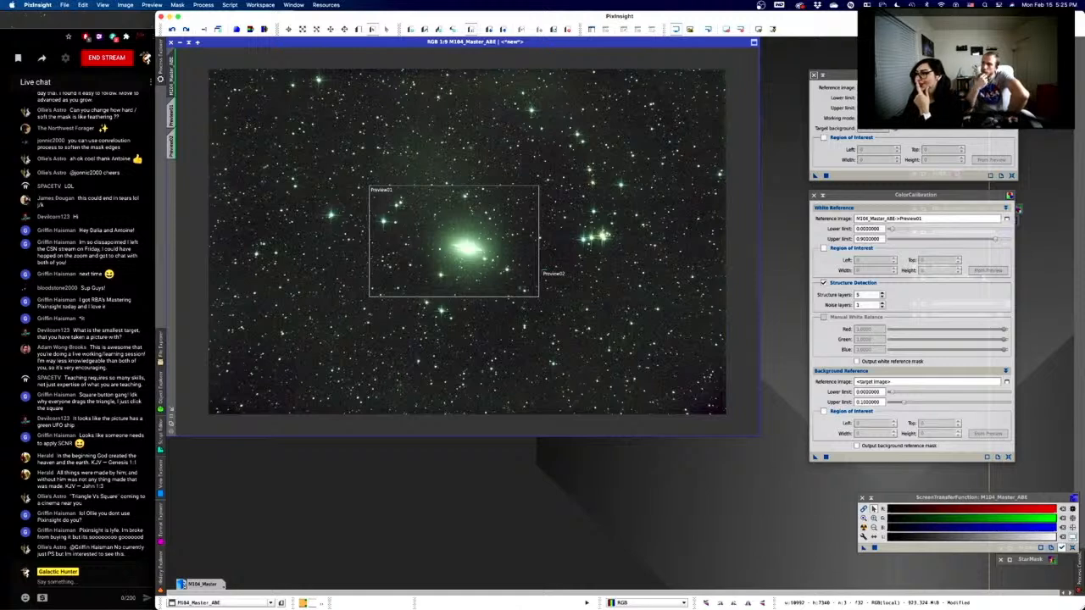
- Set BackgroundNeutralization's reference image to M104_Master_ABE->Preview02 and apply it to the image
click(914, 76)
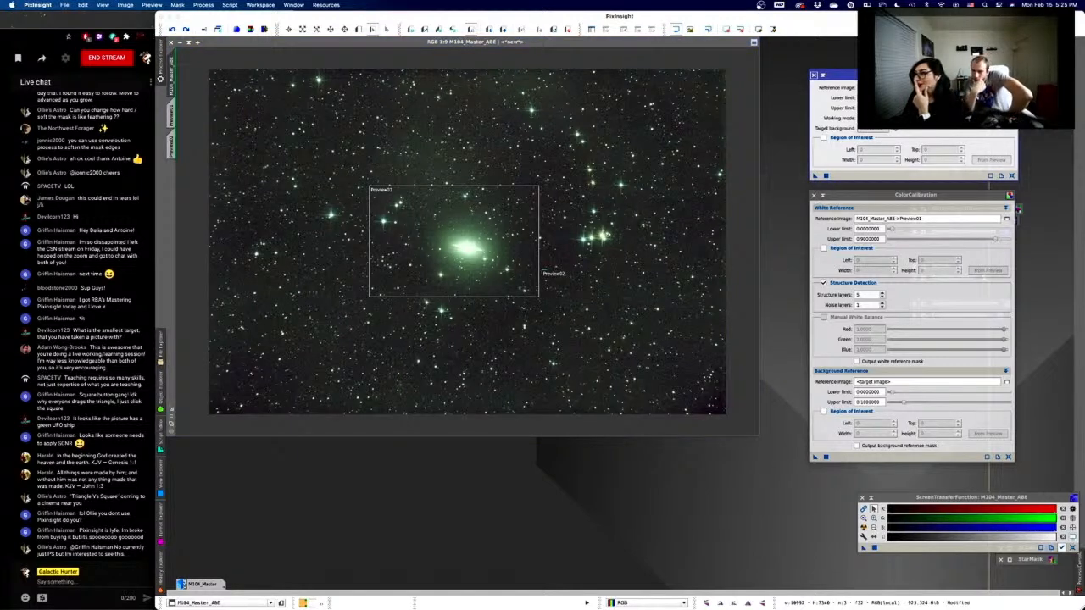
click(1009, 88)
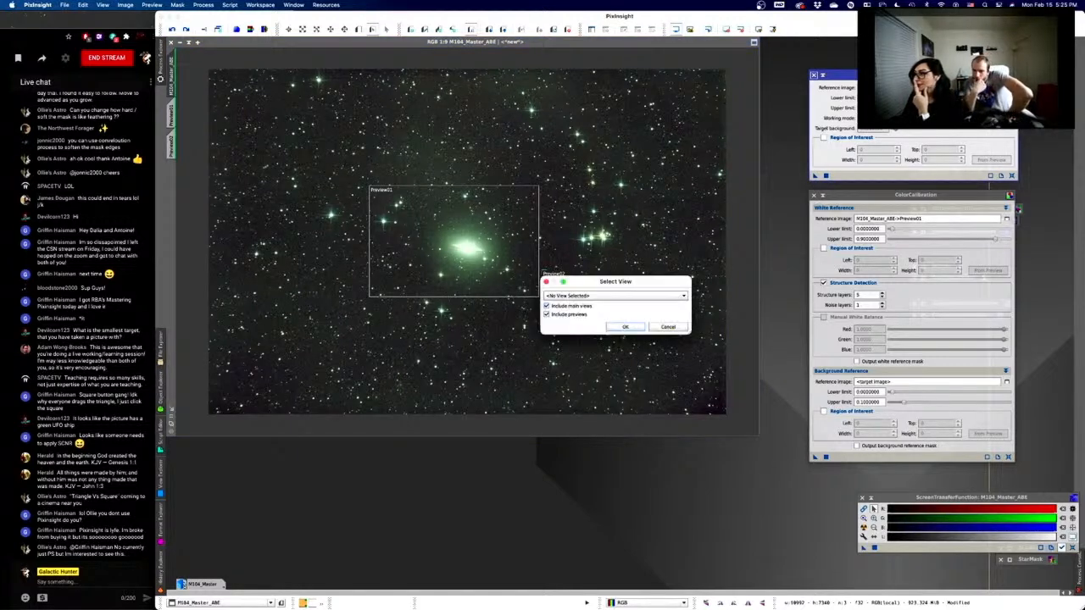
click(641, 297)
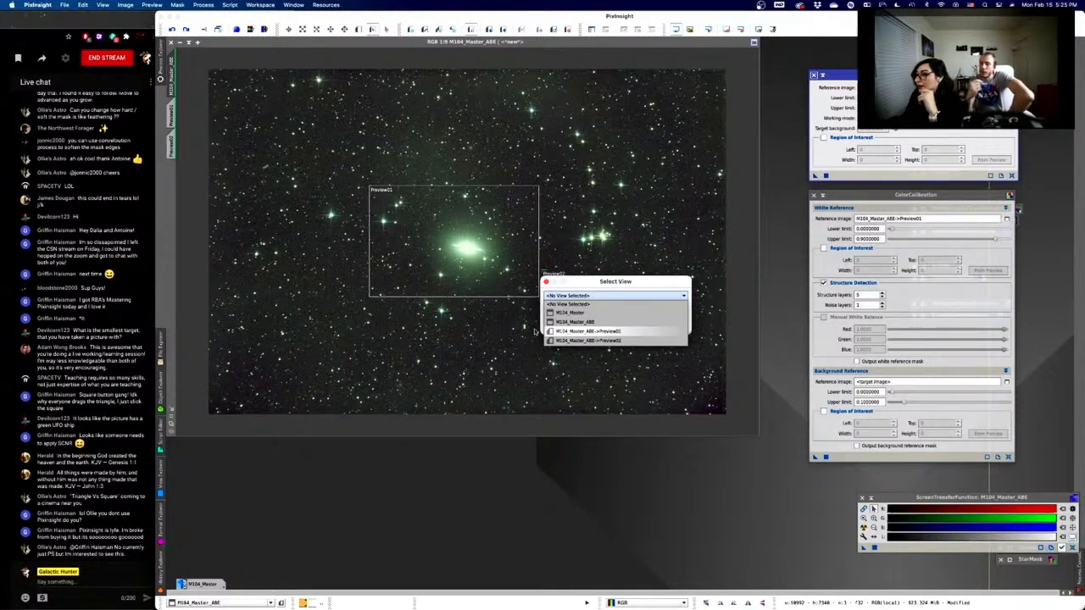
click(607, 341)
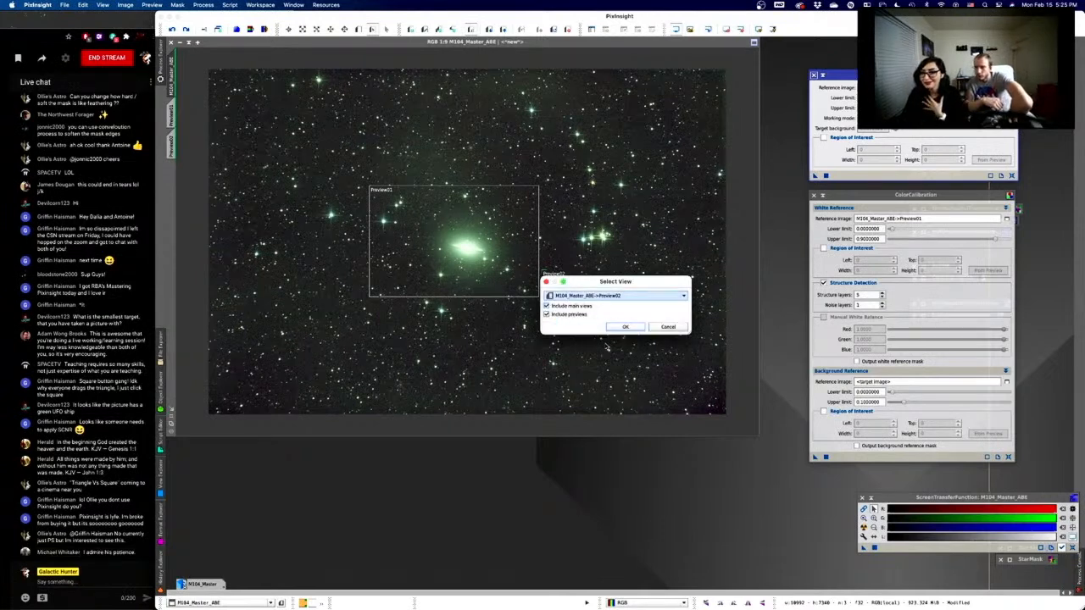
click(624, 327)
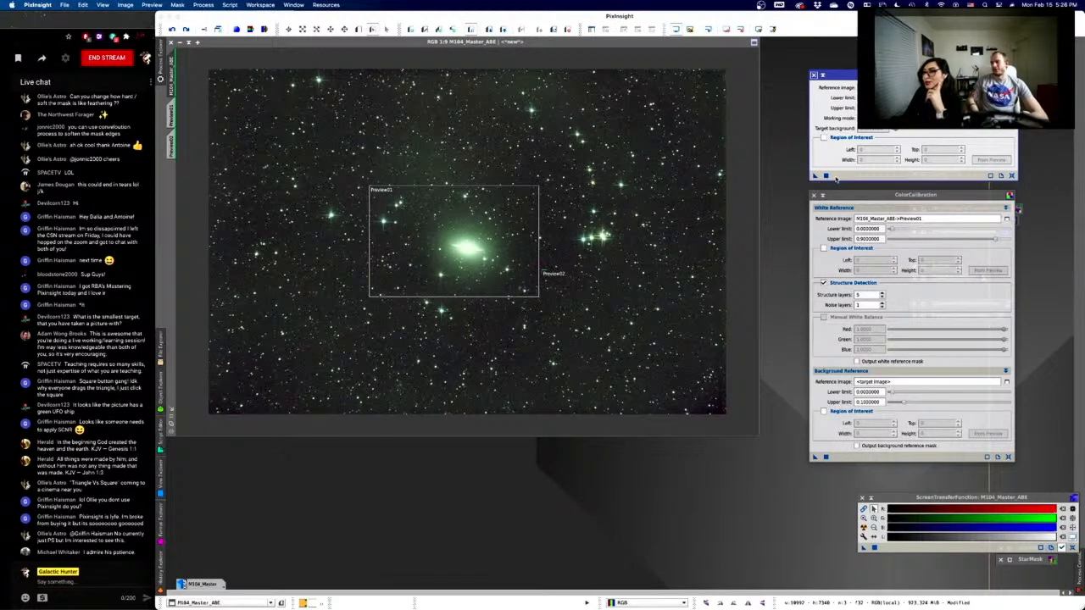
click(825, 176)
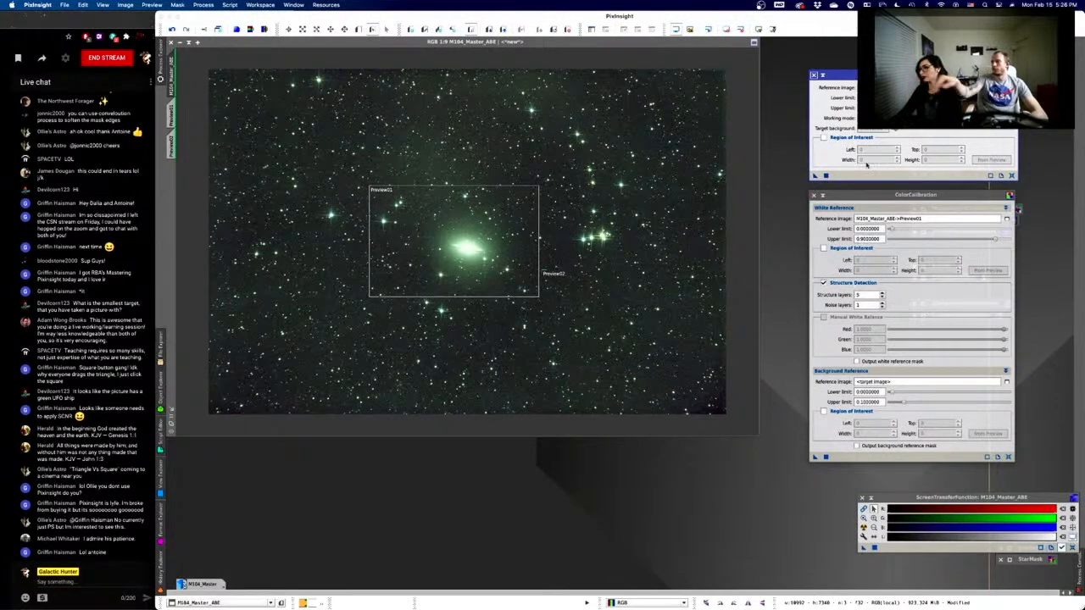
- Set ColorCalibration's background reference to M104_Master_ABE->Preview02 and run Apply Global
click(823, 77)
click(823, 75)
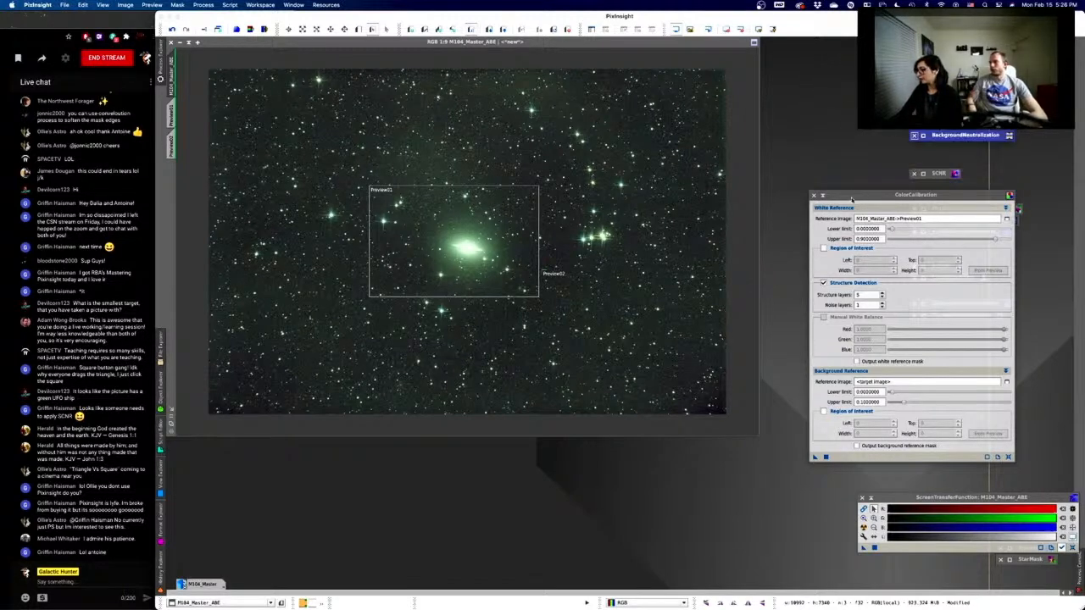
drag(852, 197, 840, 102)
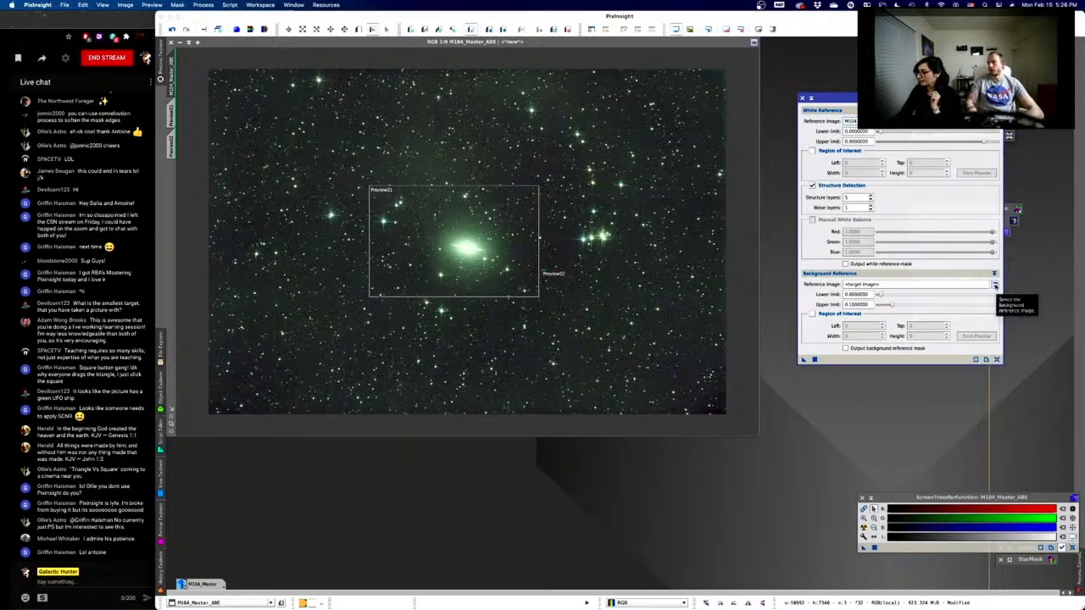
click(995, 286)
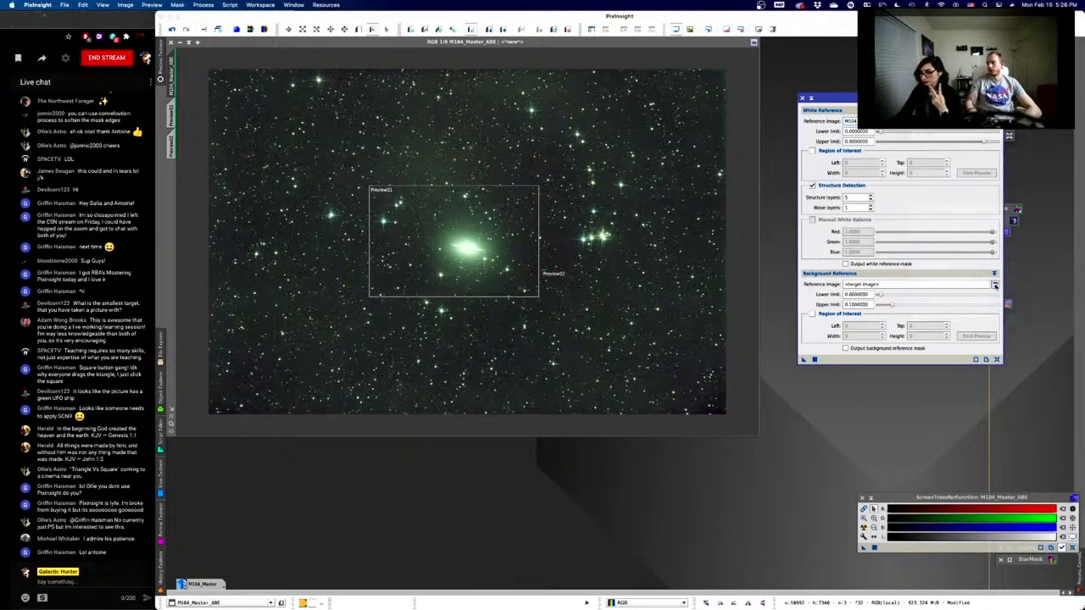
click(576, 295)
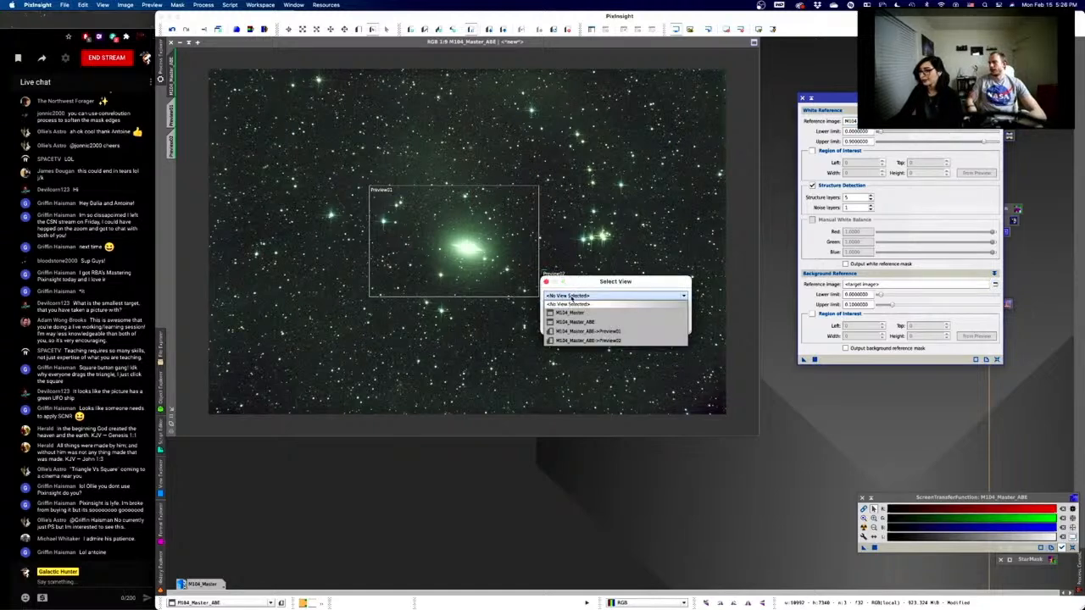
click(621, 345)
click(625, 327)
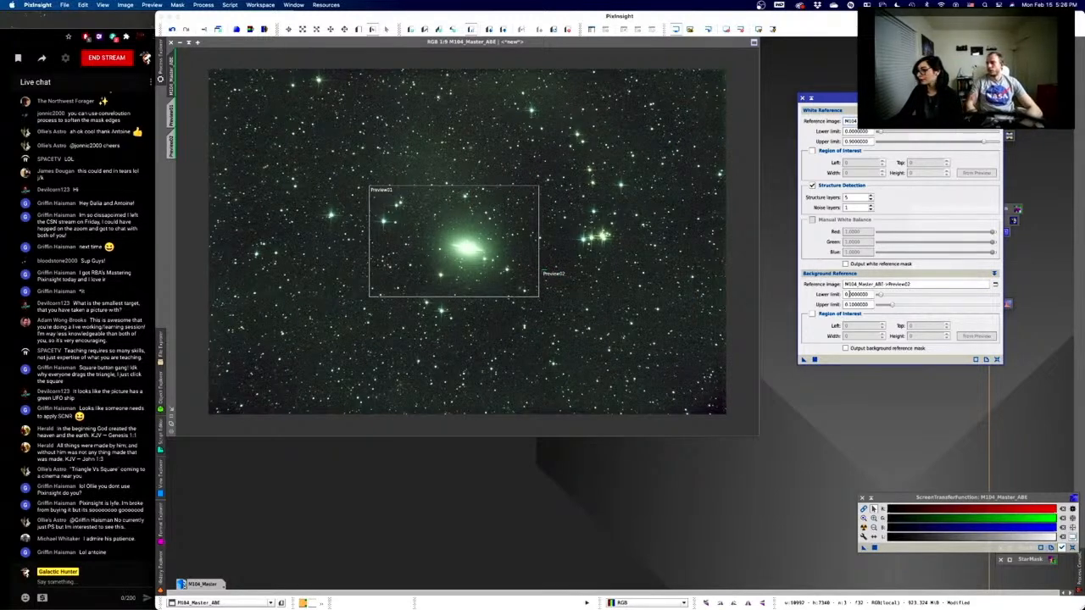
click(815, 359)
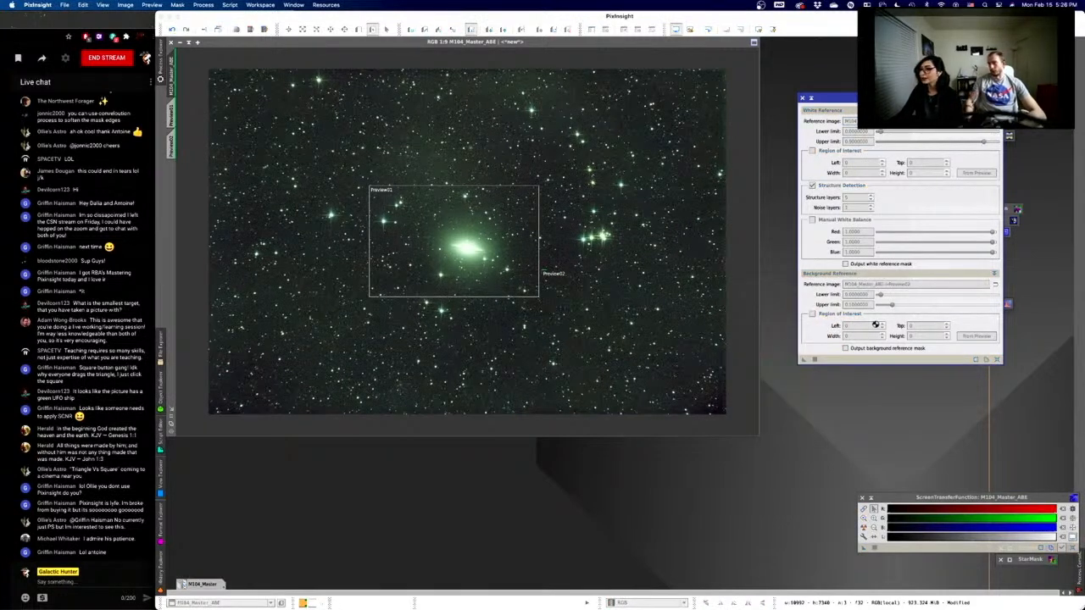
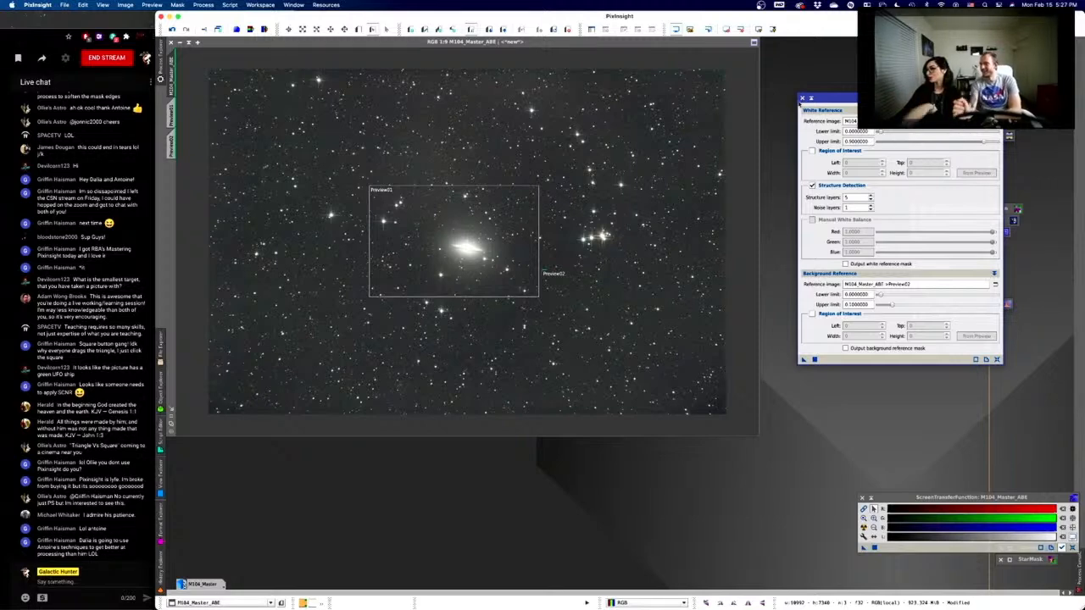
- Close the ColorCalibration window, keeping its process icon with Preview02 as background reference
click(810, 98)
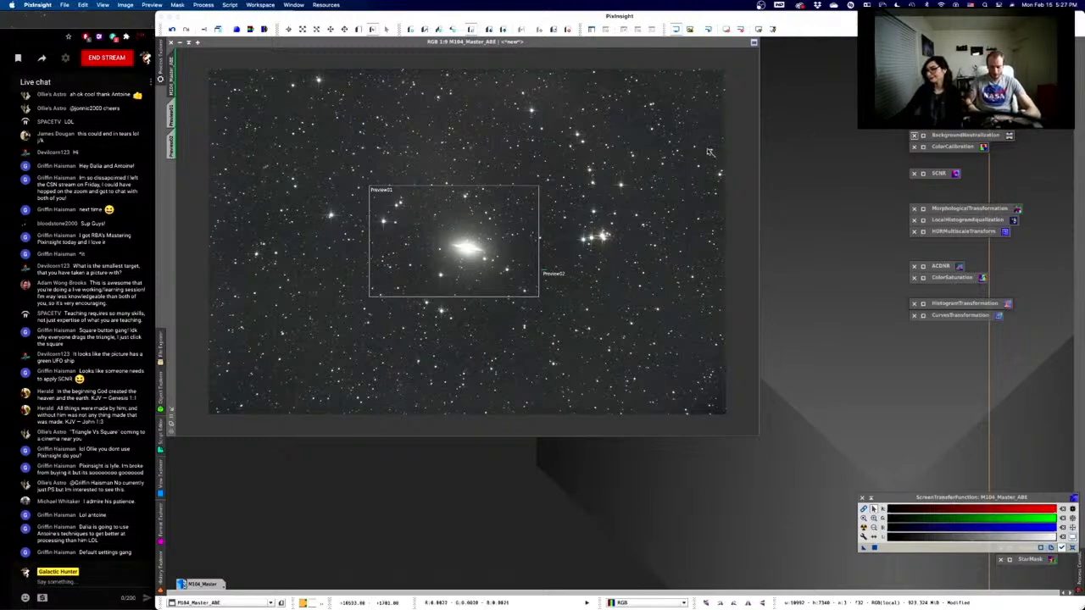
- Delete the Preview02 background sample from M104_Master_ABE
click(171, 146)
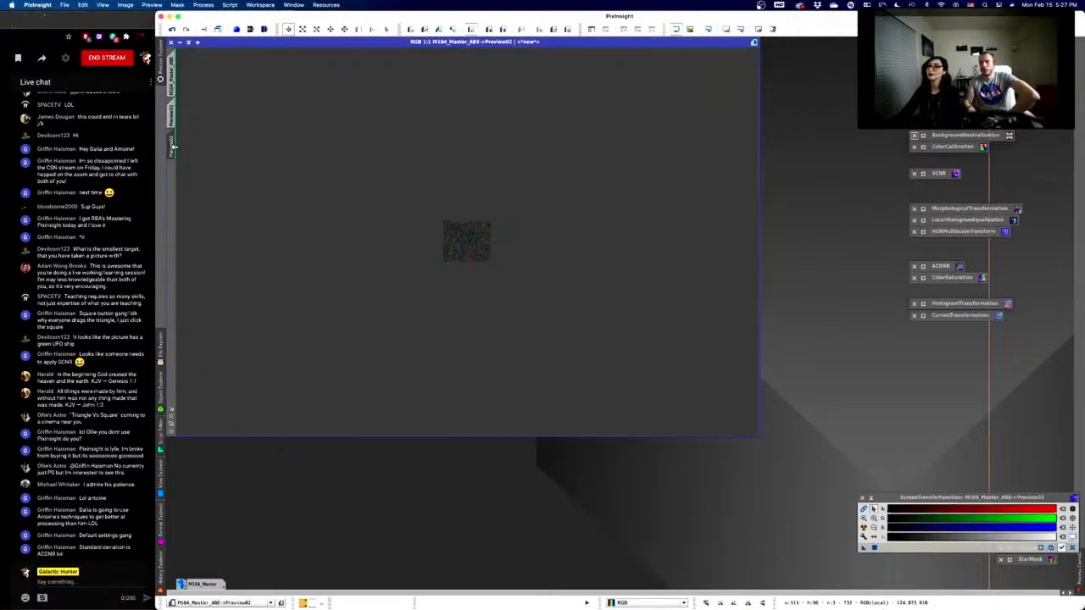
right_click(472, 250)
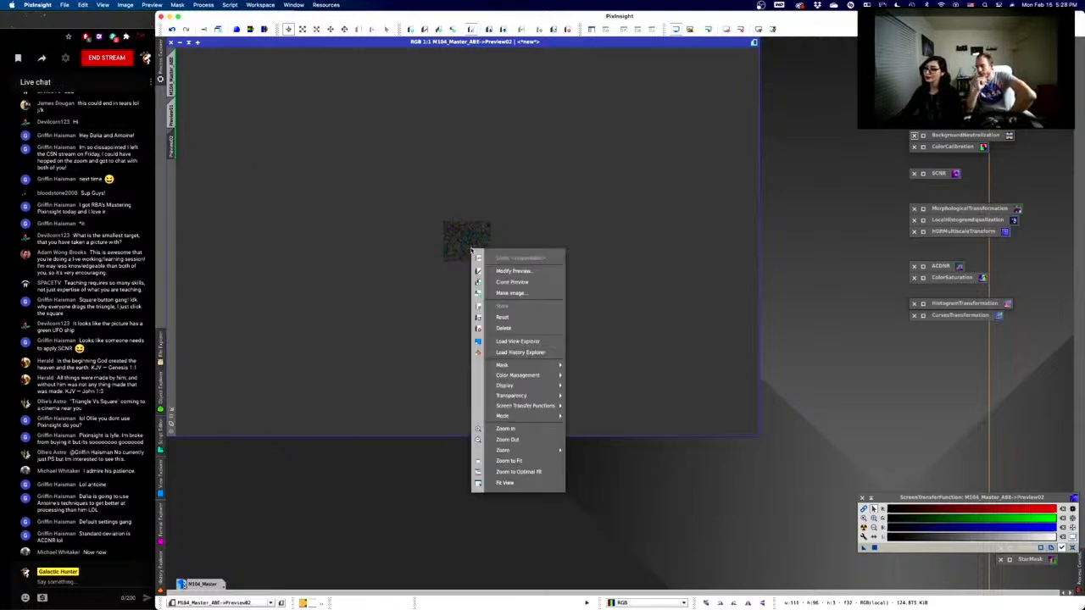
click(504, 330)
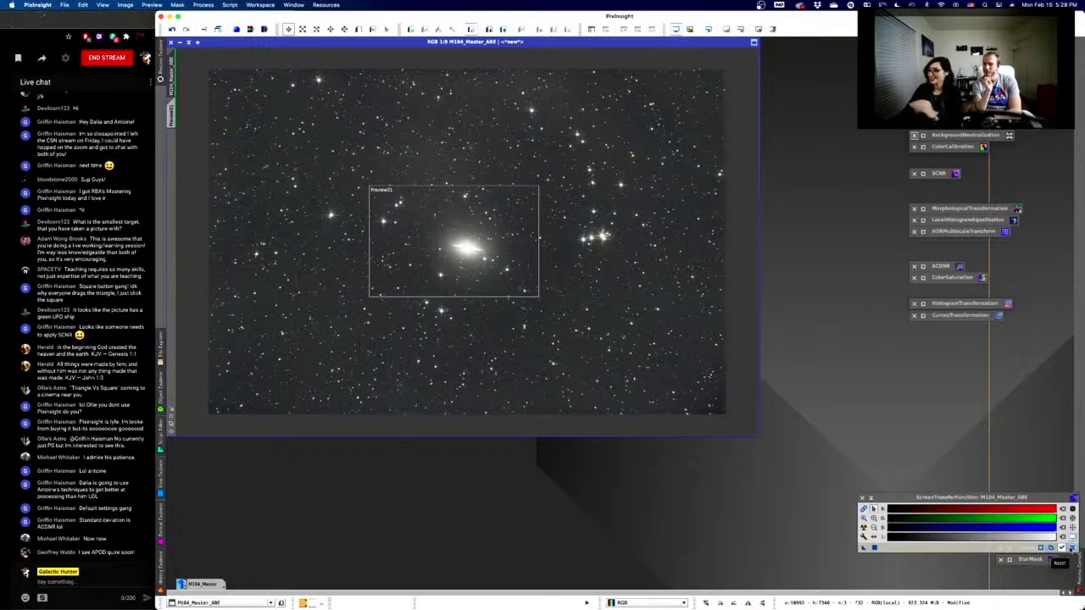
- Reset the screen stretch on M104 and save ScreenTransferFunction as a process icon
click(1070, 548)
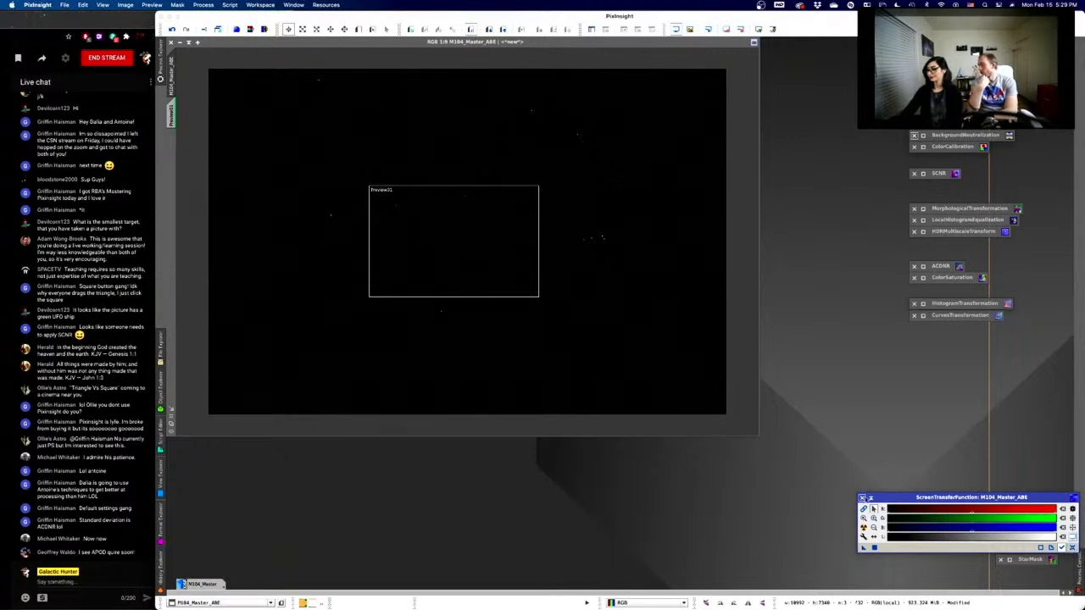
drag(871, 498, 868, 473)
click(867, 472)
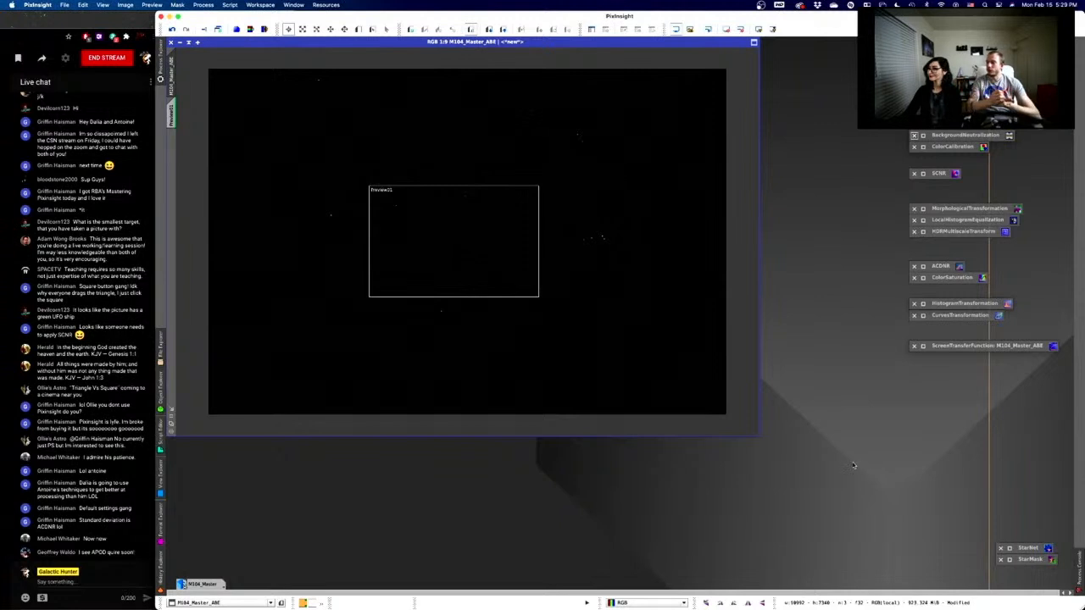
- Browse the All Processes list, then select the HistogramTransformation process icon
click(202, 5)
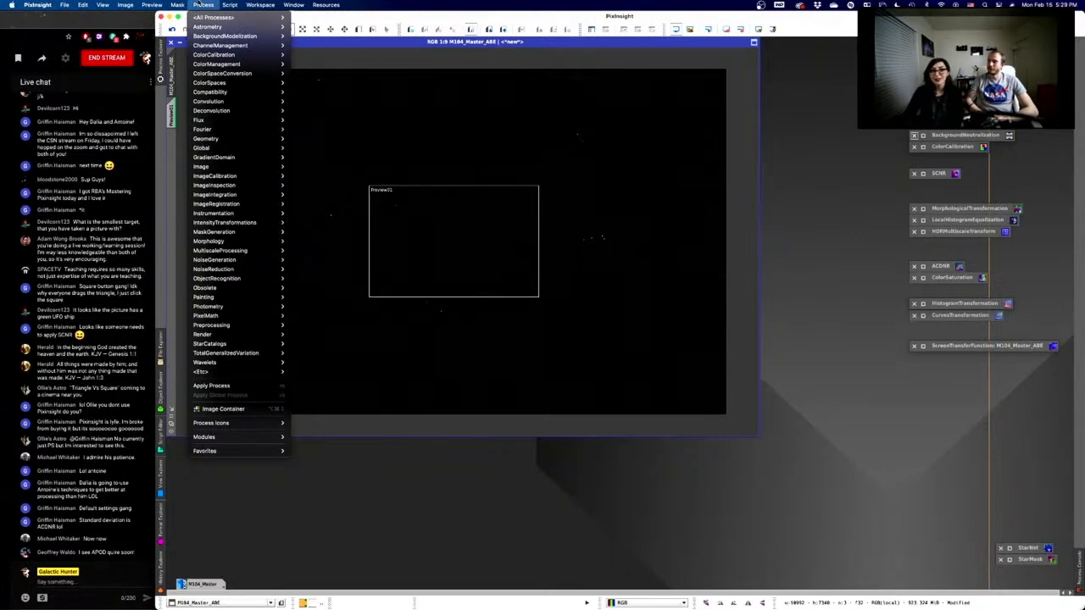
mouse_move(206, 16)
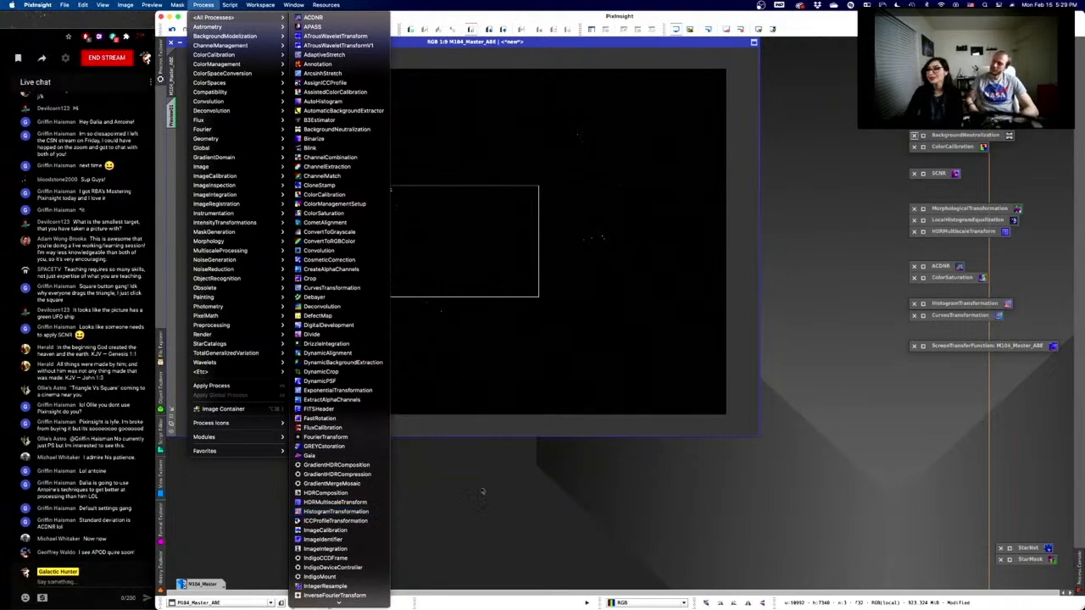
click(977, 413)
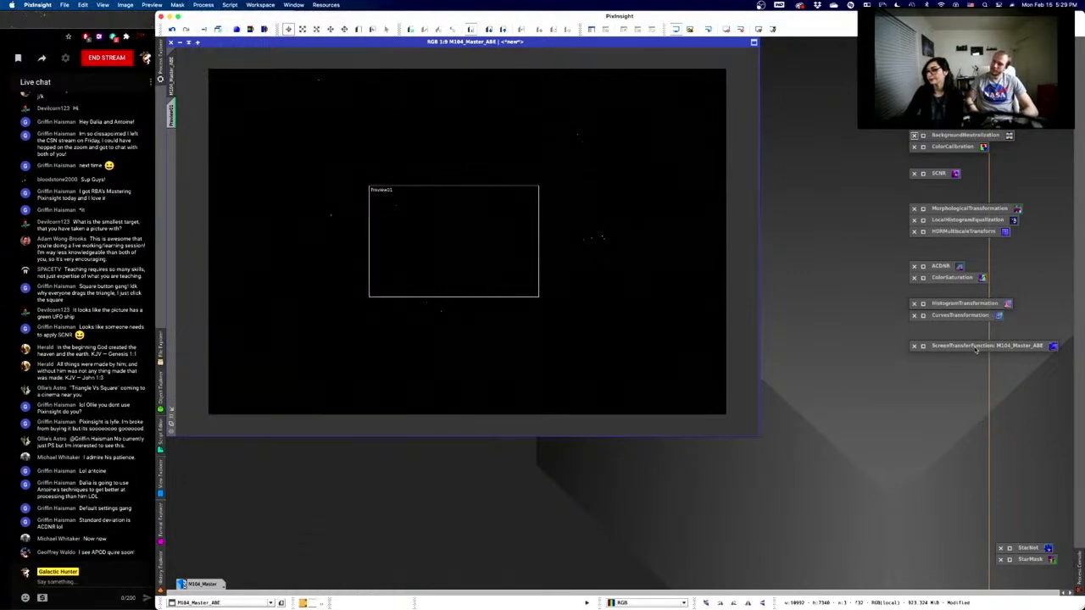
click(976, 348)
click(940, 304)
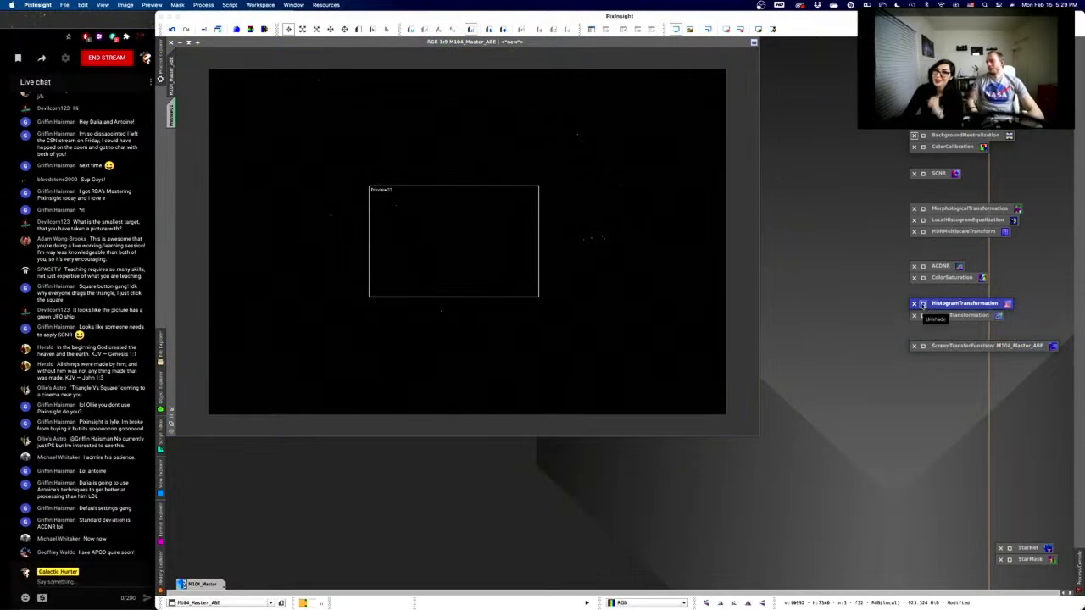
- Open HistogramTransformation for M104_Master_ABE and set both graph zoom fields to 1
click(923, 304)
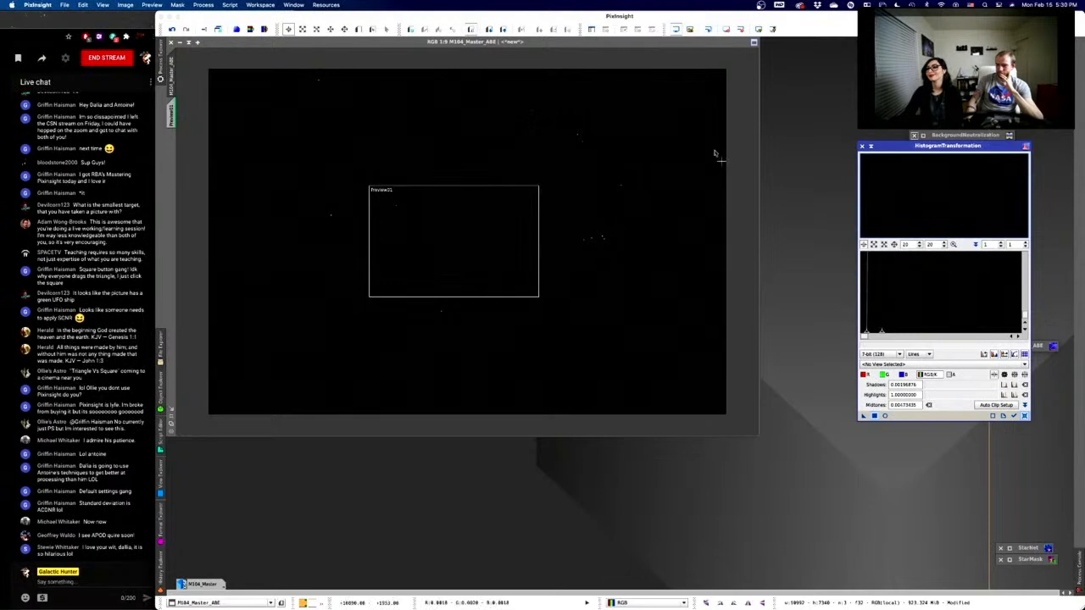
click(326, 253)
scroll(953, 276, down, 6)
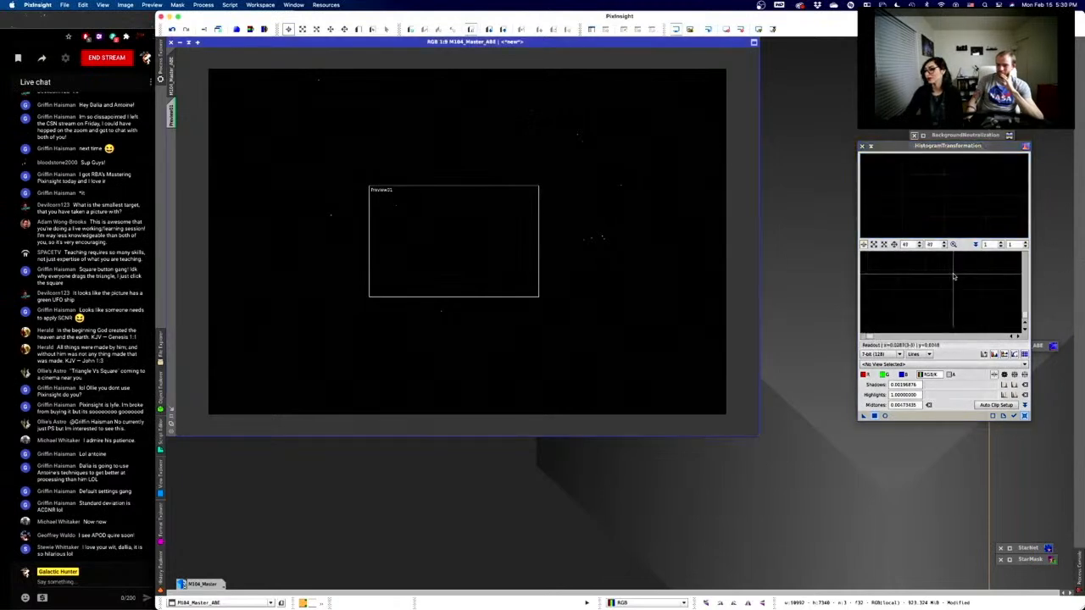
scroll(955, 280, up, 5)
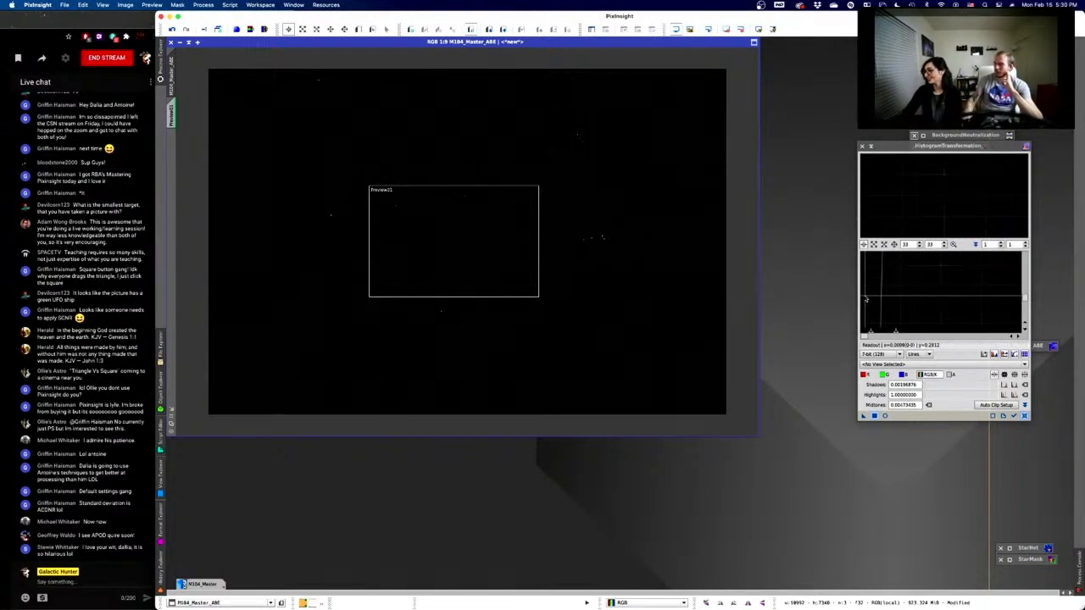
click(920, 247)
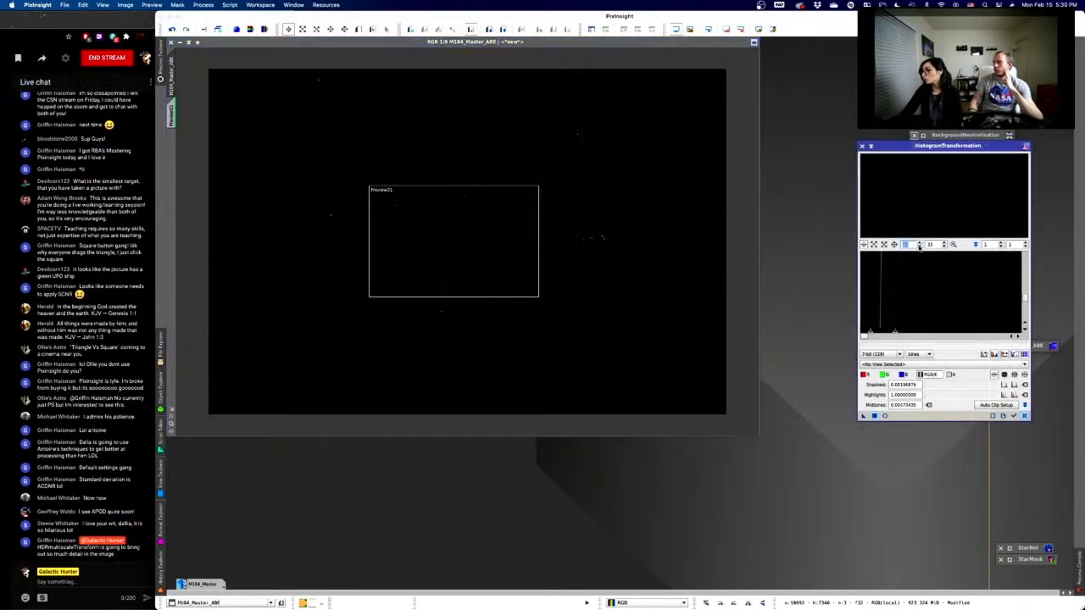
text(1)
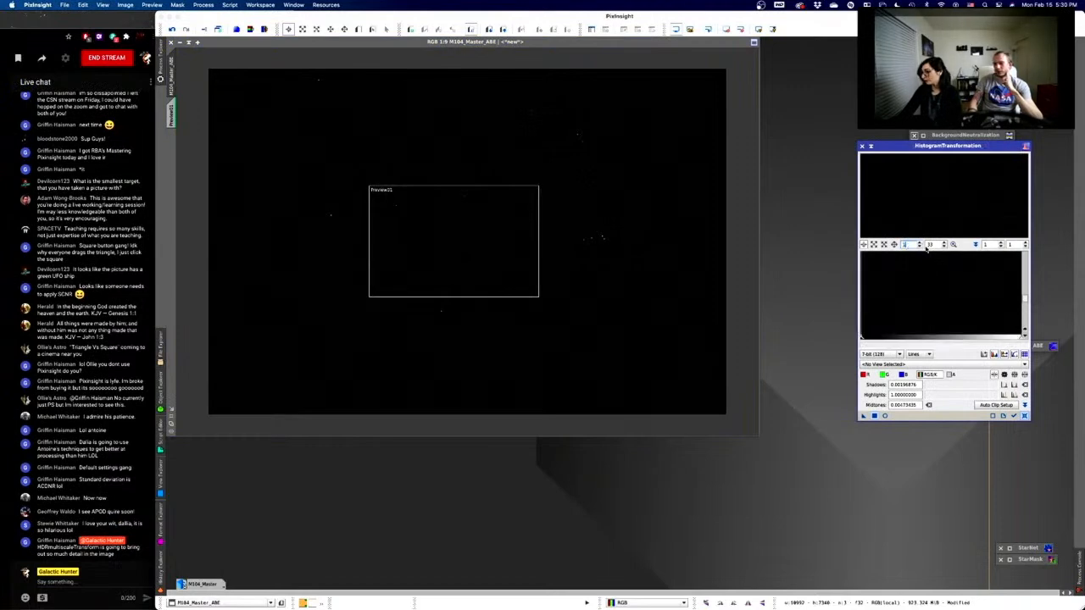
drag(935, 245, 920, 247)
text(1)
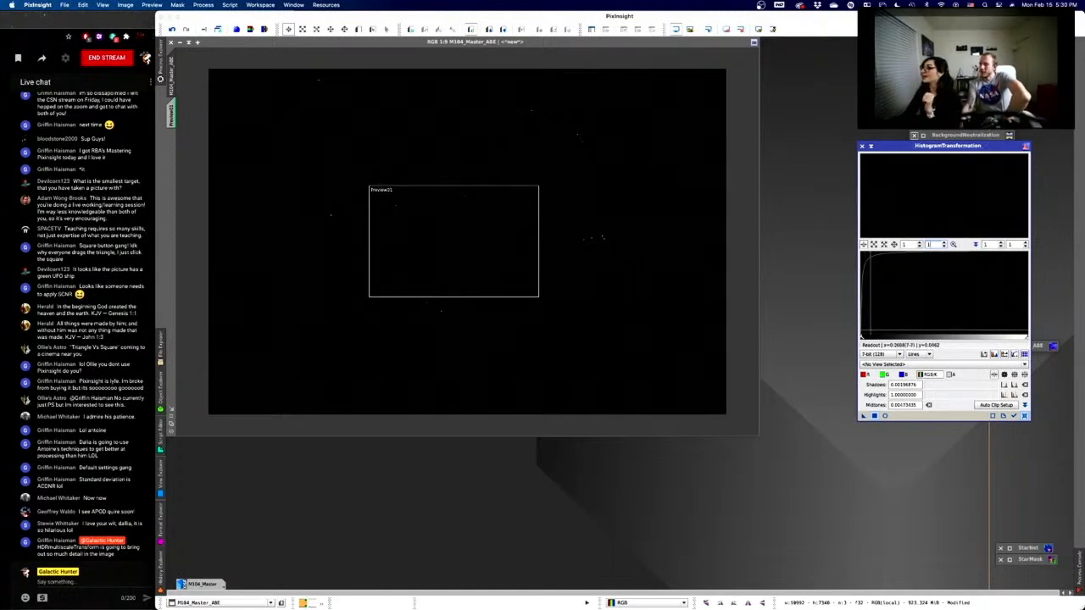
- Reset the histogram, set midtones to 0.07361772 and enable Real-Time Preview
mouse_move(862, 339)
mouse_down()
mouse_move(878, 340)
mouse_move(862, 339)
mouse_up()
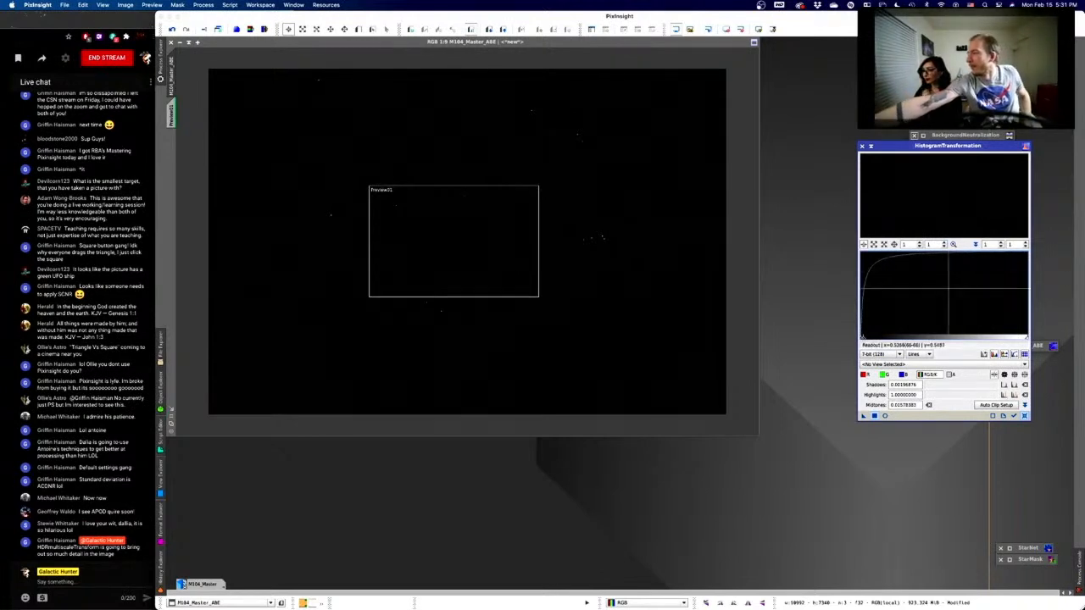
click(1025, 416)
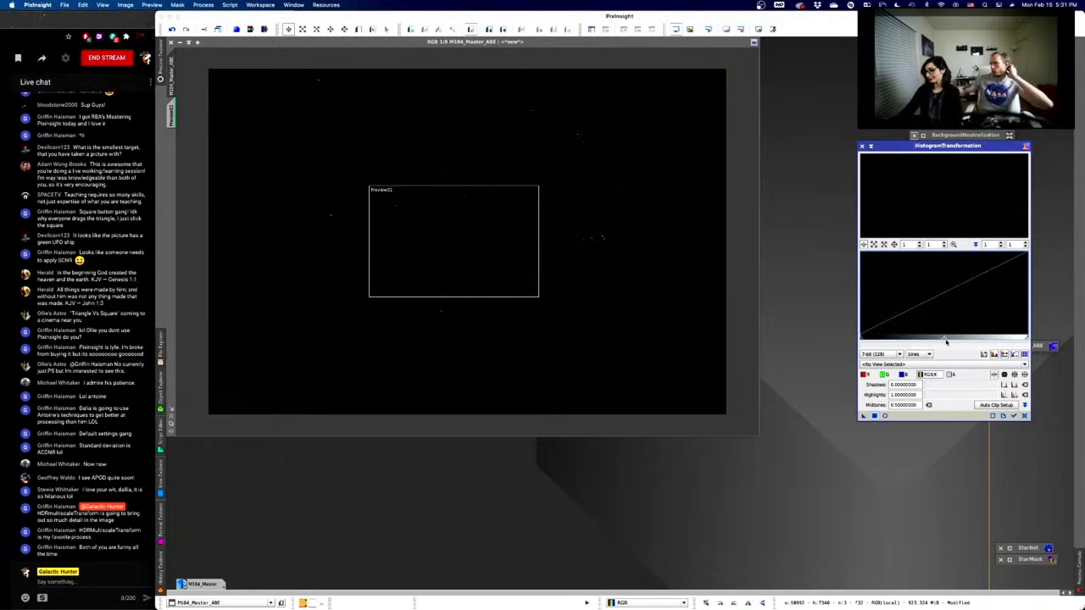
drag(945, 339, 872, 339)
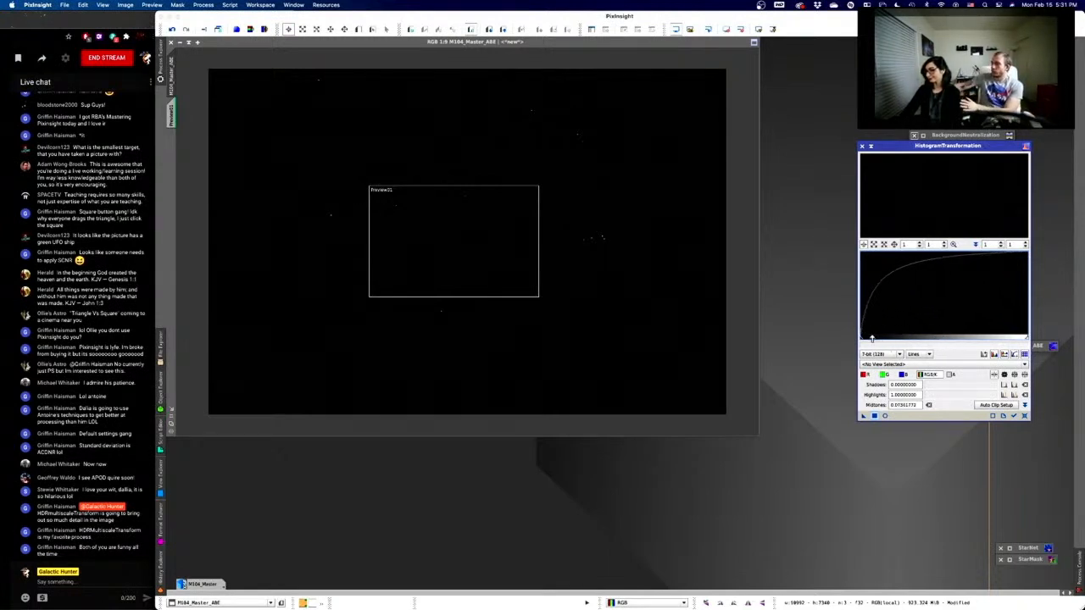
click(884, 416)
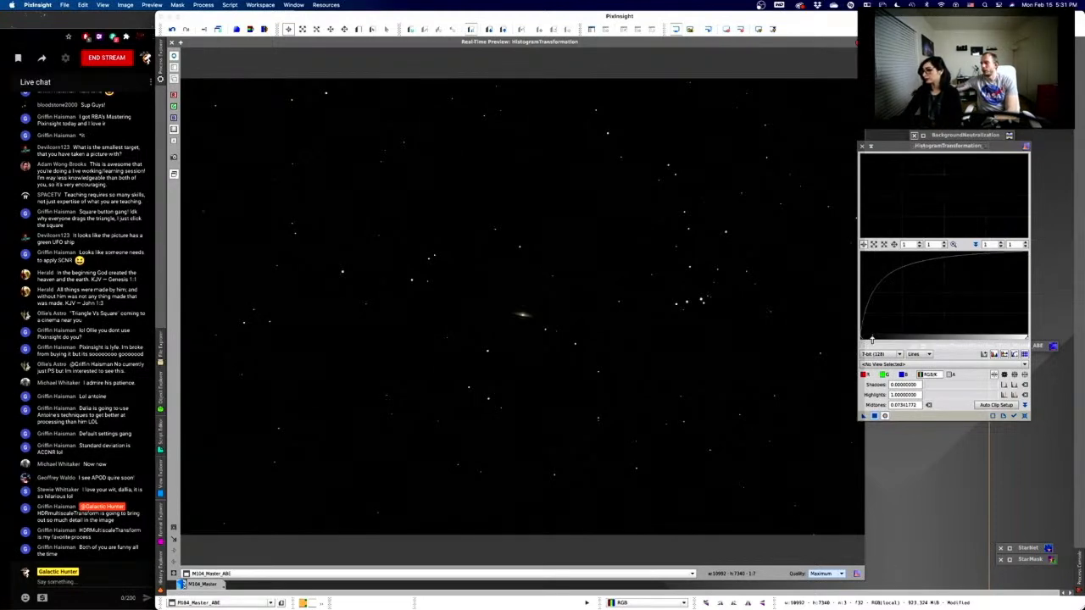
- Lower the midtones to 0.00577529 and make the histogram track M104_Master_ABE
drag(871, 340, 862, 340)
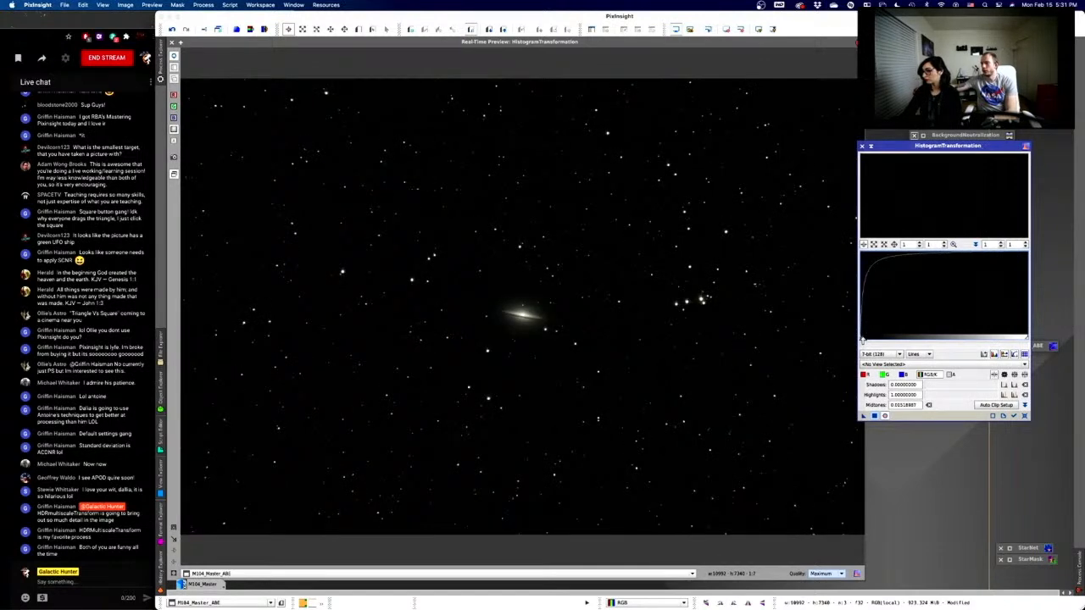
scroll(879, 316, up, 11)
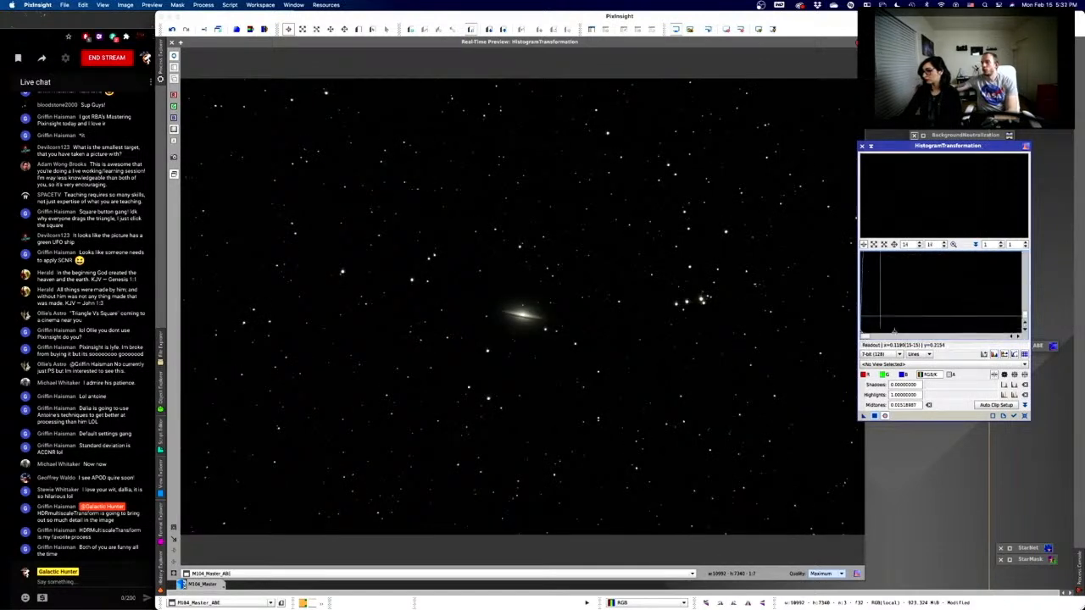
scroll(880, 316, up, 3)
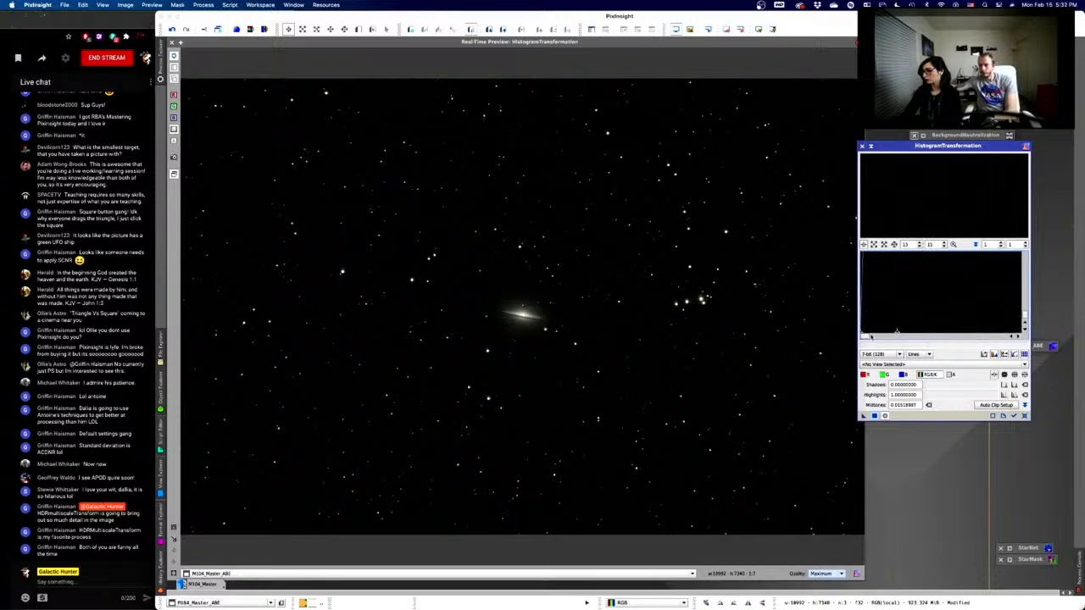
drag(897, 333, 880, 335)
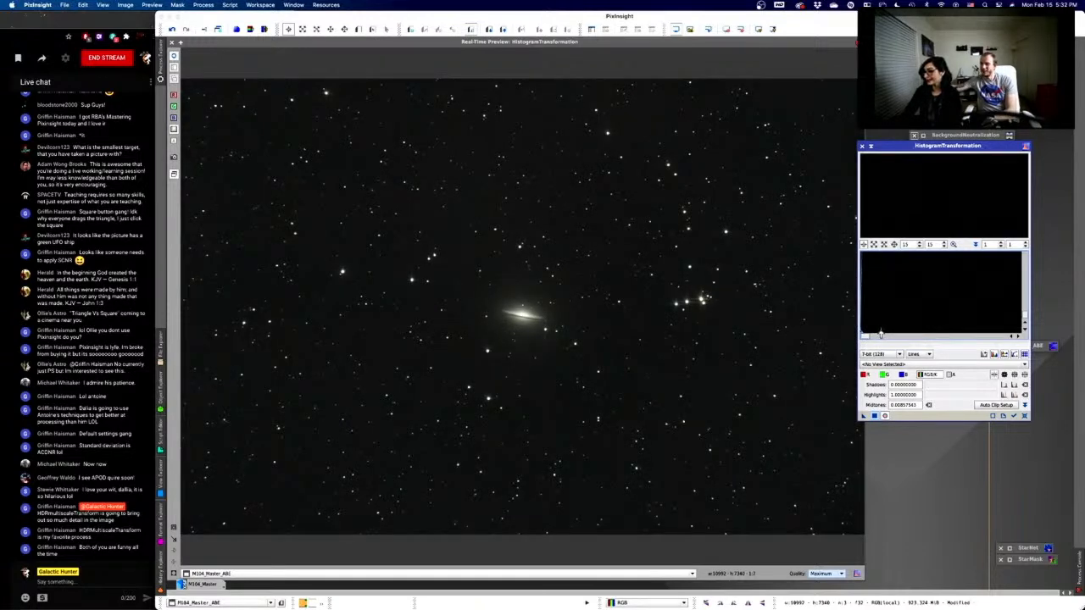
drag(880, 334, 874, 335)
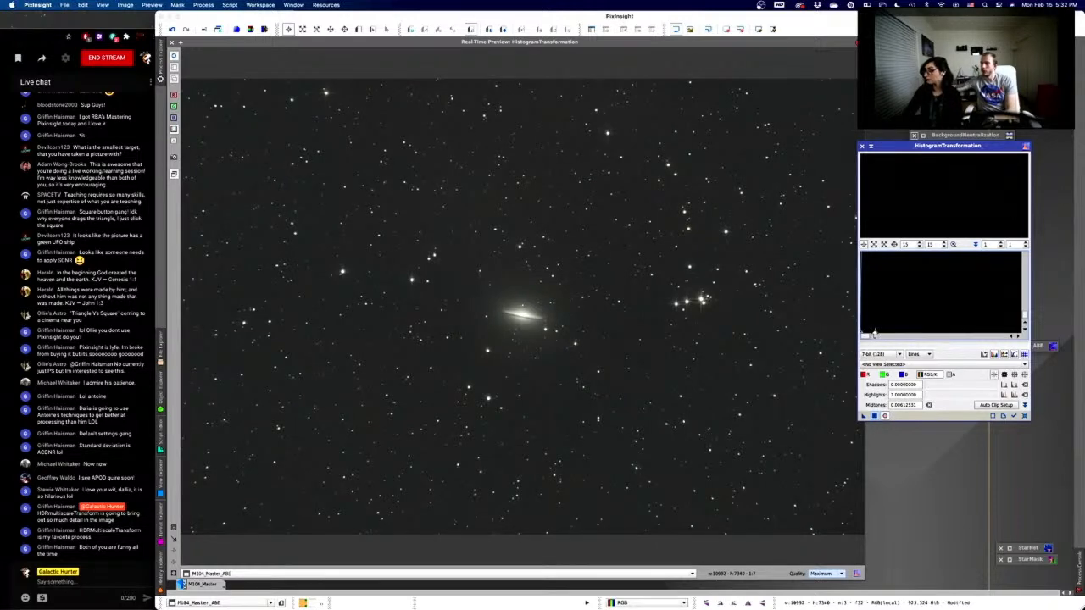
drag(874, 335, 873, 335)
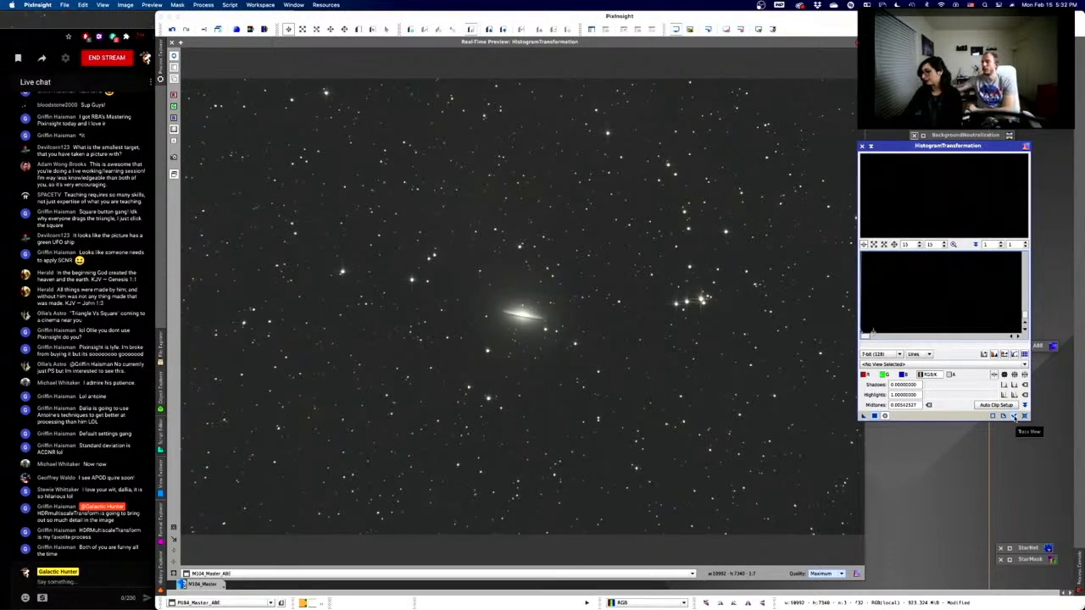
click(1015, 417)
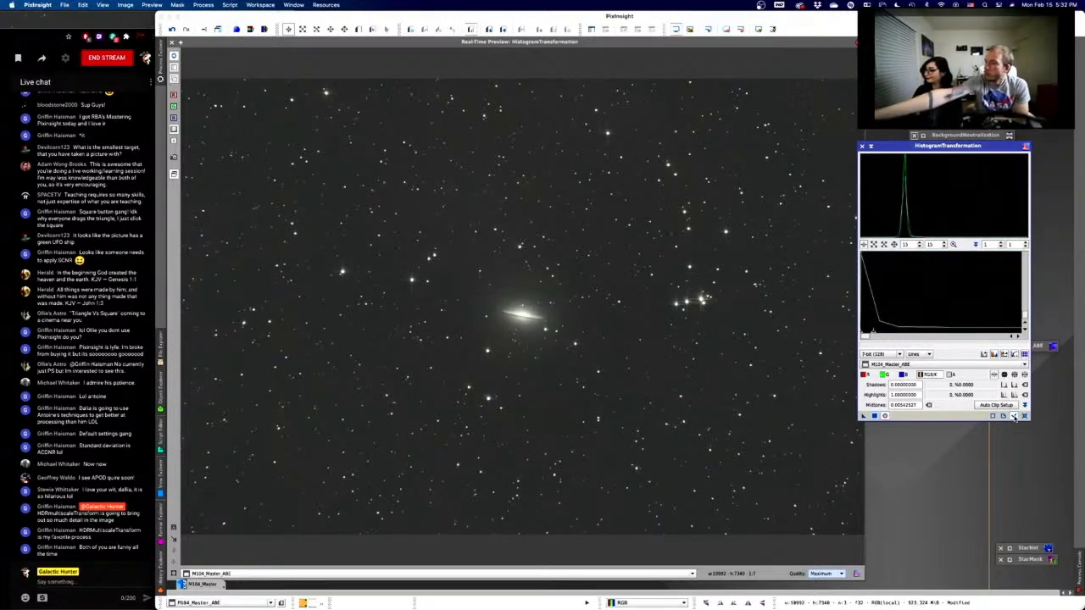
- Raise the shadows clipping slightly and nudge midtones lower, to about 0.0036, darkening the sky
scroll(873, 317, up, 3)
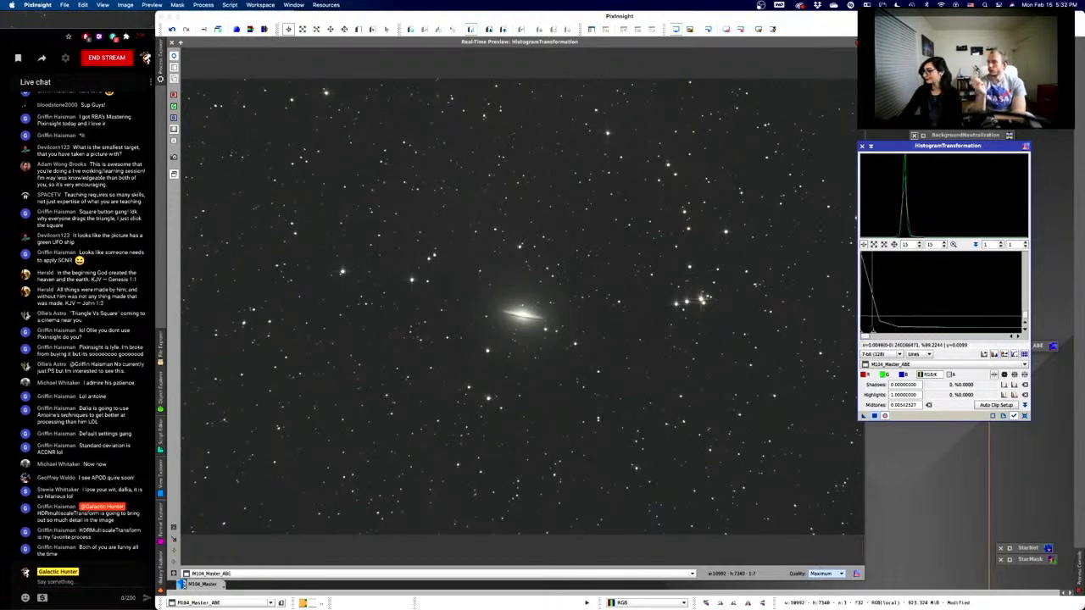
scroll(873, 317, up, 10)
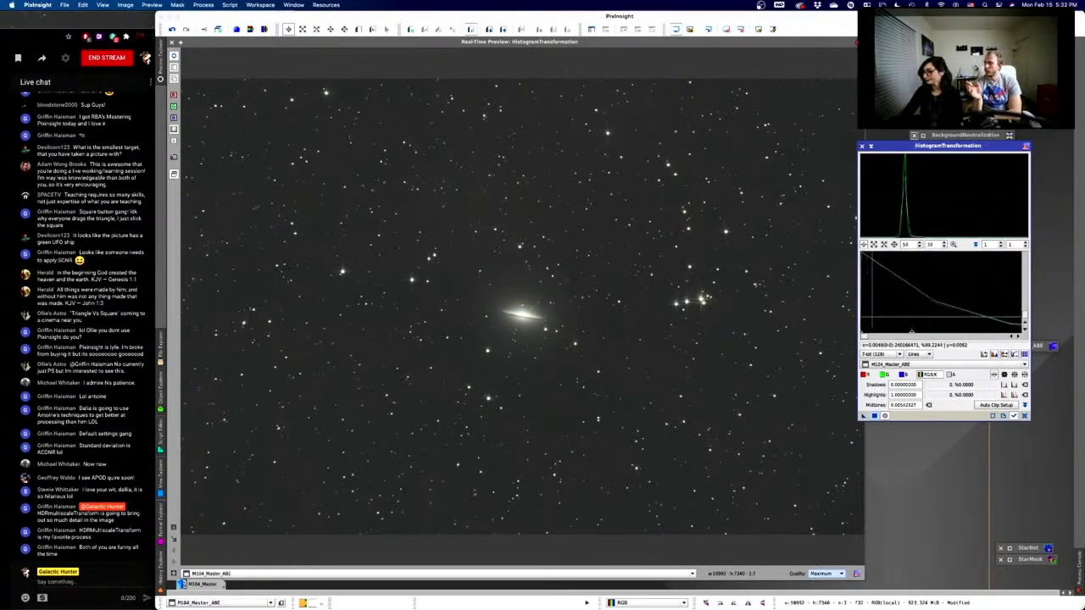
scroll(873, 317, up, 3)
drag(862, 334, 865, 335)
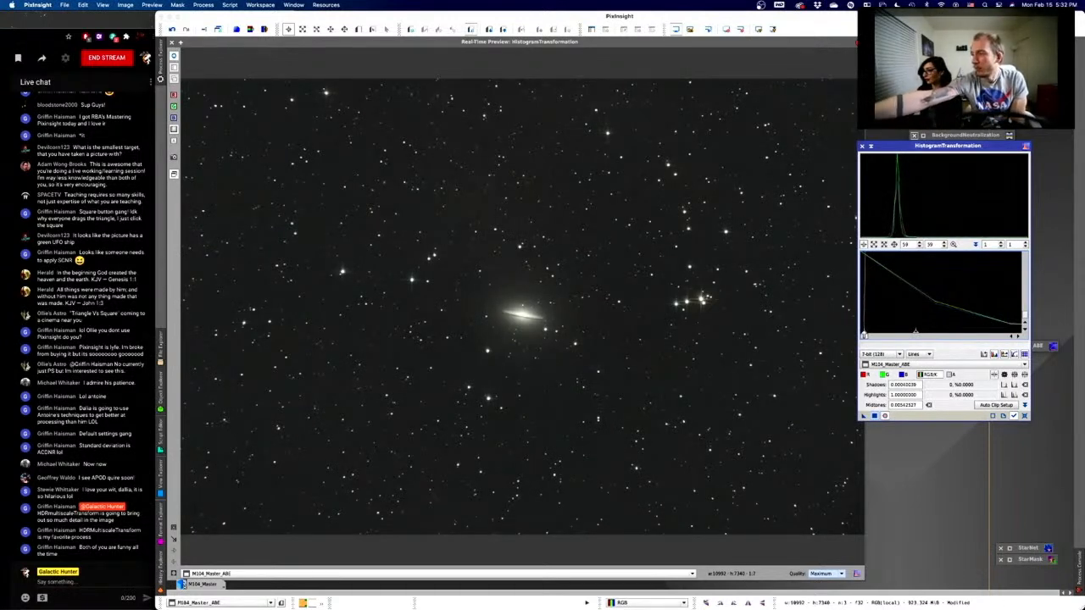
drag(864, 335, 864, 330)
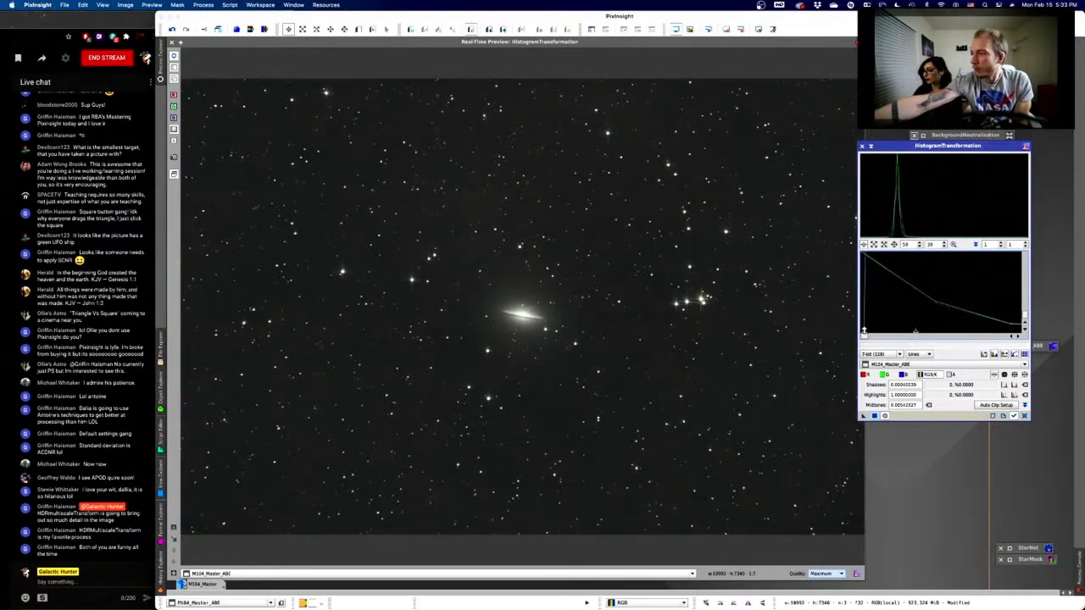
mouse_move(864, 330)
mouse_down()
mouse_move(882, 330)
mouse_move(867, 331)
mouse_up()
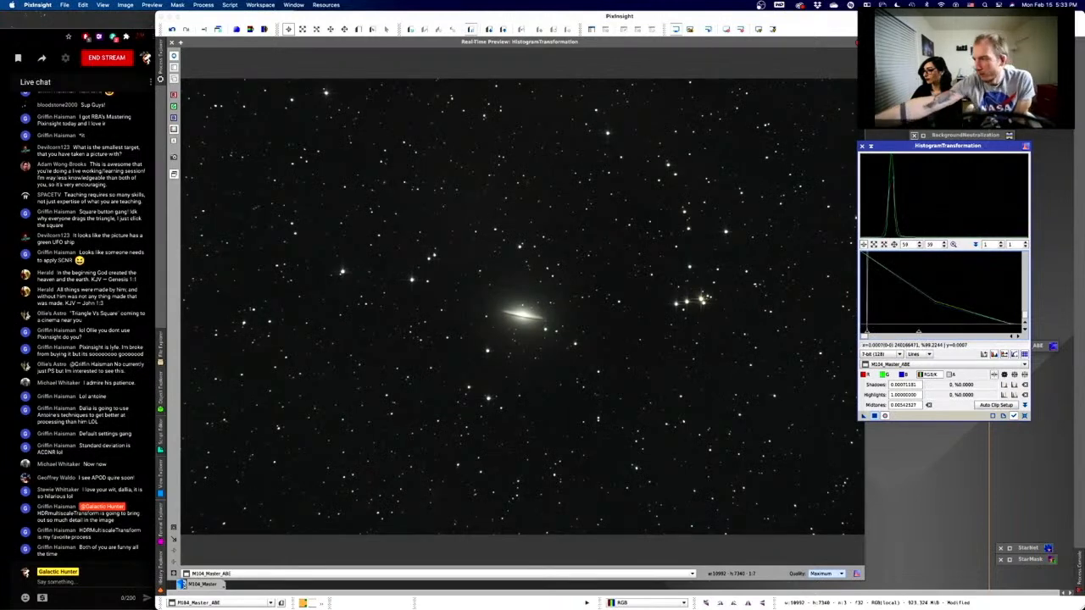
drag(867, 334, 868, 335)
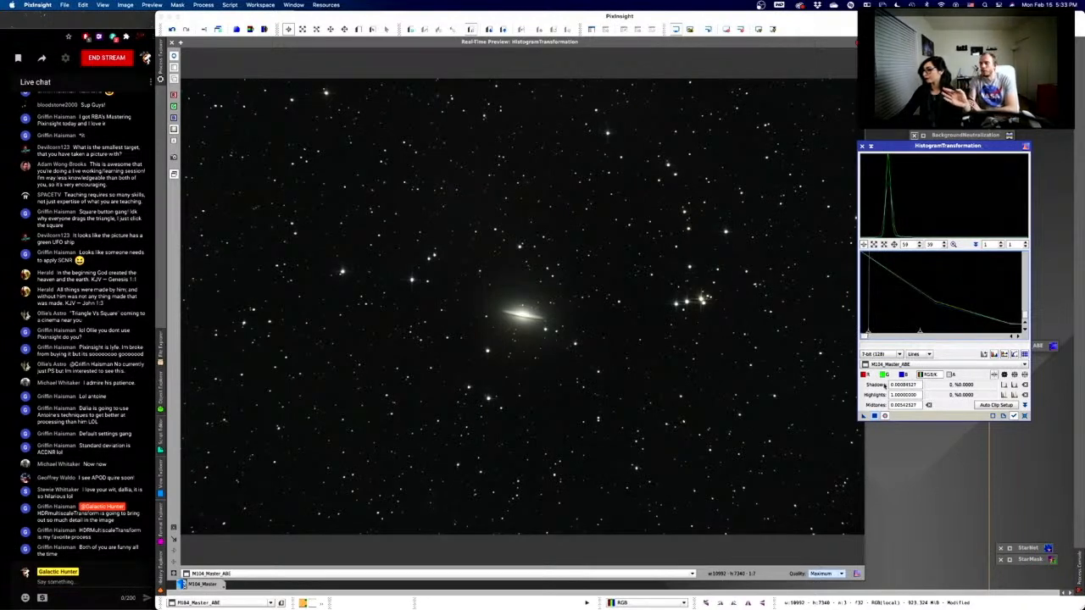
drag(920, 334, 902, 335)
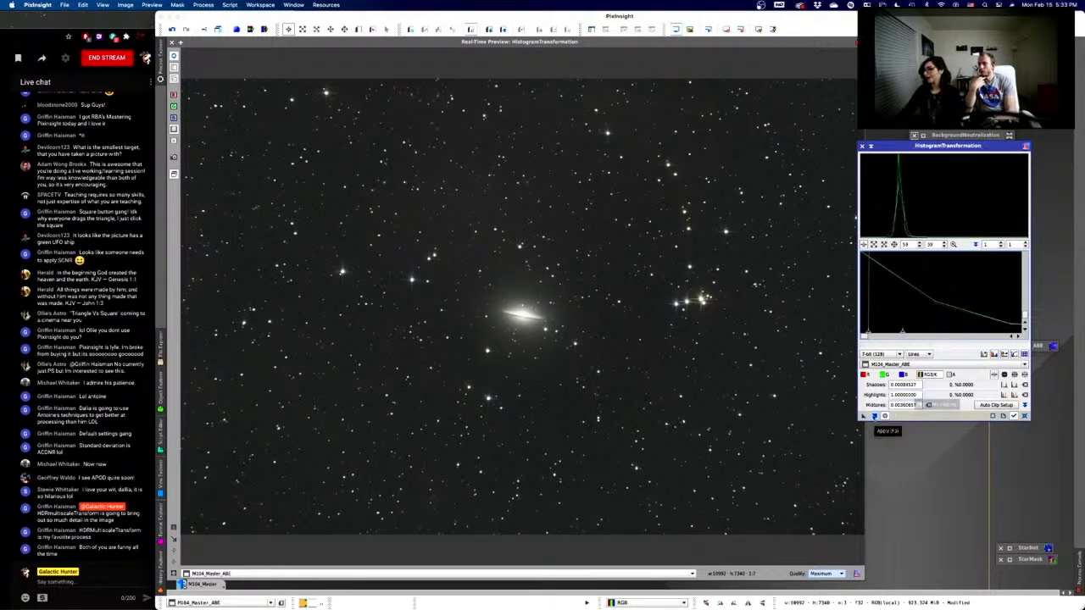
- Apply the stretch to M104_Master_ABE, turn off the live preview and close HistogramTransformation
click(874, 417)
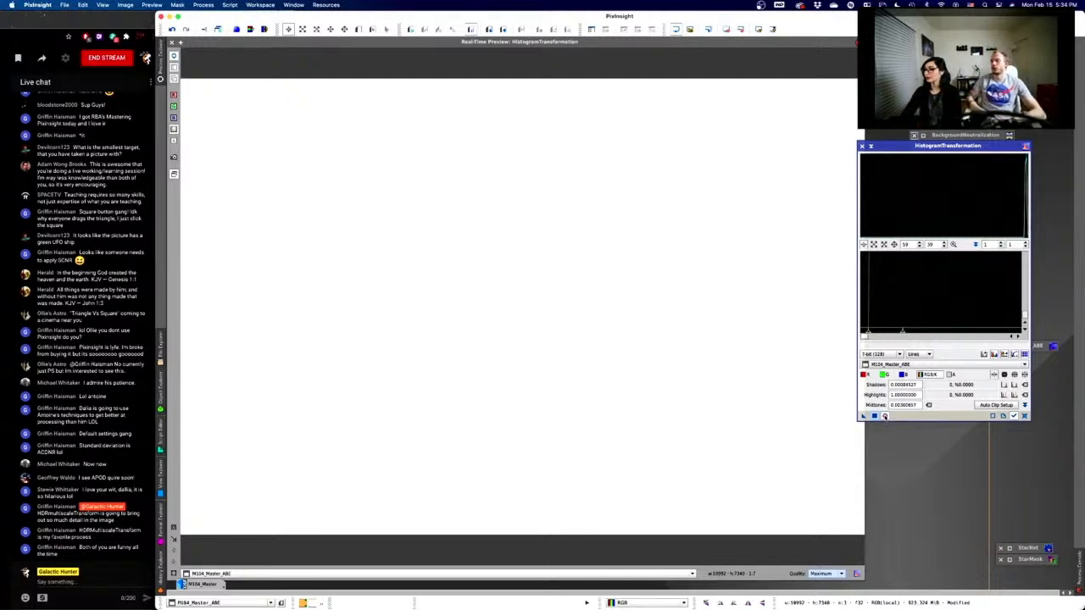
click(884, 416)
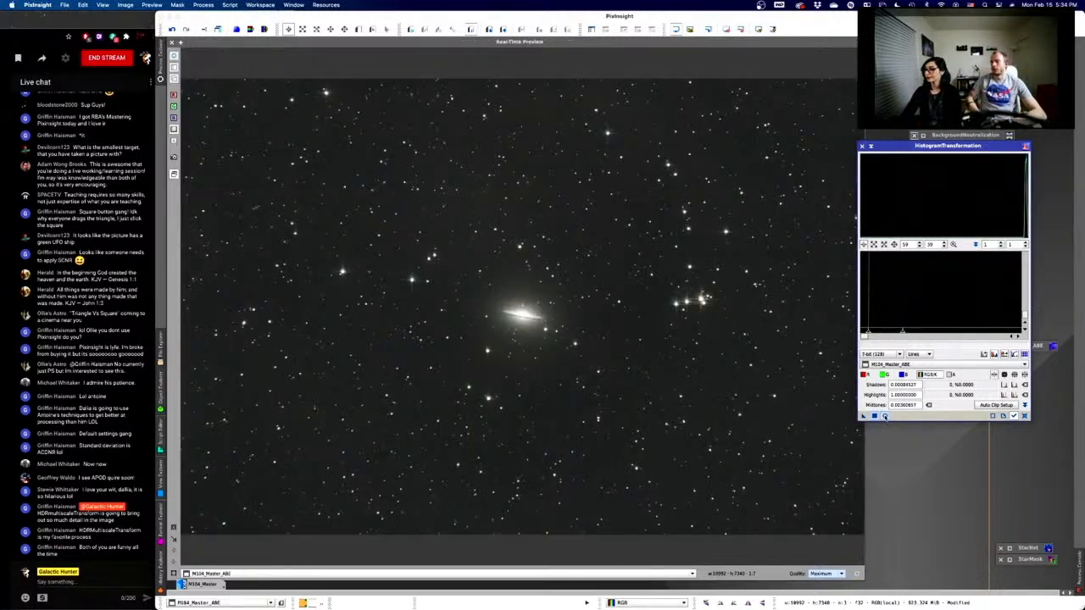
click(871, 146)
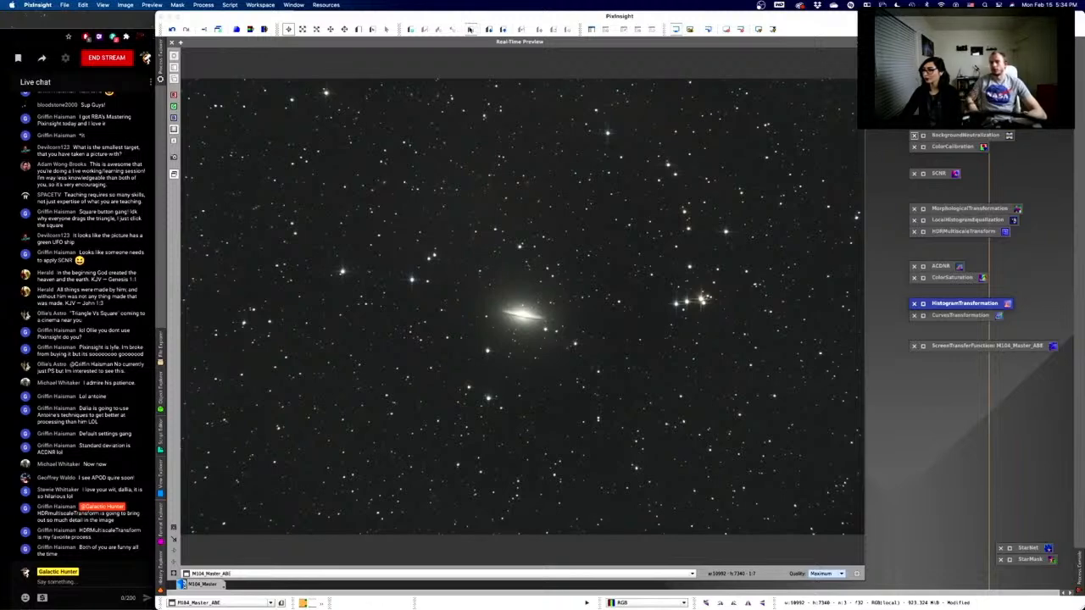
click(523, 24)
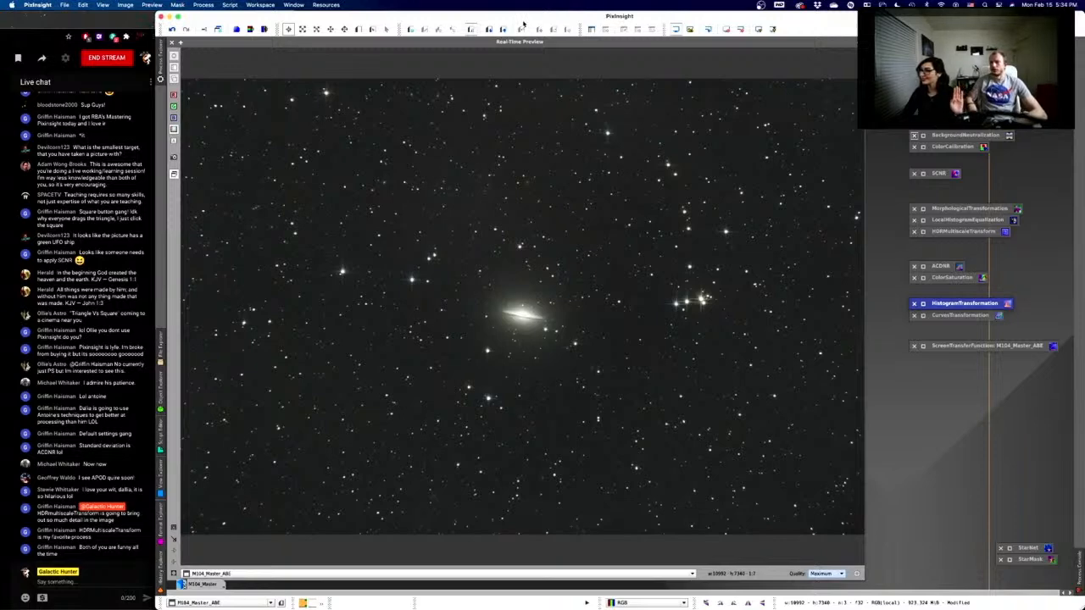
click(815, 181)
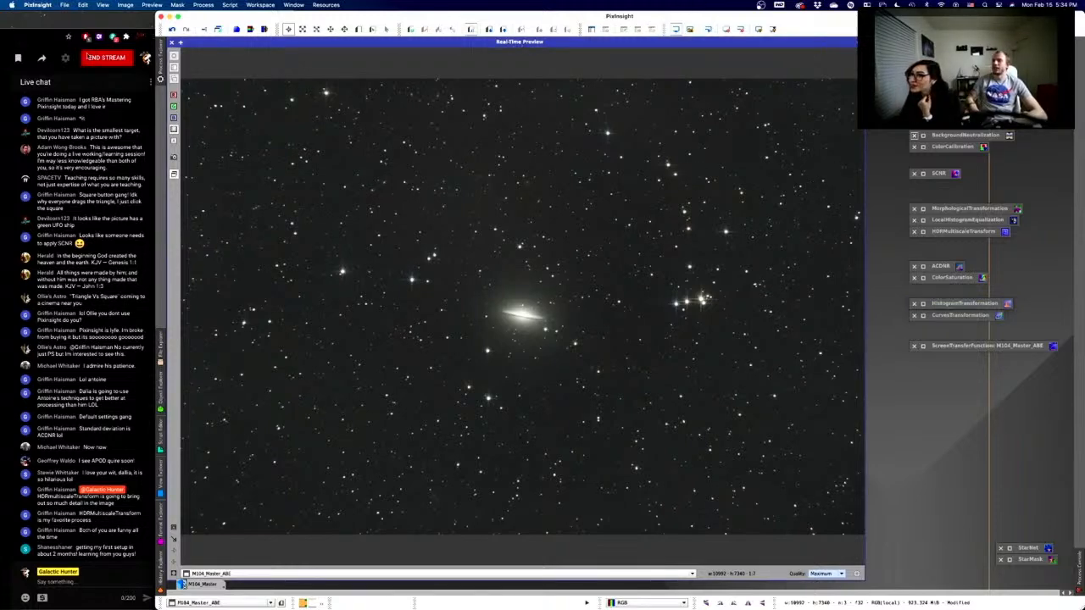
- Close the Real-Time Preview and reset the saved HistogramTransformation settings to defaults
click(173, 42)
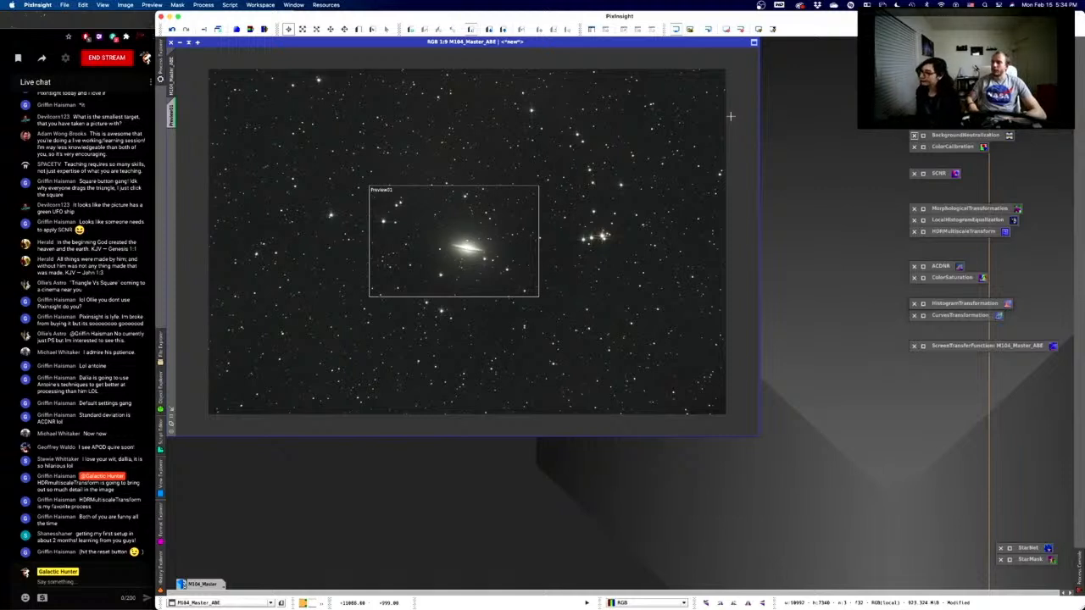
click(939, 305)
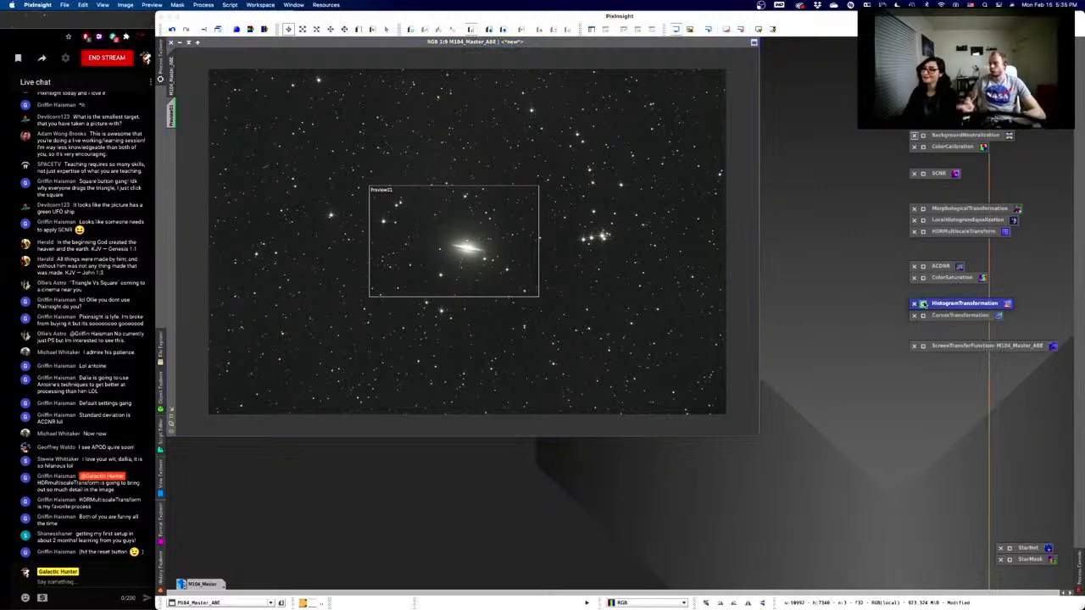
double_click(924, 304)
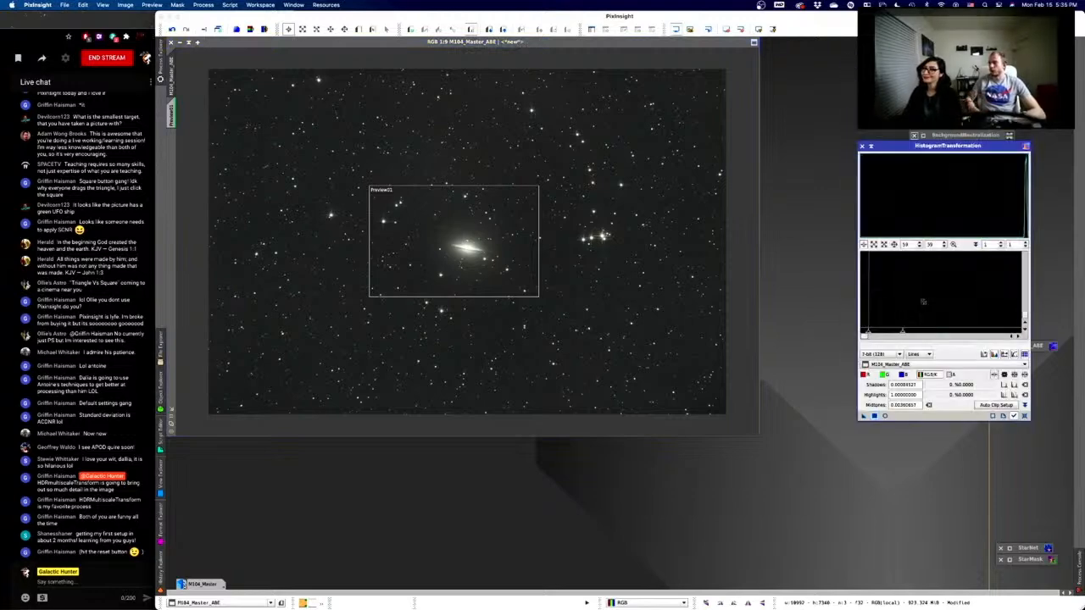
click(1024, 416)
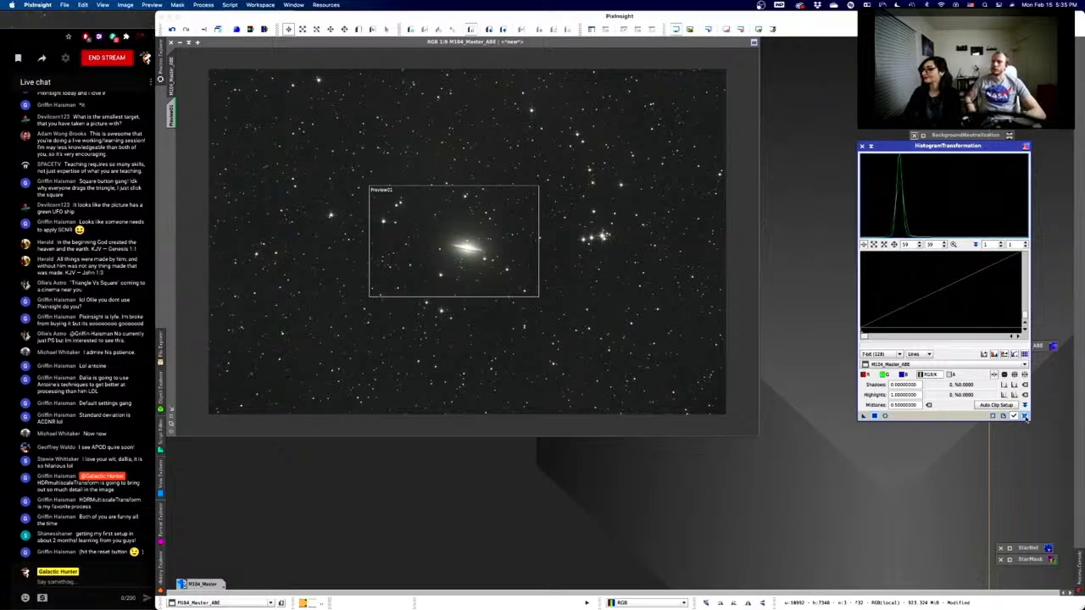
click(869, 148)
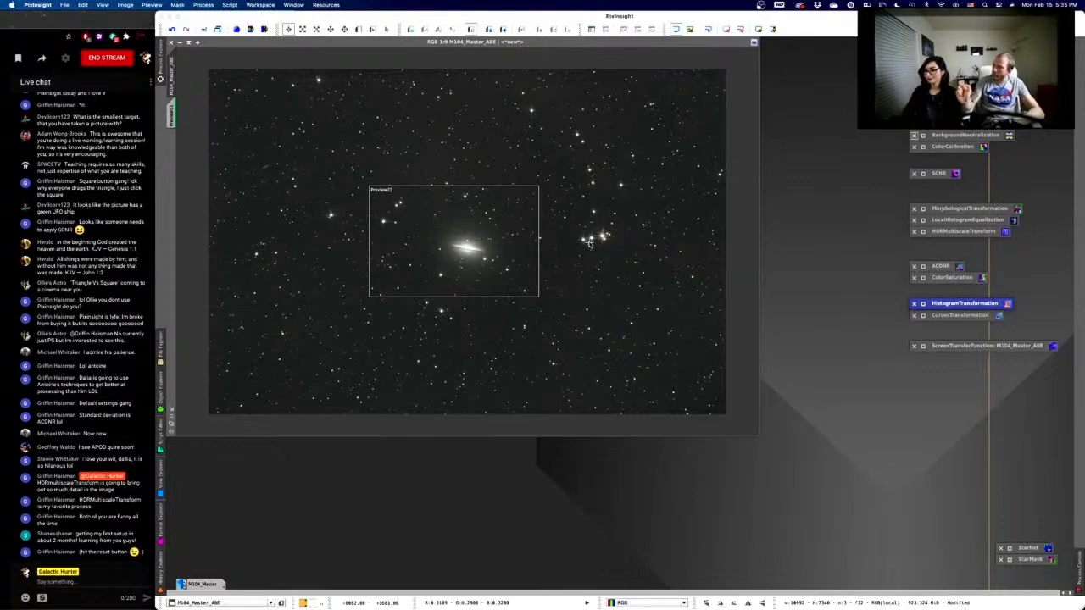
- Fit the stretched M104_Master_ABE image to its window
scroll(522, 237, down, 2)
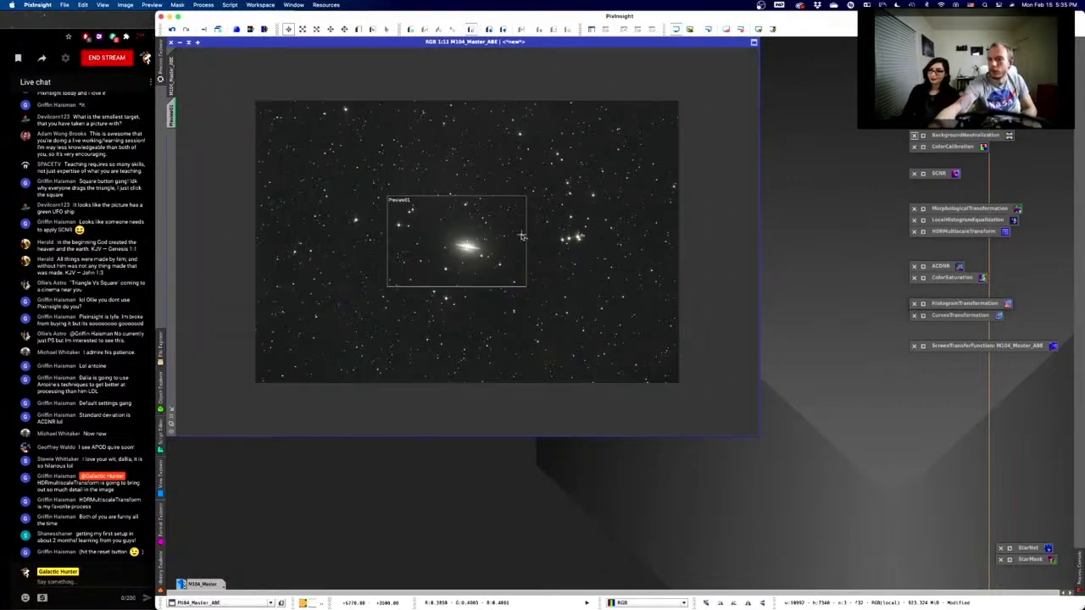
scroll(522, 236, up, 2)
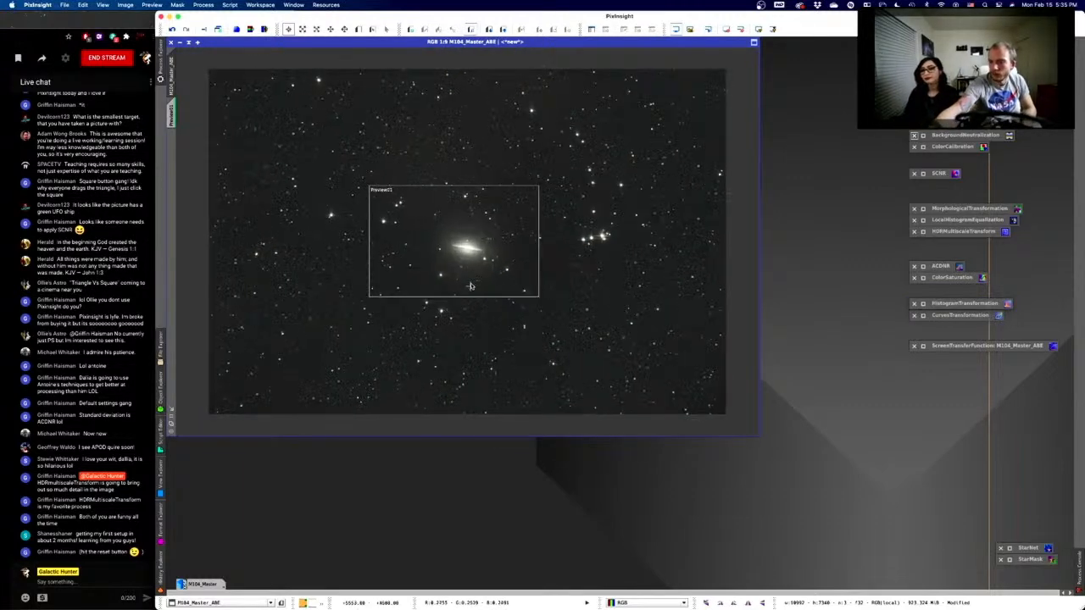
click(171, 424)
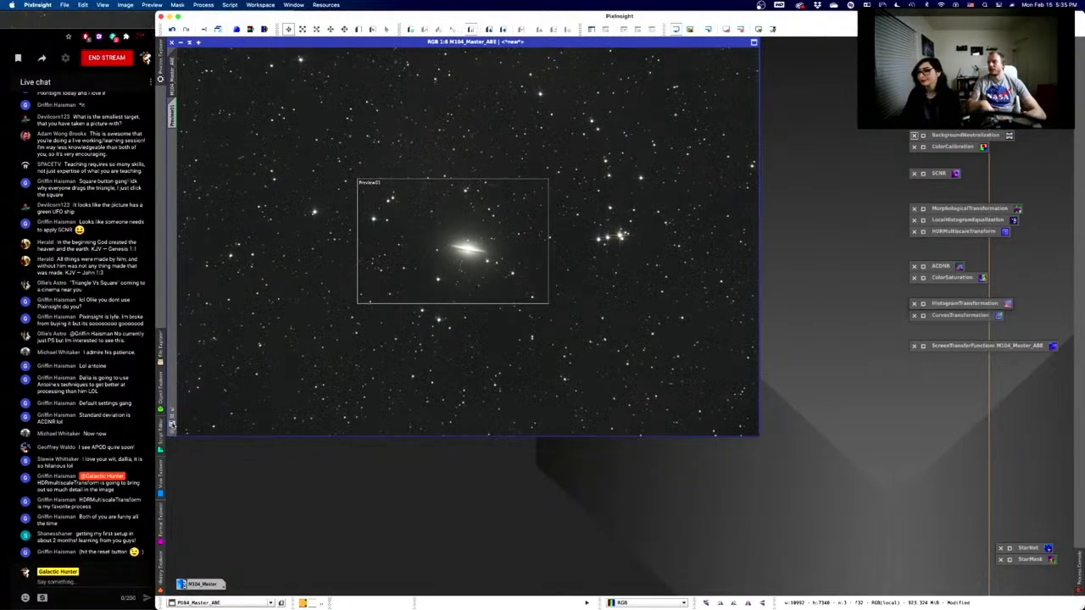
click(172, 417)
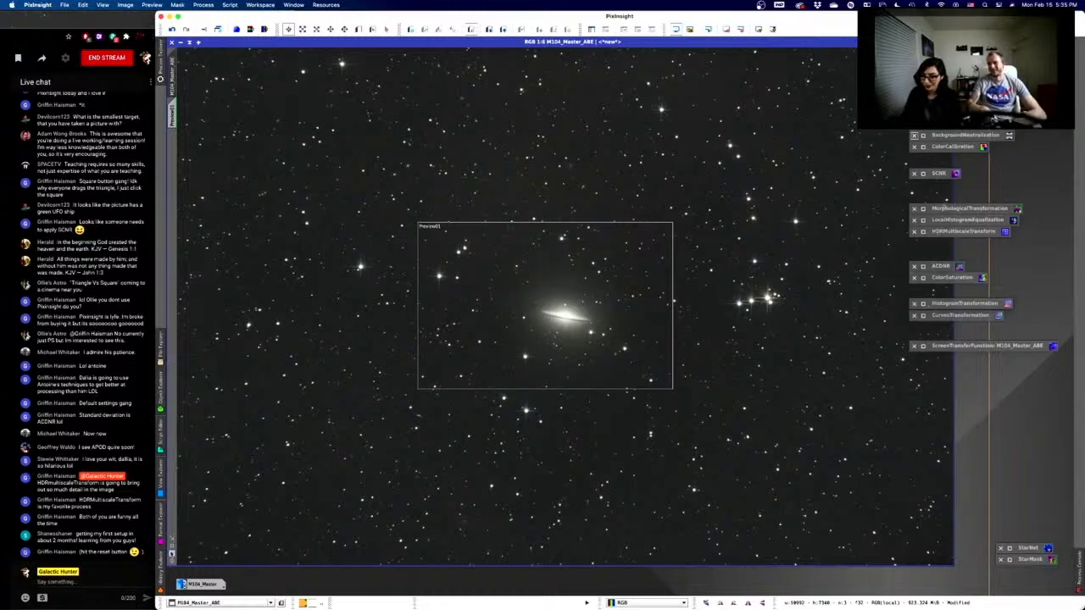
click(172, 554)
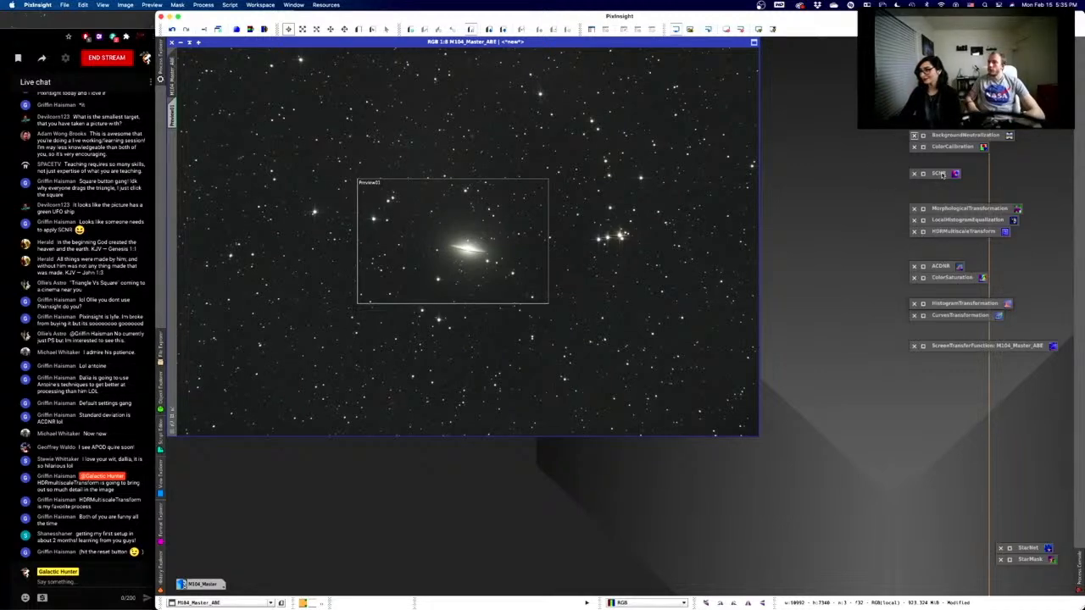
- Apply SCNR to M104 removing Green at amount 1.00, then close the dialog
click(942, 174)
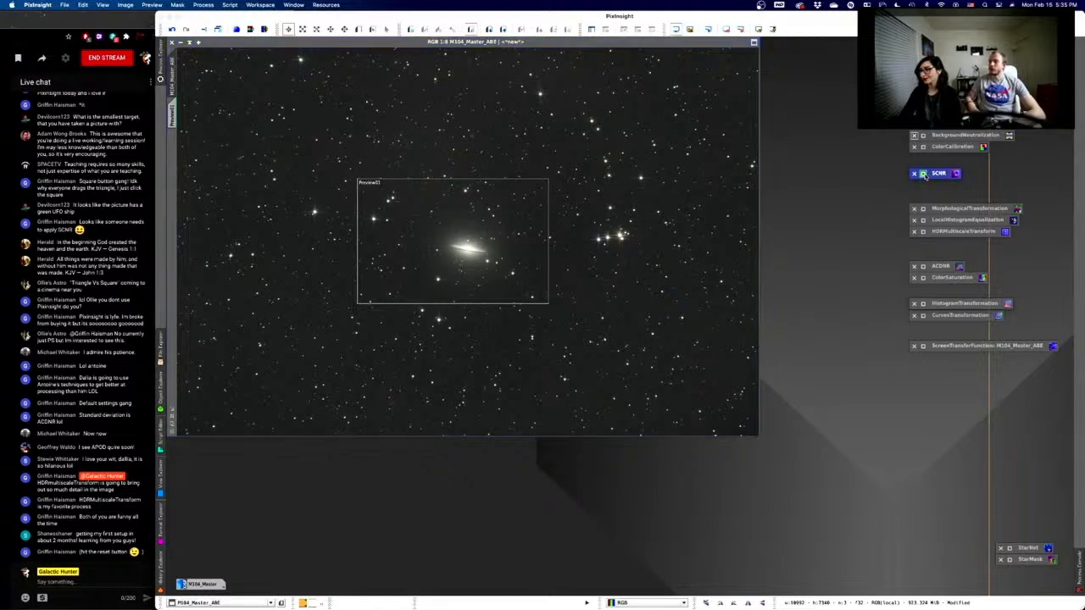
double_click(926, 175)
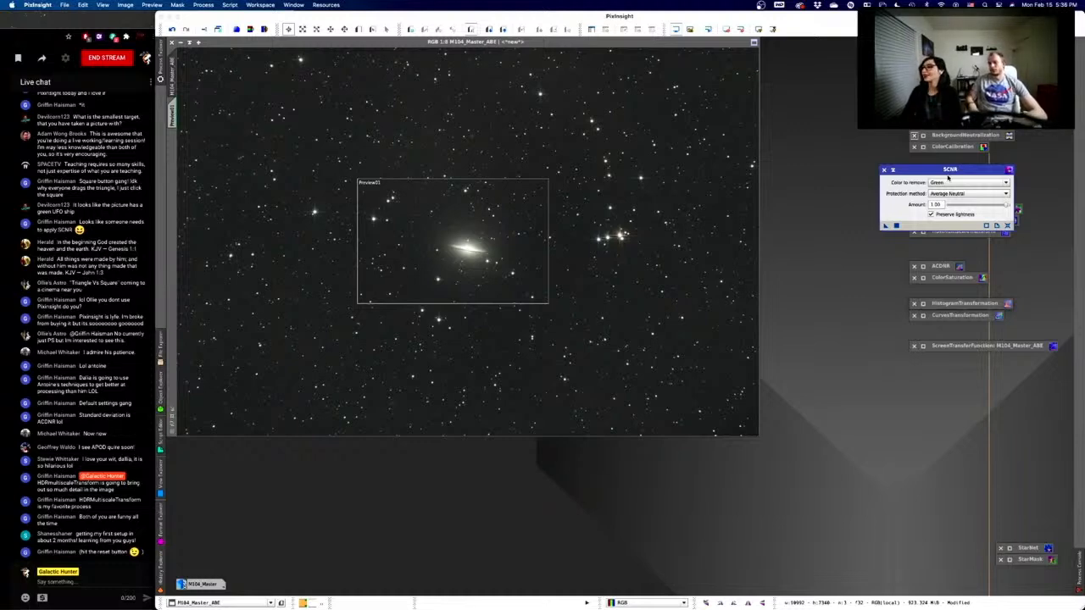
click(896, 226)
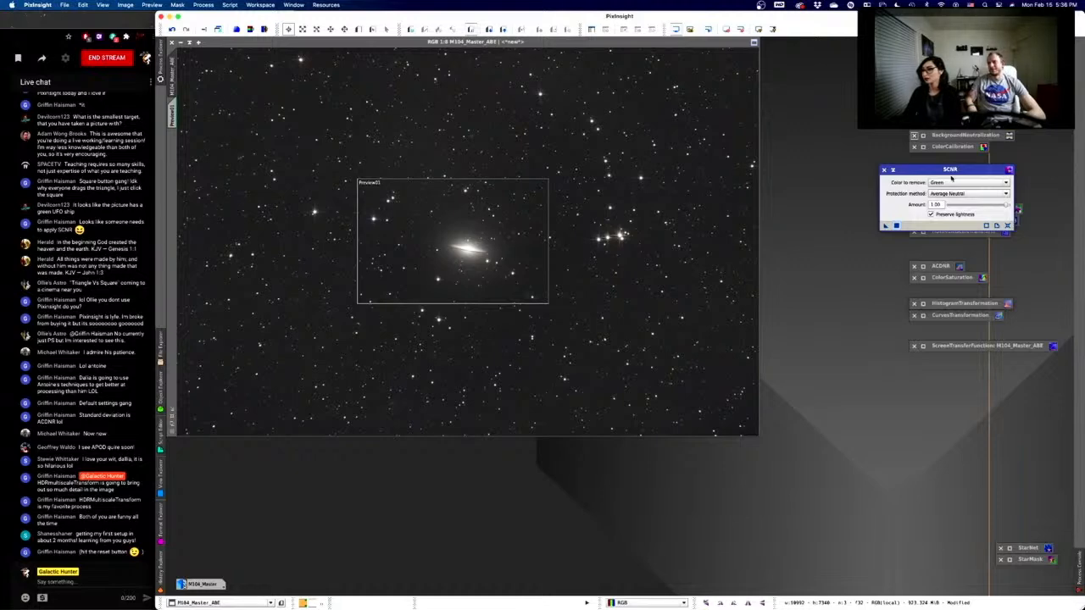
click(885, 171)
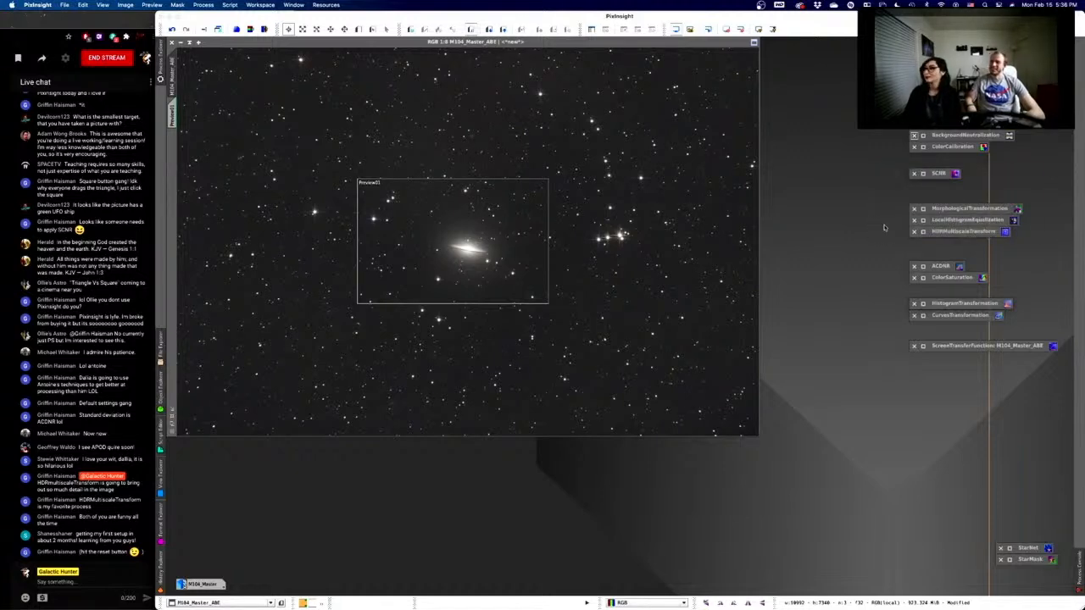
- Select the MorphologicalTransformation process icon
click(968, 211)
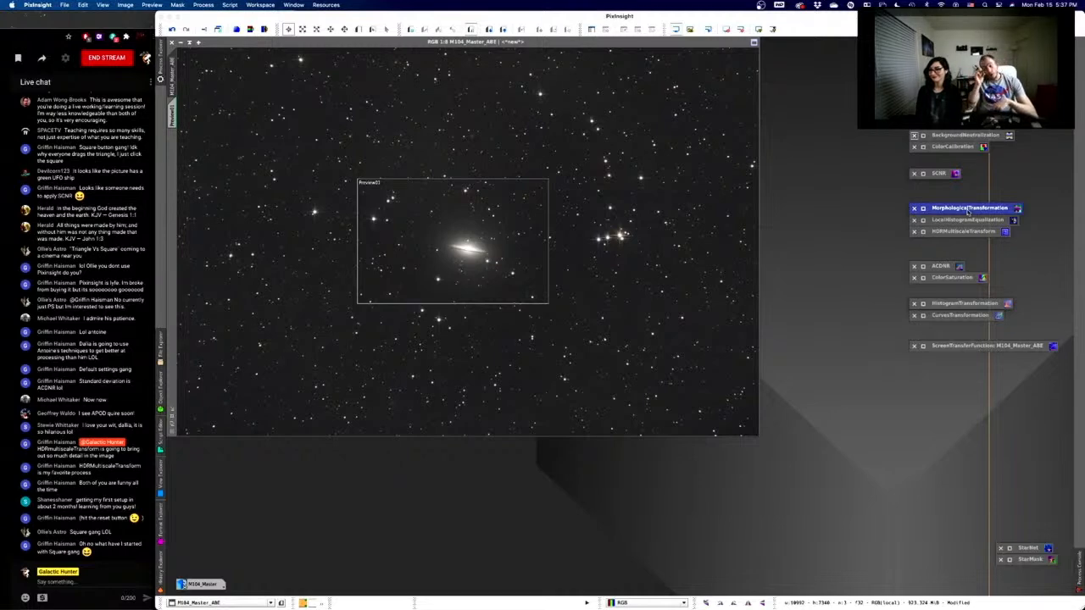
- Open MorphologicalTransformation (Erosion, 1 iteration, 5-pixel element) and try Amount 0.95 to 0.80, settling on 1.00
click(923, 208)
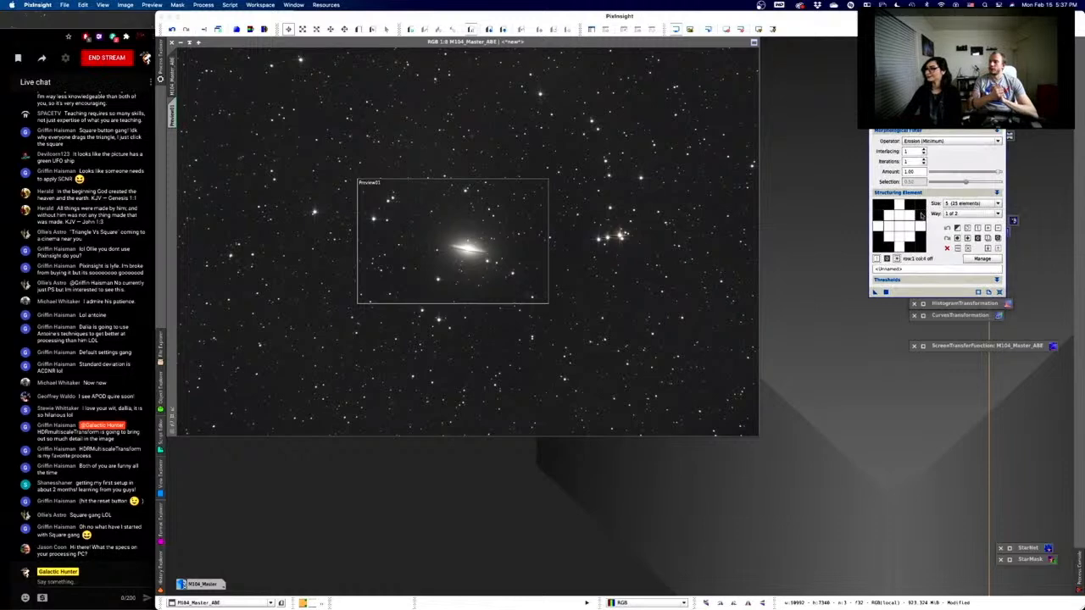
drag(932, 118, 869, 88)
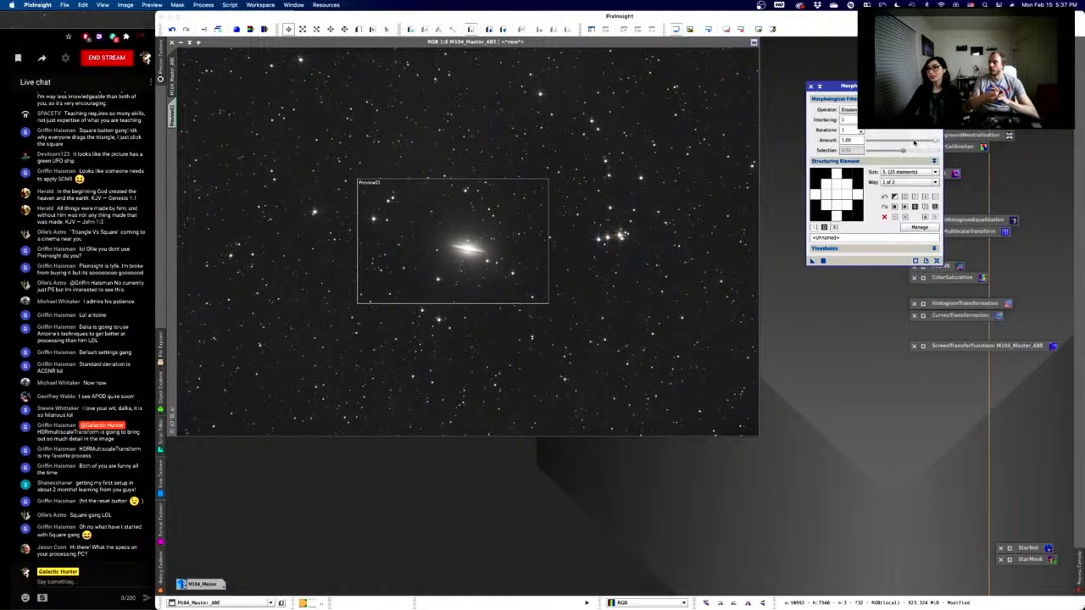
click(914, 143)
drag(936, 141, 922, 143)
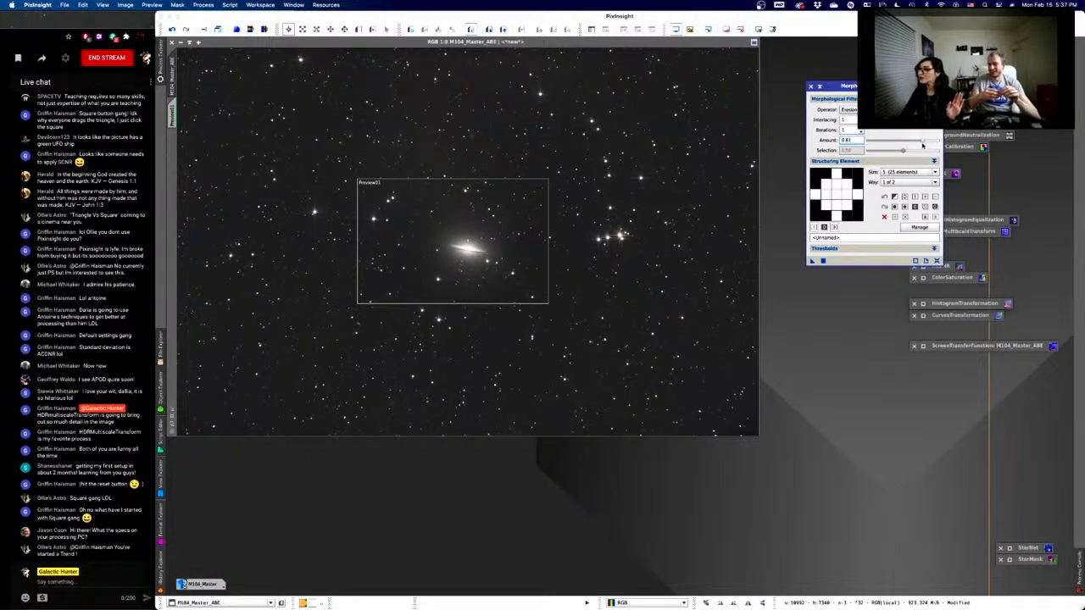
drag(923, 143, 932, 141)
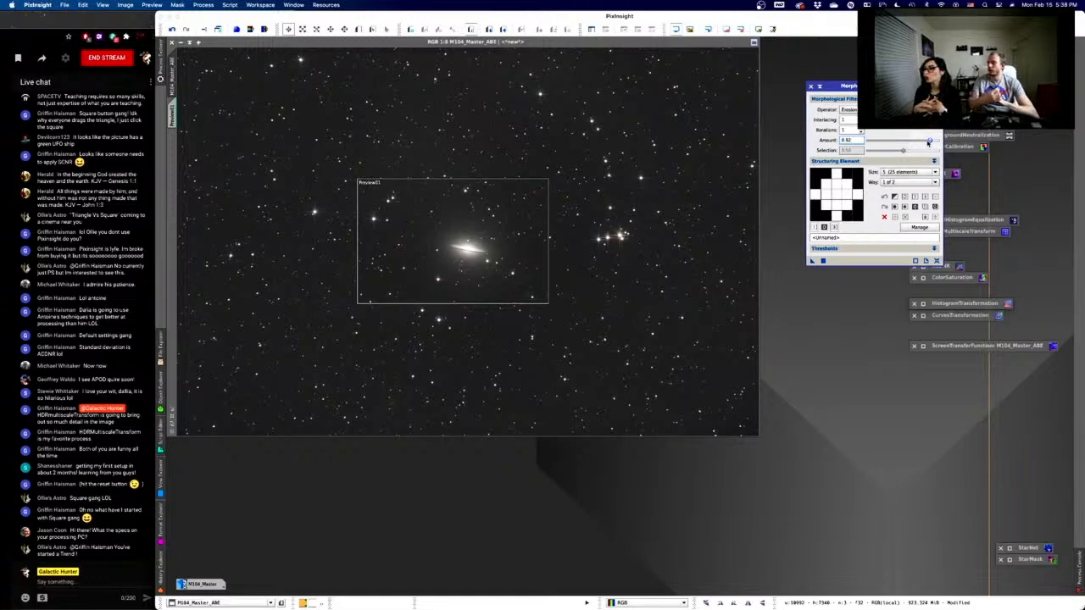
drag(927, 142, 928, 143)
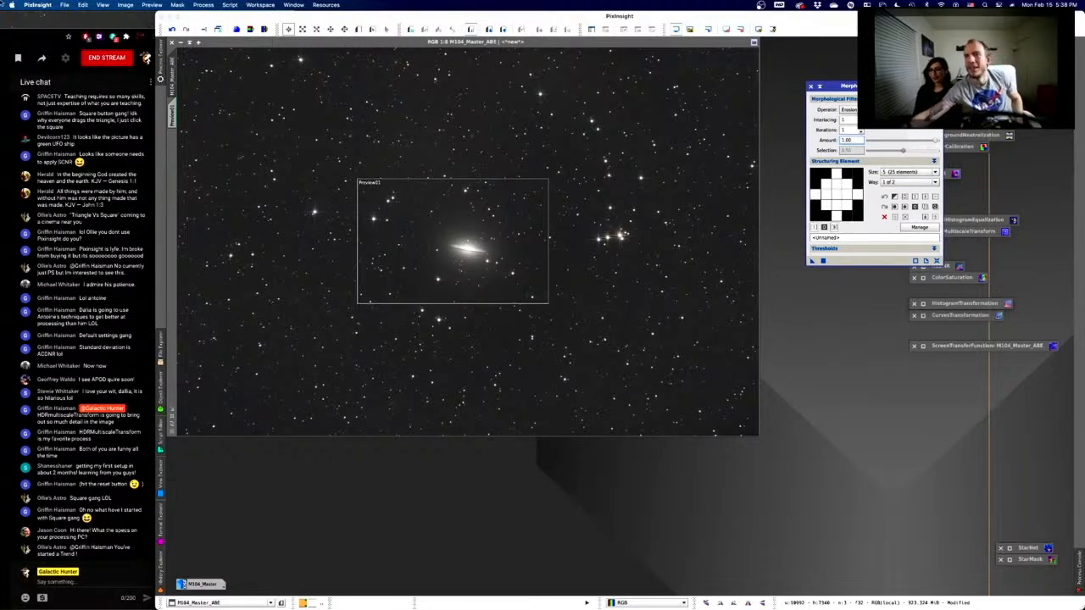
- Open About This Mac and check the Displays and Memory tabs before returning to Overview
click(8, 5)
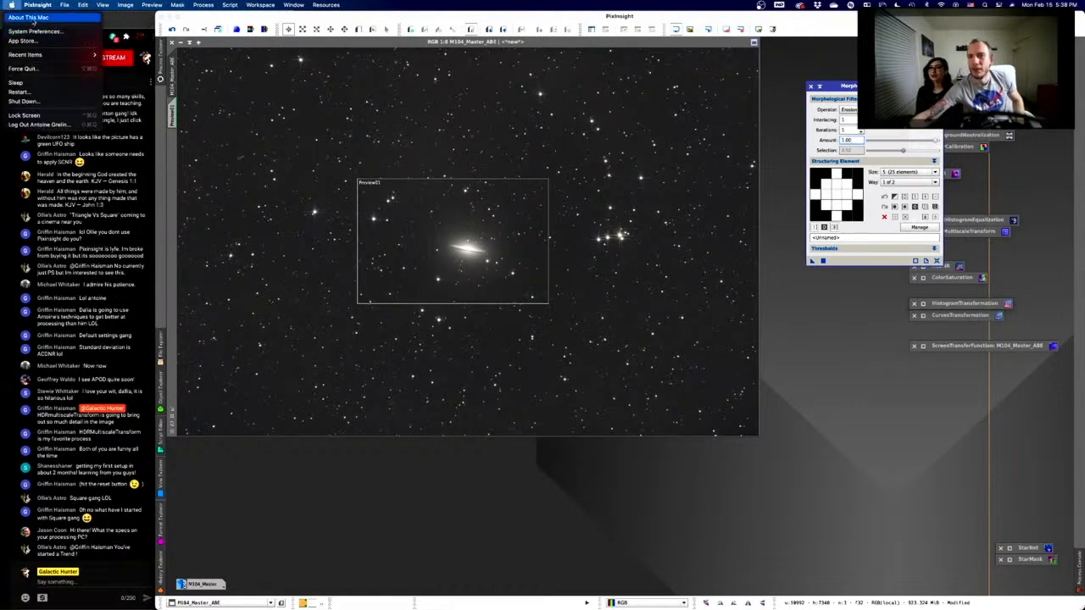
click(32, 19)
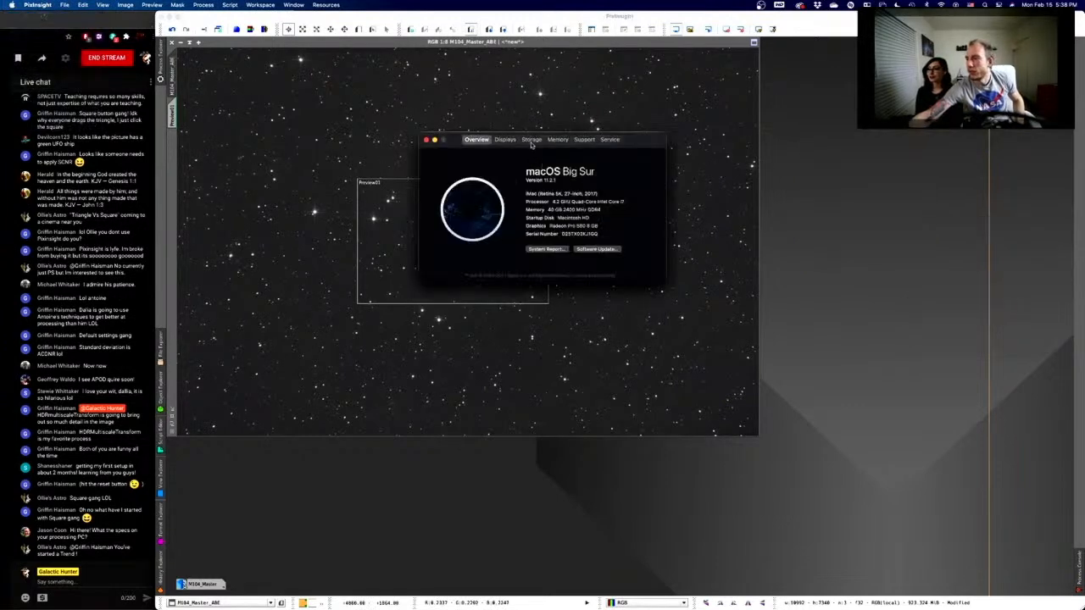
click(509, 140)
click(556, 140)
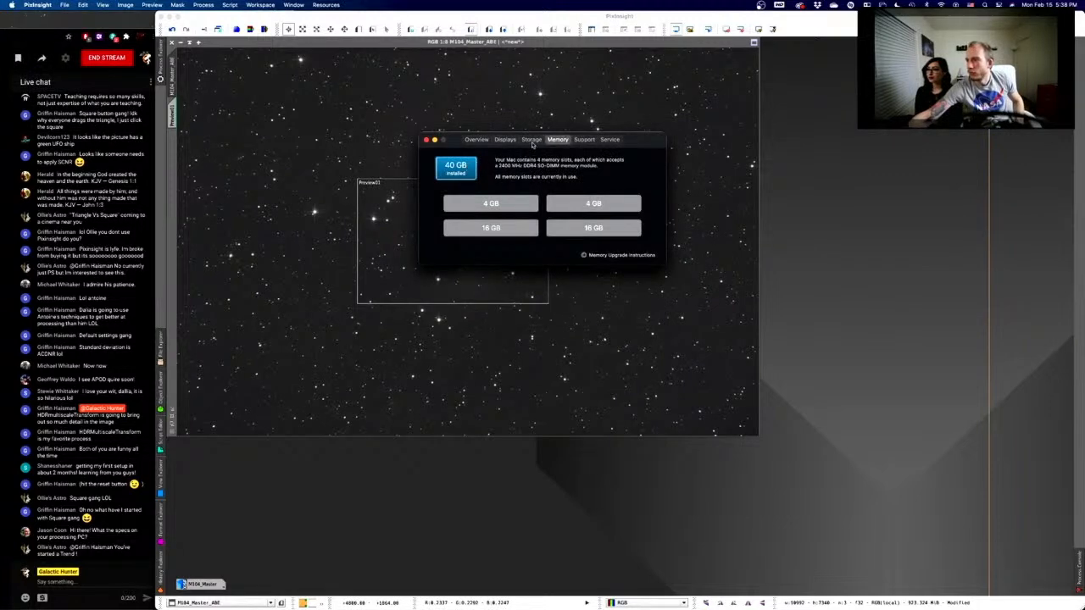
click(505, 140)
click(476, 140)
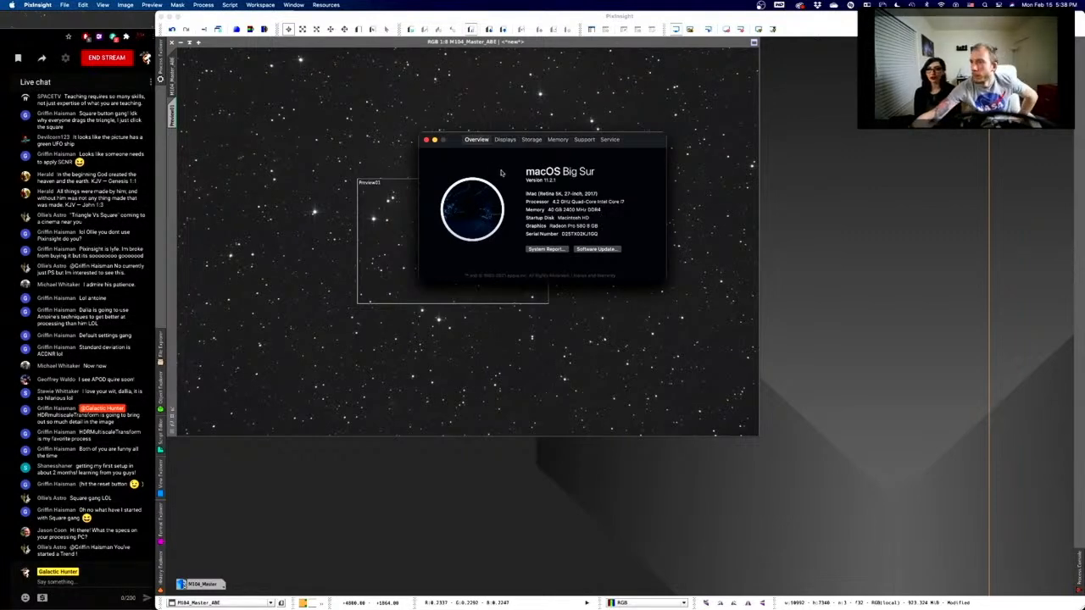
- Reopen About This Mac on Overview (40 GB memory, Big Sur) and place it right of the image
drag(451, 141, 798, 246)
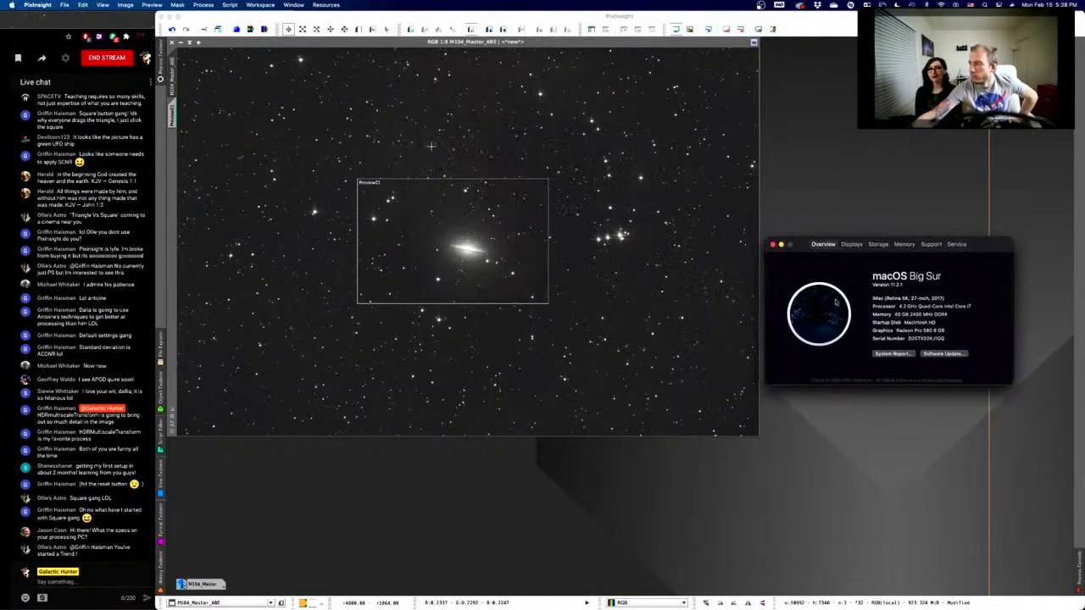
click(773, 245)
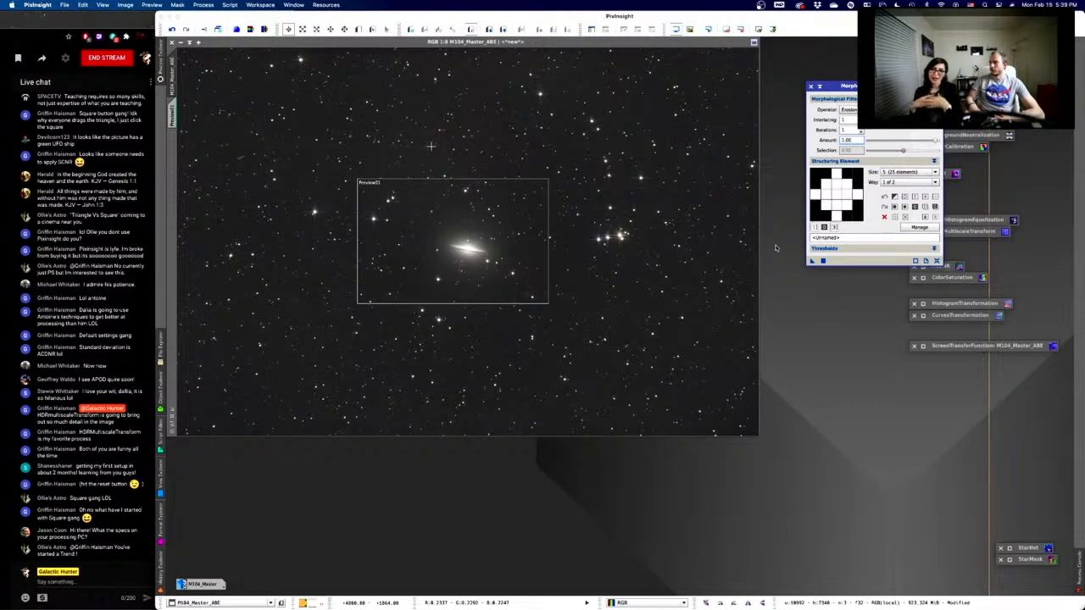
click(12, 6)
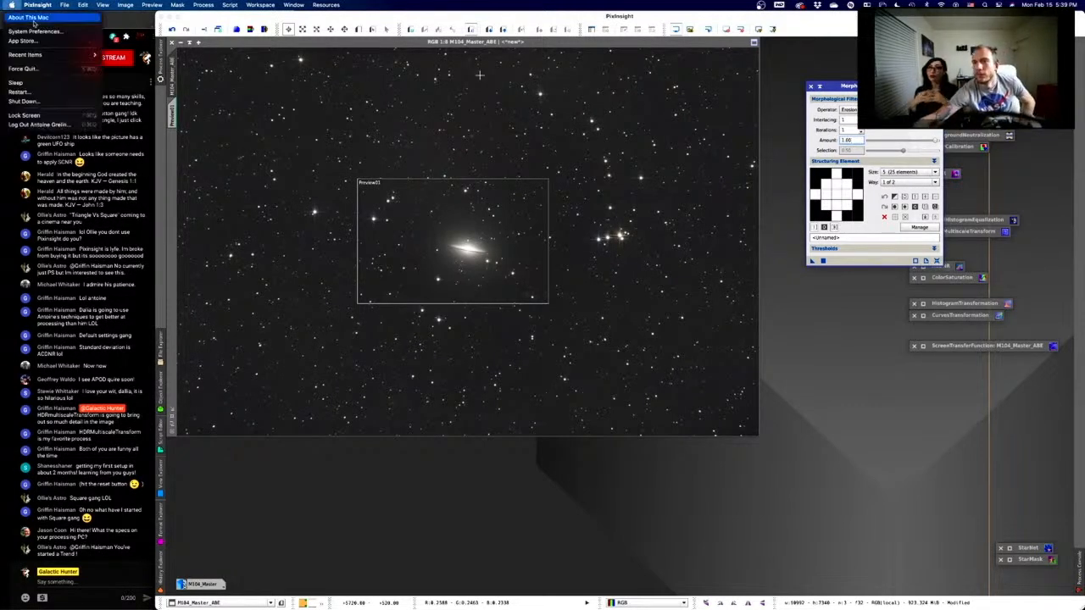
click(38, 18)
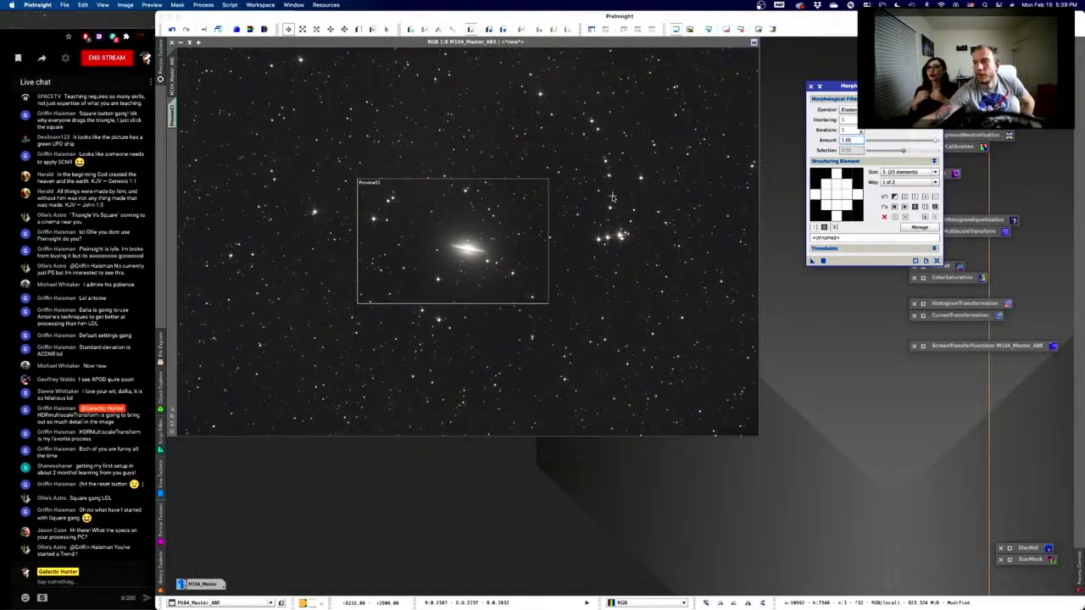
drag(495, 139, 831, 181)
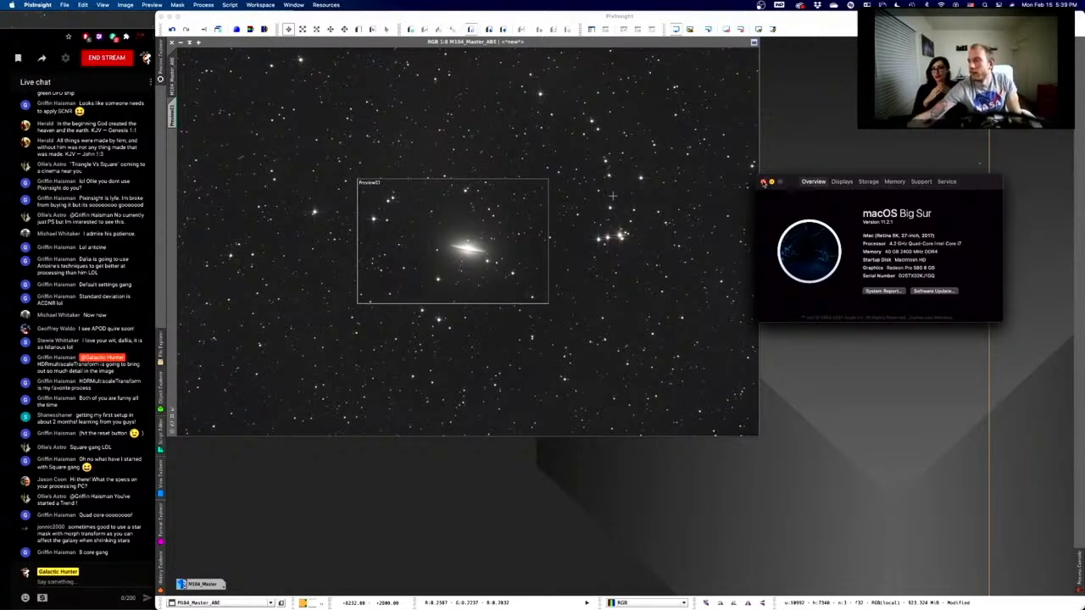
- Close About This Mac and switch the morphological structuring element to Diamond
click(762, 181)
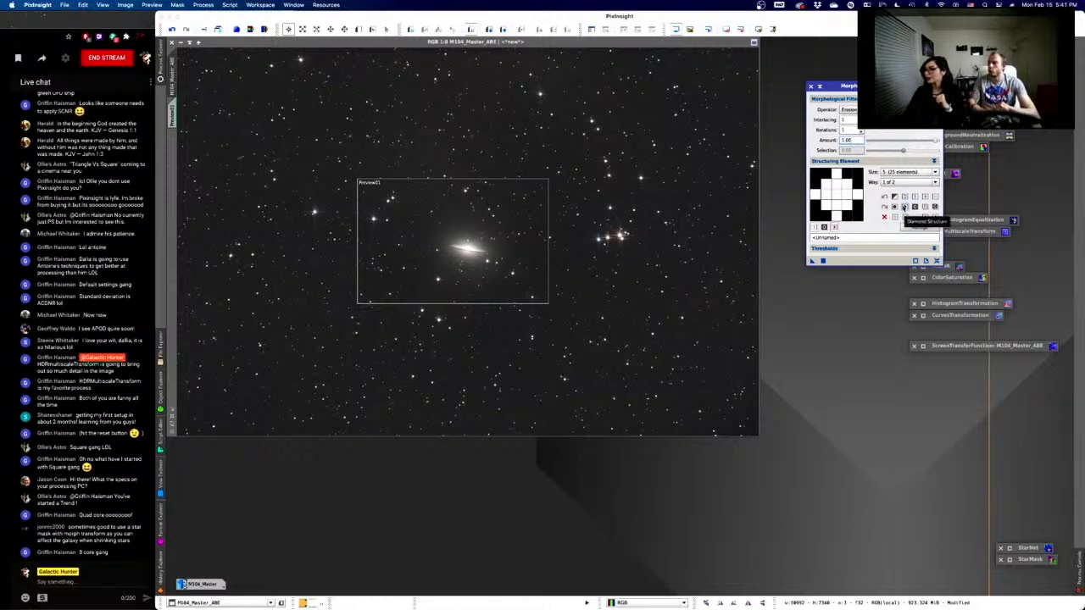
click(903, 206)
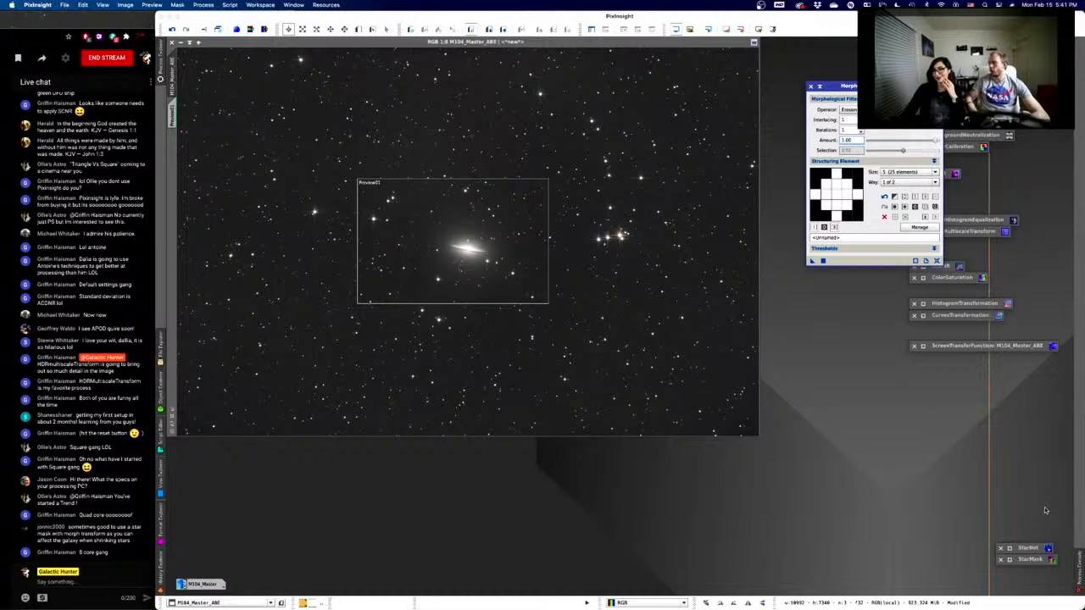
- Open StarMask and StarNet (stride 128, create star mask) beside MorphologicalTransformation, StarNet above StarMask
click(1011, 560)
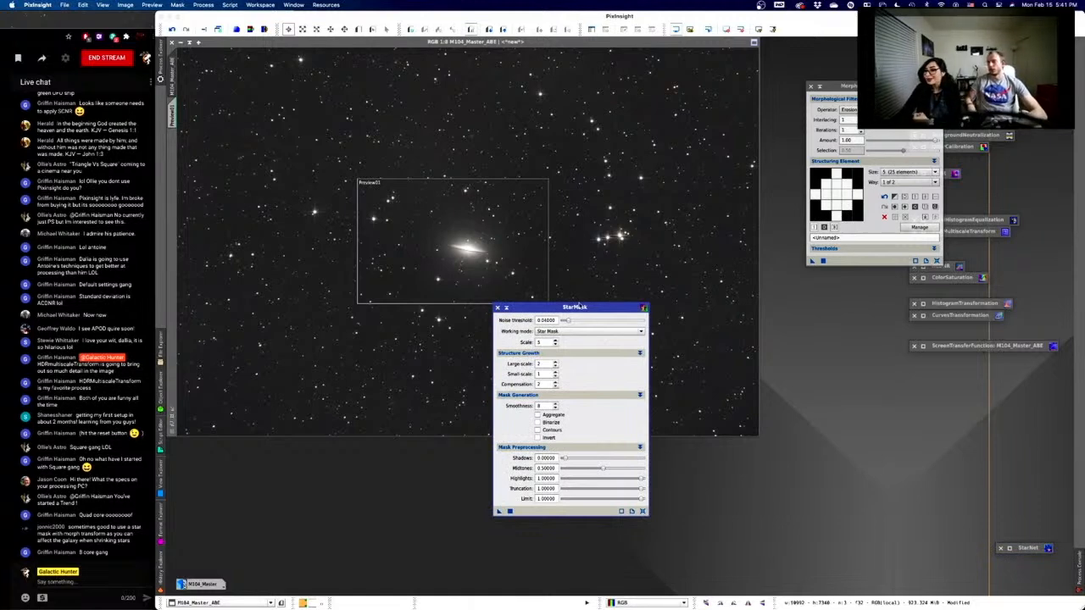
drag(578, 308, 888, 304)
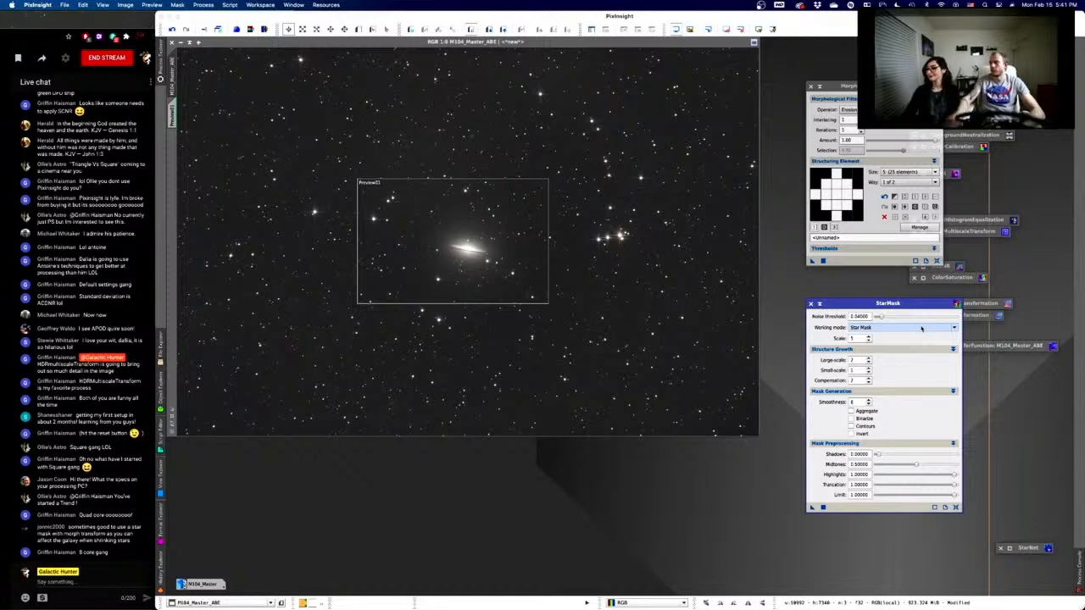
click(1011, 548)
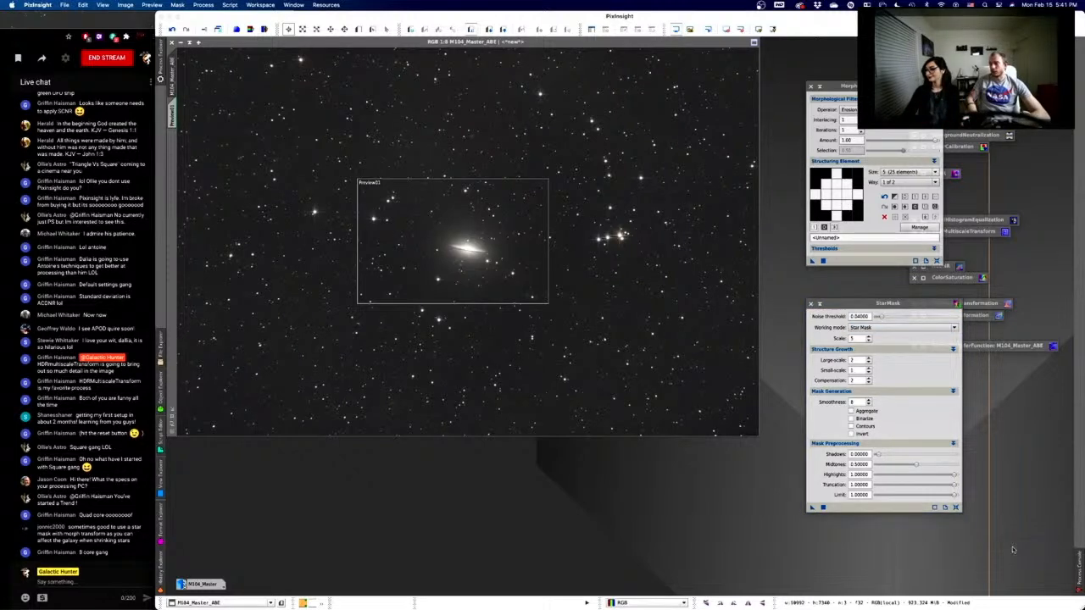
double_click(1011, 548)
drag(850, 71, 893, 238)
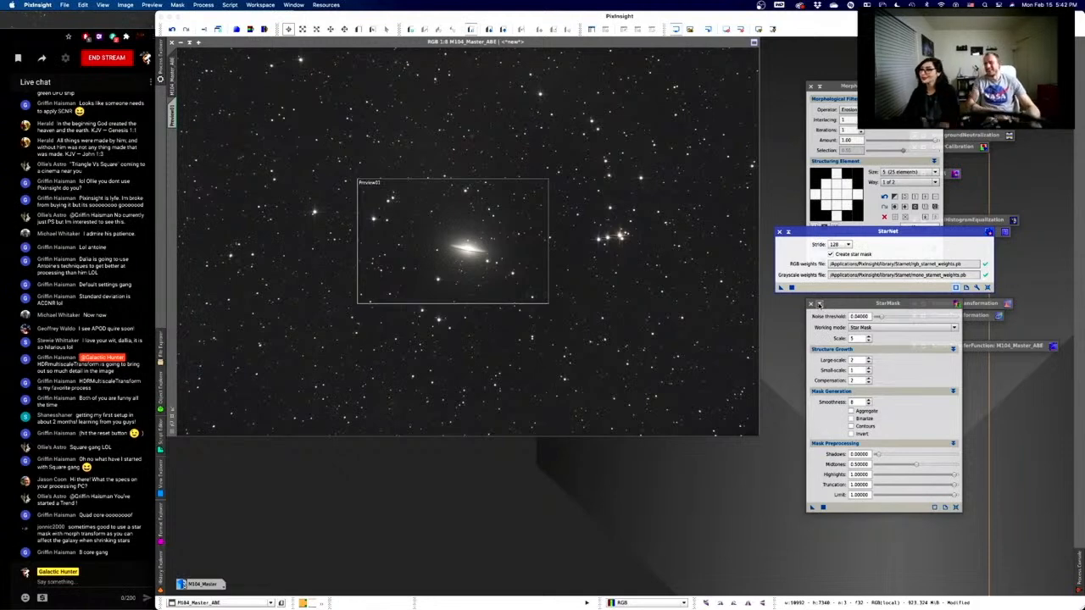
- Collapse StarMask, lower StarNet, and duplicate M104_Master_ABE over the original image
click(818, 304)
drag(847, 236, 852, 306)
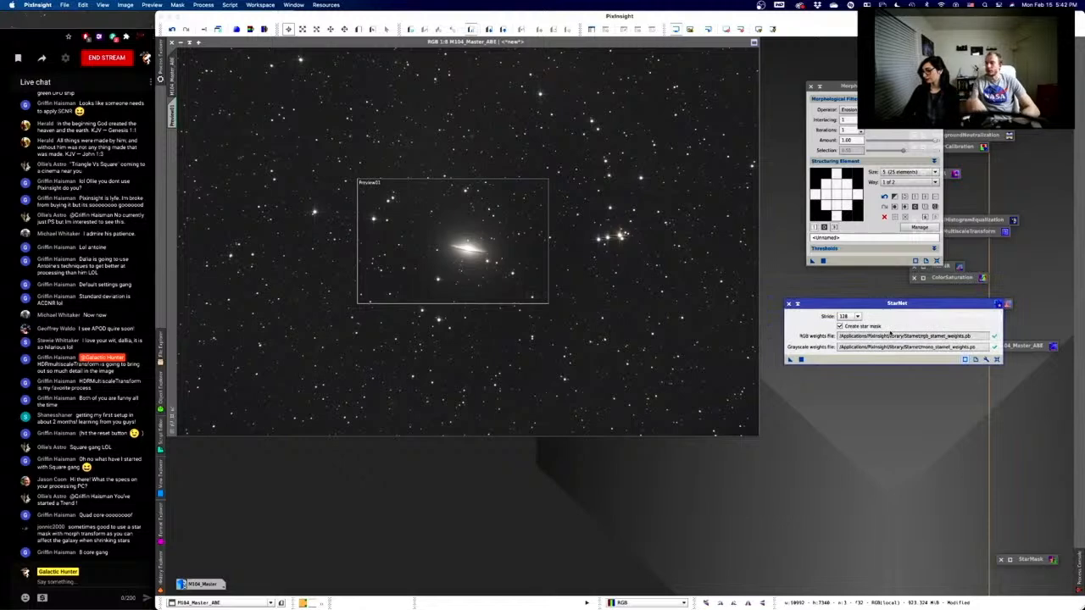
click(340, 47)
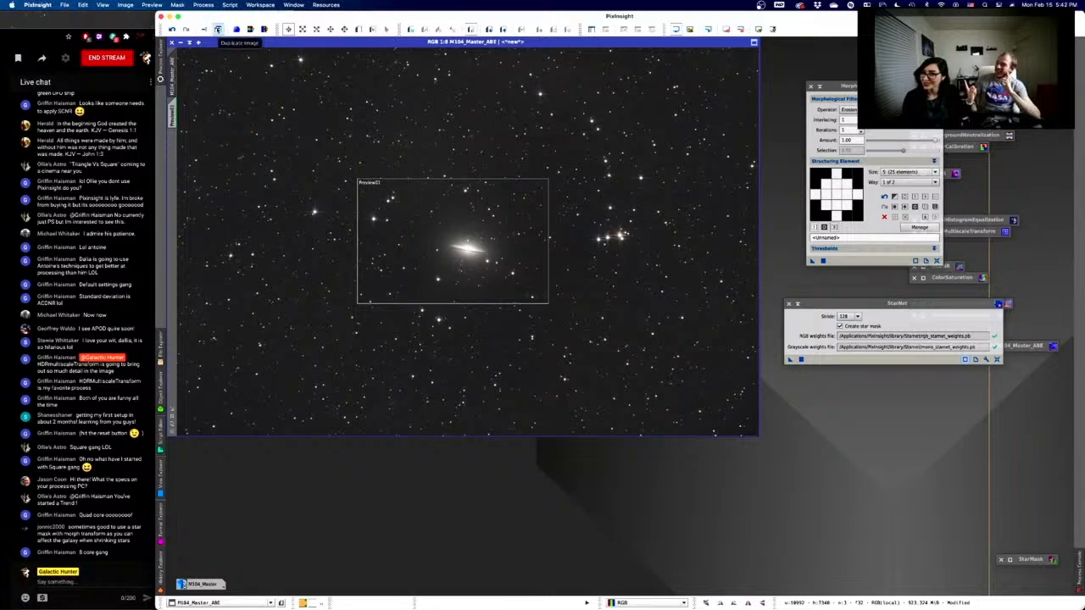
click(218, 29)
mouse_move(373, 111)
mouse_down()
mouse_move(275, 81)
mouse_move(312, 57)
mouse_up()
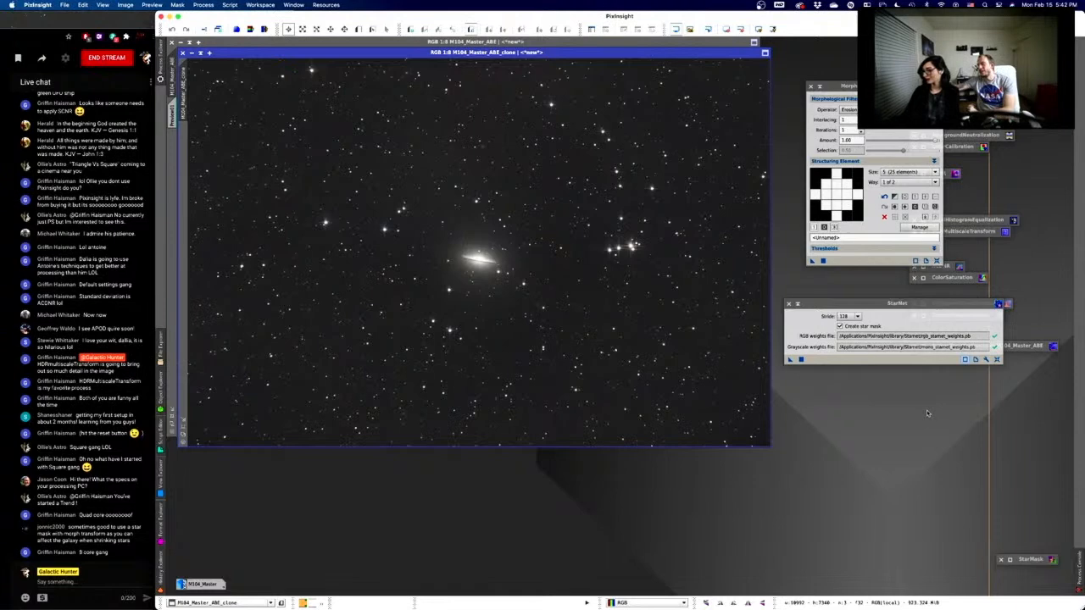
- Keep StarNet's stride at 128 and run it on the duplicated M104 image
click(856, 316)
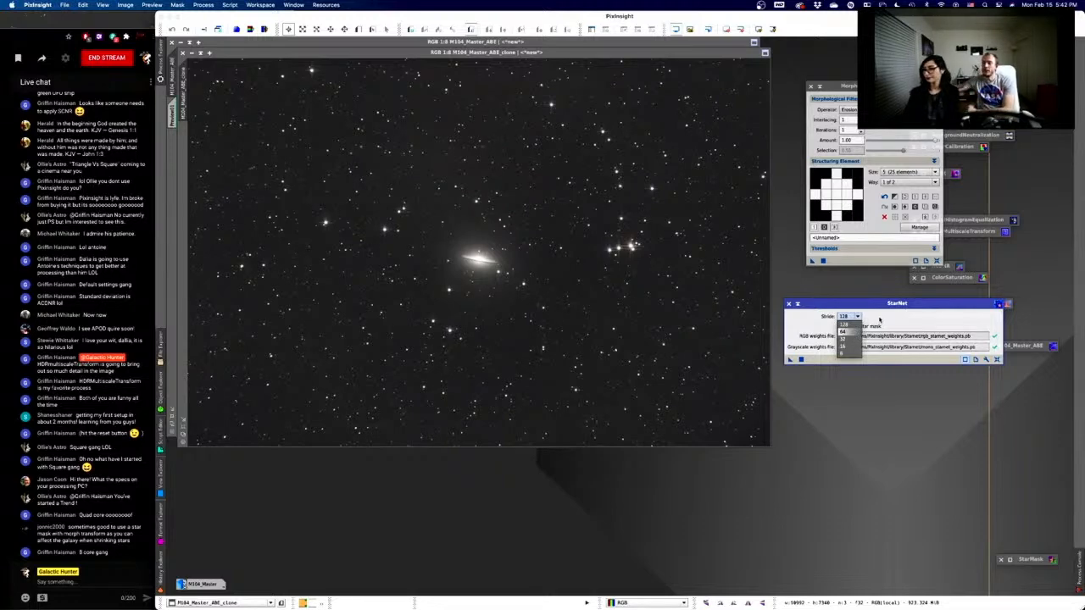
click(880, 320)
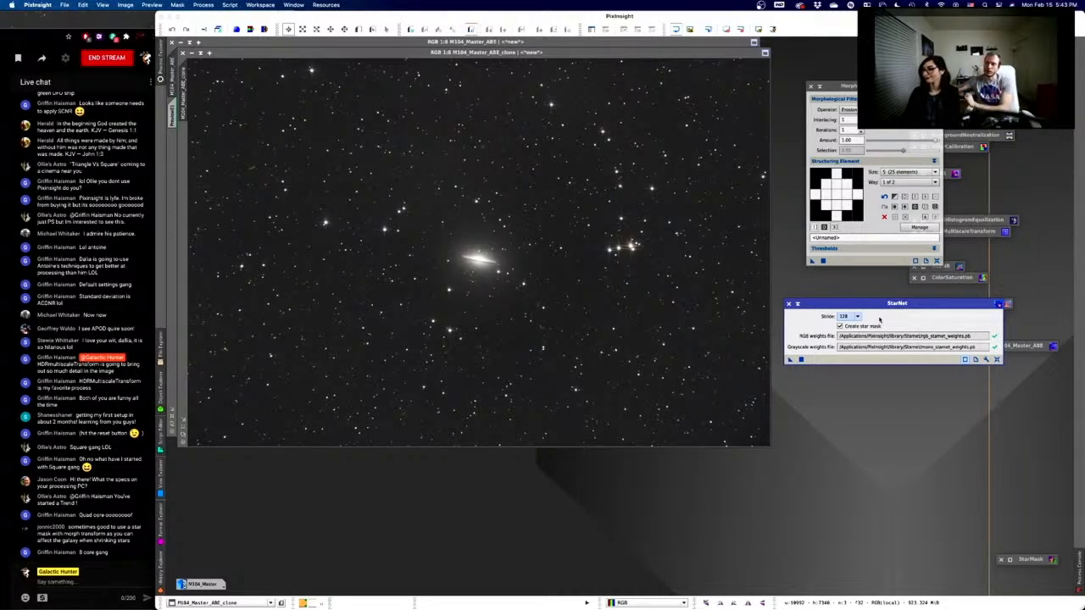
click(801, 359)
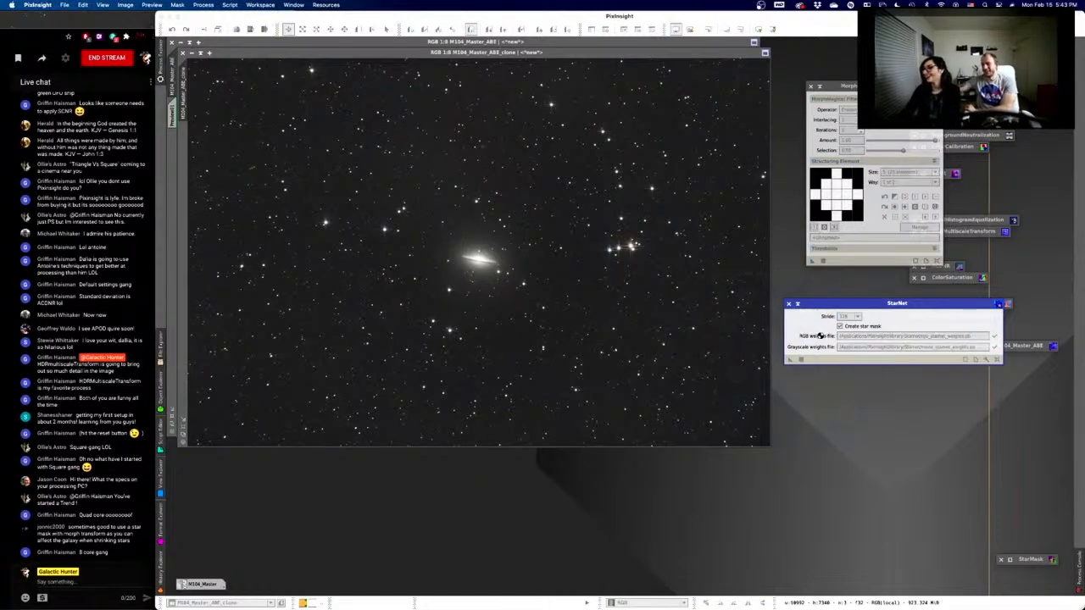
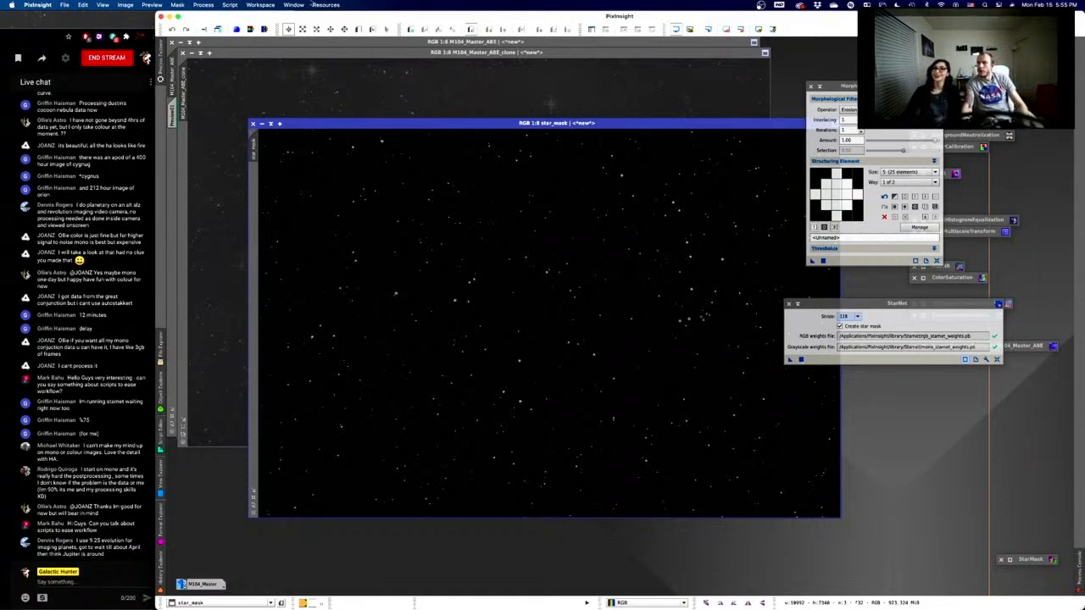
- Open the Script menu to list its script categories
click(233, 5)
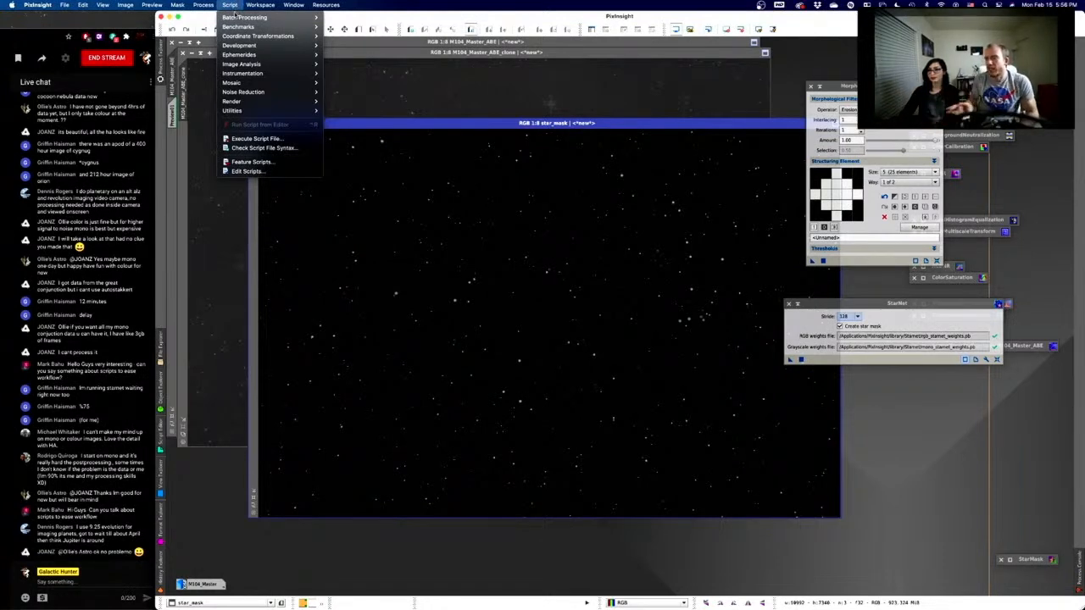
- Launch the Utilities DarkStructureEnhance script and cancel it without running
mouse_move(235, 17)
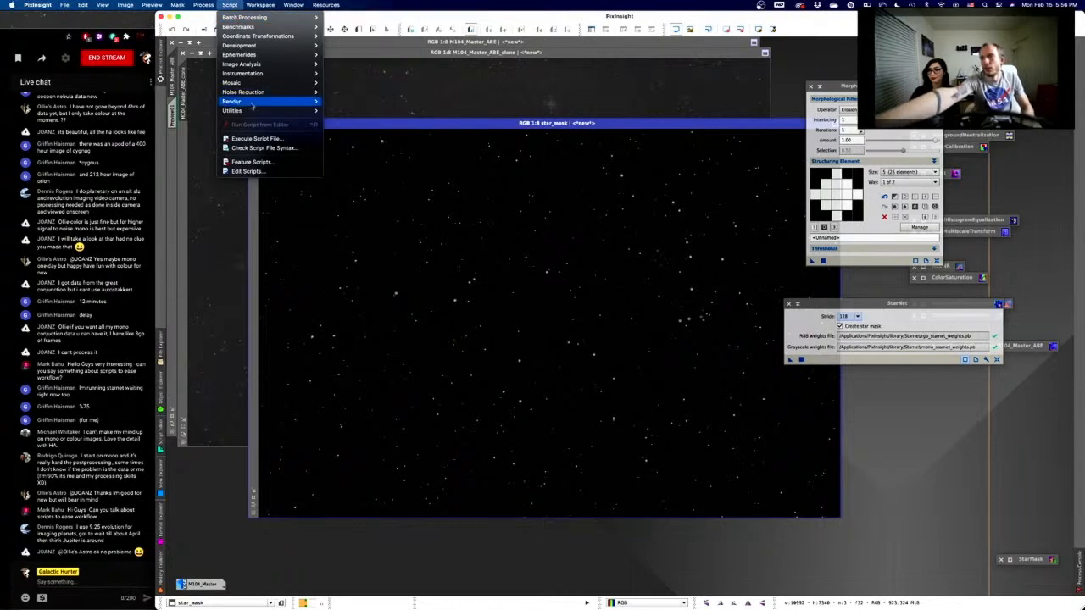
mouse_move(253, 113)
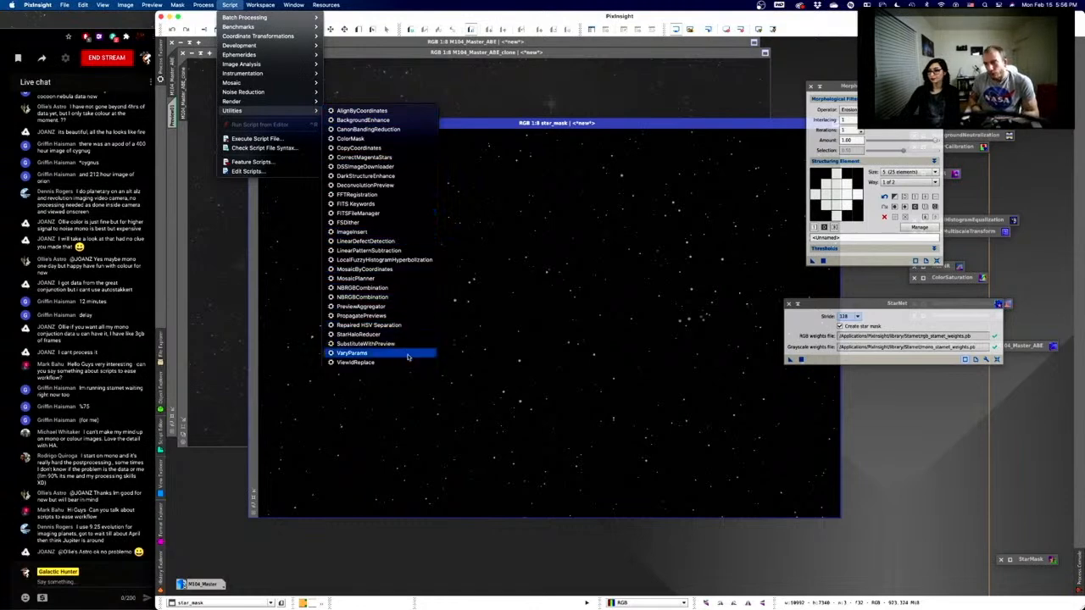
click(414, 177)
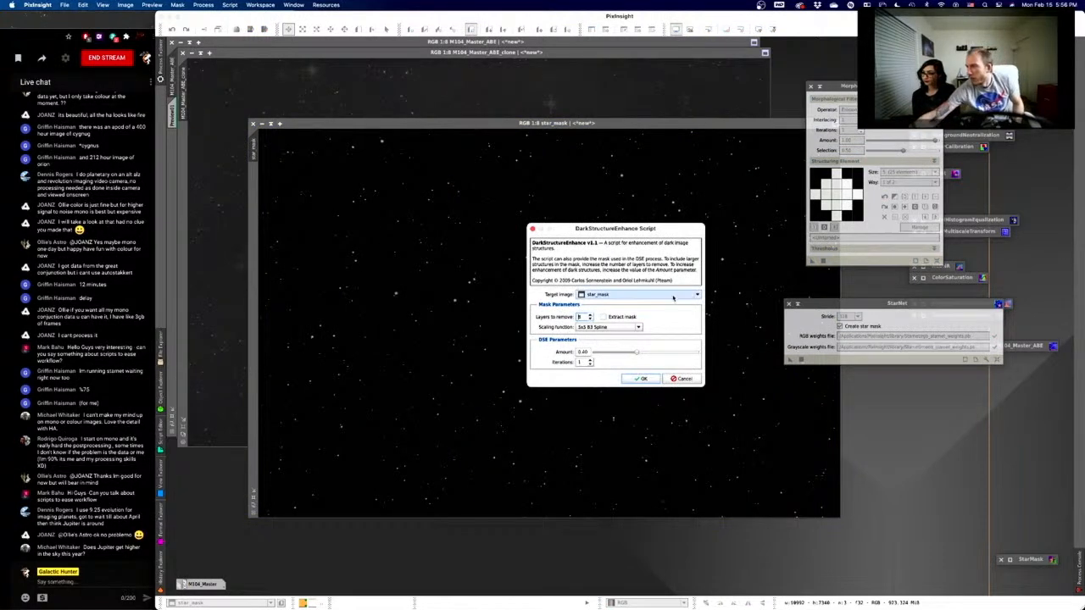
click(685, 378)
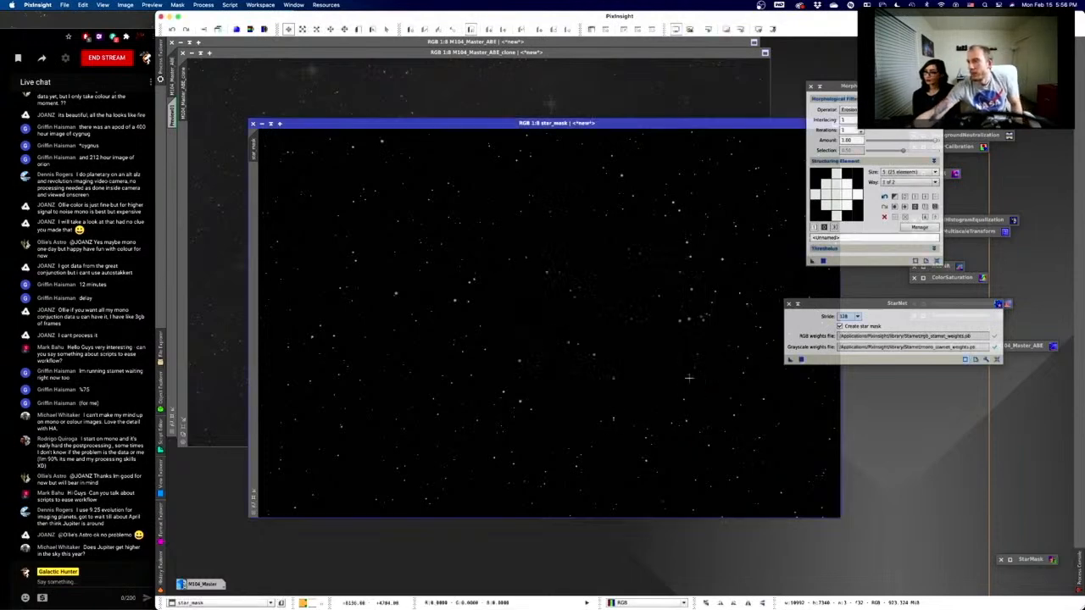
- Launch CorrectMagentaStars, close it unused, and bring M104_Master_ABE_clone to the front
click(230, 4)
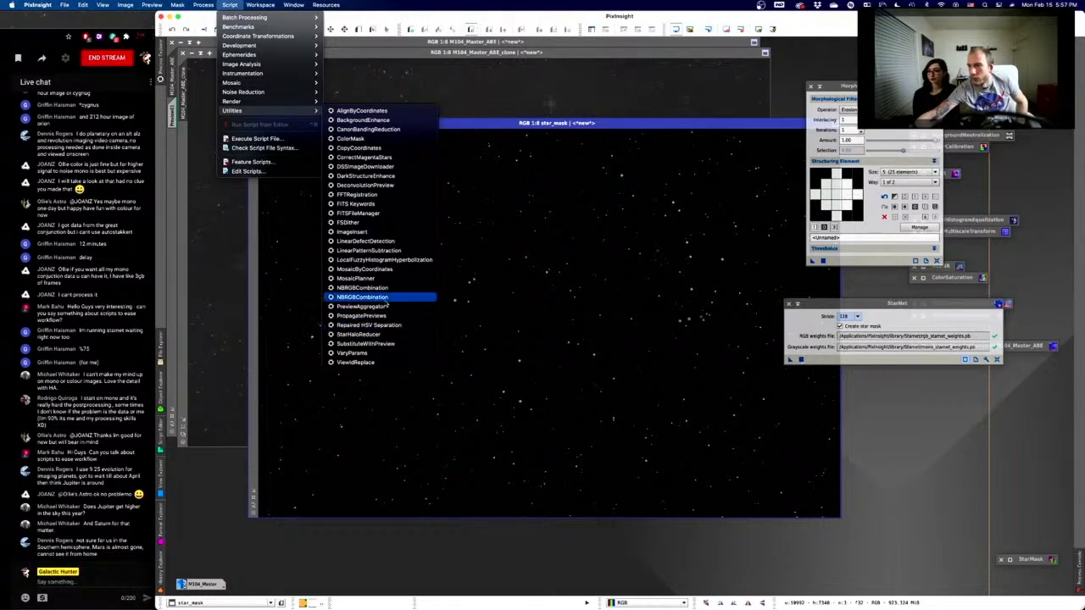
click(377, 159)
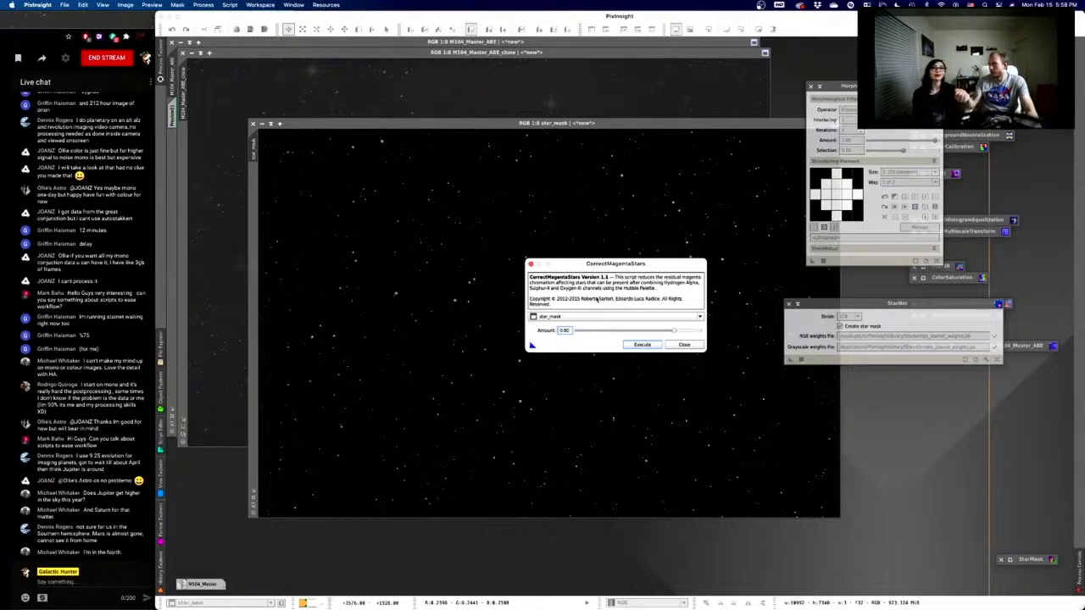
click(684, 345)
click(371, 100)
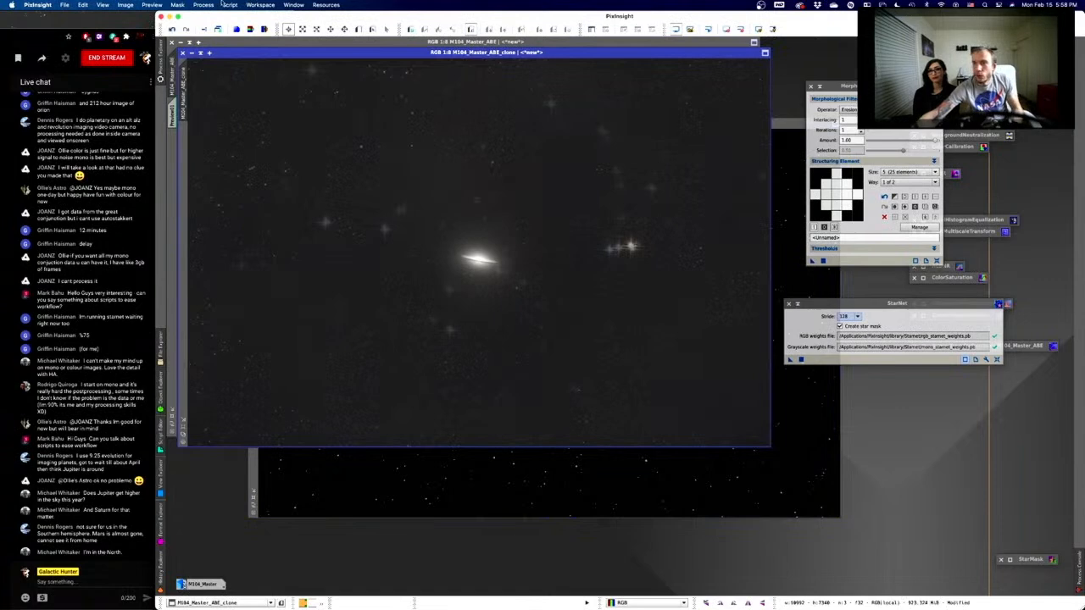
click(229, 4)
mouse_move(231, 110)
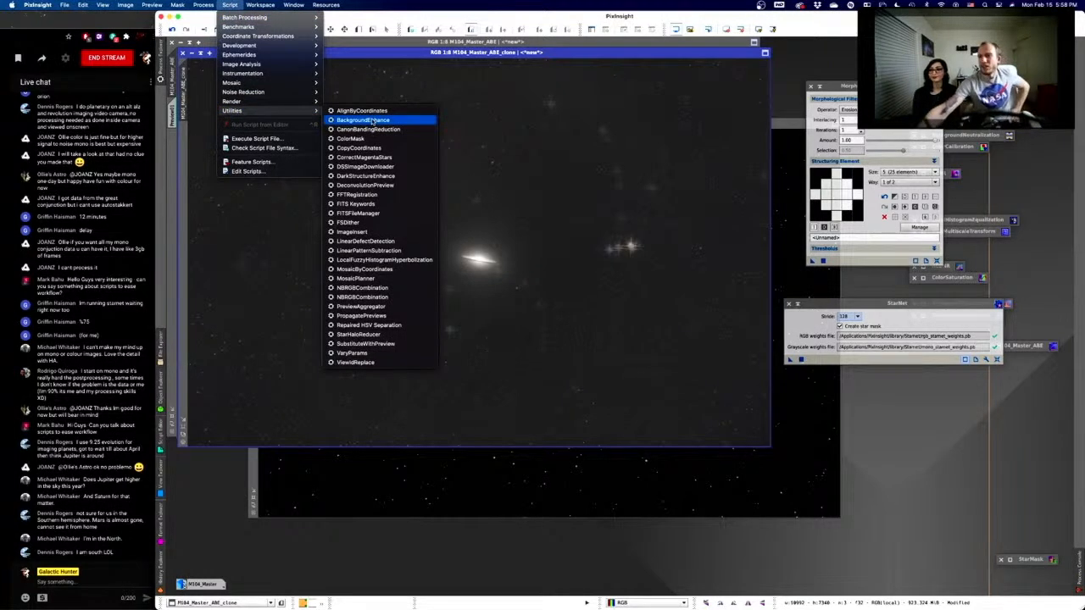
mouse_move(261, 93)
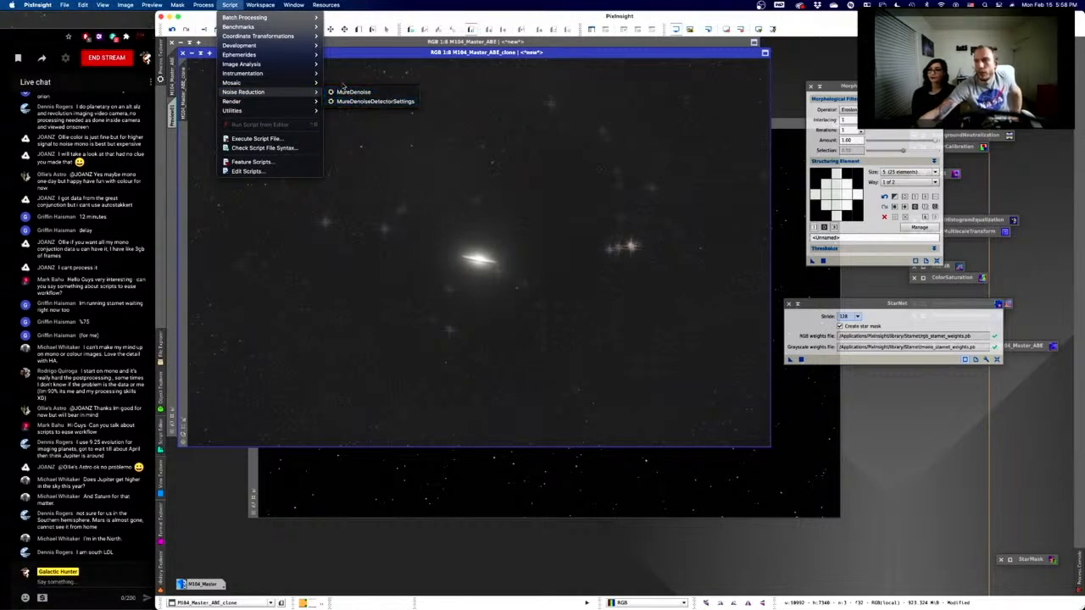
mouse_move(266, 48)
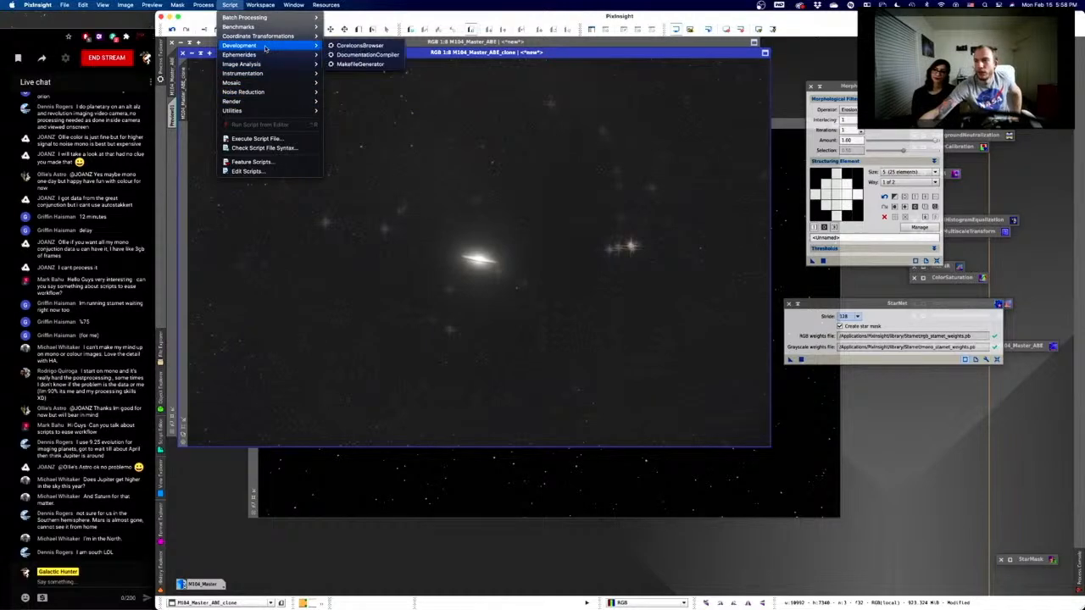
mouse_move(307, 116)
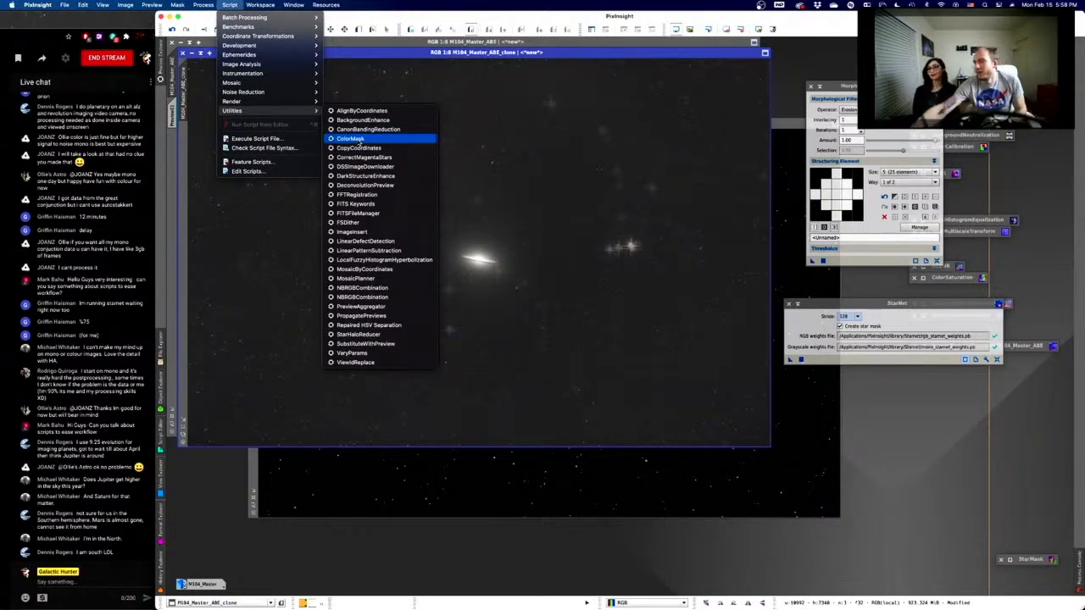
click(356, 139)
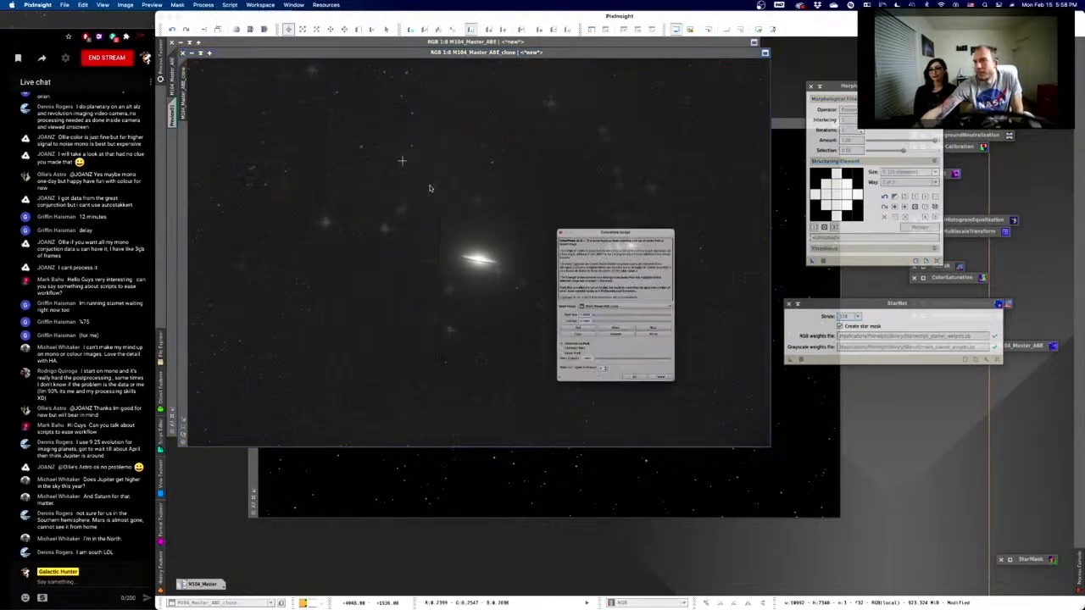
click(556, 342)
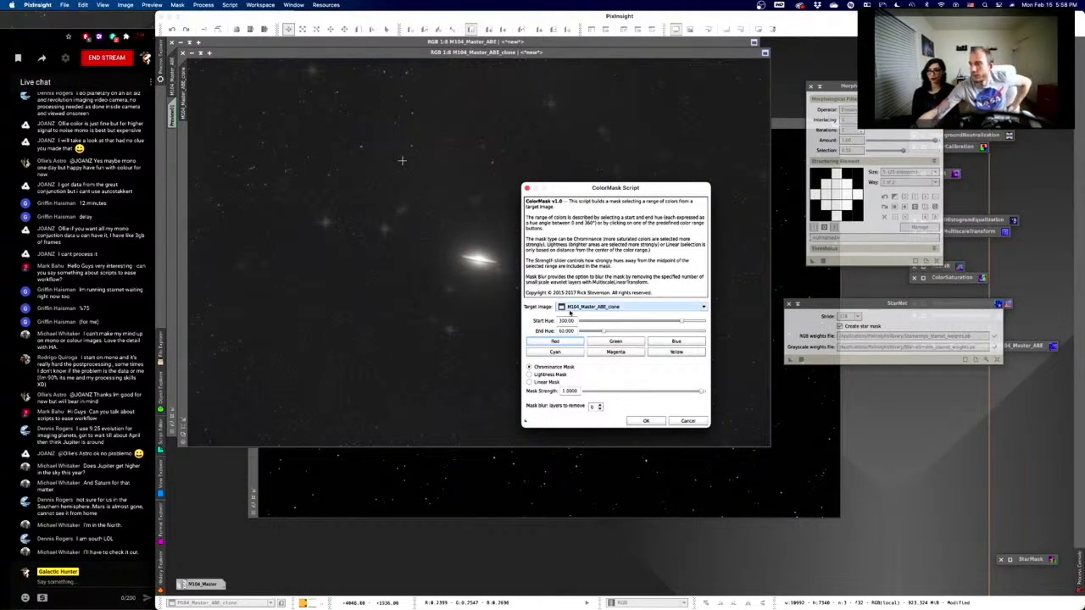
click(688, 420)
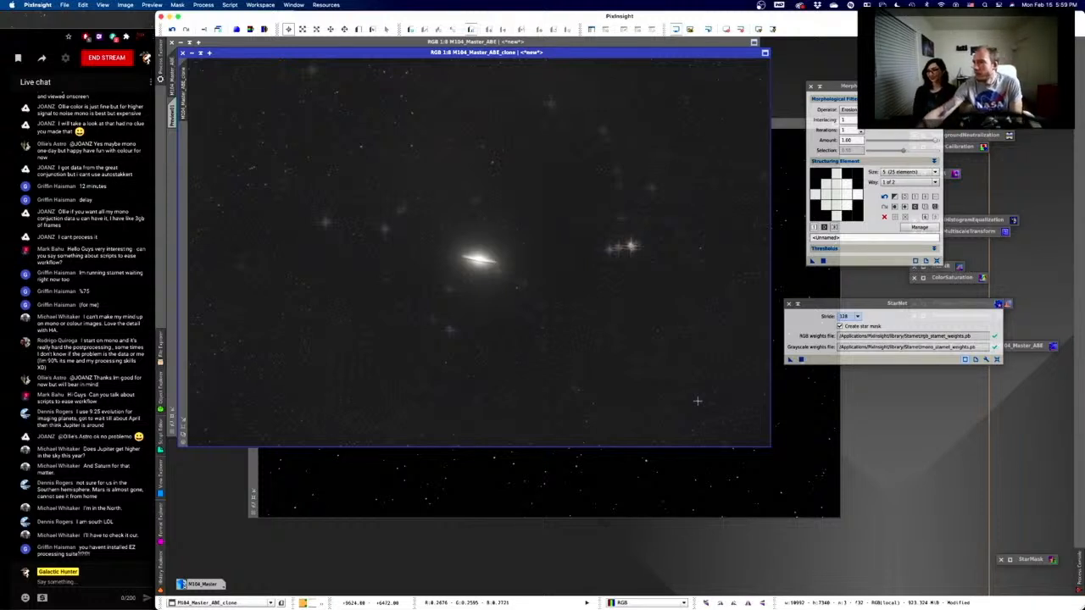
- Close M104_Master_ABE_clone discarding its changes, then shift the star_mask window up-left
click(675, 476)
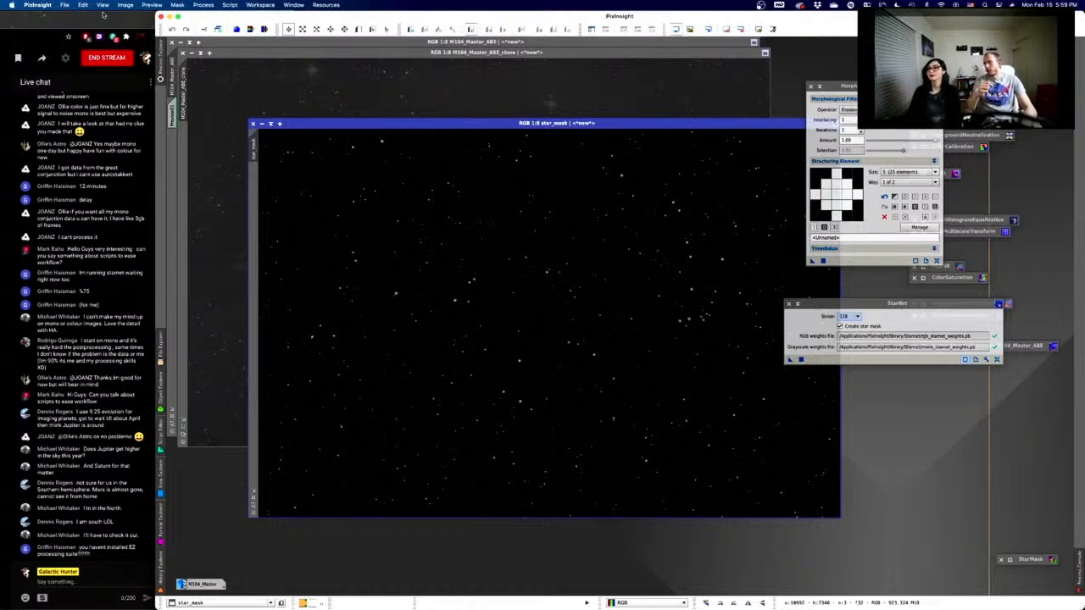
click(344, 59)
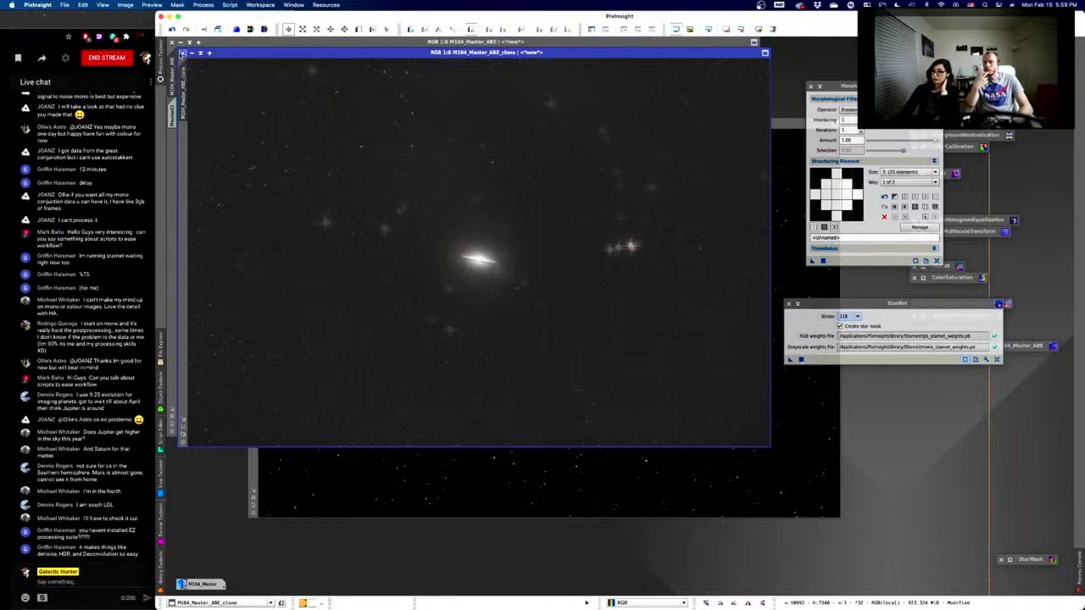
click(182, 52)
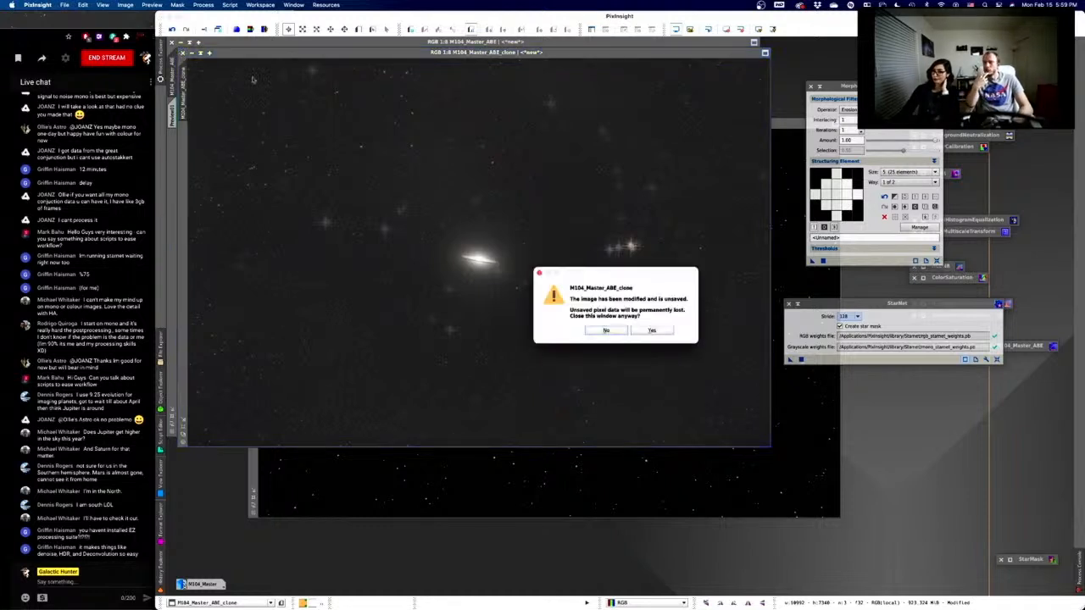
click(652, 330)
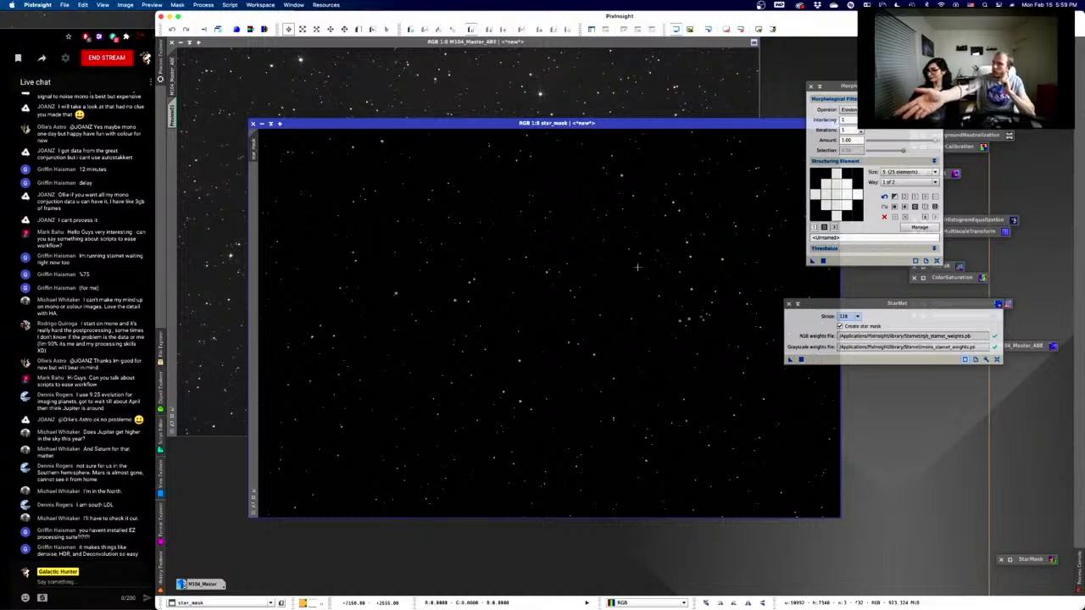
drag(668, 124, 621, 112)
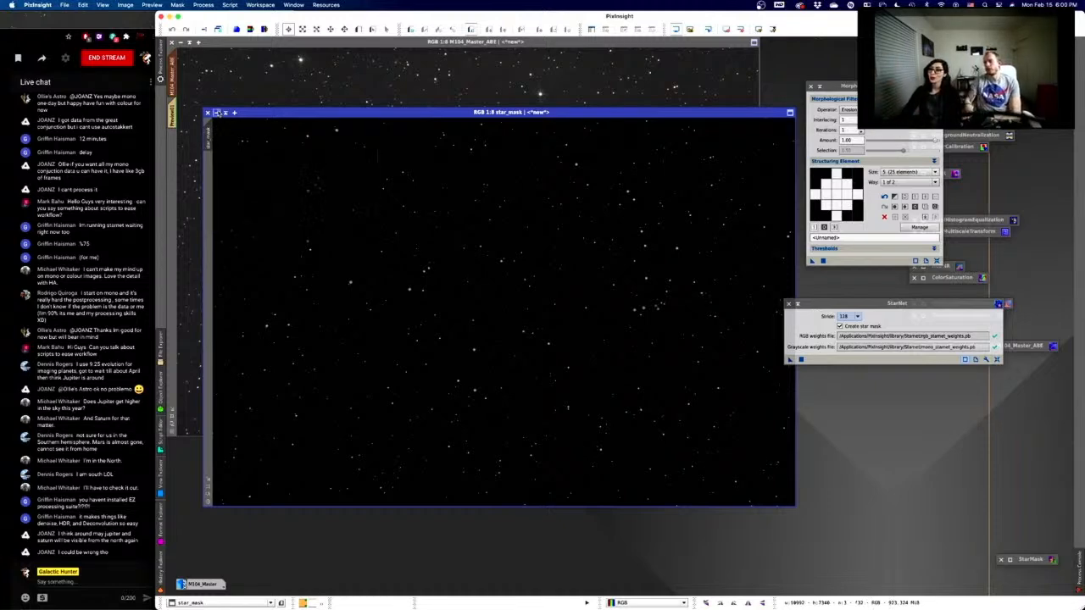
- Iconify star_mask, apply it as M104_Master_ABE's mask, and close StarNet
click(217, 112)
drag(520, 312, 490, 581)
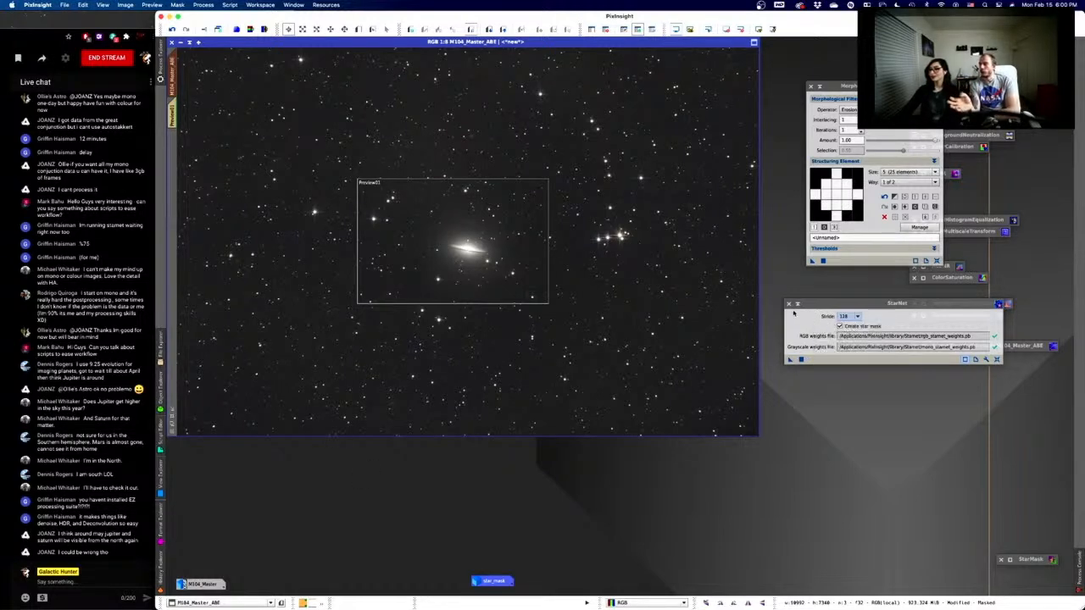
click(796, 304)
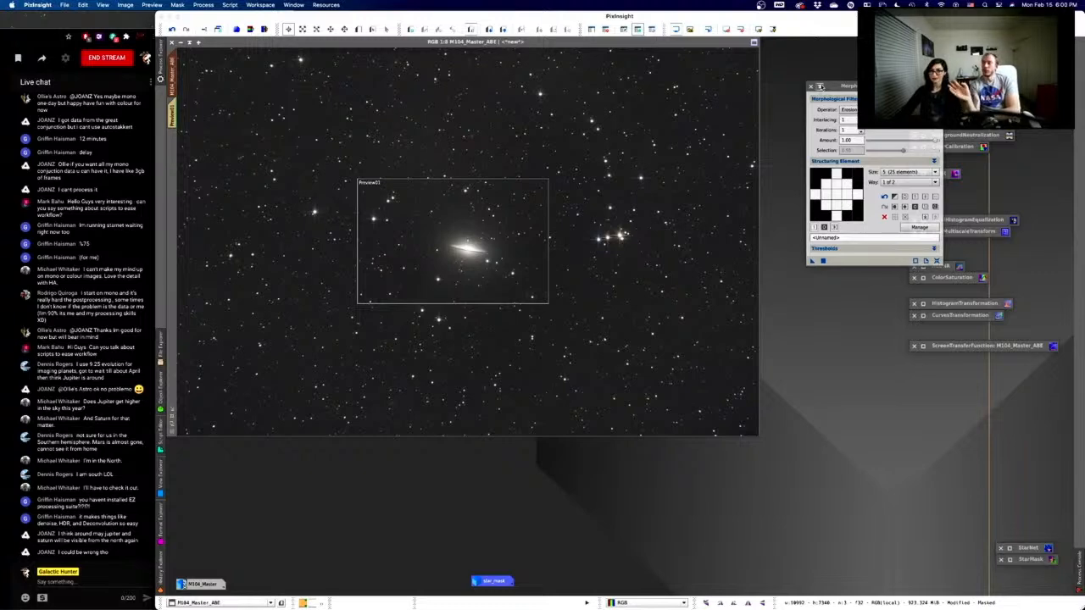
drag(820, 85, 797, 79)
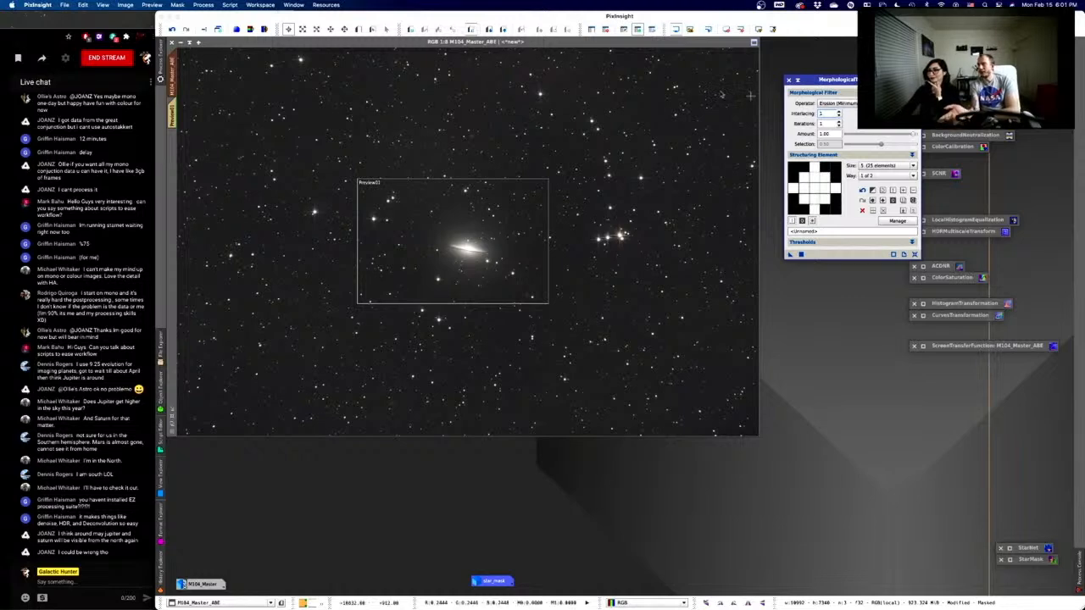
- Check the star_mask overlay on M104_Master_ABE, hide it, and view Preview01
click(653, 31)
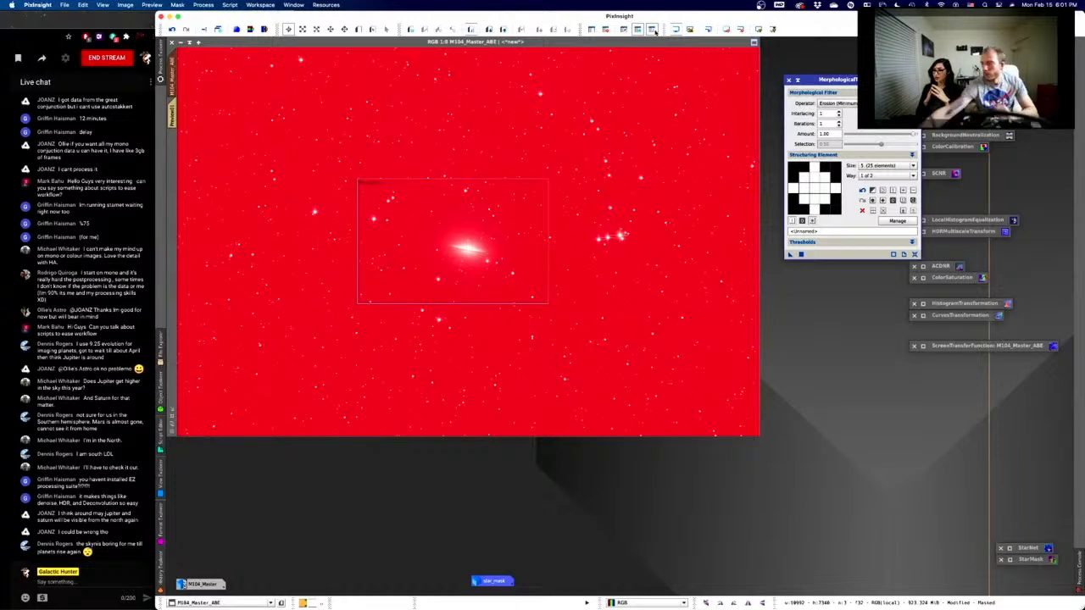
double_click(509, 581)
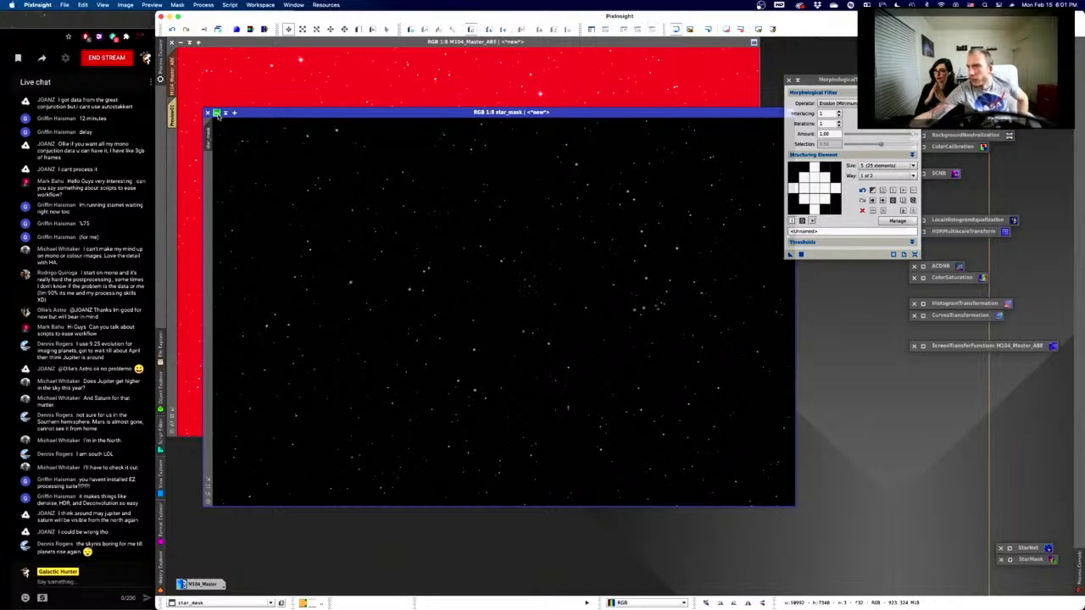
click(216, 112)
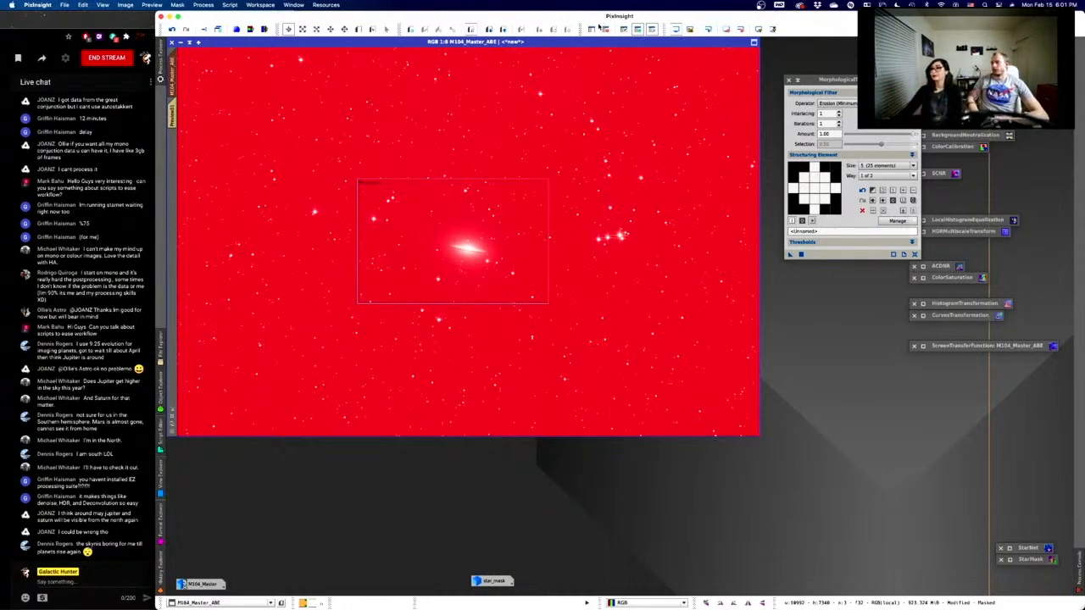
click(651, 30)
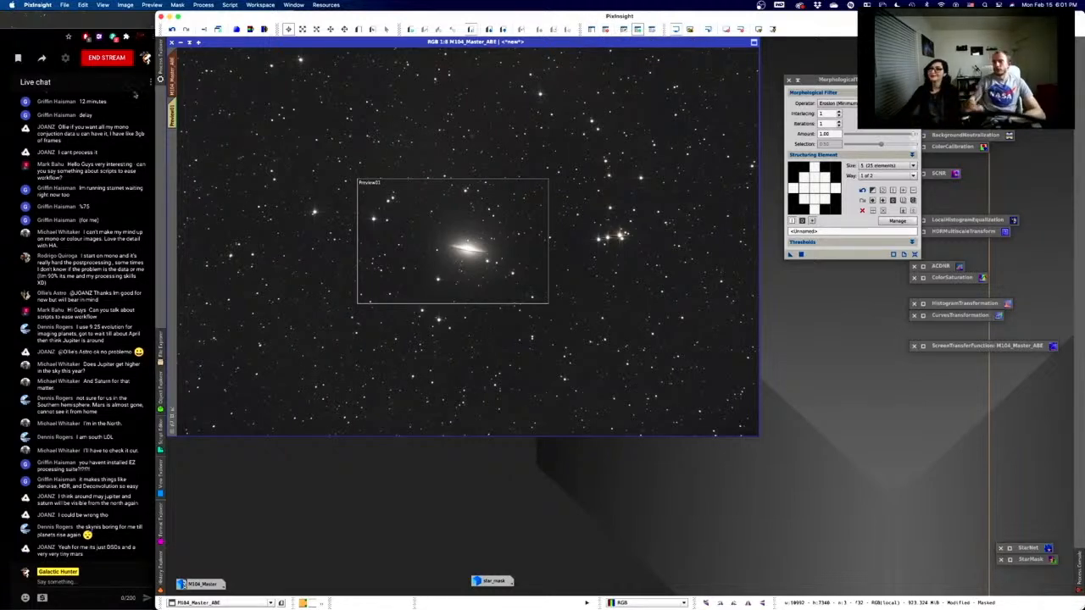
click(171, 111)
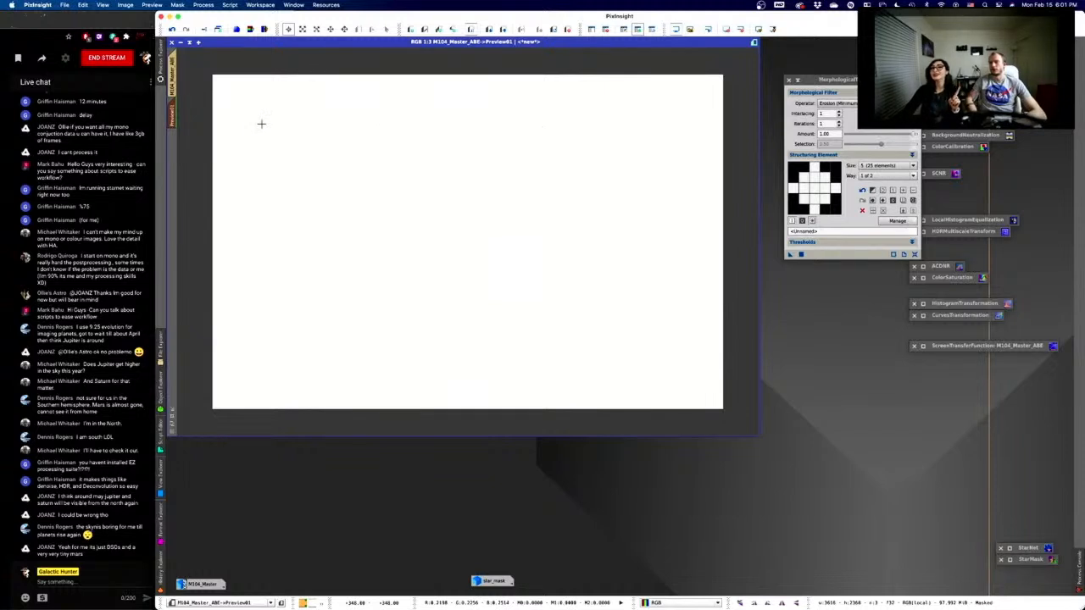
- Reset and then delete the old Preview01 from M104_Master_ABE
right_click(167, 115)
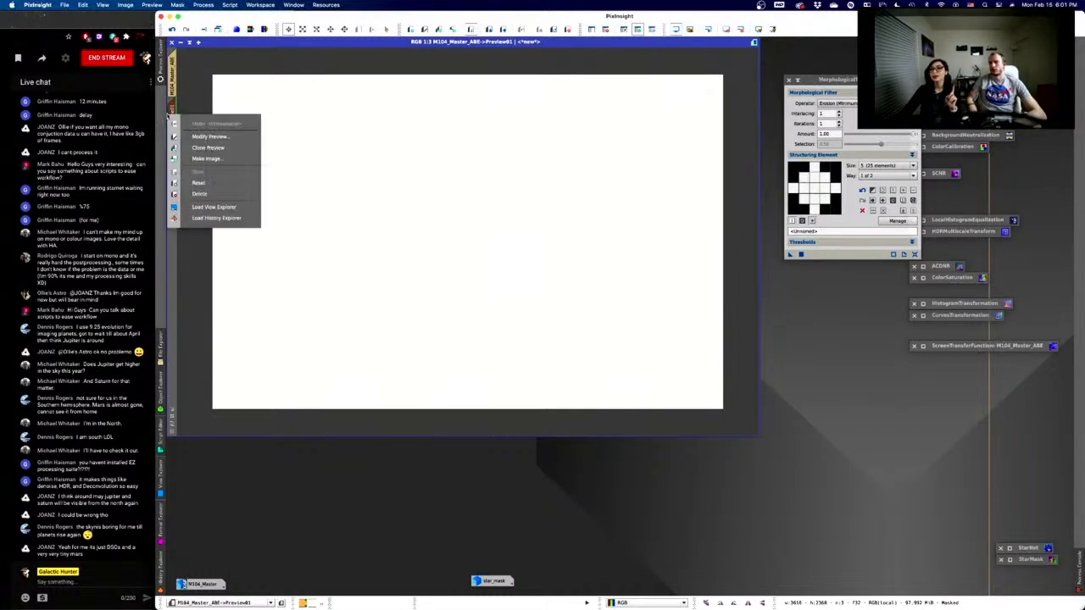
click(213, 185)
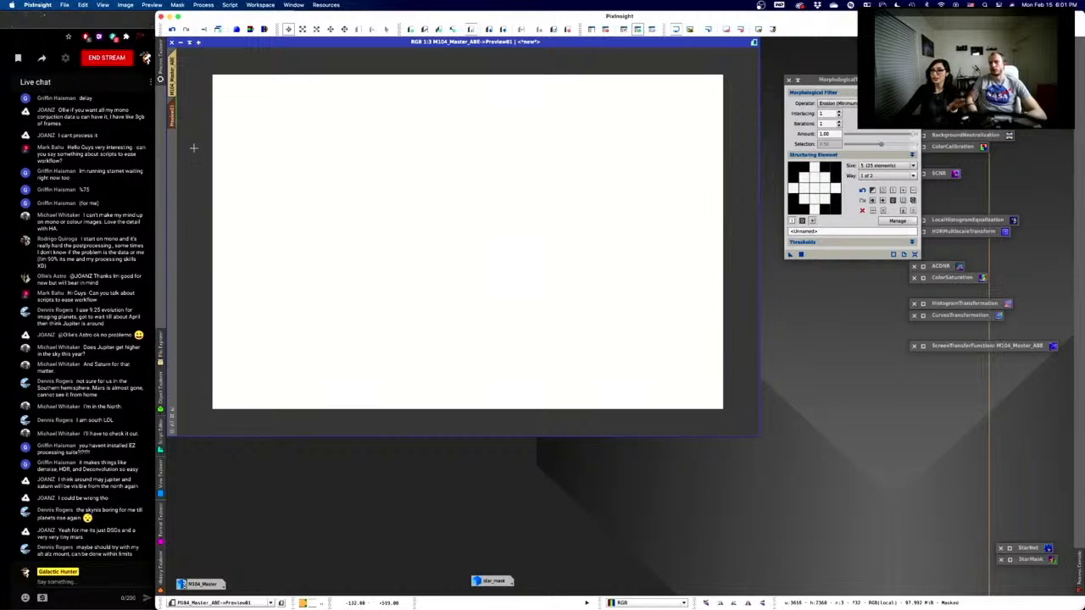
right_click(172, 110)
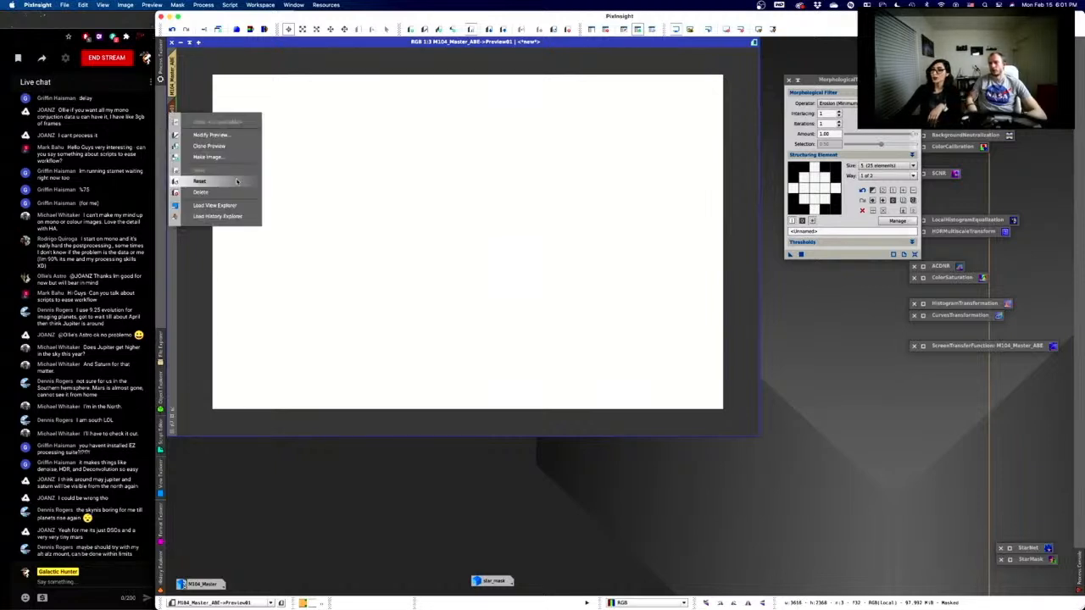
click(233, 189)
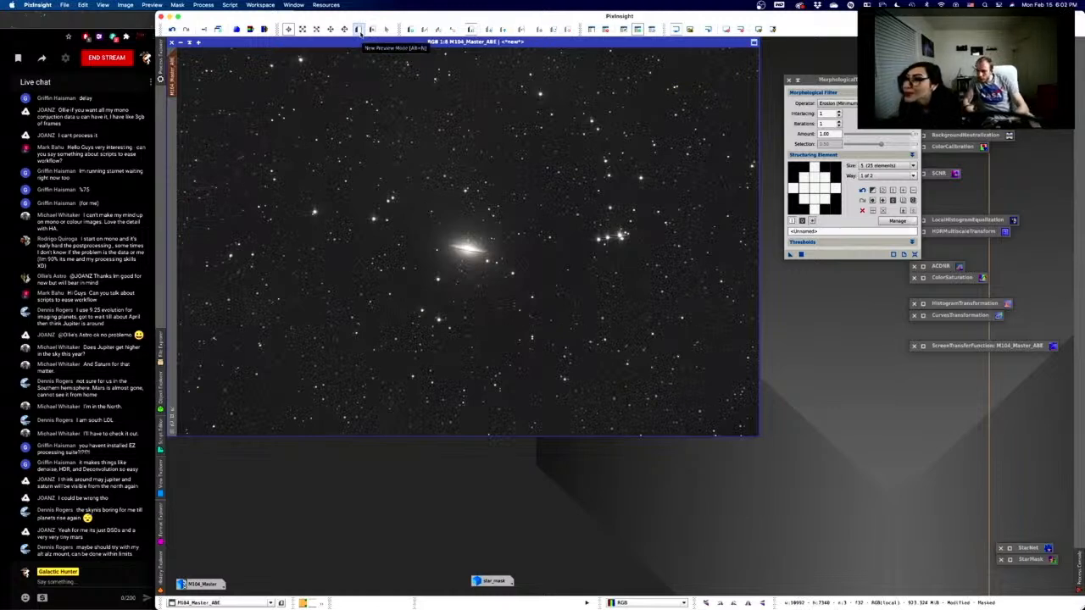
- Draw a new Preview01 rectangle around the central galaxy and display it
click(359, 30)
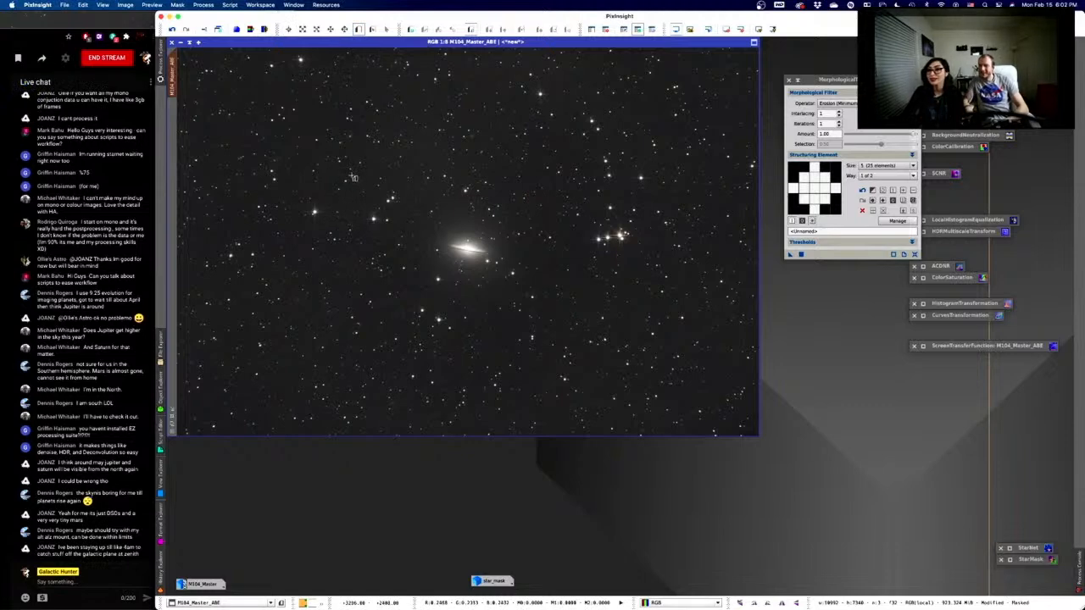
drag(354, 178, 568, 312)
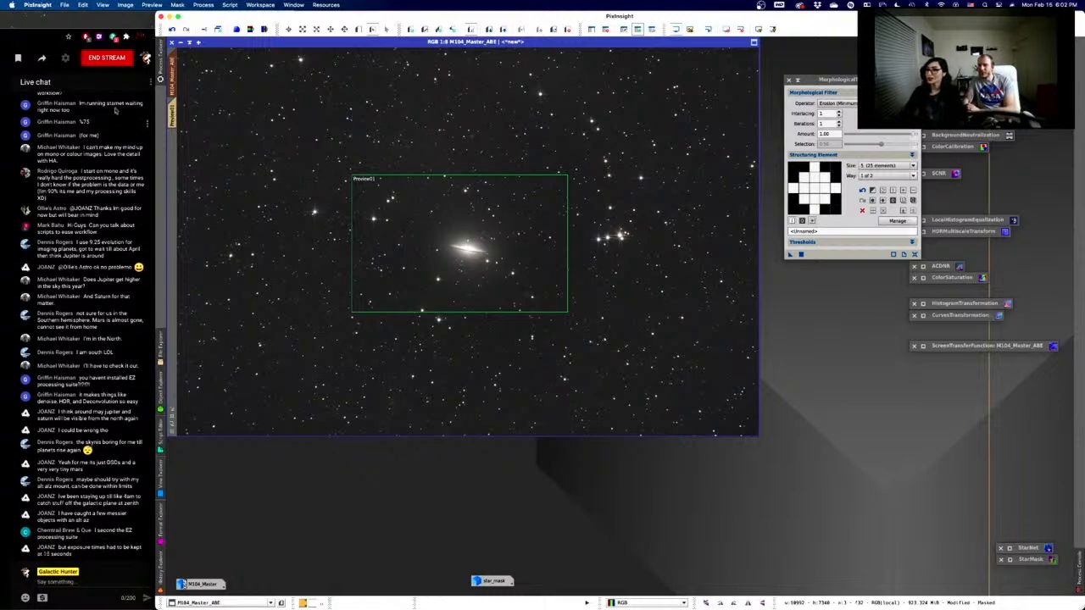
click(173, 113)
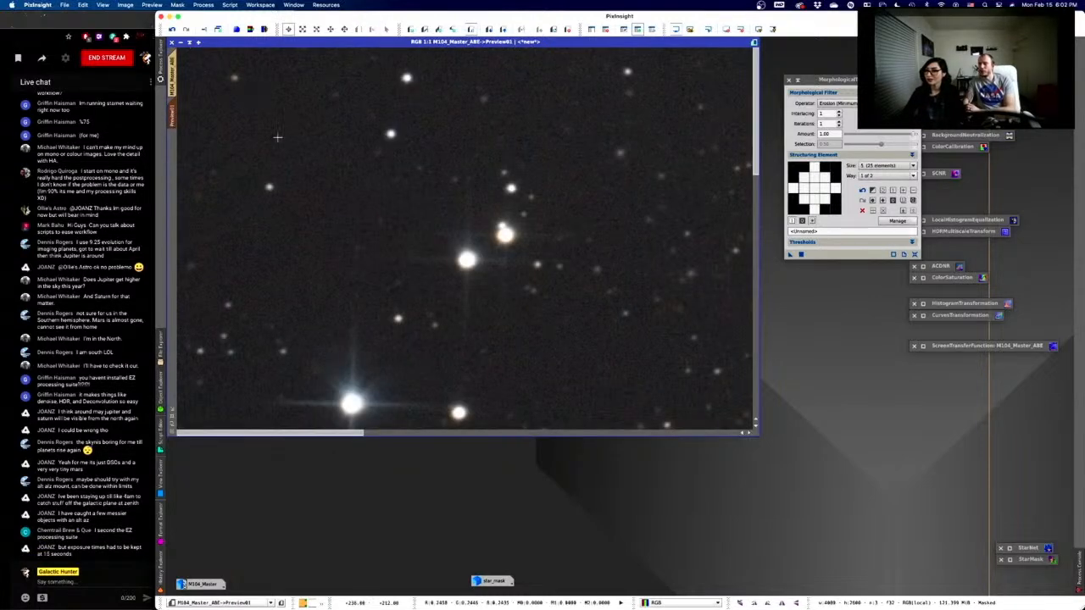
- Apply the Erosion MorphologicalTransformation to Preview01 through the star mask
scroll(425, 165, down, 7)
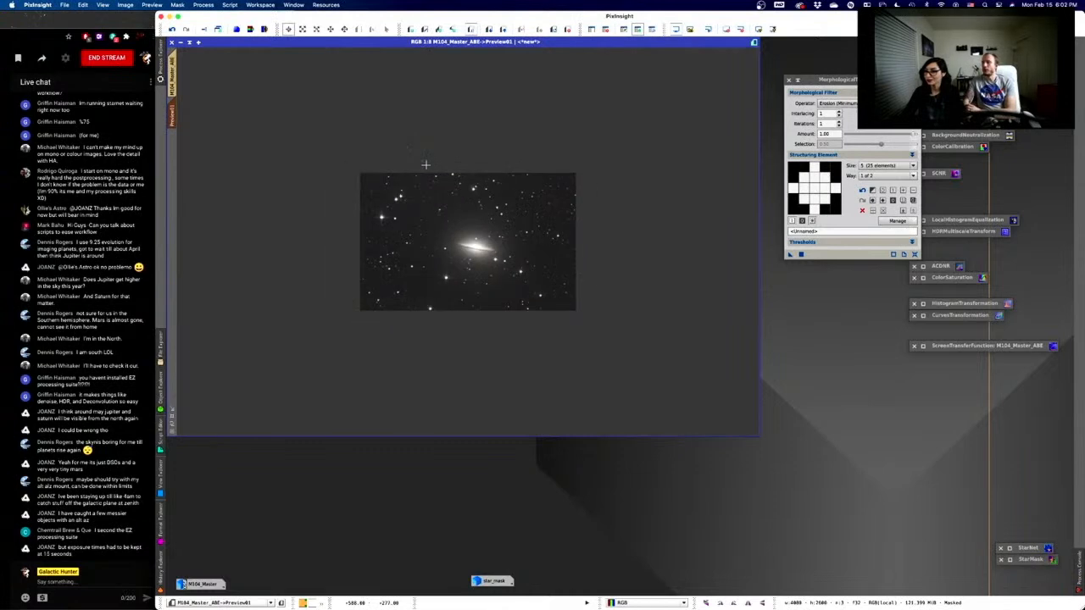
scroll(425, 164, up, 5)
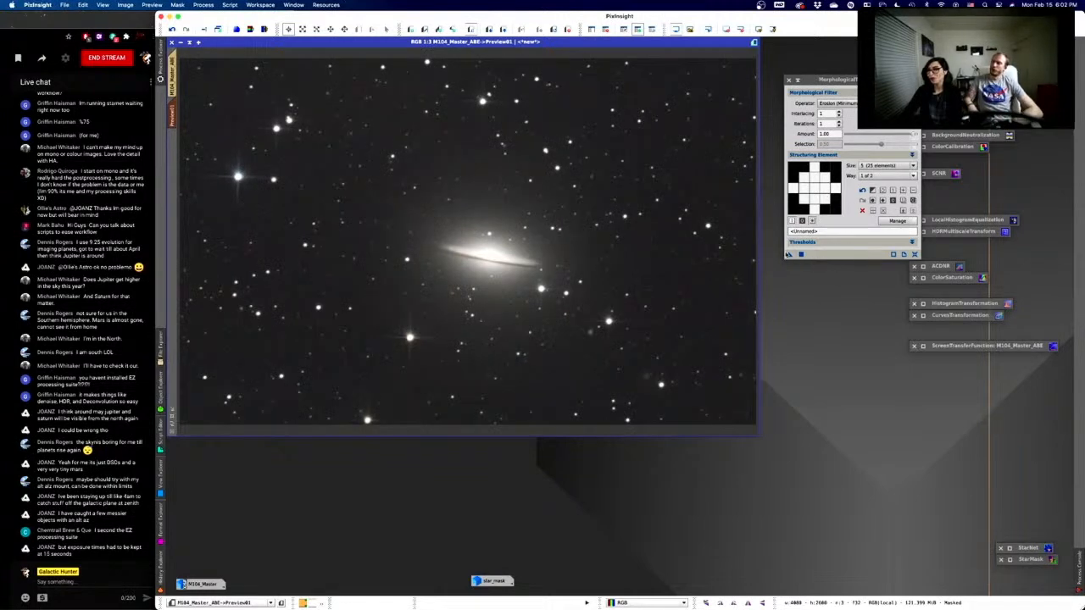
click(819, 256)
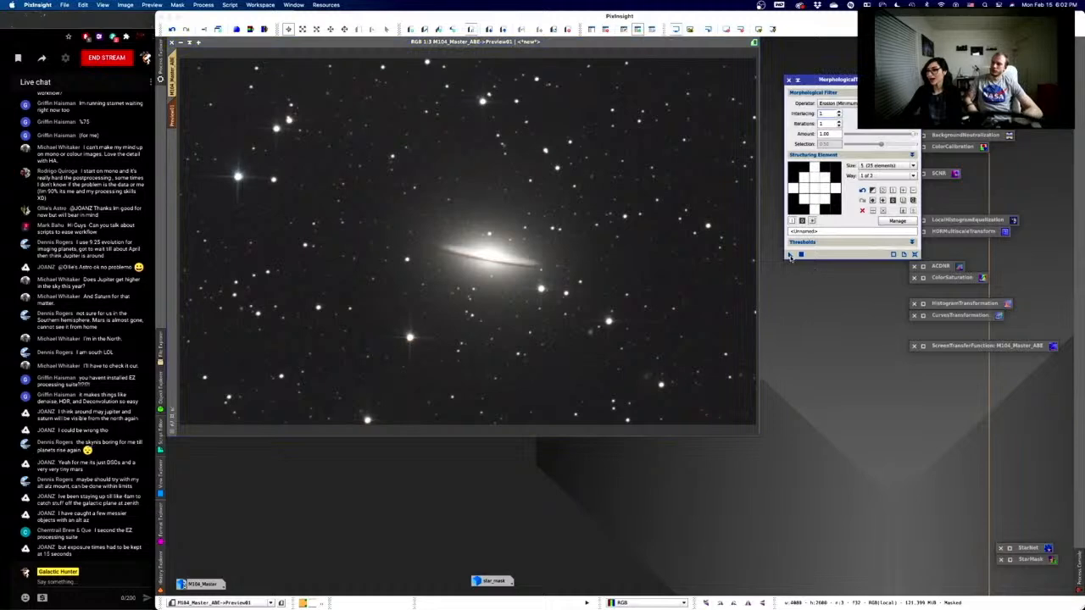
drag(791, 255, 399, 259)
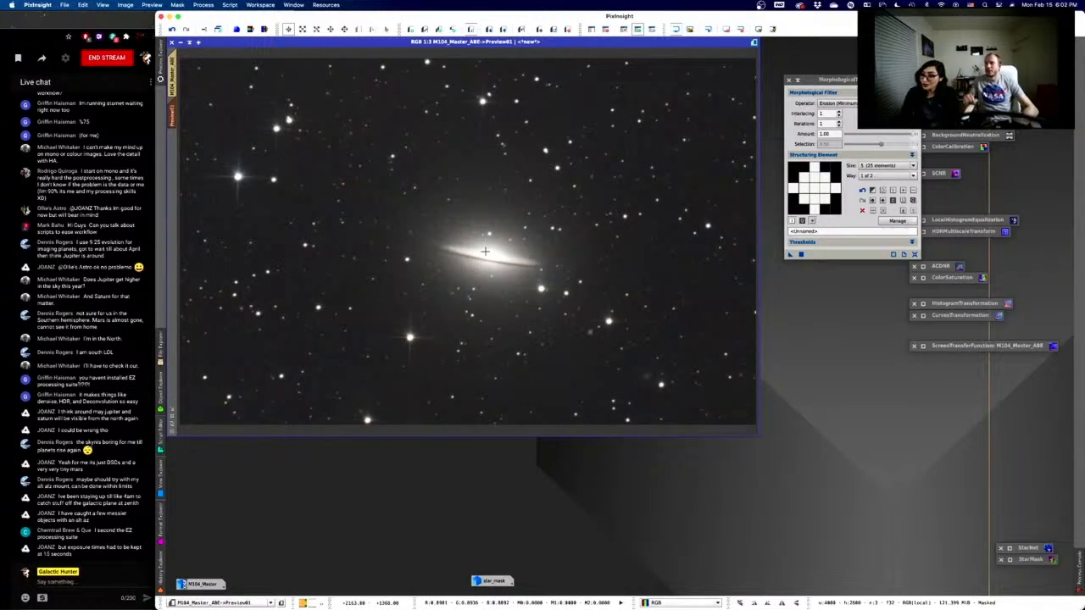
right_click(486, 252)
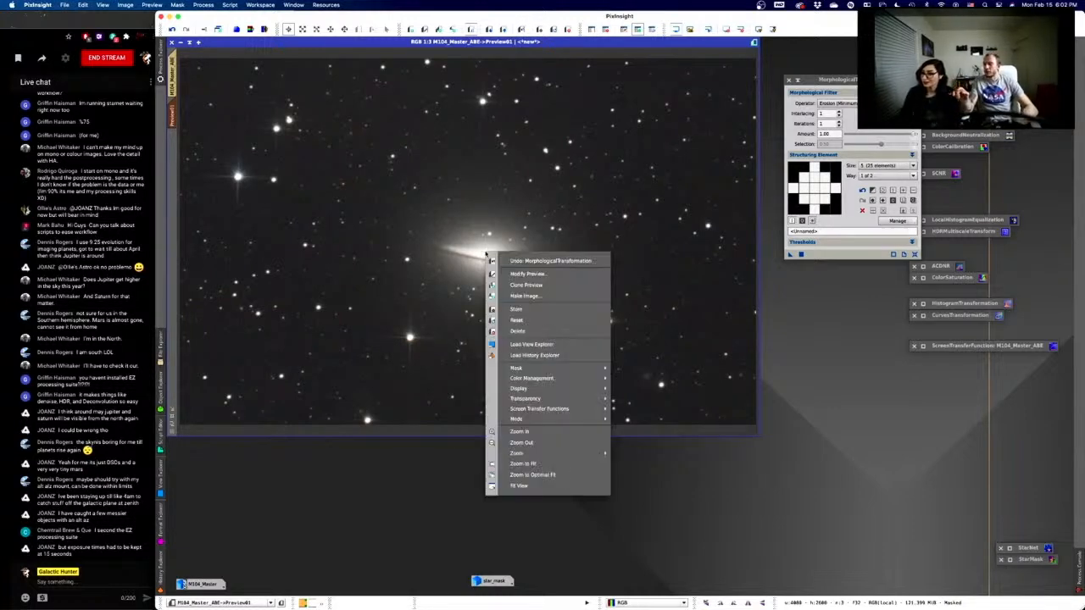
click(538, 261)
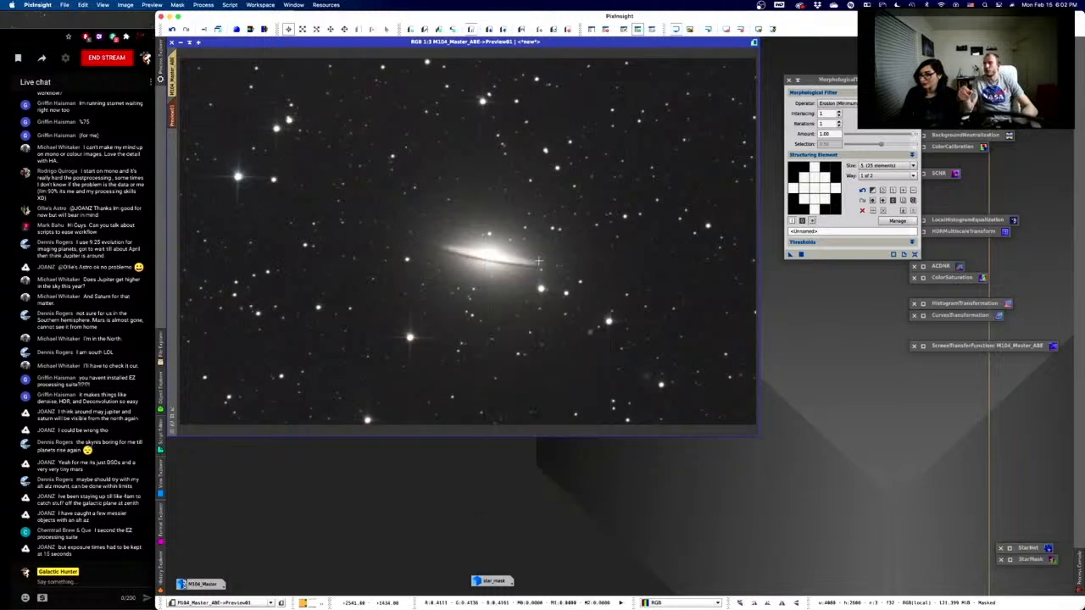
right_click(538, 261)
click(554, 269)
right_click(545, 246)
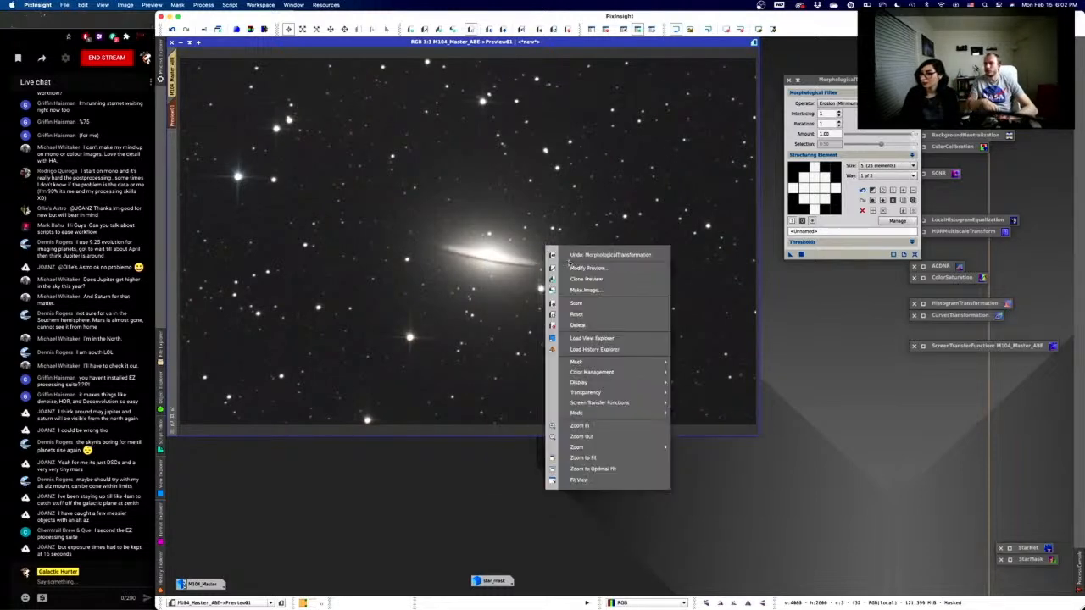
click(568, 255)
right_click(567, 253)
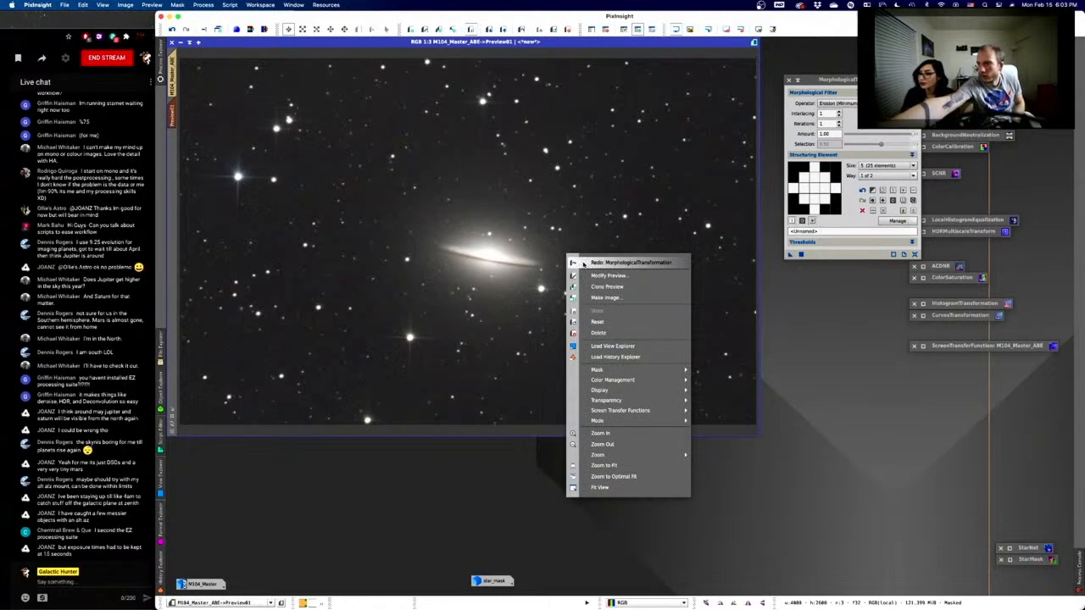
click(584, 265)
right_click(578, 262)
click(608, 267)
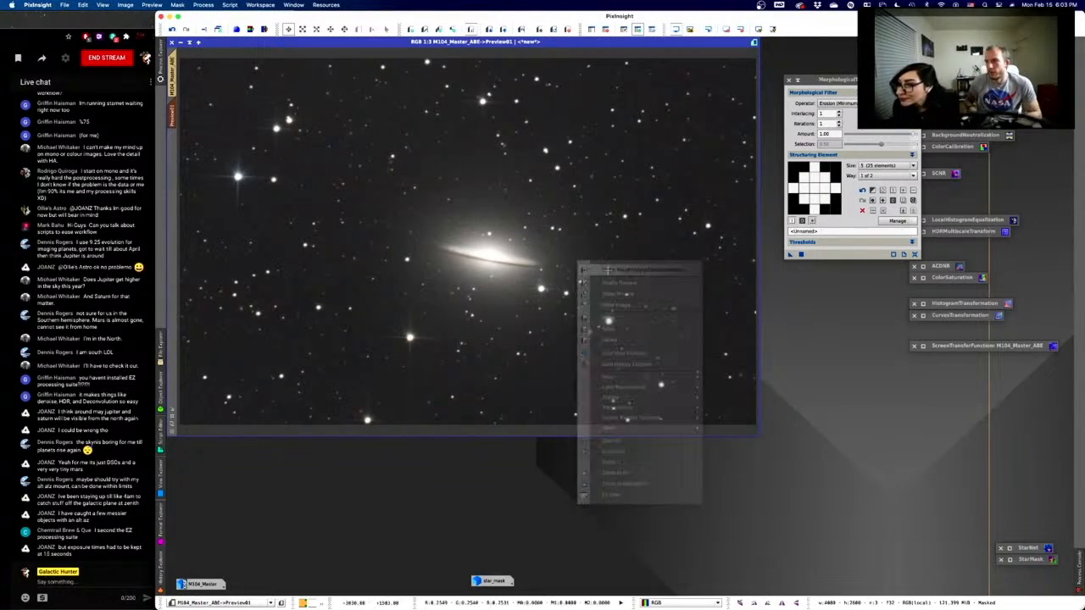
right_click(570, 255)
click(589, 264)
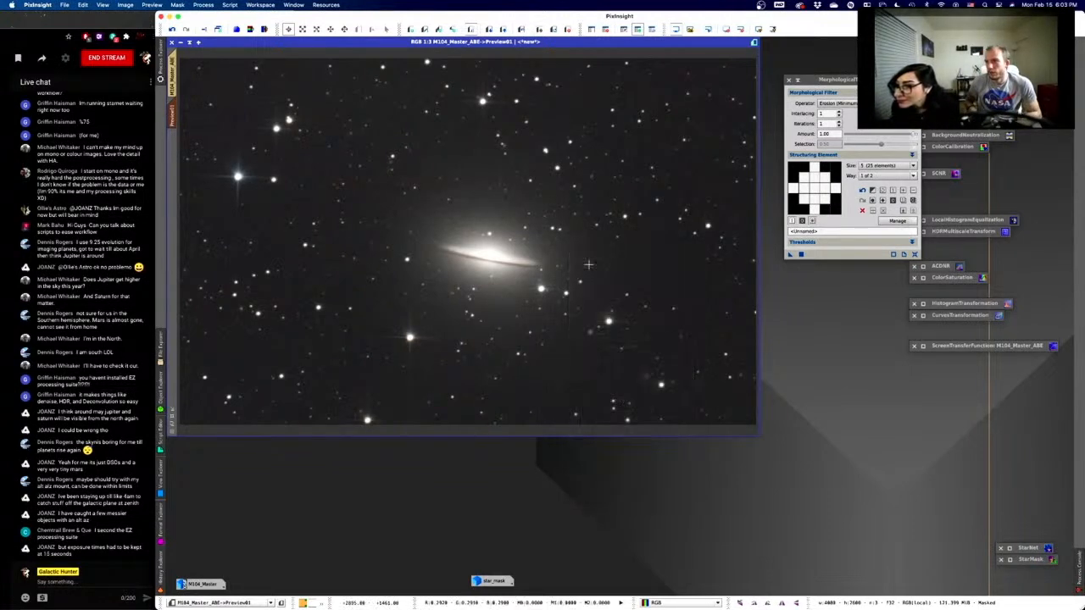
right_click(590, 265)
click(604, 271)
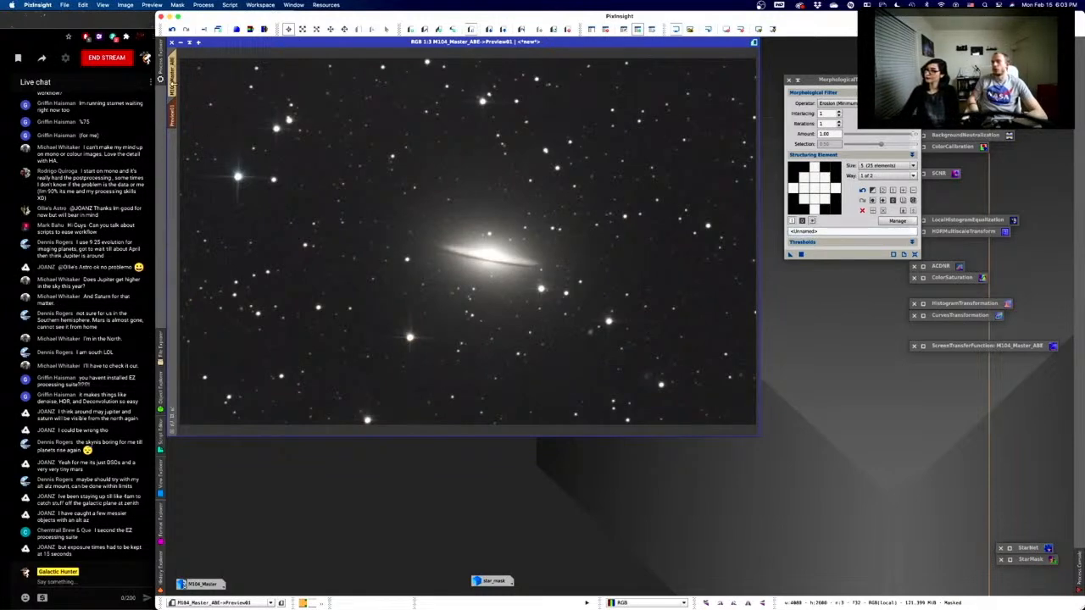
- Run the Erosion MorphologicalTransformation on the full M104_Master_ABE image
click(173, 81)
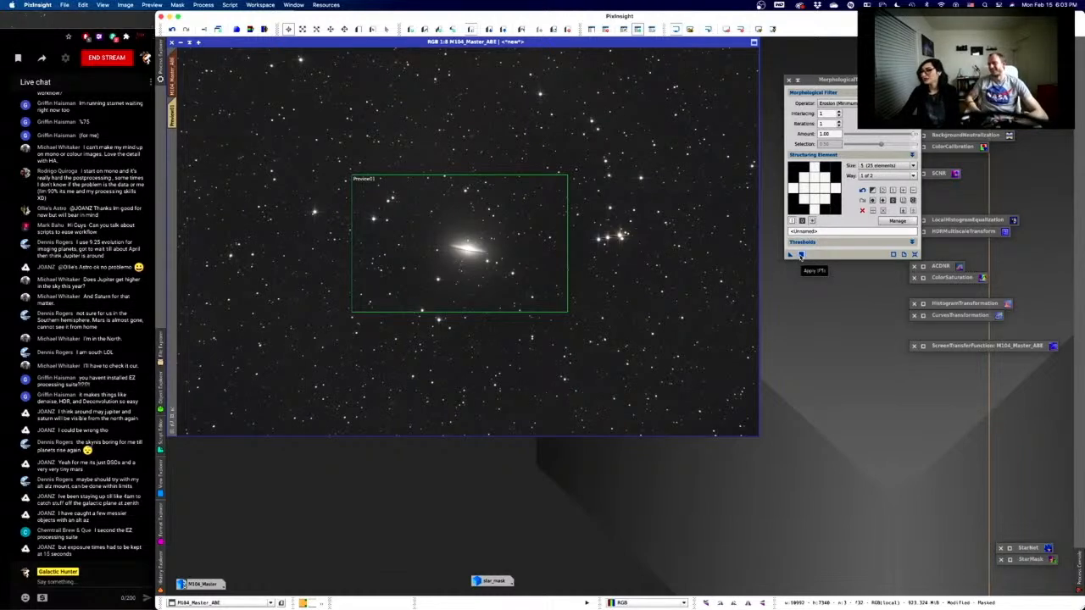
click(801, 255)
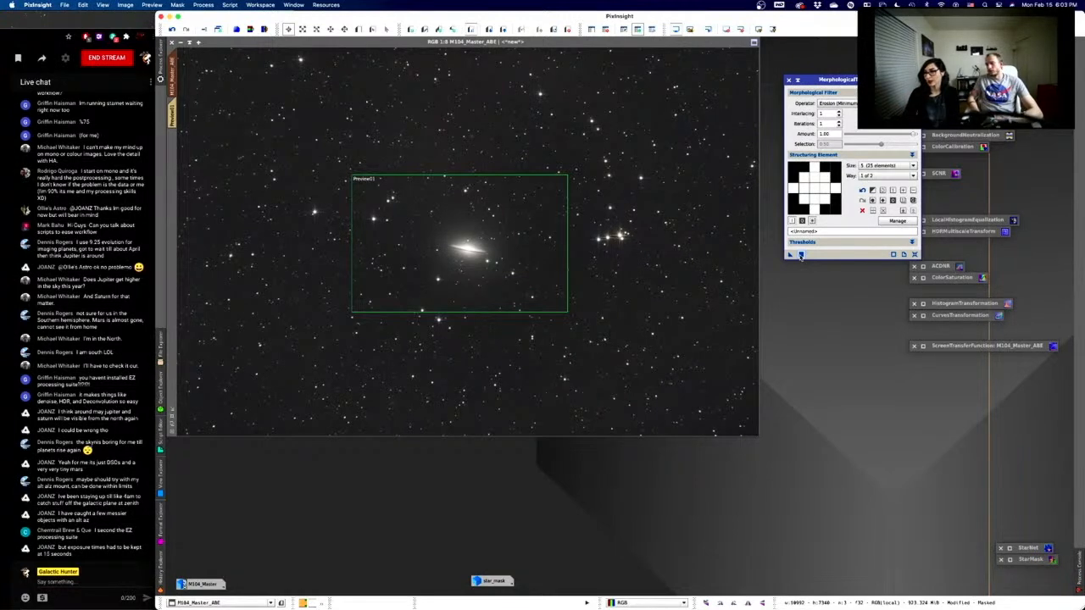
click(800, 255)
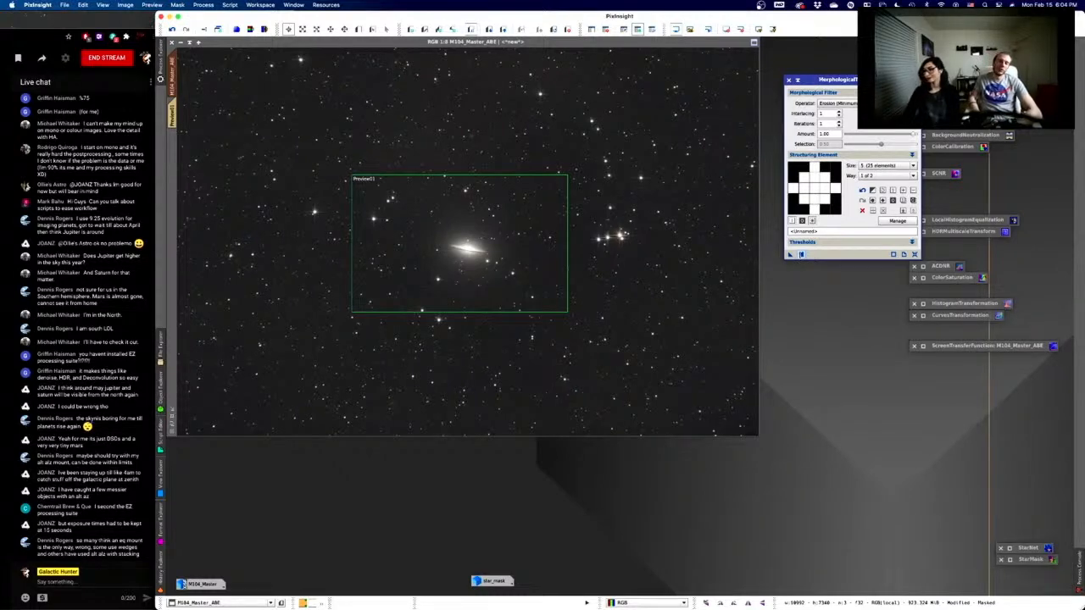
- Zoom out on M104_Master_ABE until the whole field and Preview01 box are visible
scroll(584, 215, down, 2)
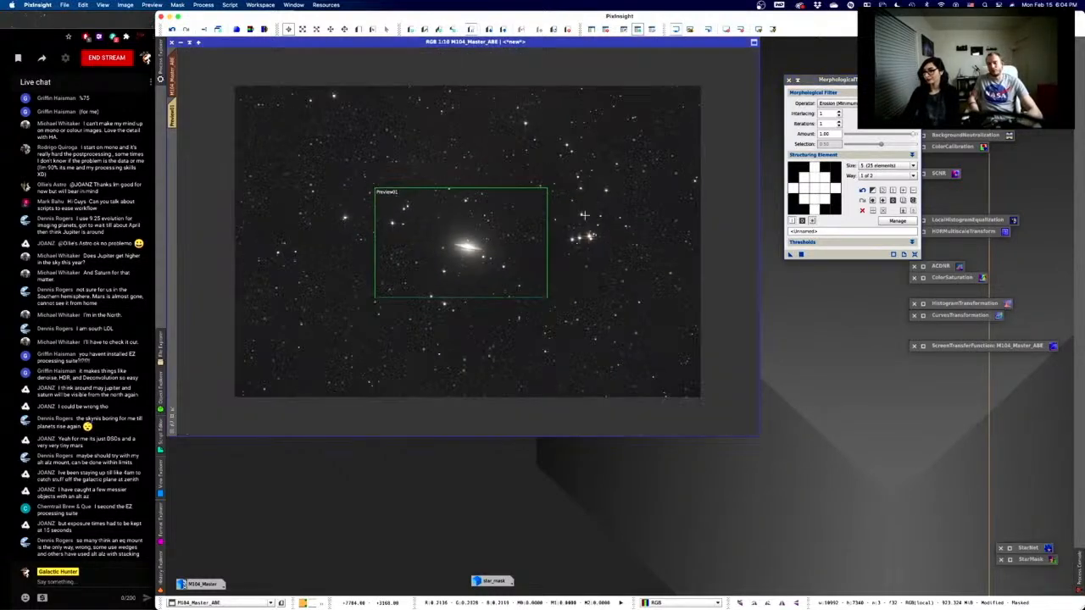
scroll(584, 215, up, 7)
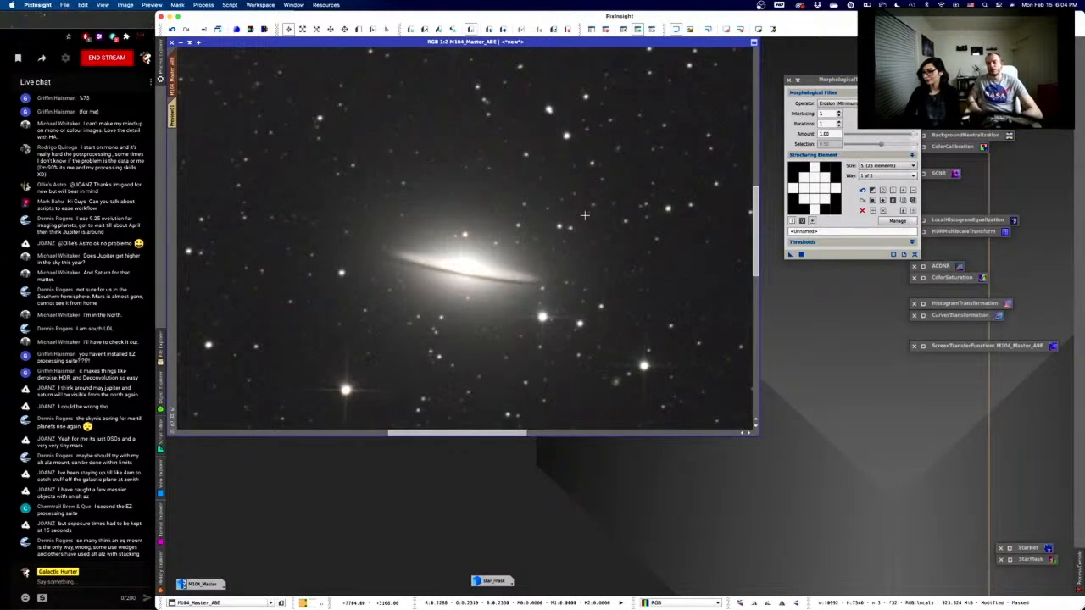
scroll(583, 215, down, 5)
scroll(584, 215, down, 3)
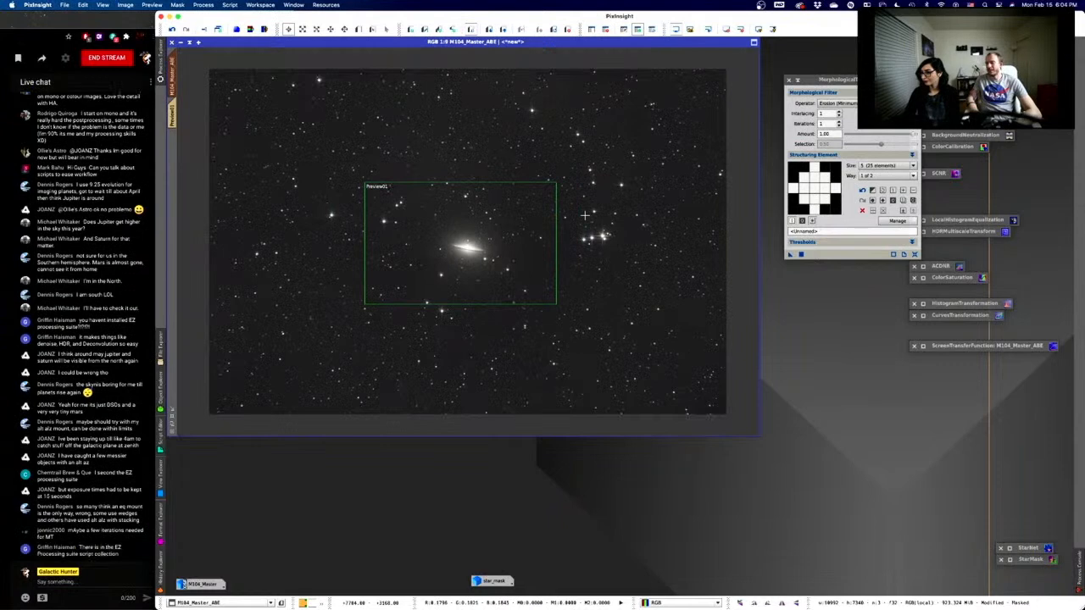
scroll(583, 215, up, 1)
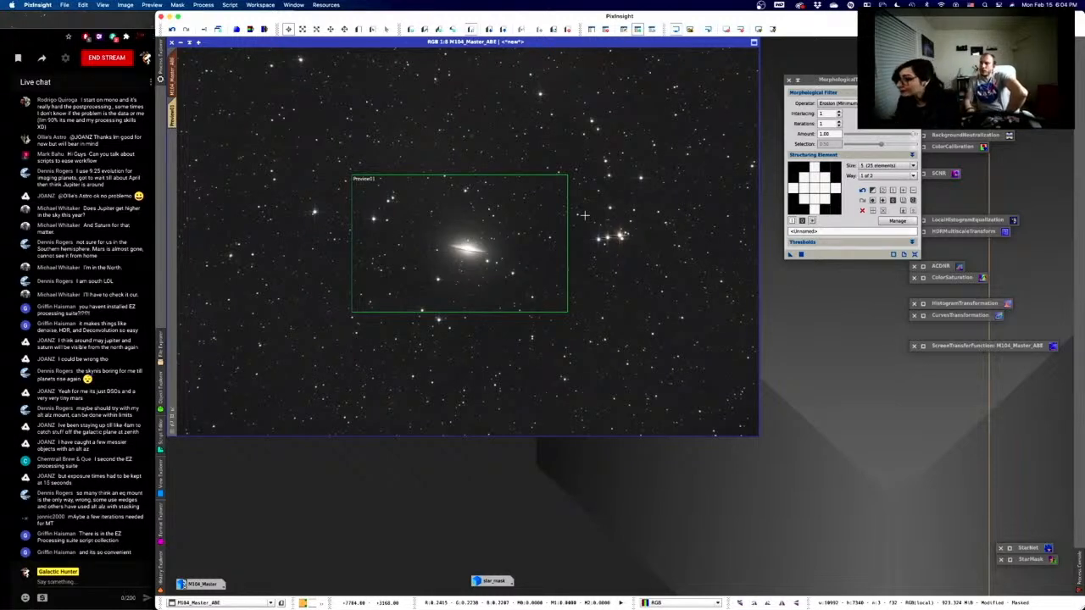
scroll(675, 321, down, 1)
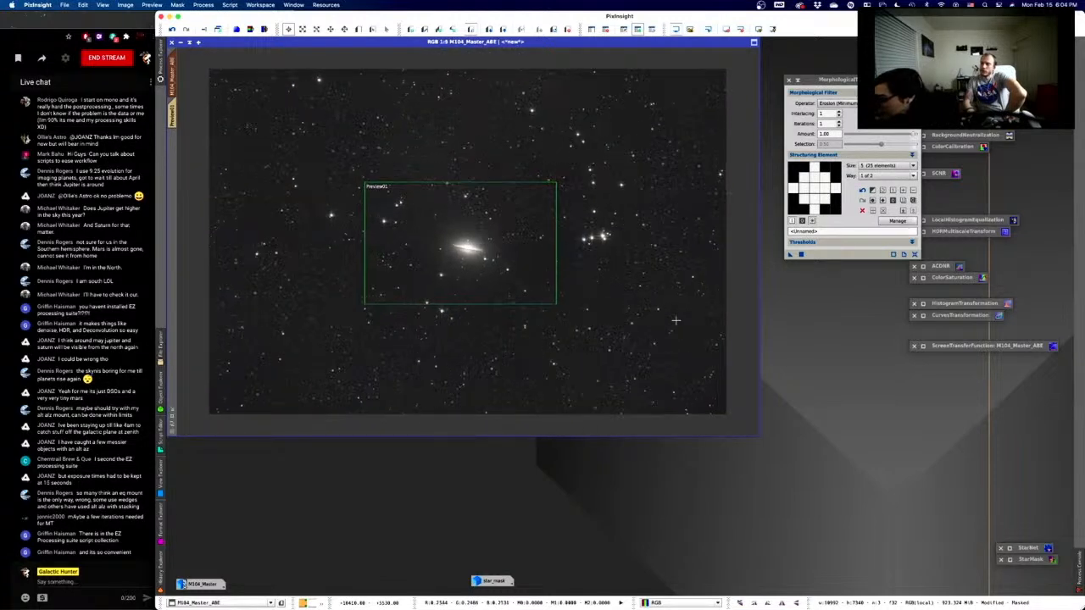
scroll(676, 320, up, 3)
scroll(676, 320, up, 2)
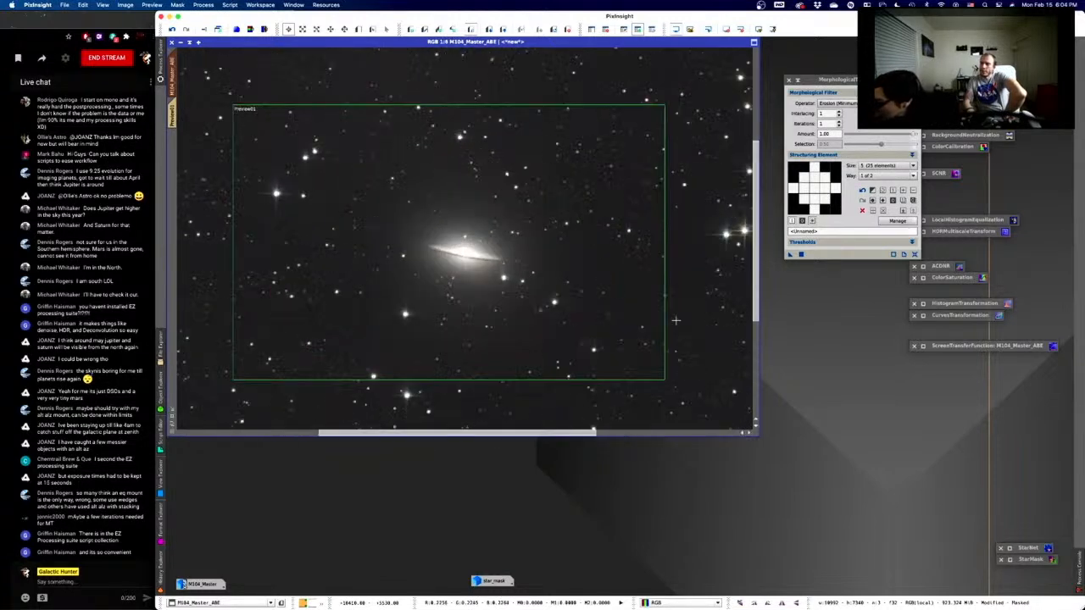
scroll(676, 320, down, 2)
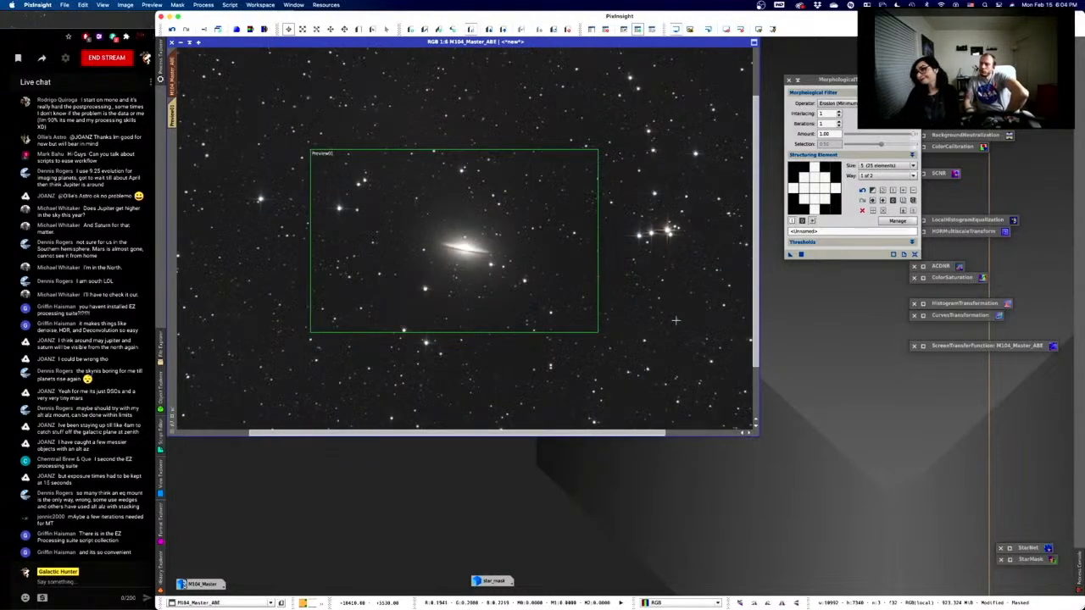
scroll(675, 320, down, 2)
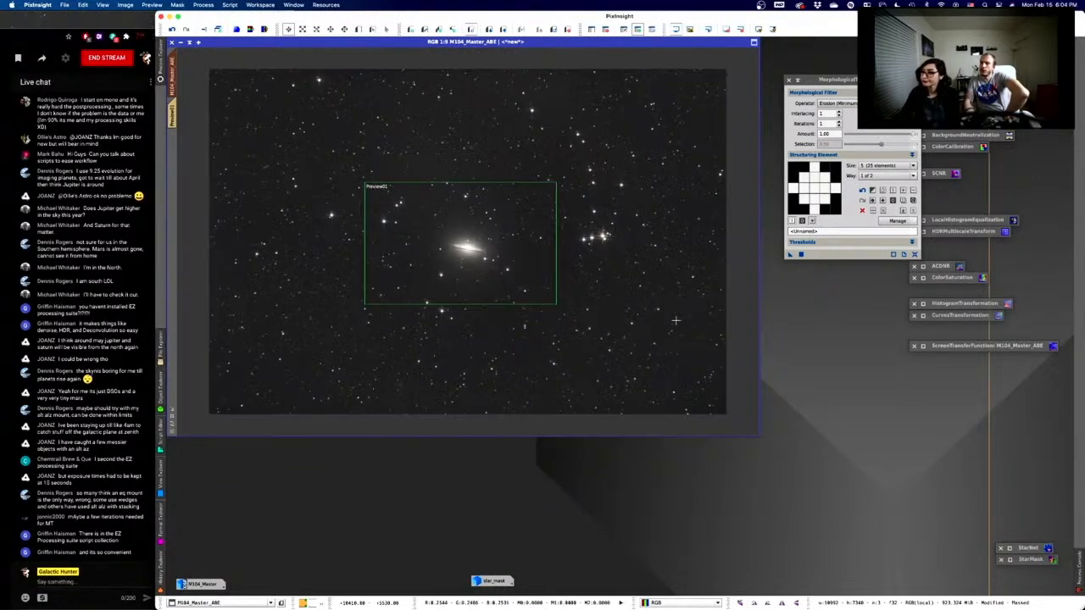
scroll(675, 320, up, 1)
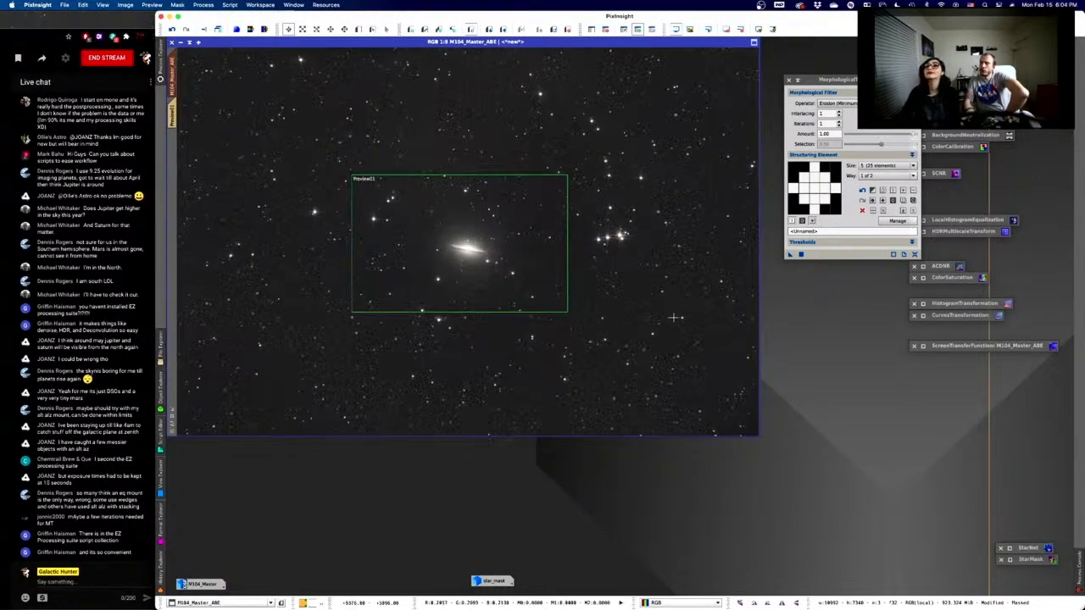
- Toggle the mask overlay on and off to check coverage, then iconify MorphologicalTransformation
click(651, 31)
click(652, 31)
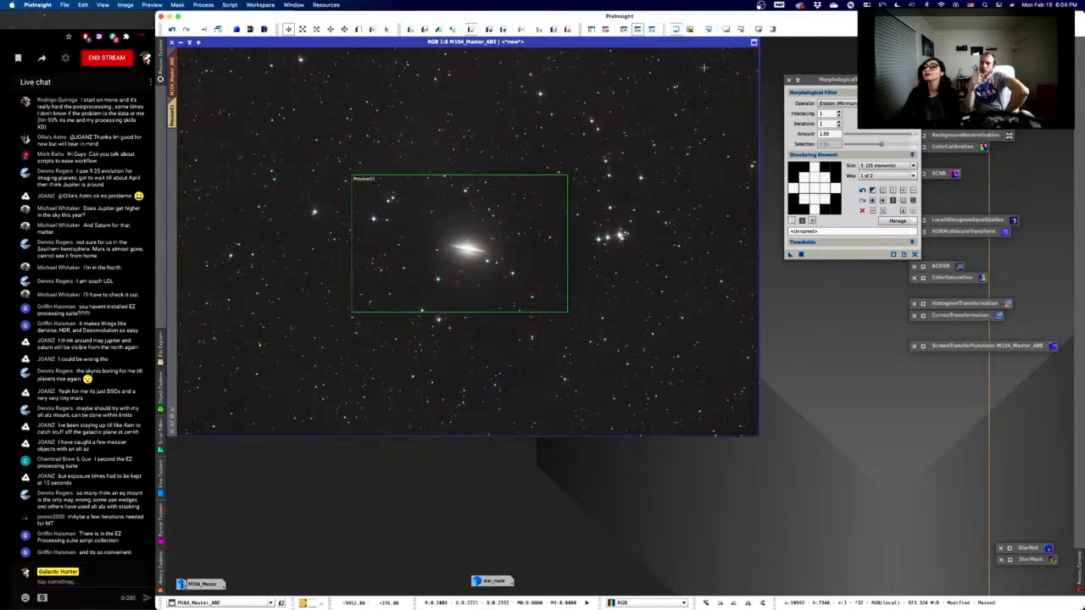
click(797, 81)
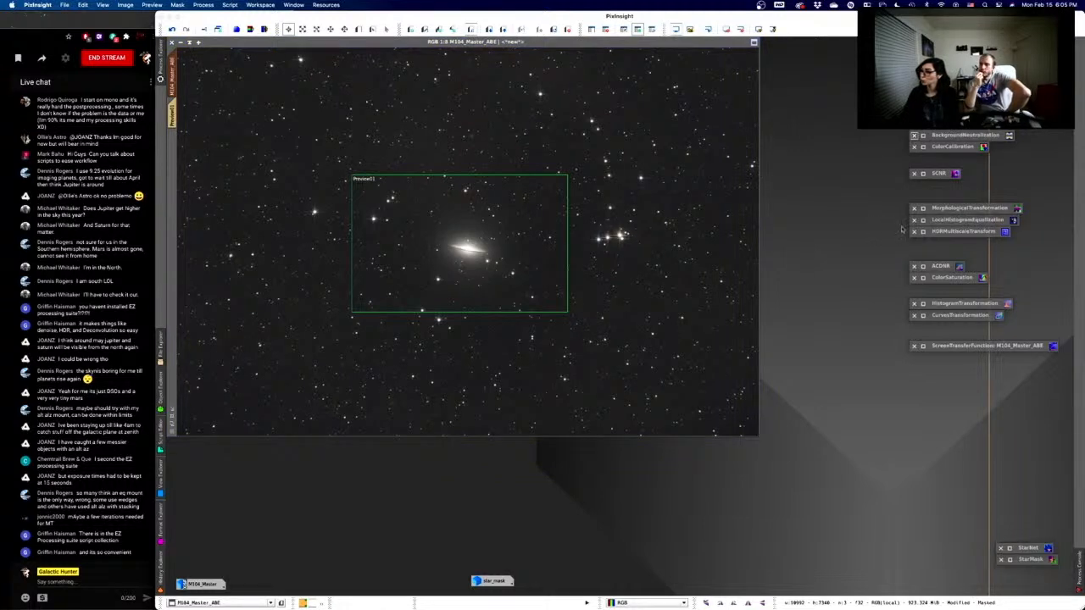
- Switch to the Preview01 close-up of the galaxy, with HDRMultiscaleTransform selected
click(941, 224)
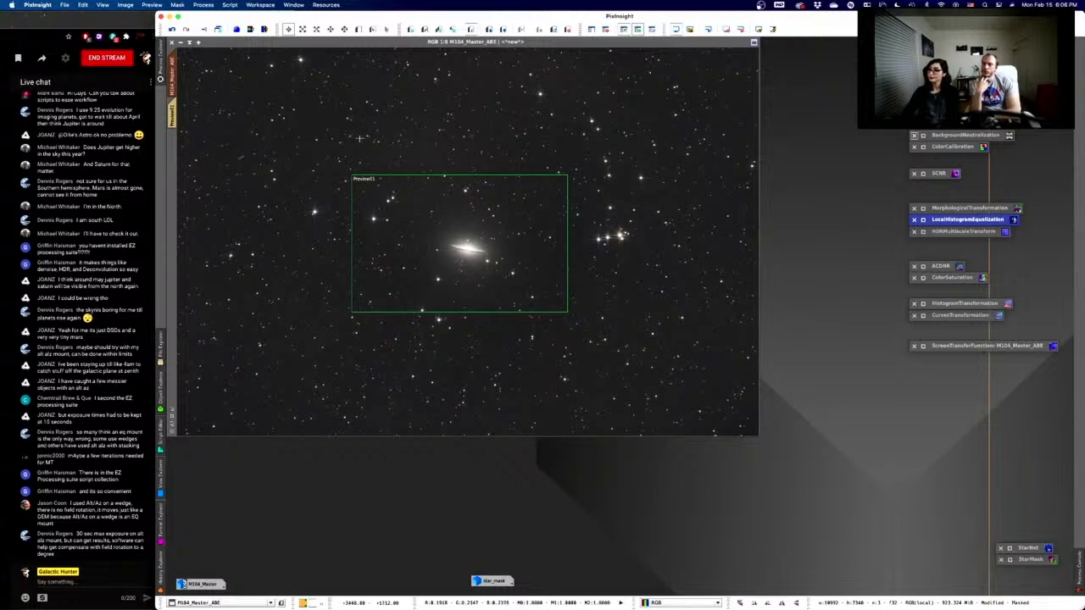
click(171, 117)
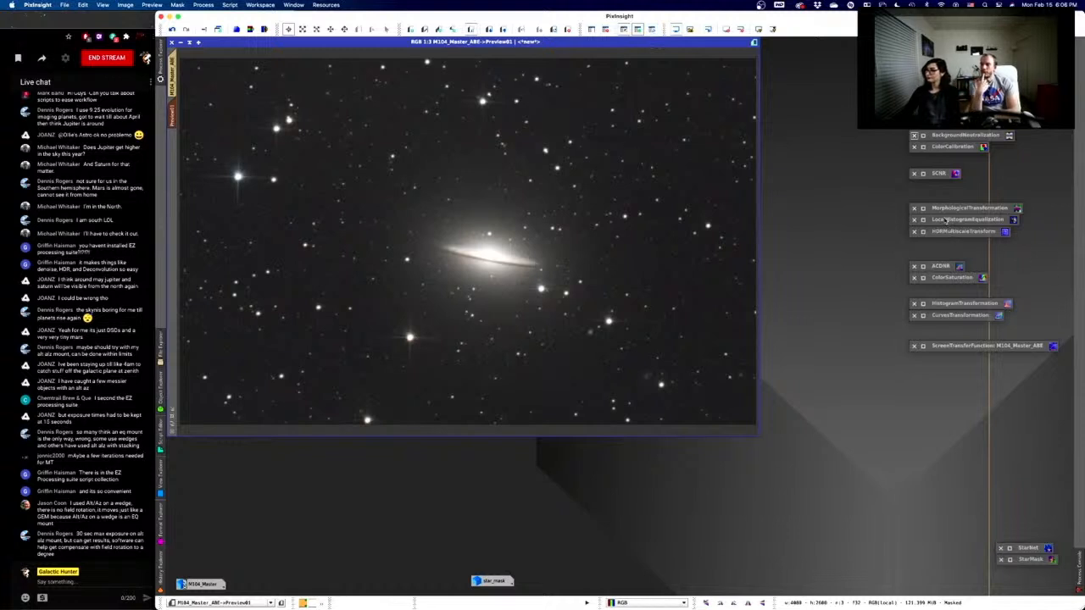
click(942, 231)
- Open HDRMultiscaleTransform, try To lightness, and run it on Preview01
double_click(924, 234)
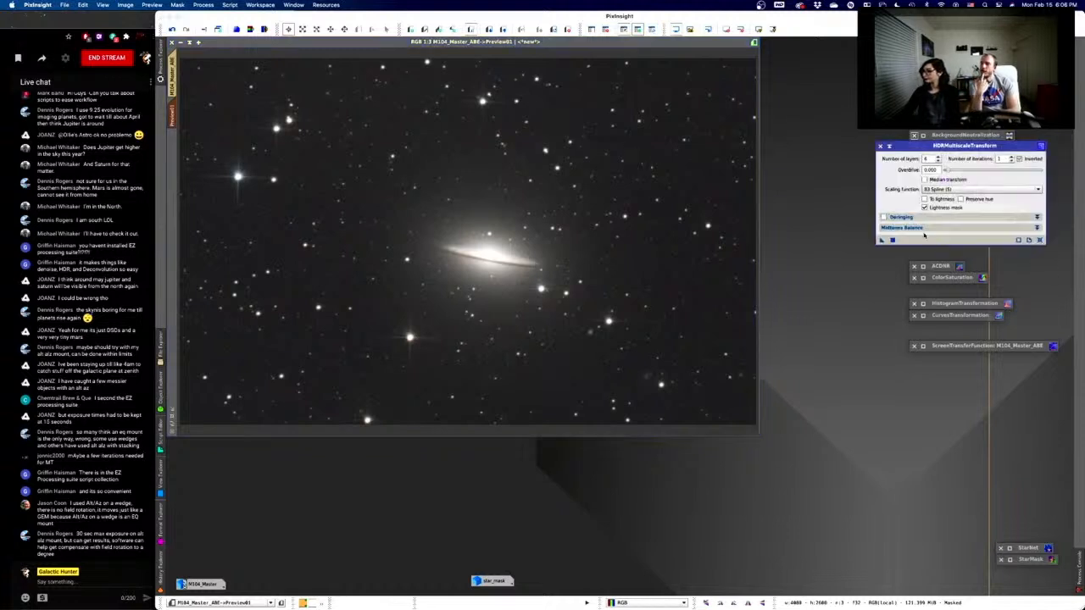
drag(909, 146, 823, 253)
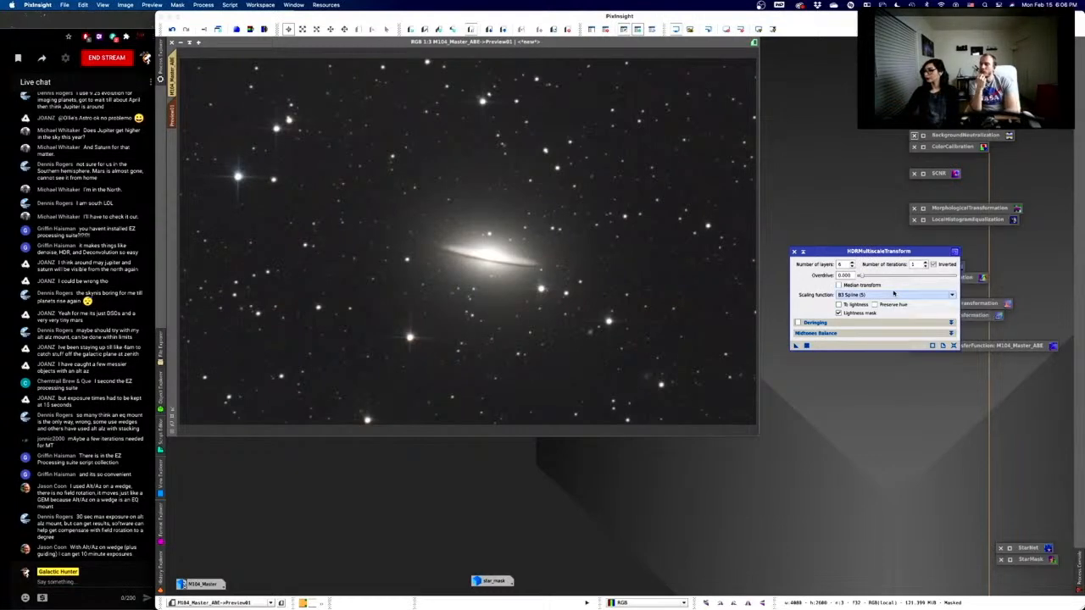
click(838, 304)
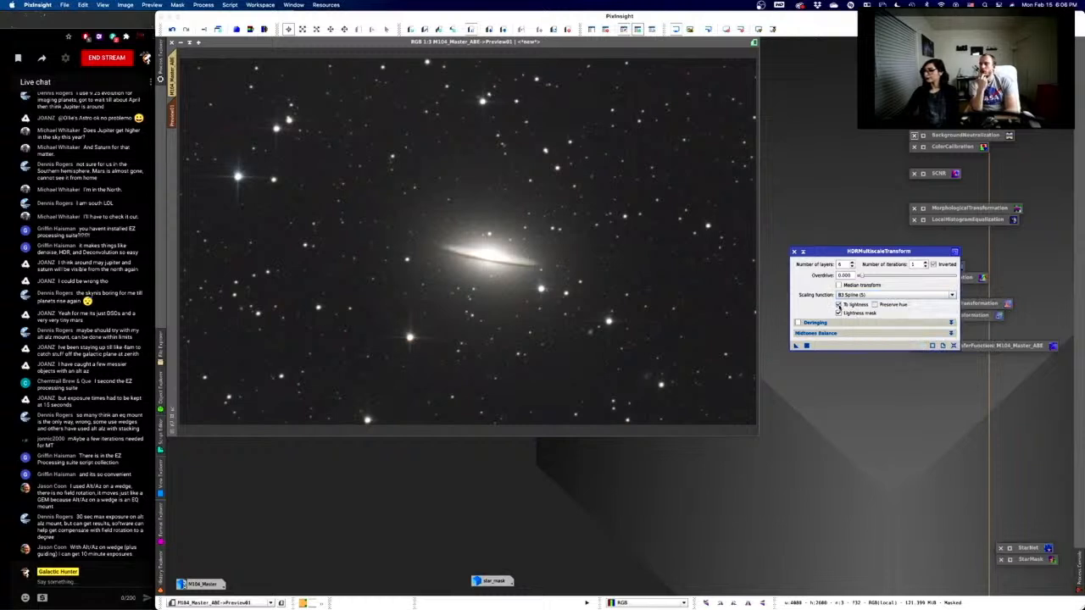
click(838, 304)
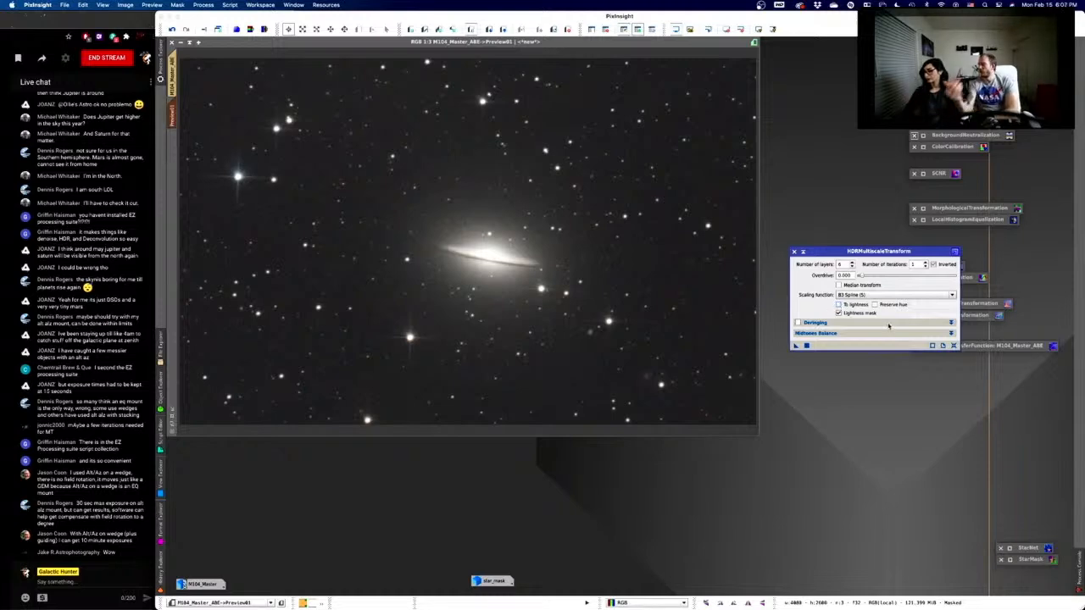
click(806, 345)
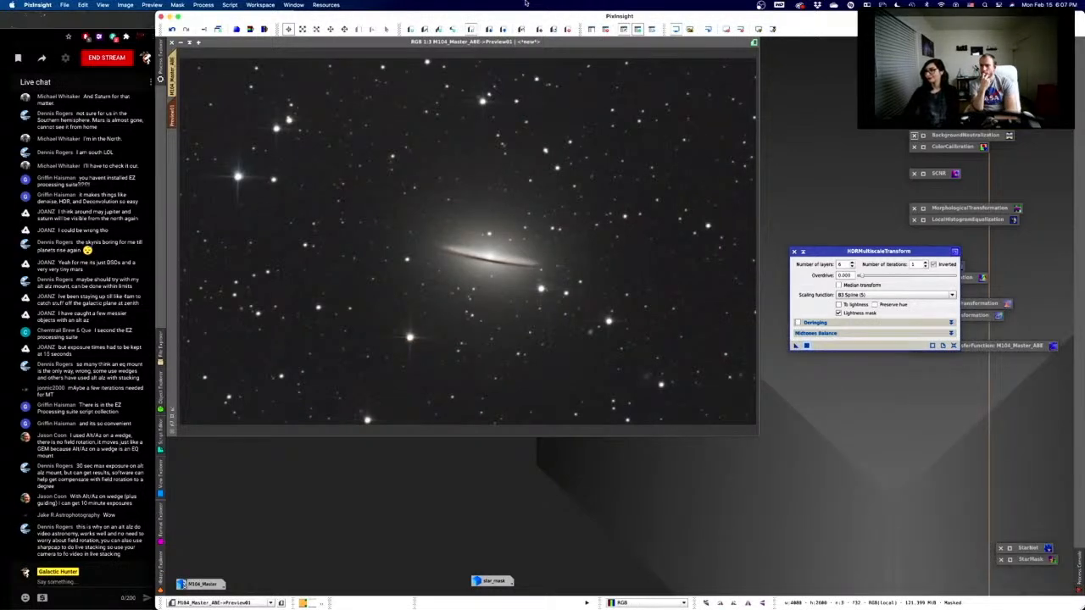
- Undo and redo the HDRMultiscaleTransform on the M104 image to compare before and after
click(560, 56)
right_click(560, 88)
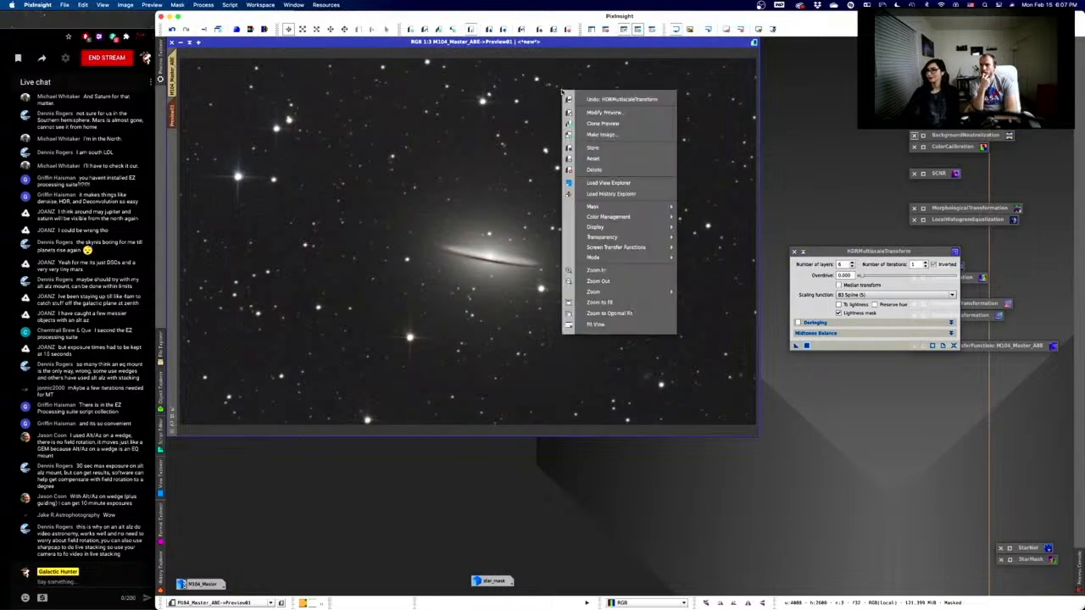
click(595, 102)
right_click(595, 102)
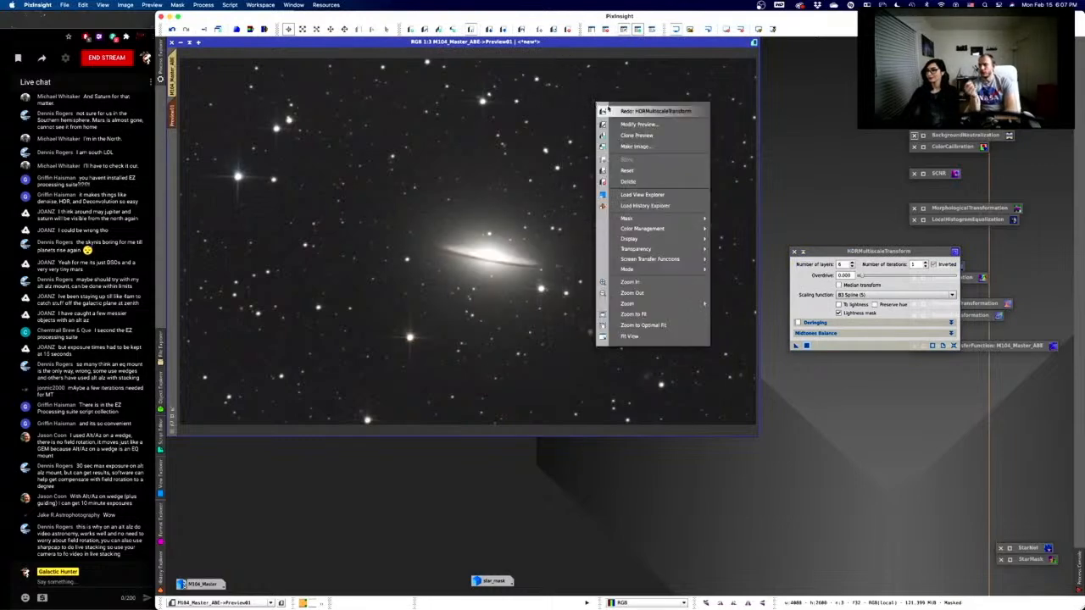
click(607, 107)
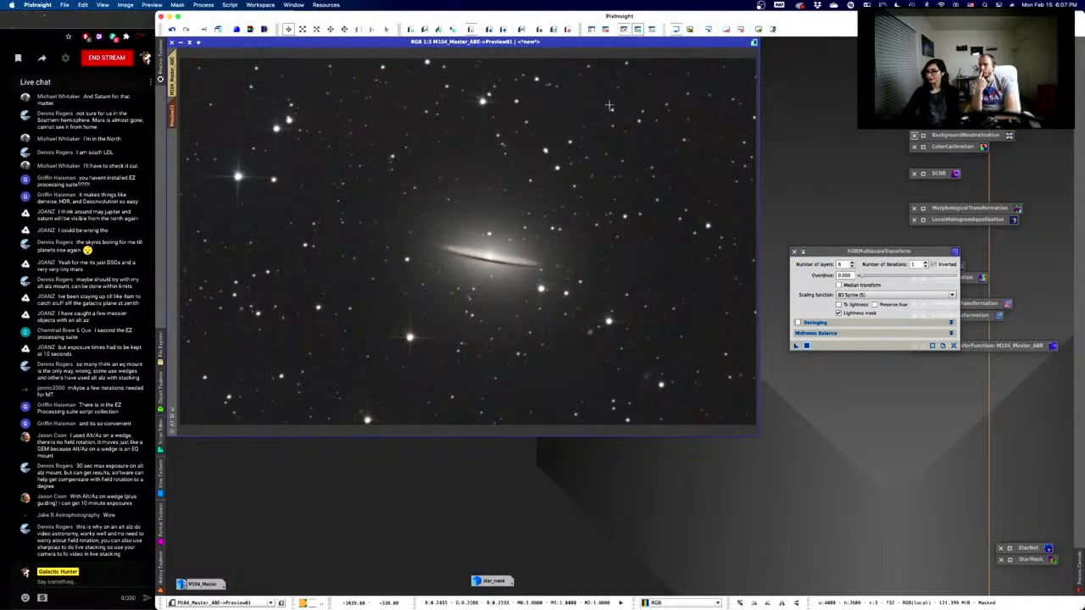
right_click(609, 105)
click(614, 108)
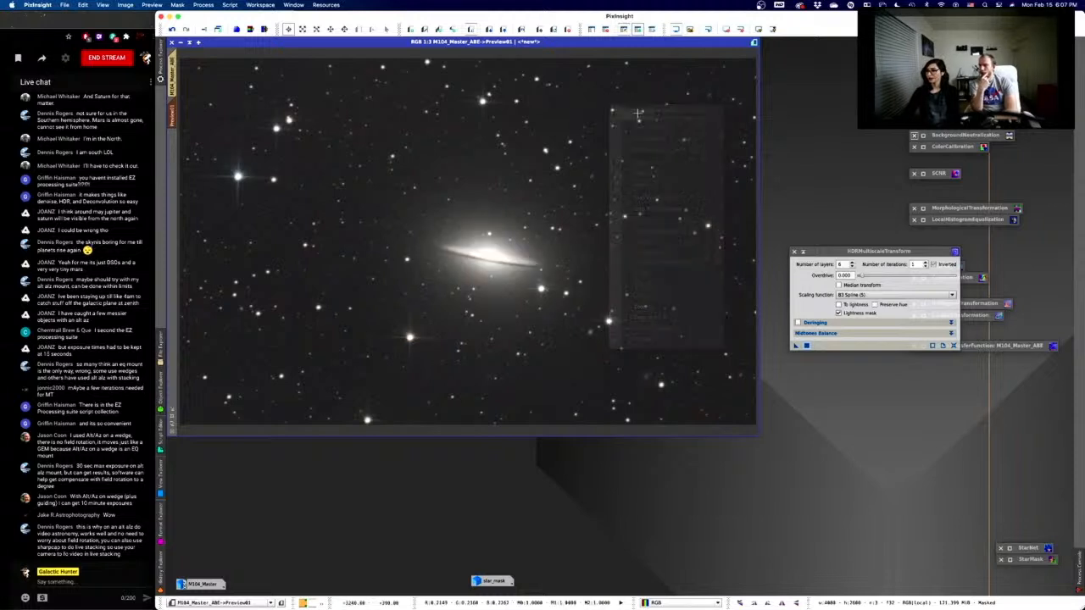
right_click(627, 120)
click(640, 127)
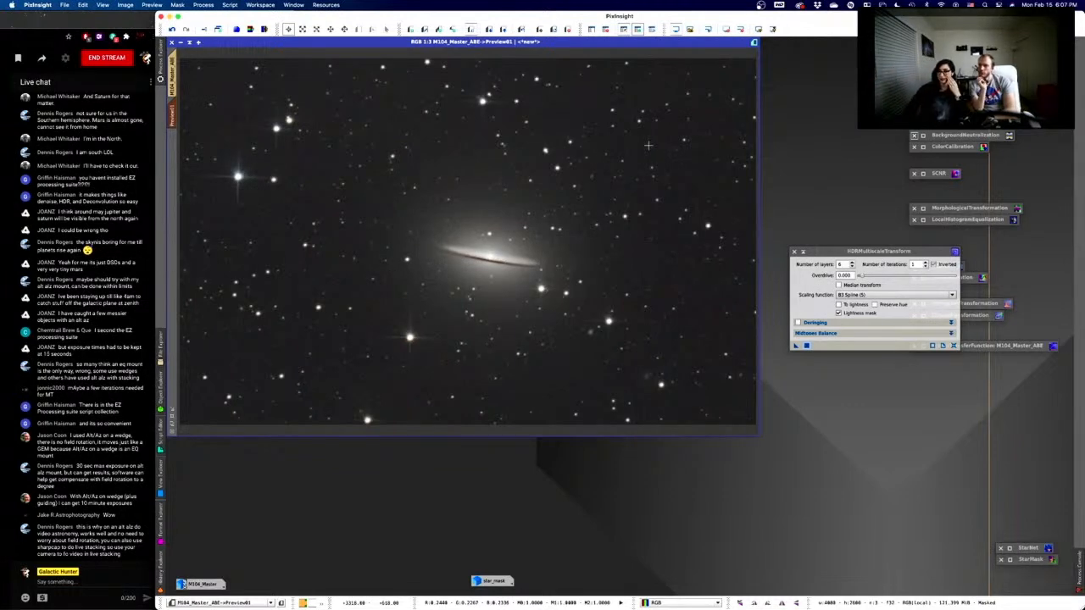
- Undo the transform, set Number of layers to 7, and reapply it to Preview01
right_click(609, 170)
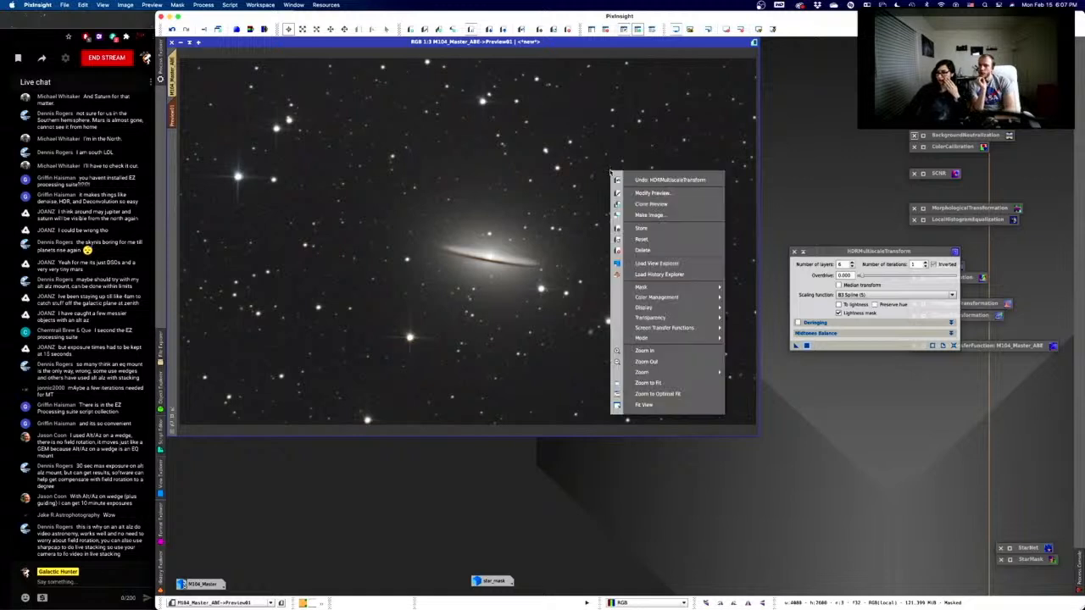
click(630, 178)
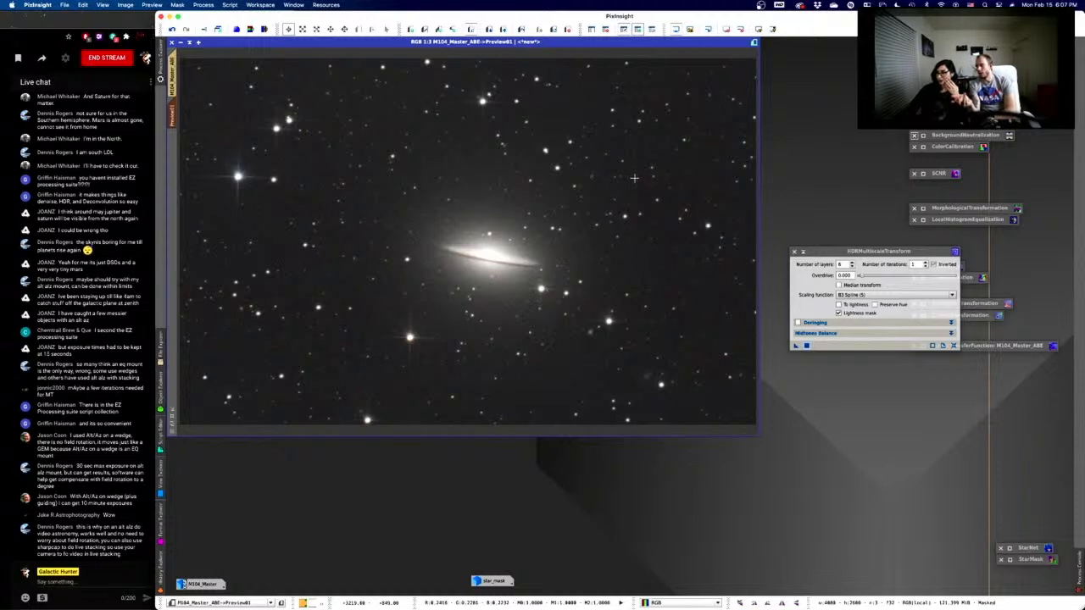
right_click(634, 178)
right_click(647, 185)
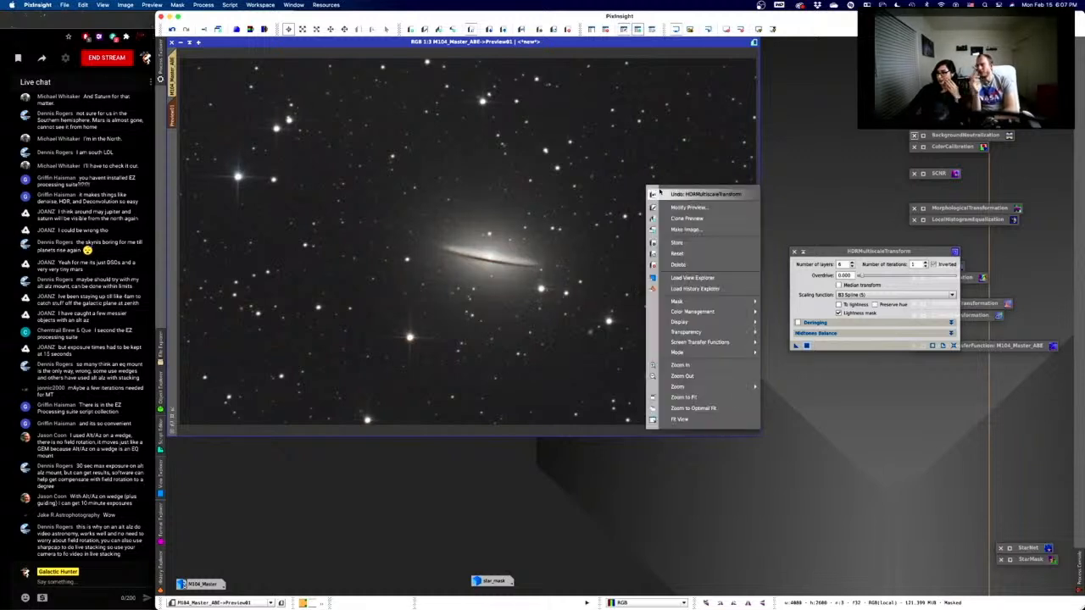
click(660, 194)
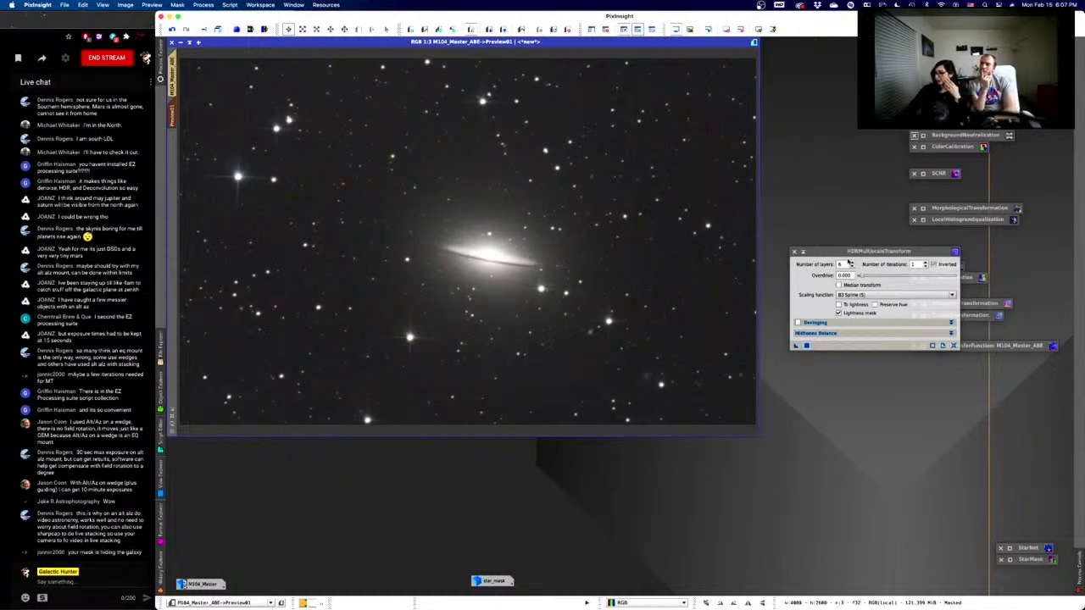
click(852, 266)
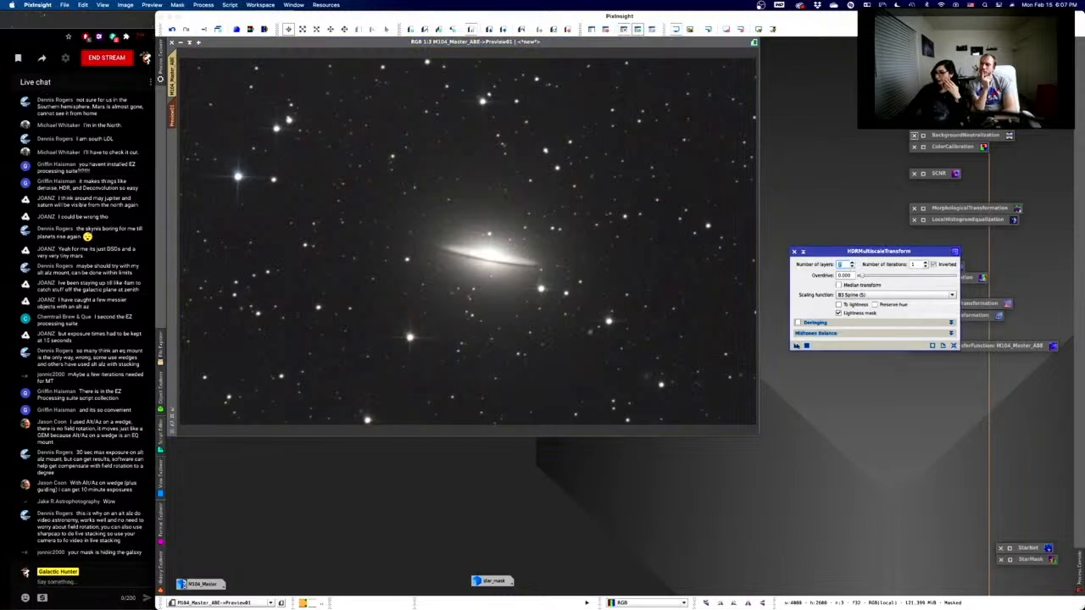
click(806, 346)
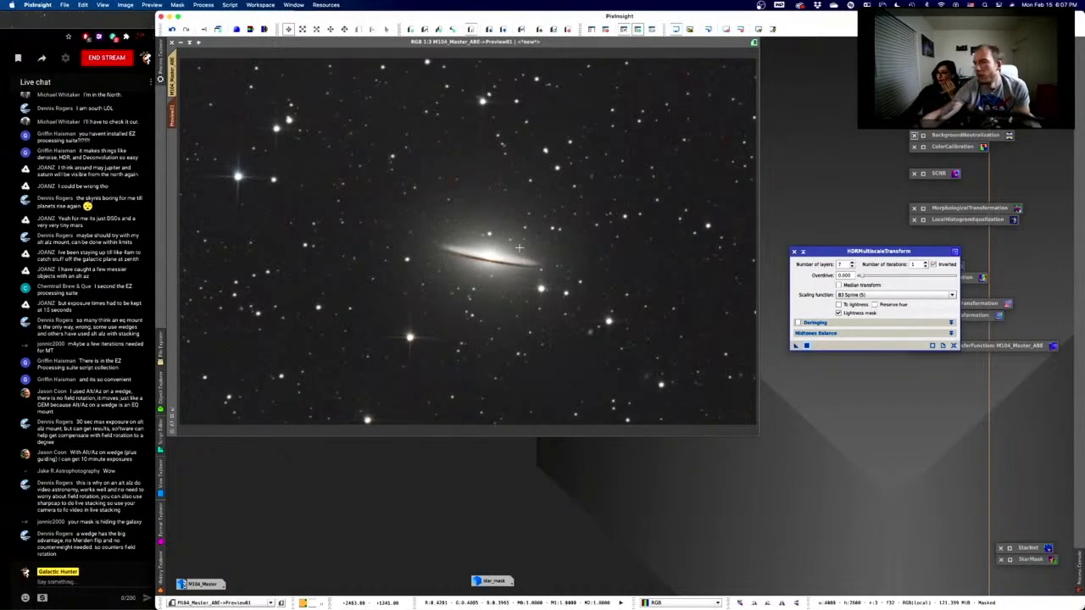
- Show the star mask over the full M104 image and inspect the star_mask image
click(175, 90)
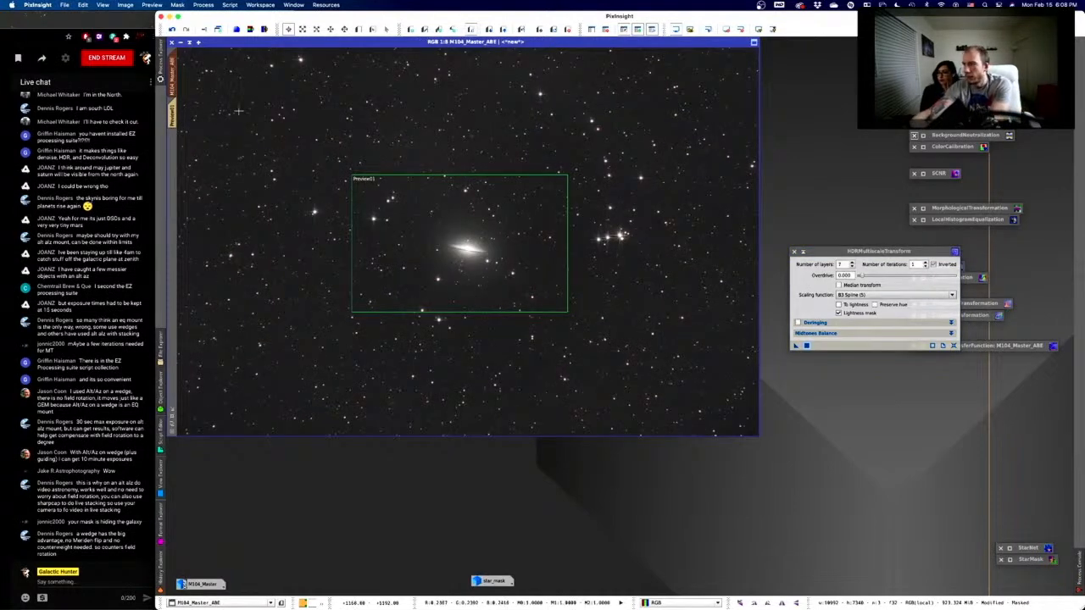
click(626, 30)
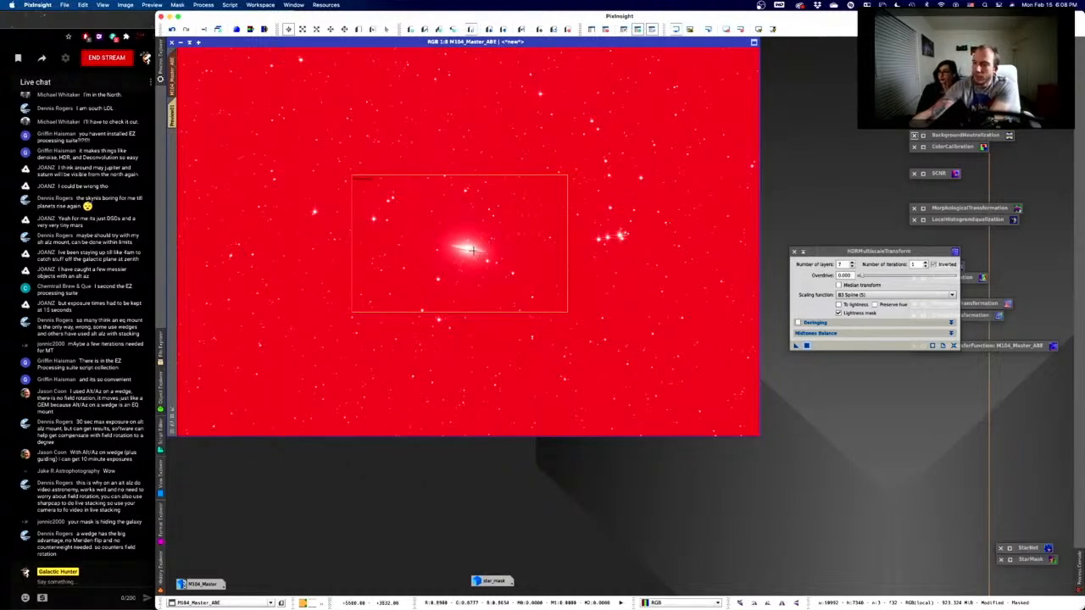
double_click(490, 581)
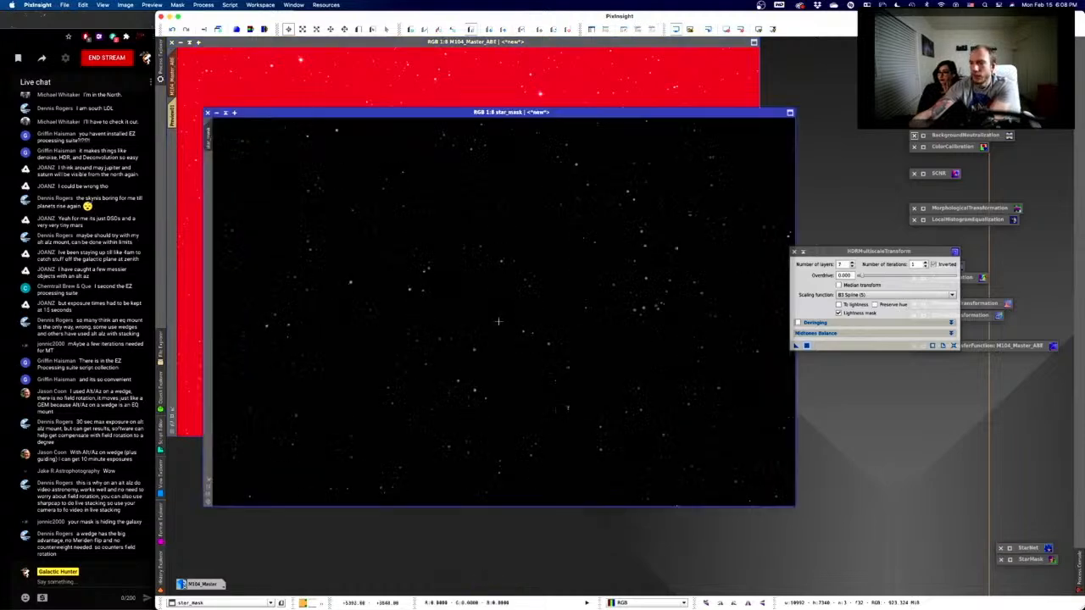
scroll(515, 327, up, 2)
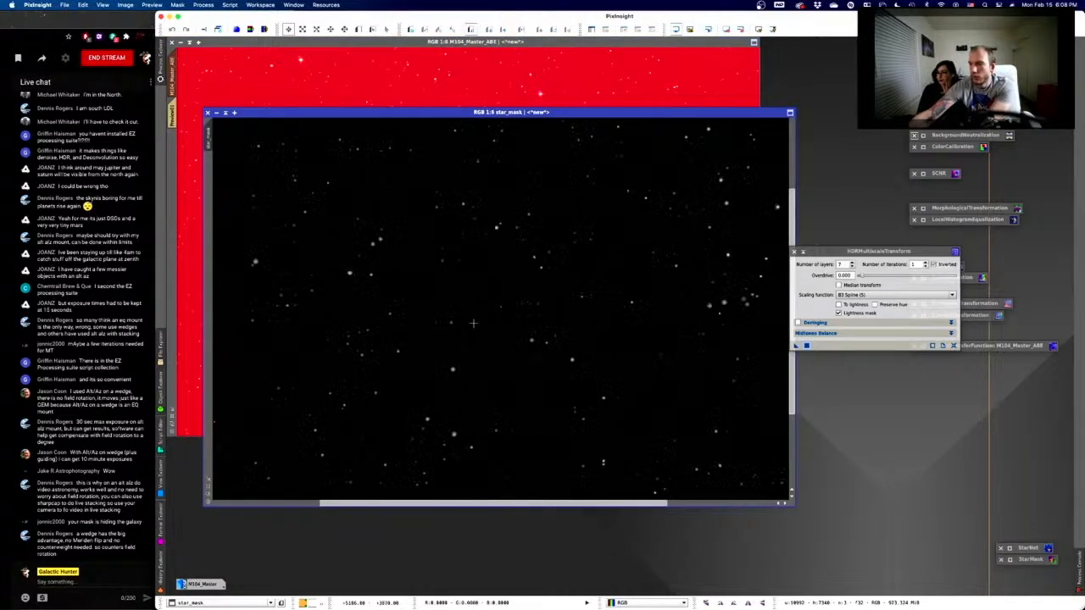
scroll(473, 323, down, 1)
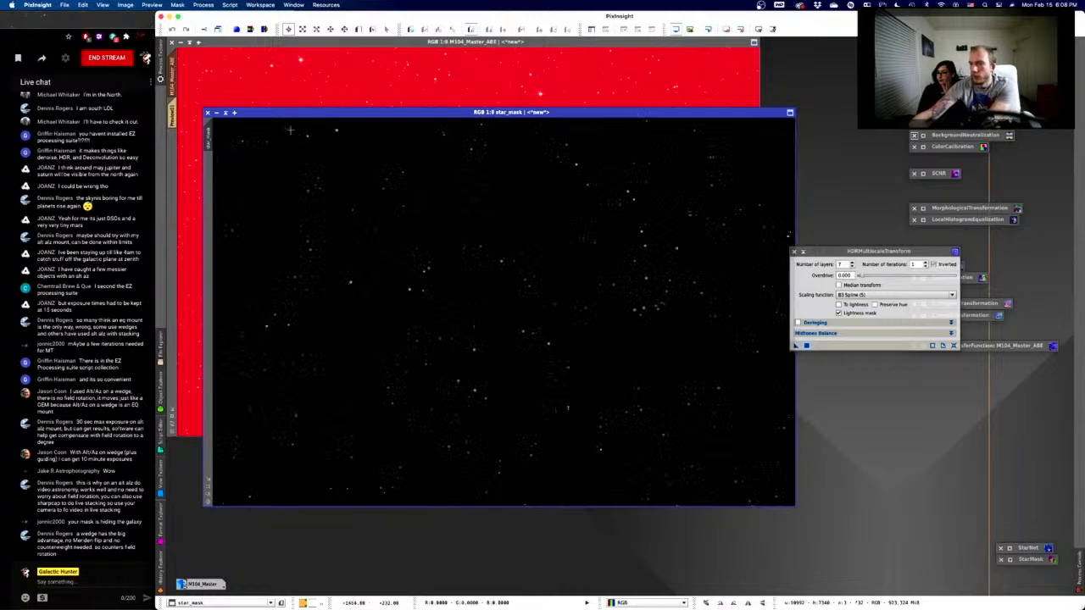
- Iconify star_mask, hide the mask overlay, and return to Preview01
click(216, 112)
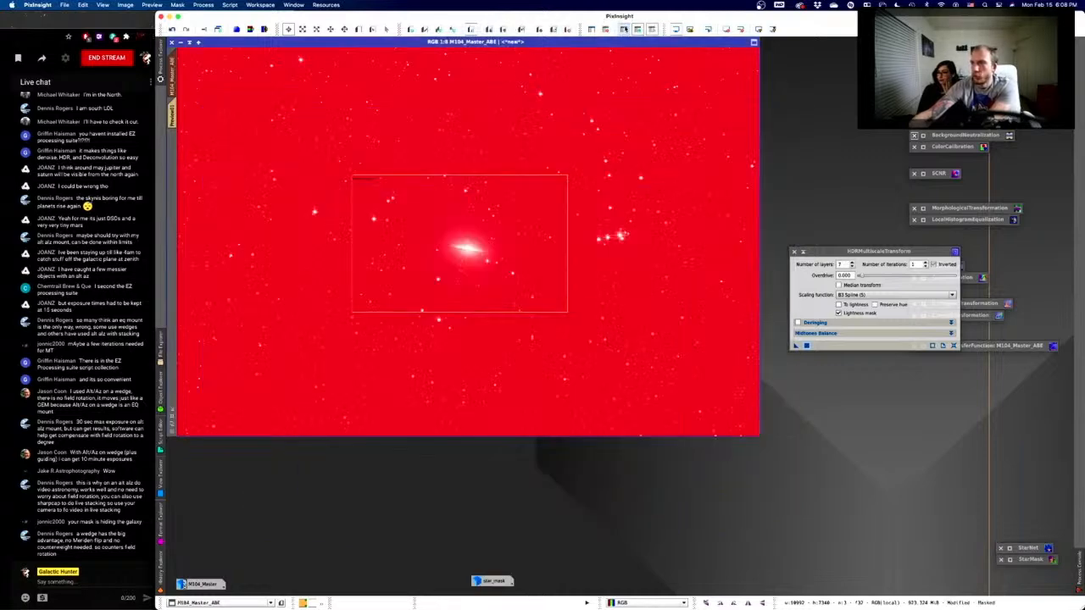
click(624, 28)
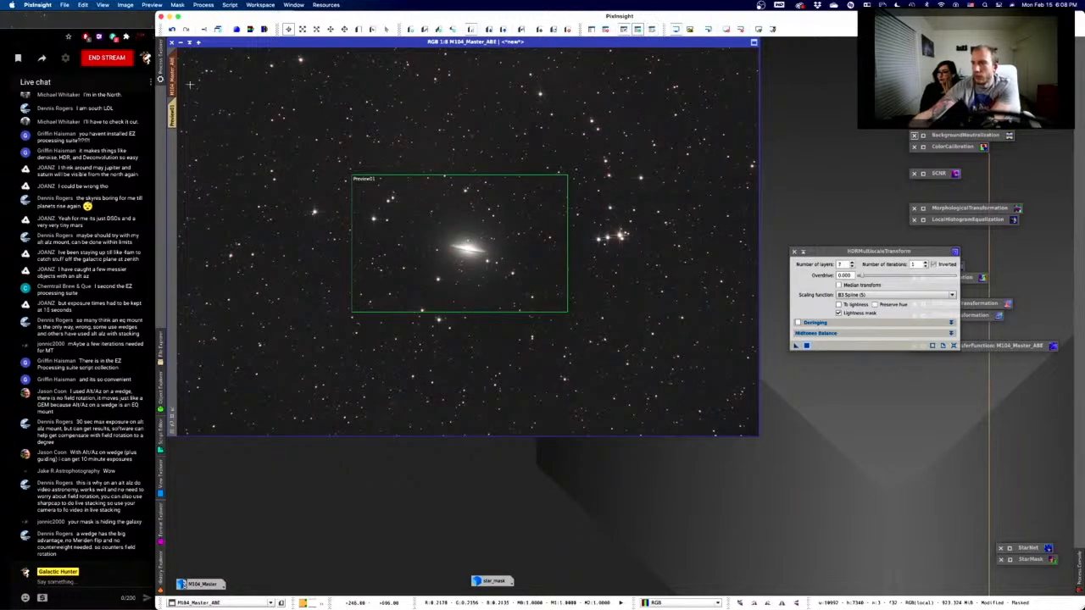
click(173, 108)
- Redo the previous result, then rerun HDRMultiscaleTransform on Preview01 with 8 layers
right_click(505, 249)
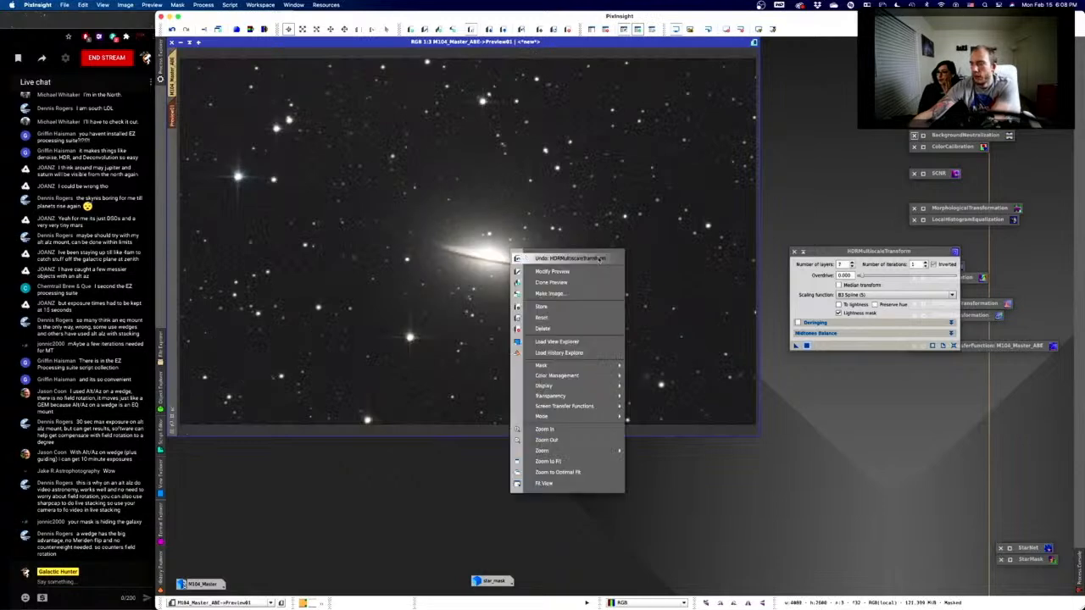
right_click(633, 261)
right_click(647, 261)
right_click(675, 267)
click(678, 272)
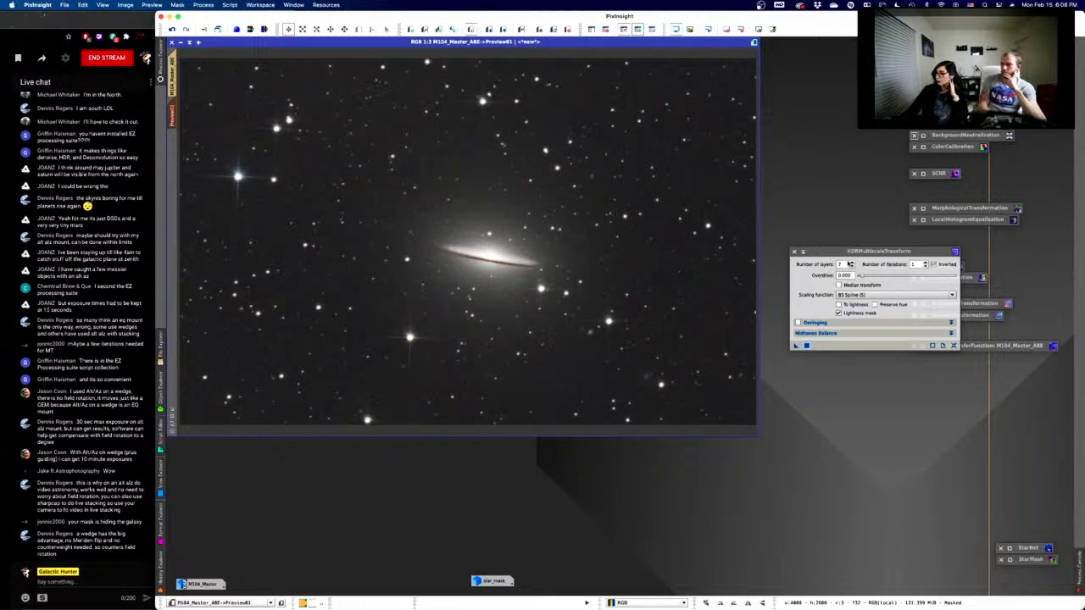
click(850, 264)
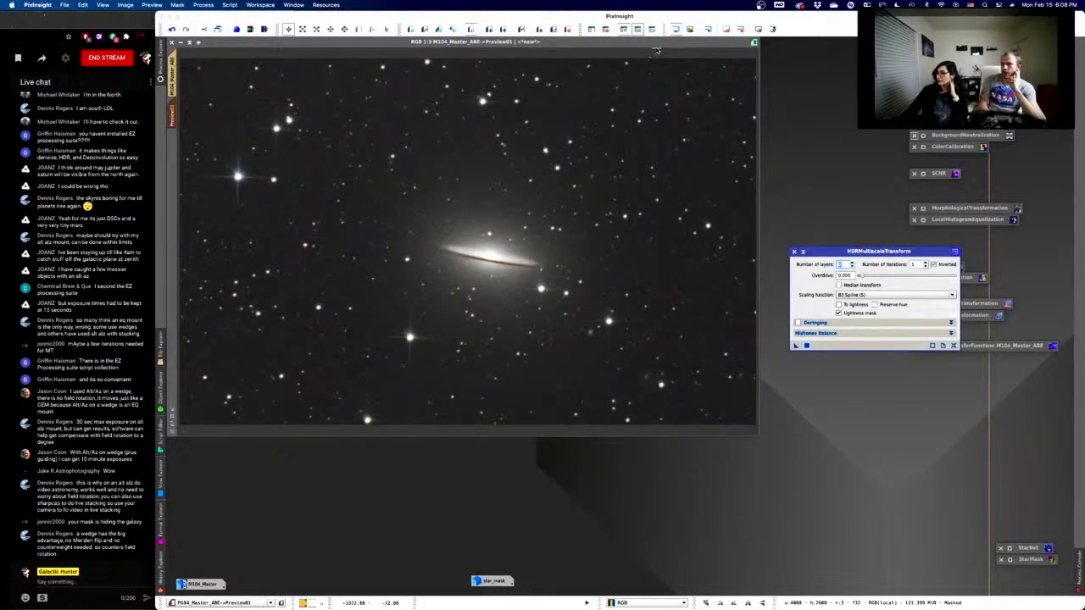
click(657, 45)
click(809, 347)
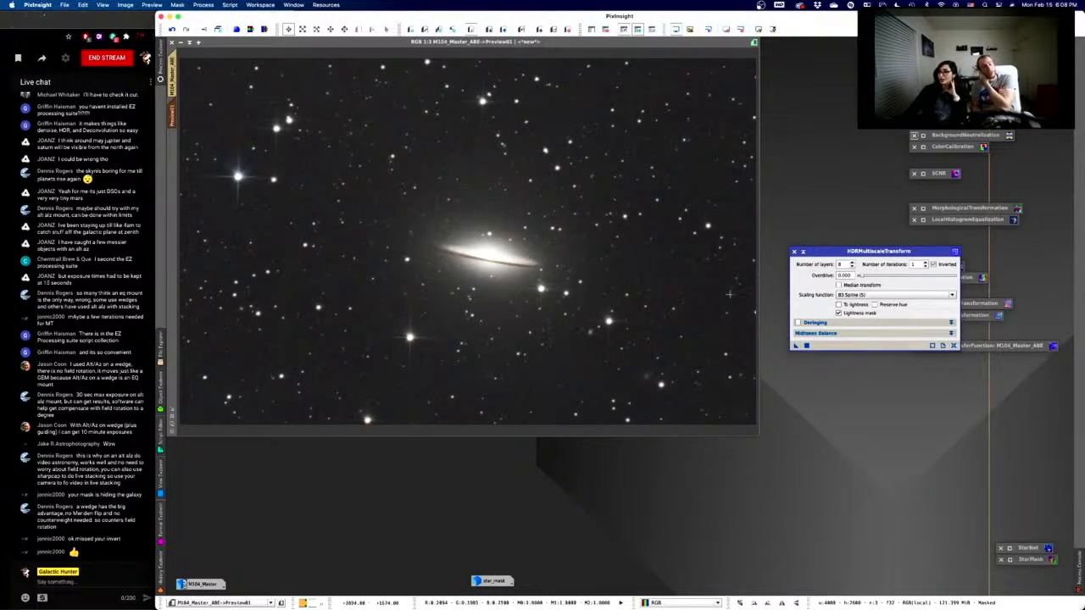
- Compare the 8-layer result on Preview01 via undo/redo, then return to the full M104_Master_ABE image
right_click(615, 217)
click(638, 225)
right_click(637, 231)
click(645, 238)
right_click(645, 236)
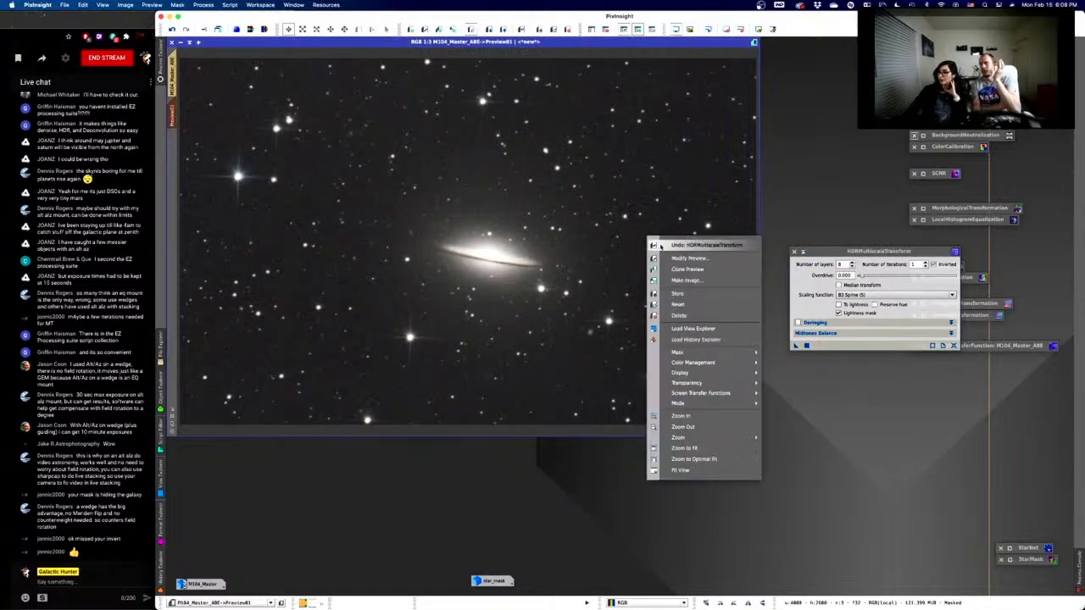
click(649, 241)
right_click(637, 229)
click(651, 241)
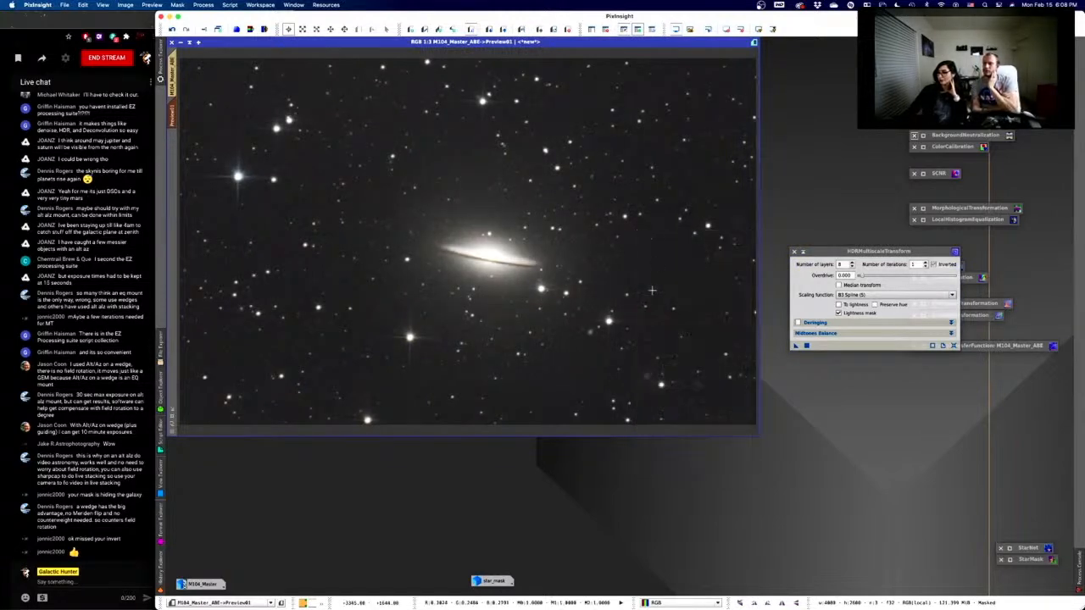
right_click(646, 282)
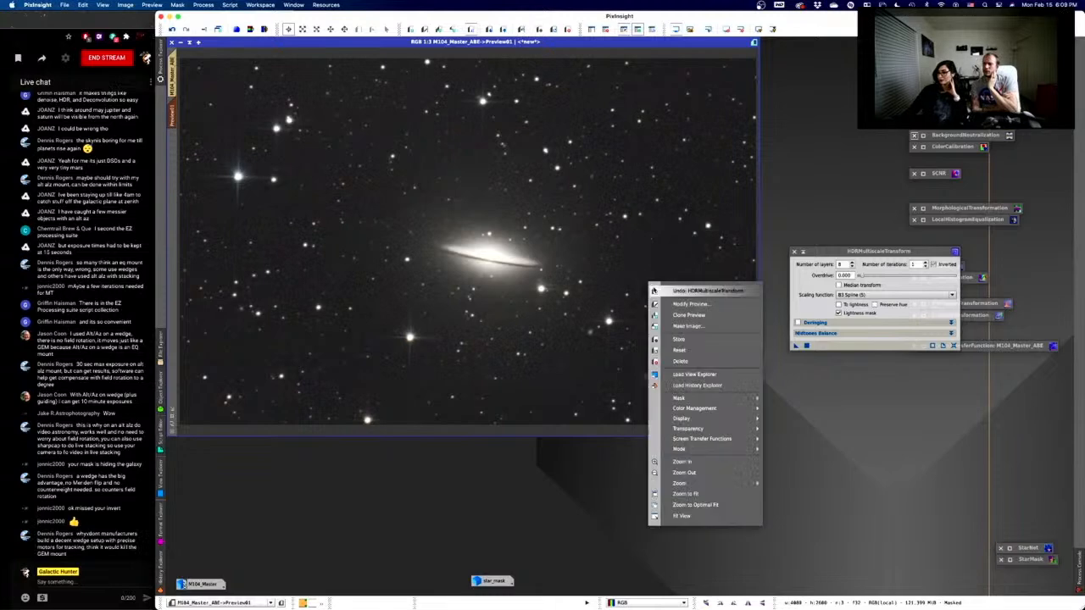
click(651, 288)
right_click(646, 270)
click(661, 277)
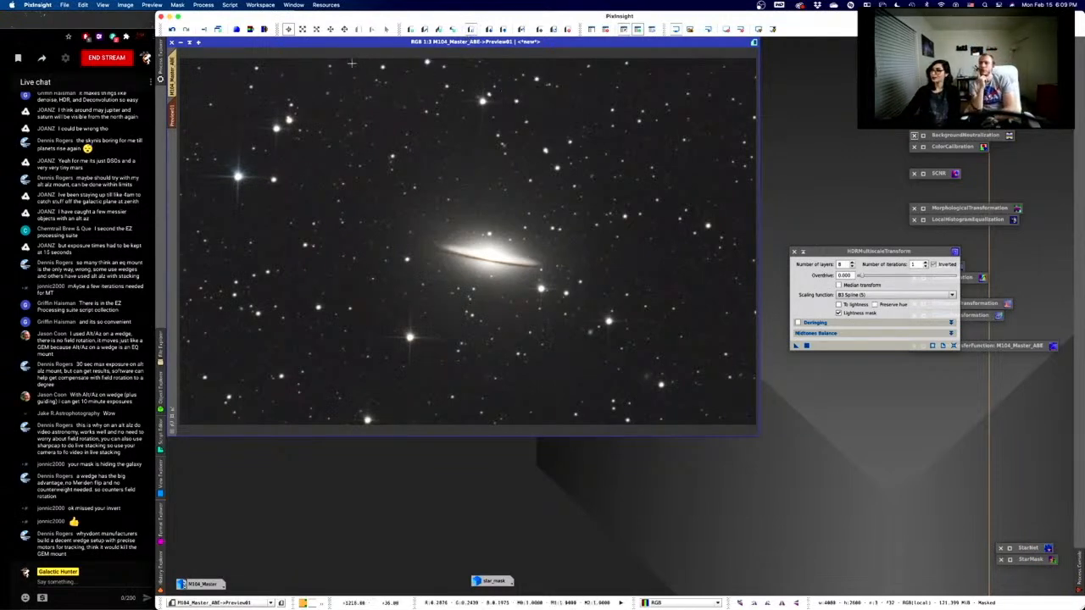
click(168, 82)
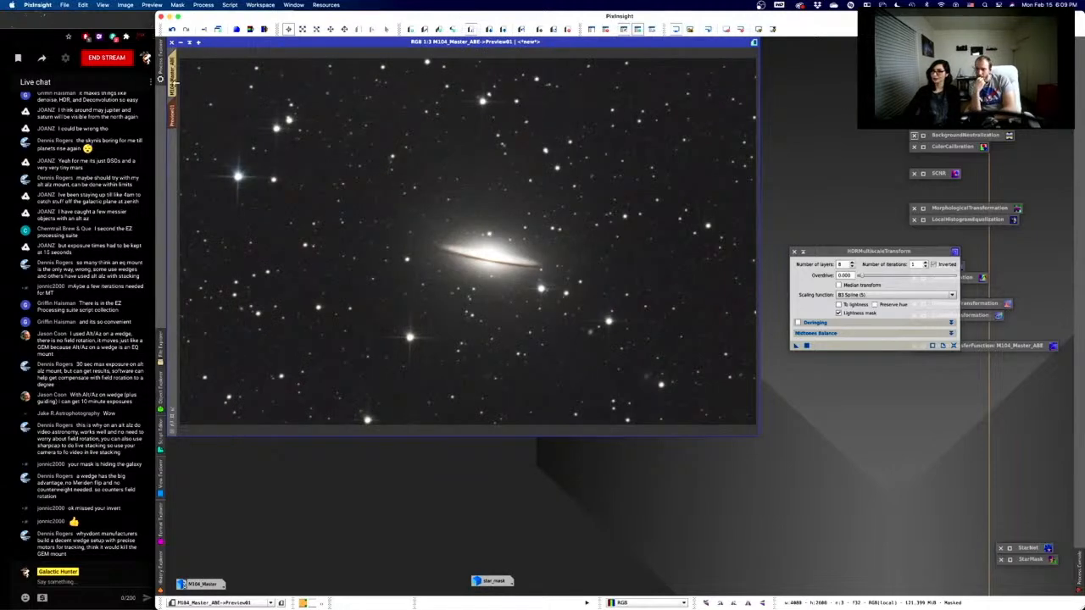
click(174, 81)
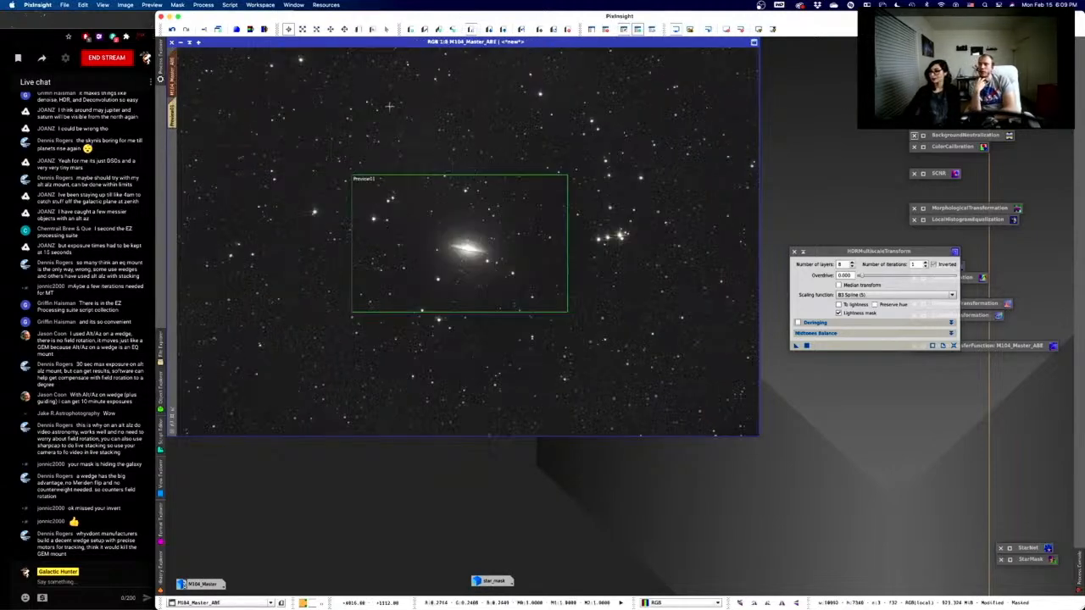
- Apply the 8-layer HDRMultiscaleTransform to the entire M104_Master_ABE image
click(807, 345)
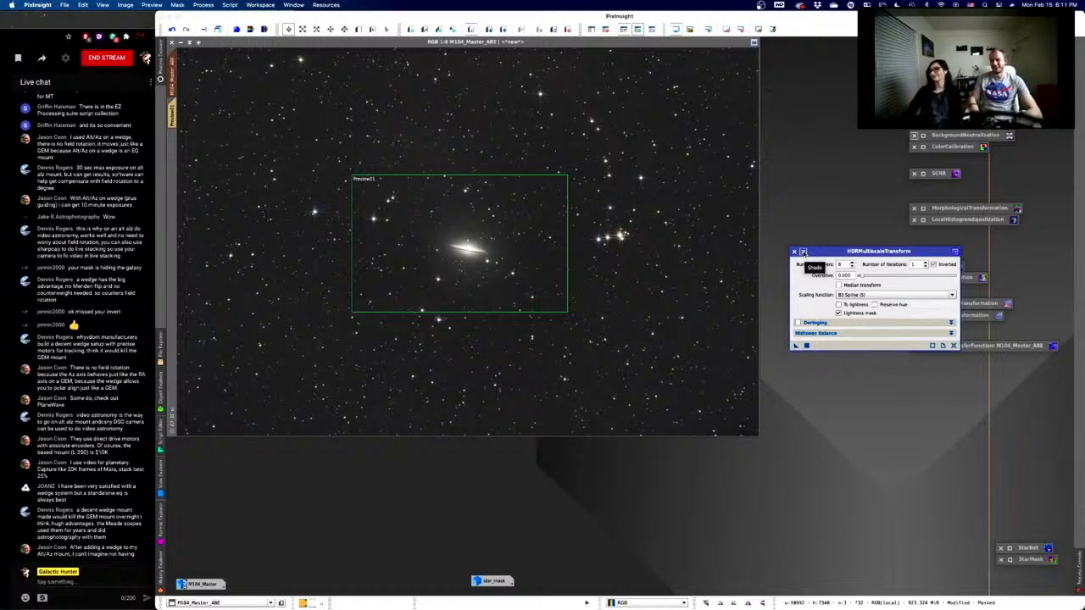
- Close the HDRMultiscaleTransform settings and remove the star mask from M104_Master_ABE
click(803, 252)
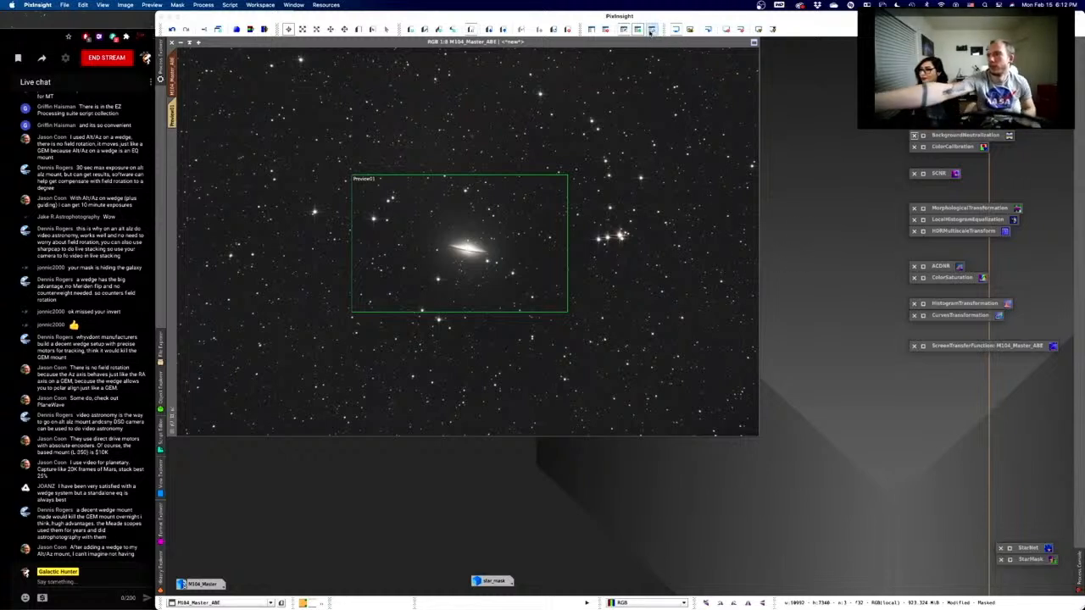
click(604, 32)
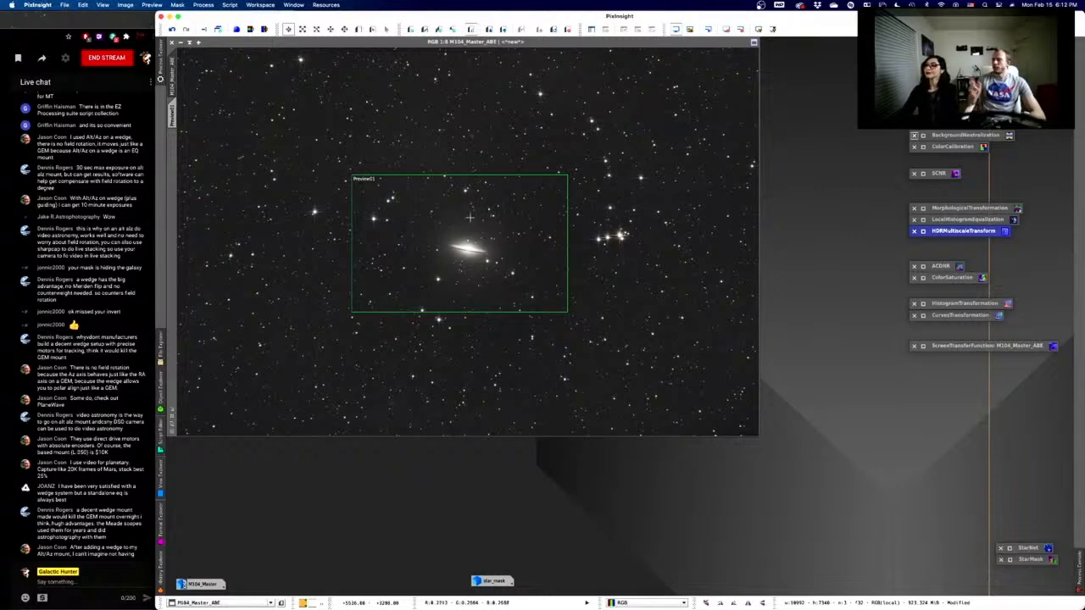
- Open ACDNR (StdDev 2.0, Amount 0.90, 3 iterations) and duplicate the M104_Master_ABE image
scroll(606, 262, down, 4)
scroll(606, 263, up, 14)
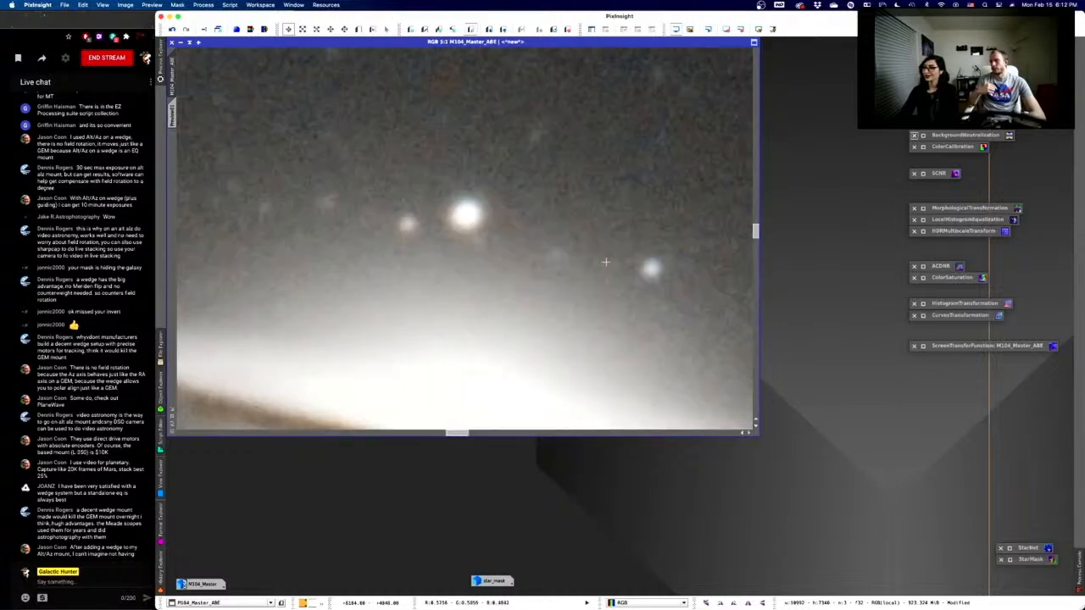
scroll(605, 262, down, 3)
scroll(606, 263, down, 1)
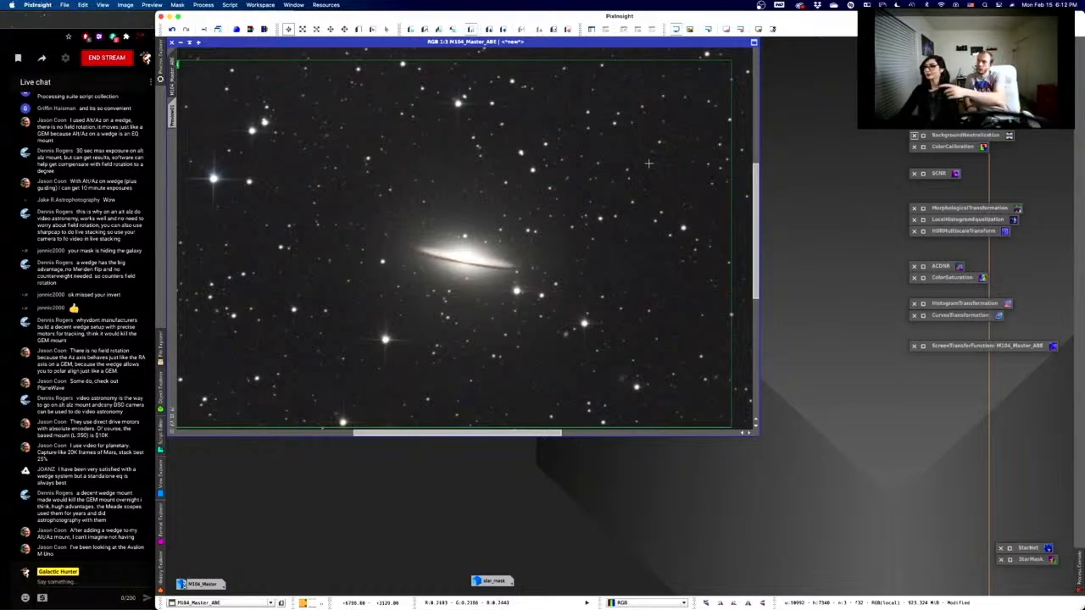
scroll(647, 163, down, 5)
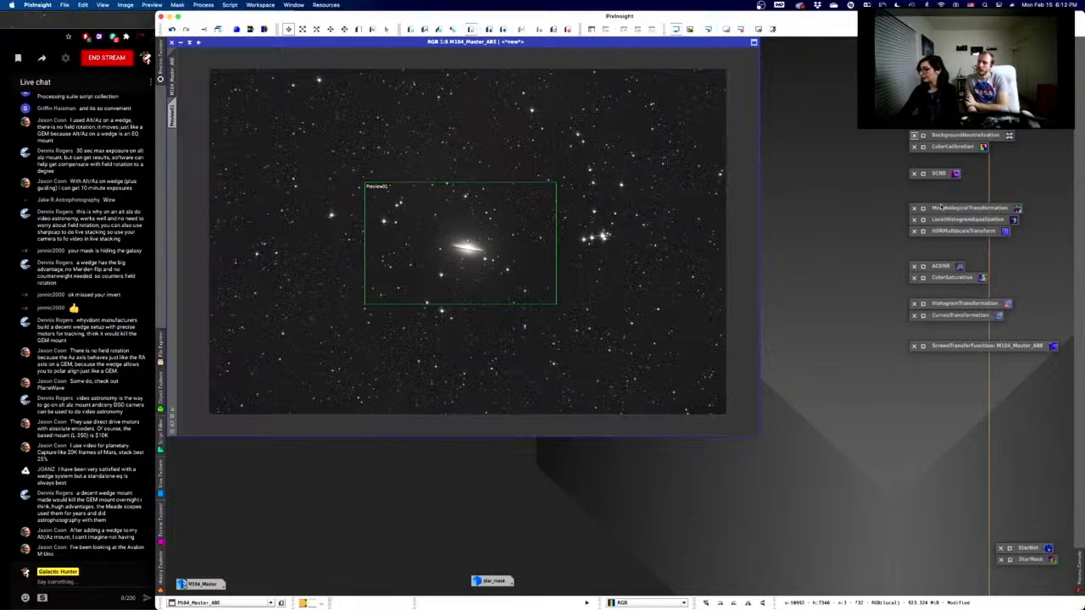
double_click(942, 267)
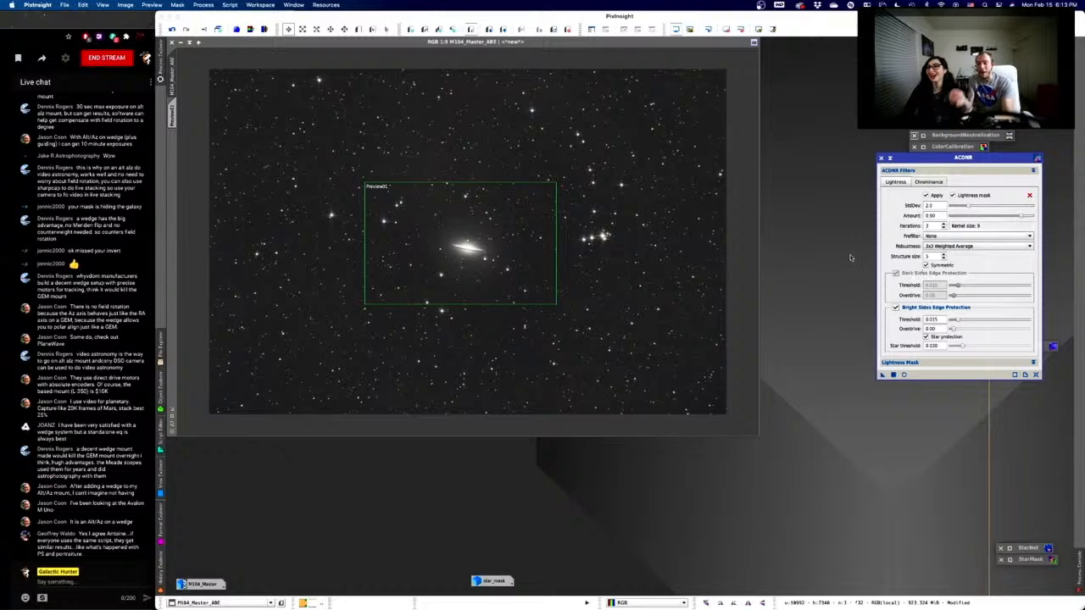
click(341, 47)
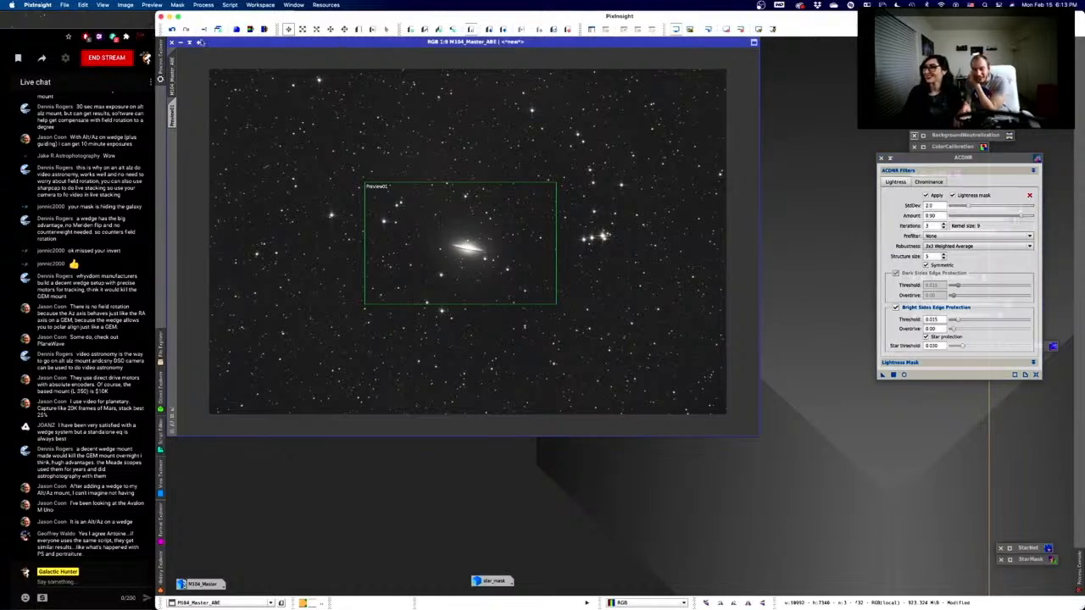
click(217, 29)
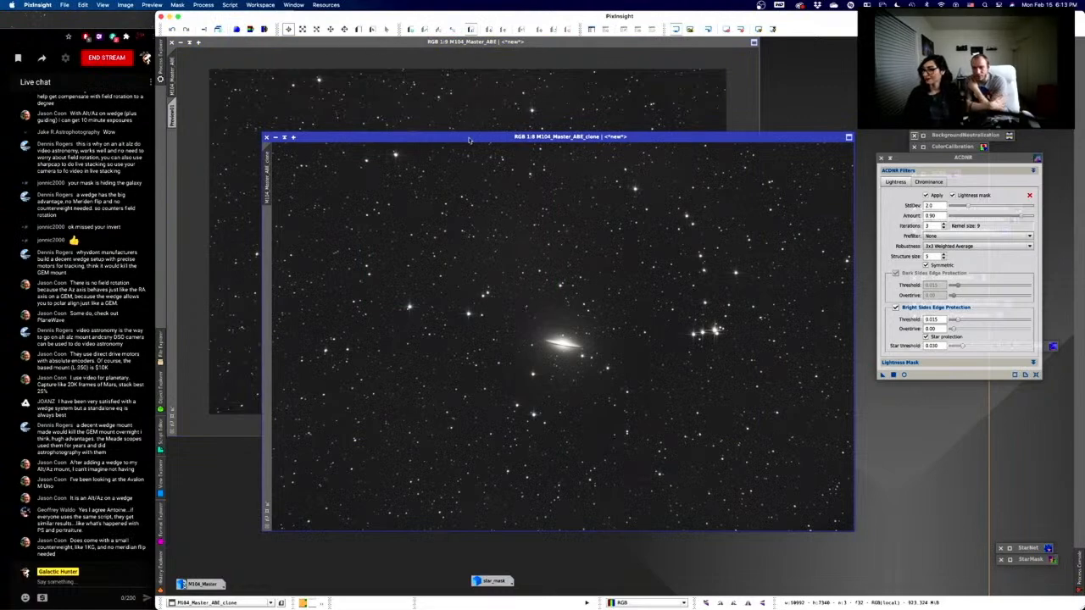
- Place the M104_Master_ABE_clone window and ACDNR settings side by side, expanding Lightness Mask
mouse_move(472, 136)
mouse_down()
mouse_move(378, 75)
mouse_move(384, 54)
mouse_up()
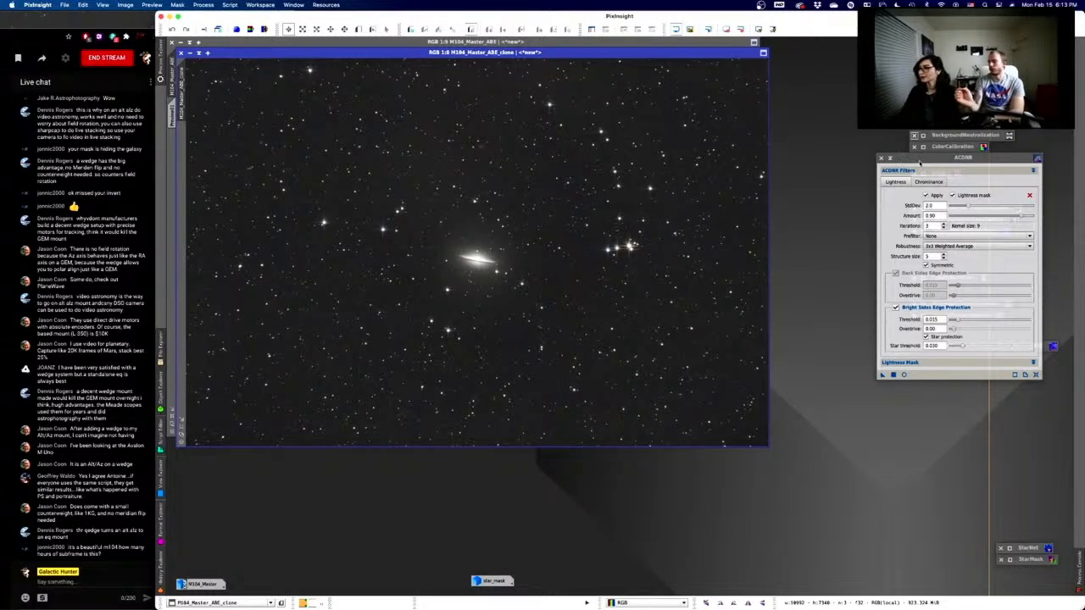
drag(917, 159, 863, 137)
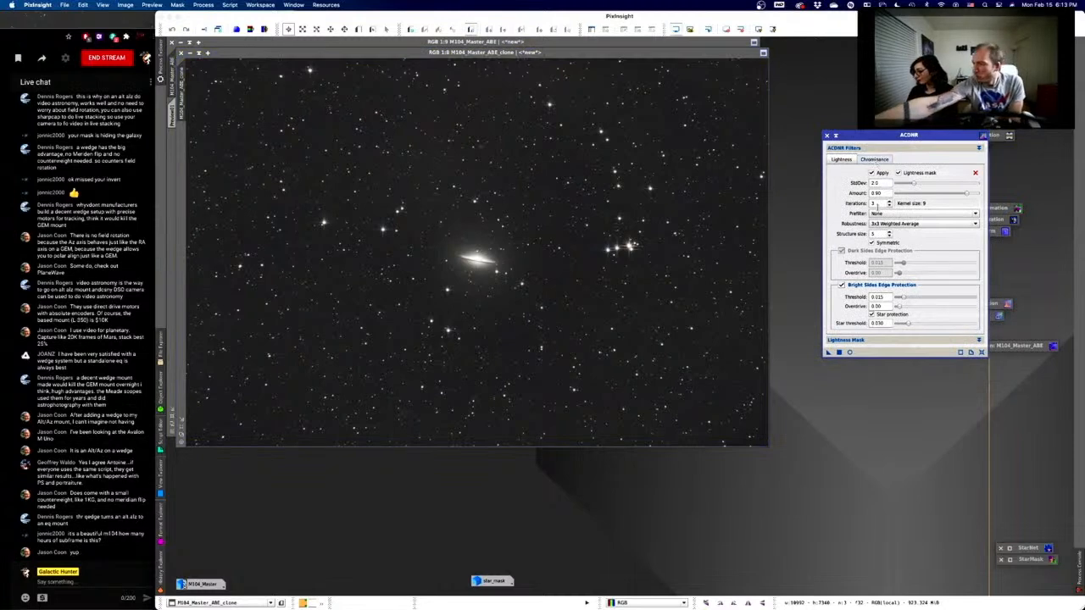
click(979, 340)
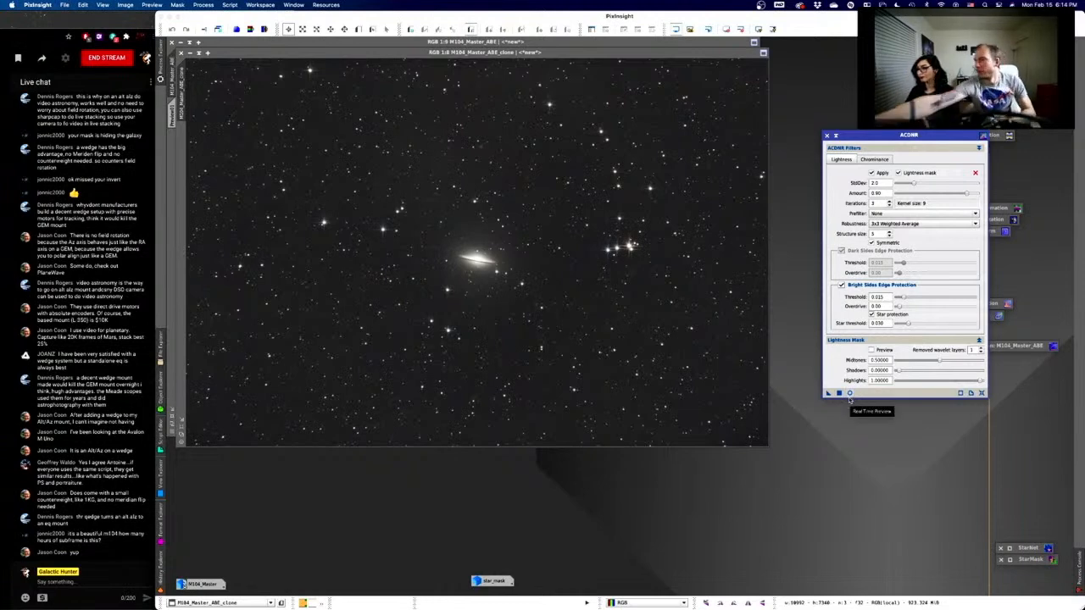
- Preview ACDNR's lightness mask, set midtones about 0.44 and shadows about 0.11, then close the live preview
click(872, 350)
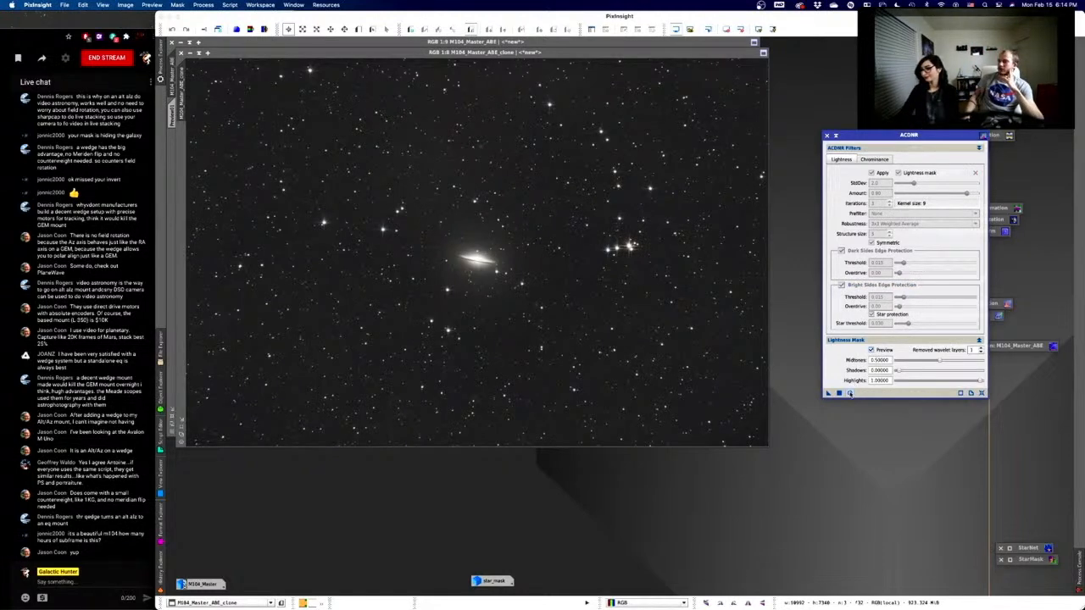
click(850, 393)
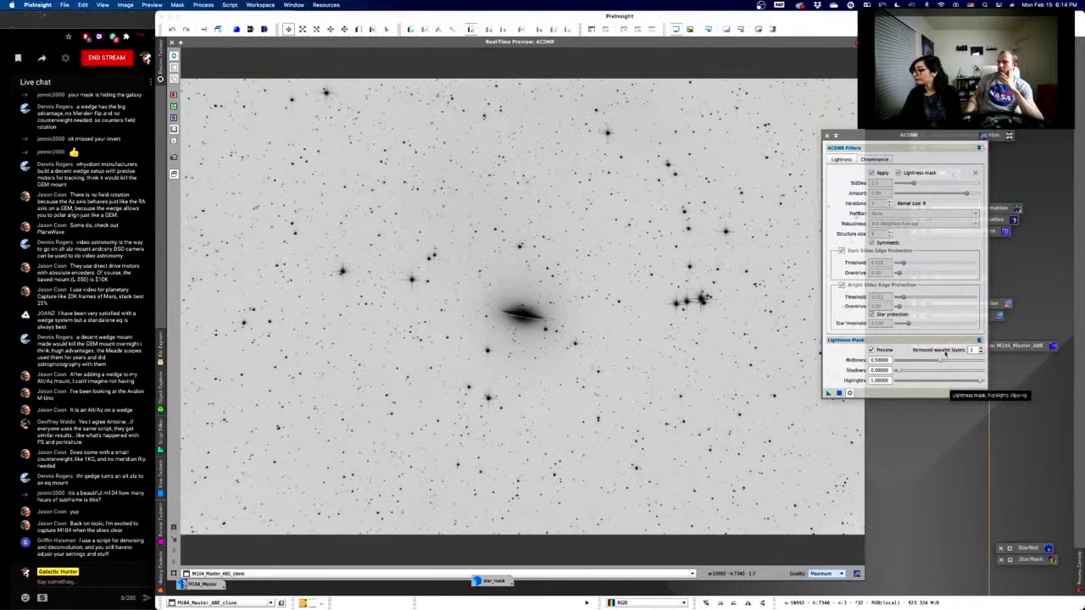
drag(935, 362, 943, 362)
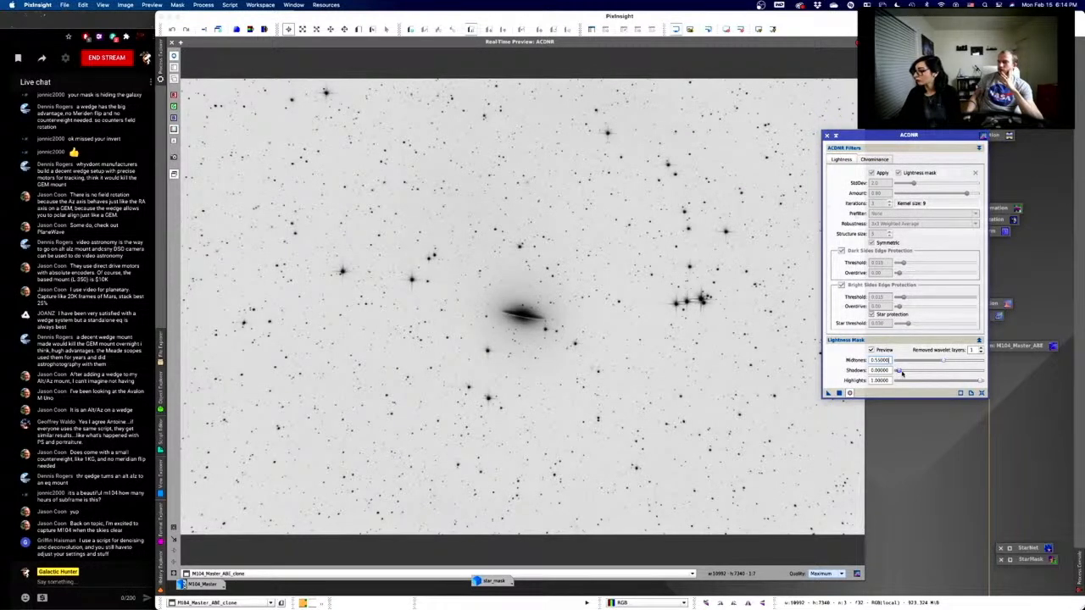
click(919, 363)
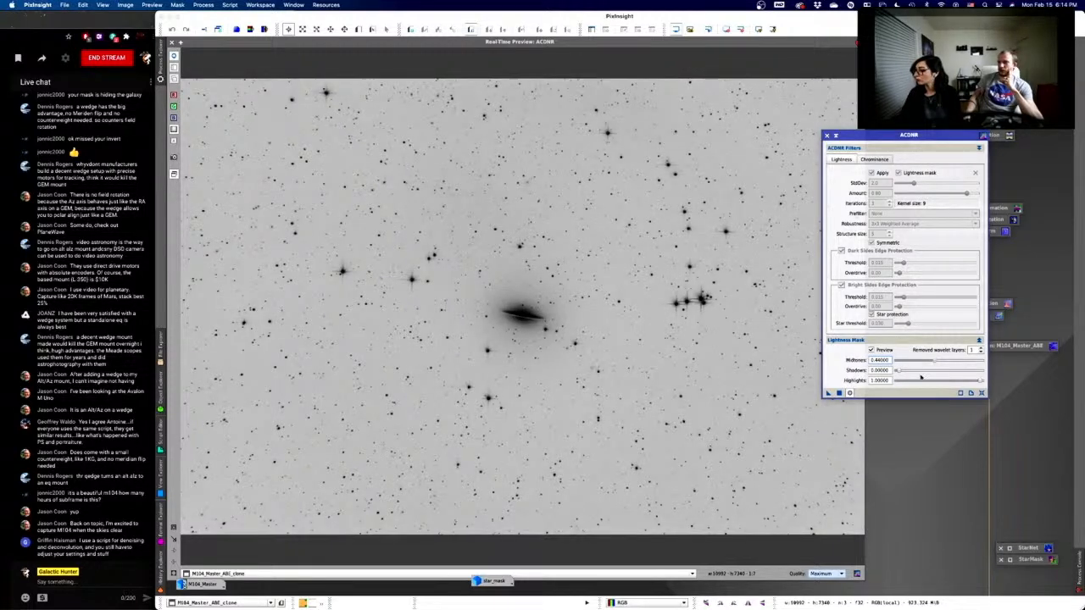
key(Tab)
drag(898, 371, 920, 370)
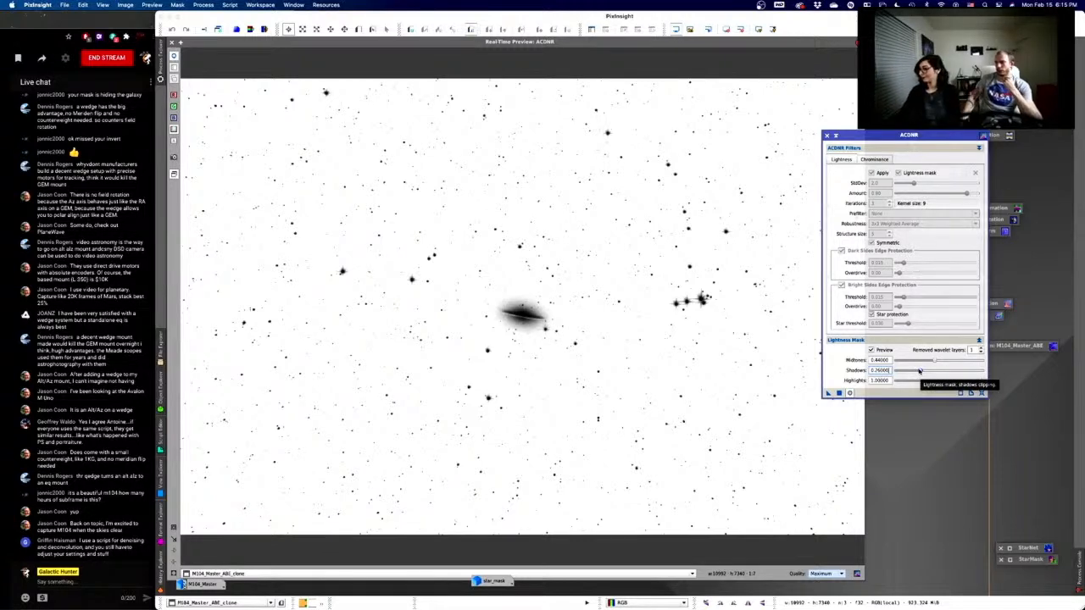
click(871, 350)
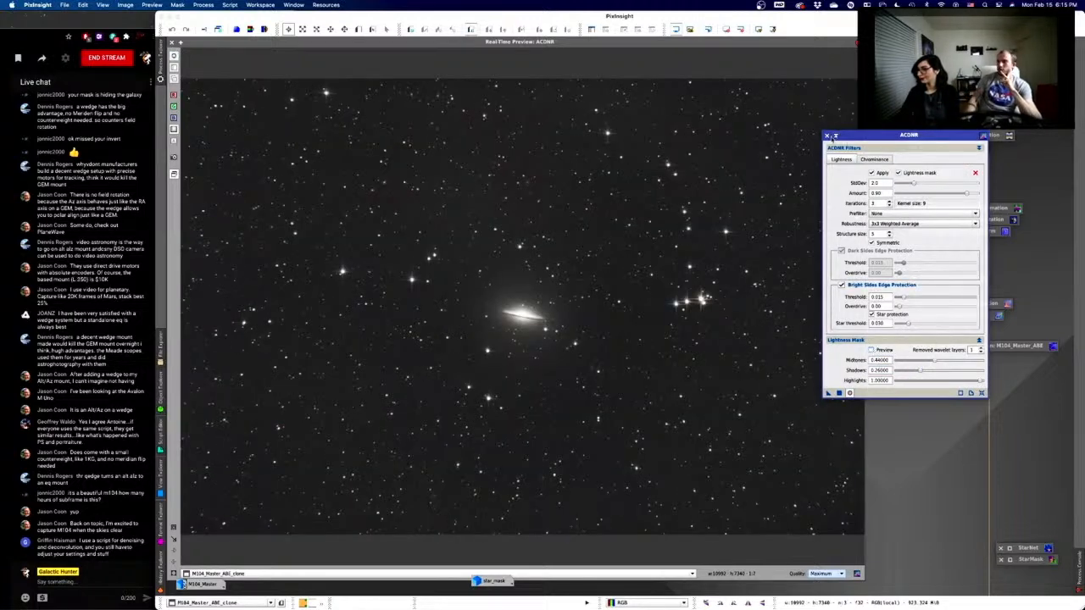
click(175, 42)
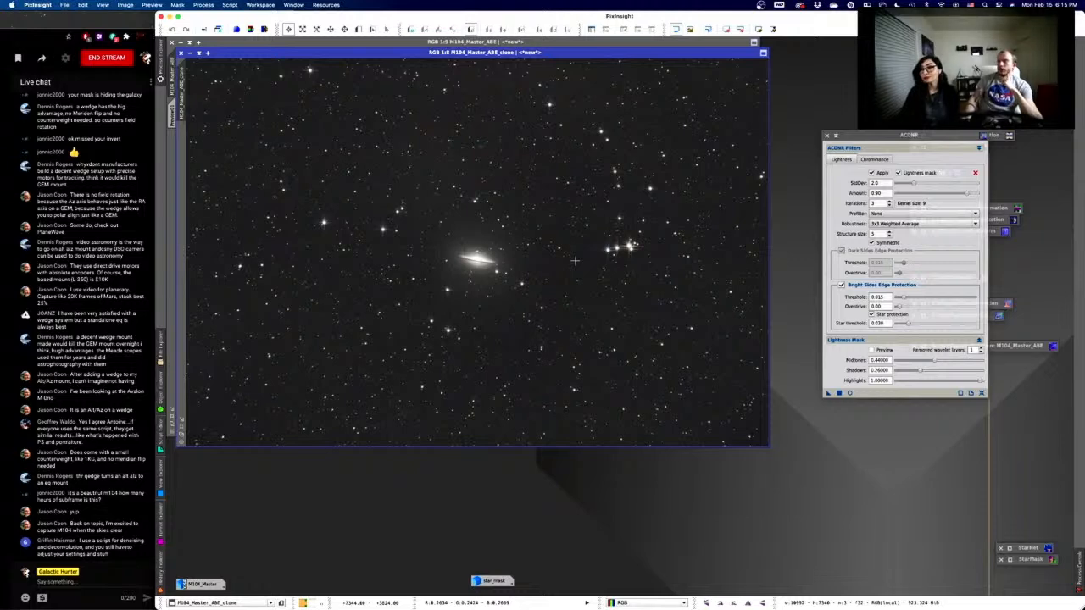
- Park the clone window beside star_mask and draw Preview02 tightly around the galaxy core
click(217, 29)
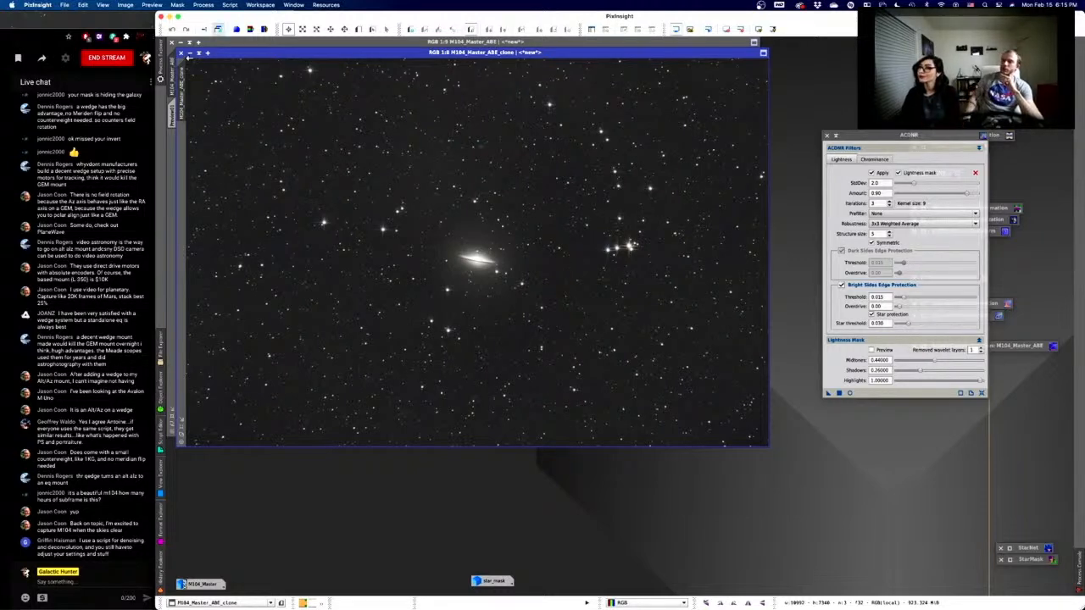
drag(188, 58, 528, 256)
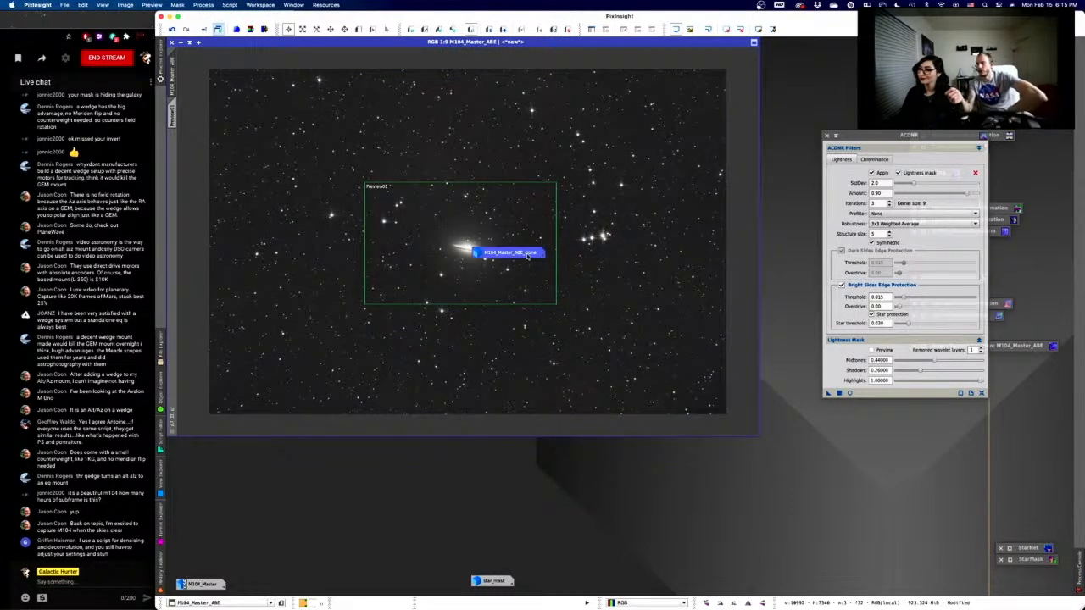
drag(528, 255, 509, 565)
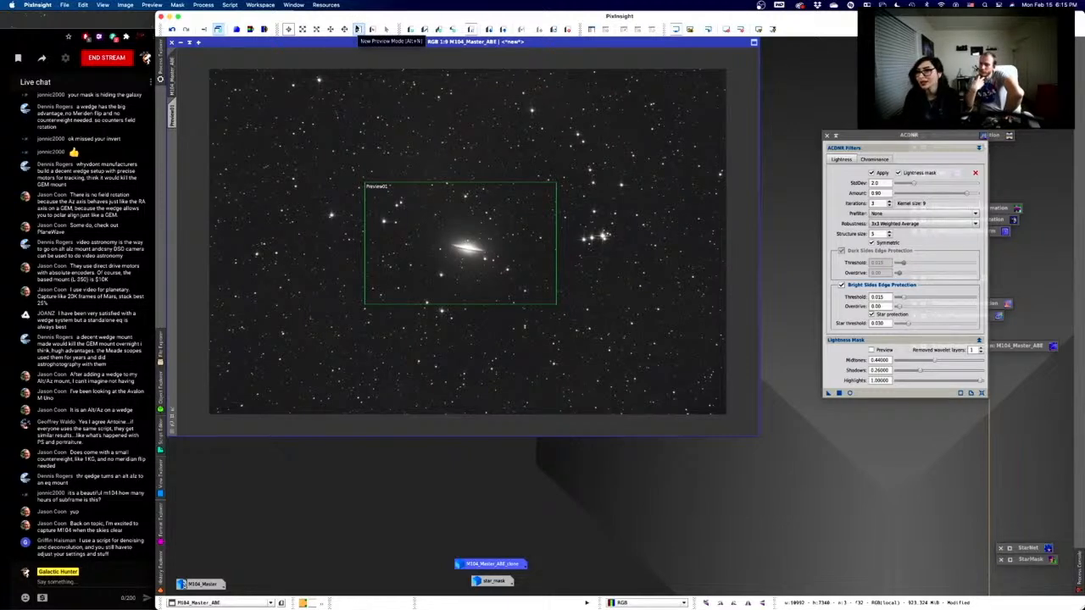
click(358, 29)
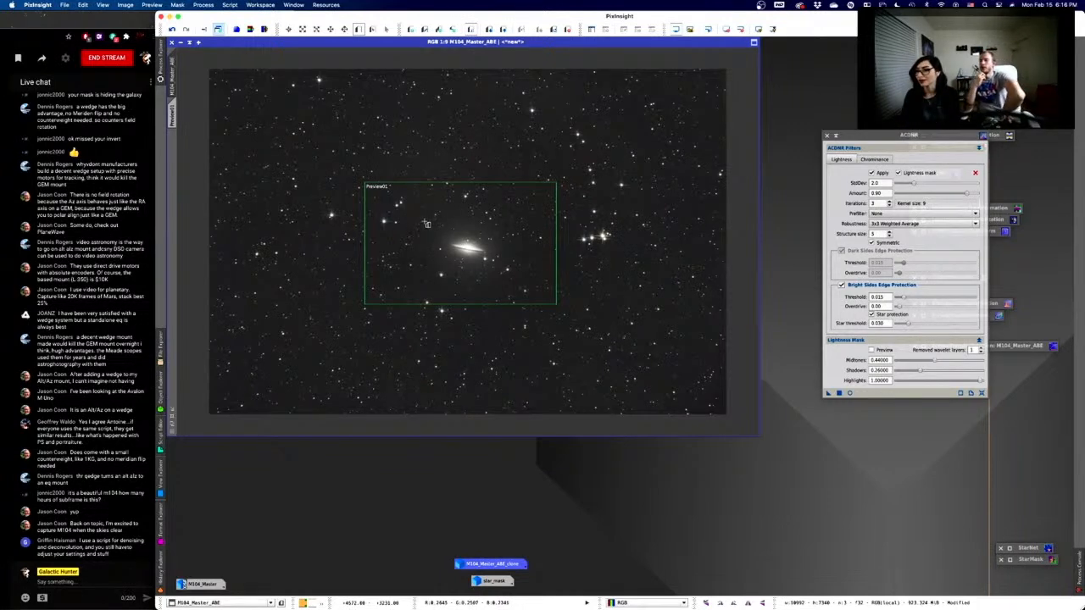
drag(423, 220, 489, 268)
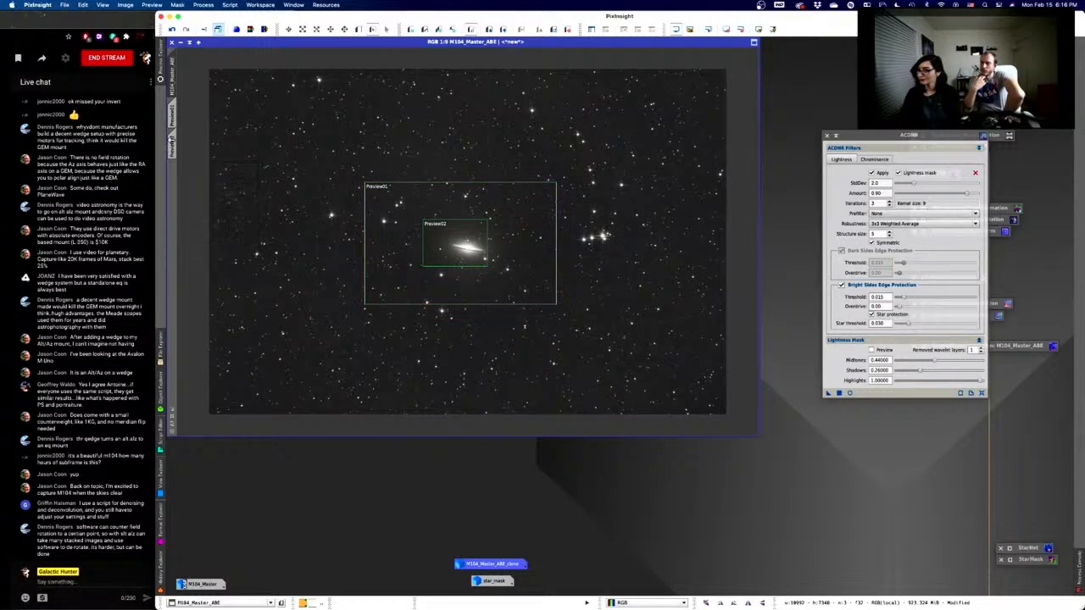
- Switch to the galaxy's Preview02 and turn on ACDNR's Real-Time Preview of it
click(172, 141)
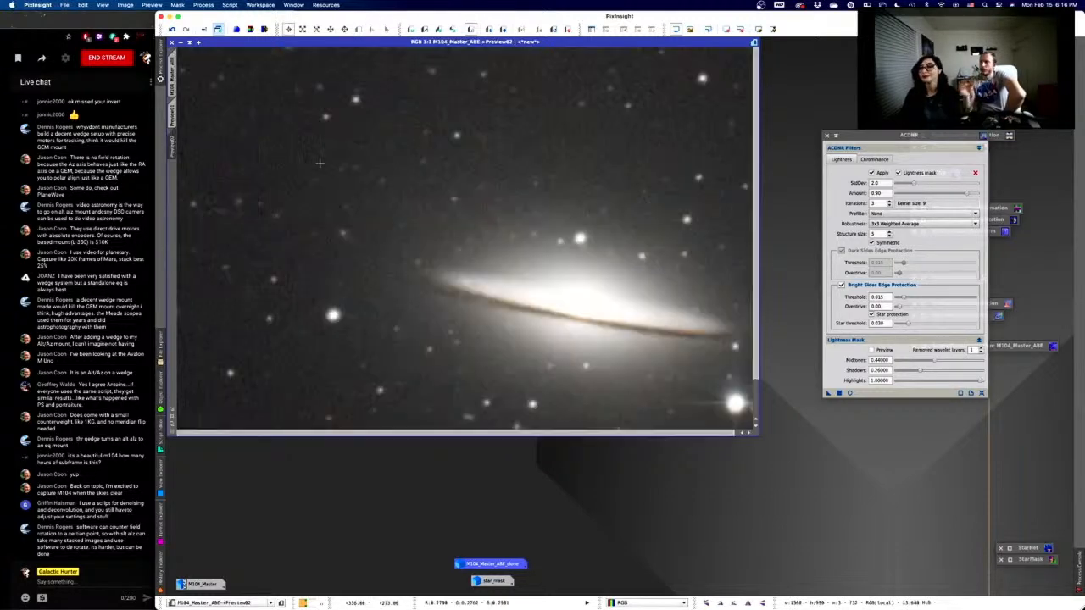
scroll(506, 238, down, 2)
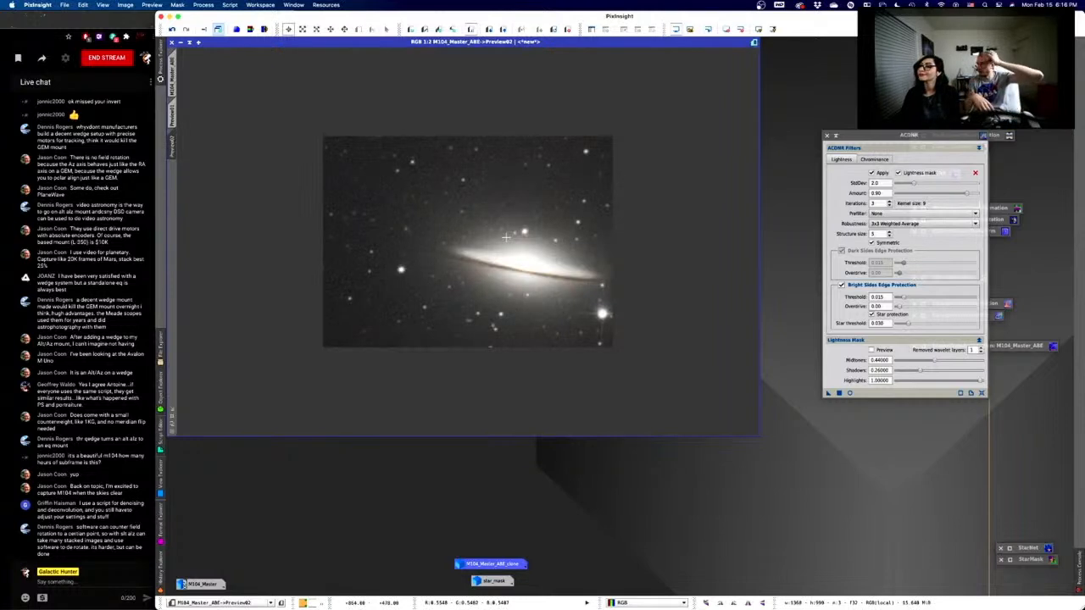
scroll(506, 238, up, 1)
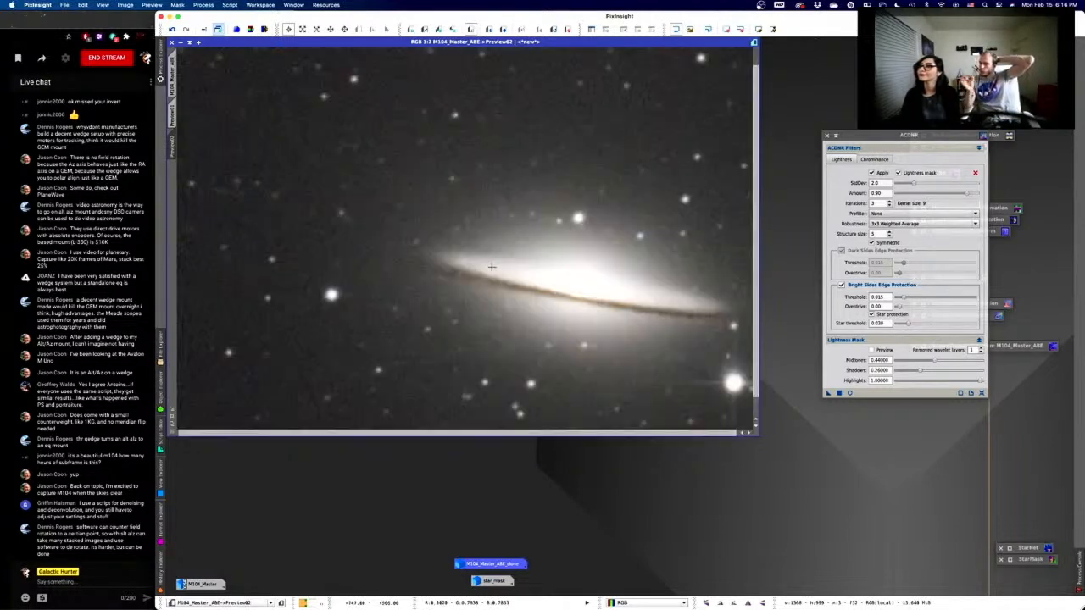
scroll(492, 267, down, 1)
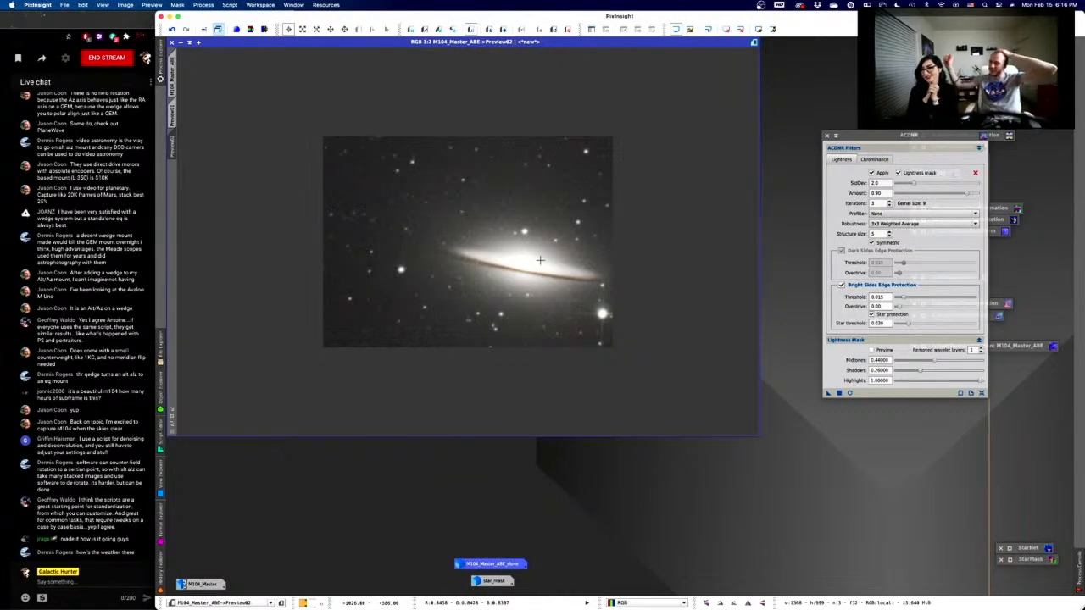
scroll(540, 260, down, 1)
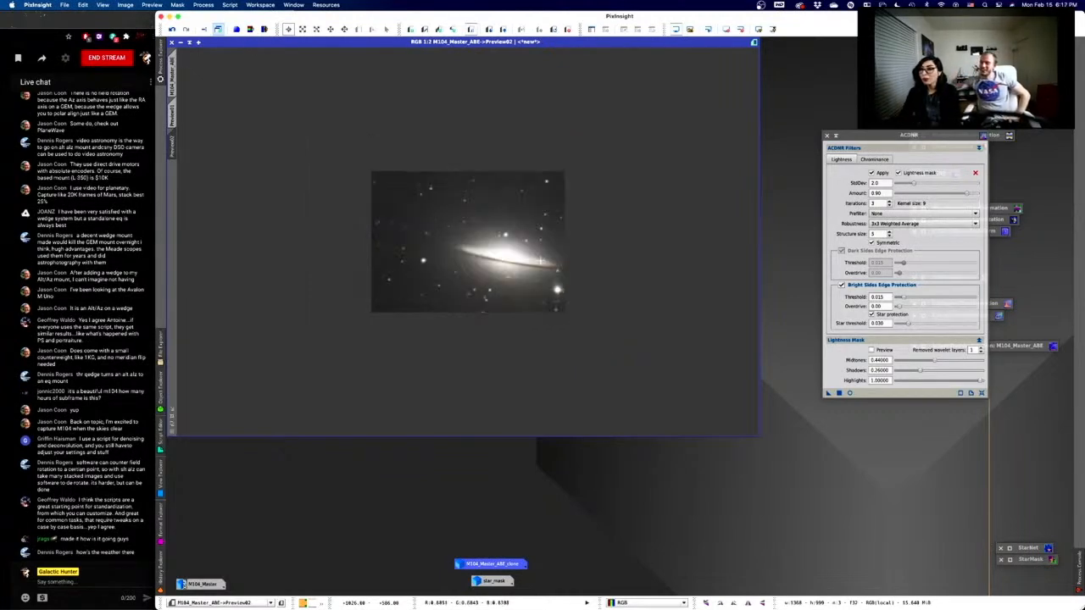
scroll(540, 261, up, 2)
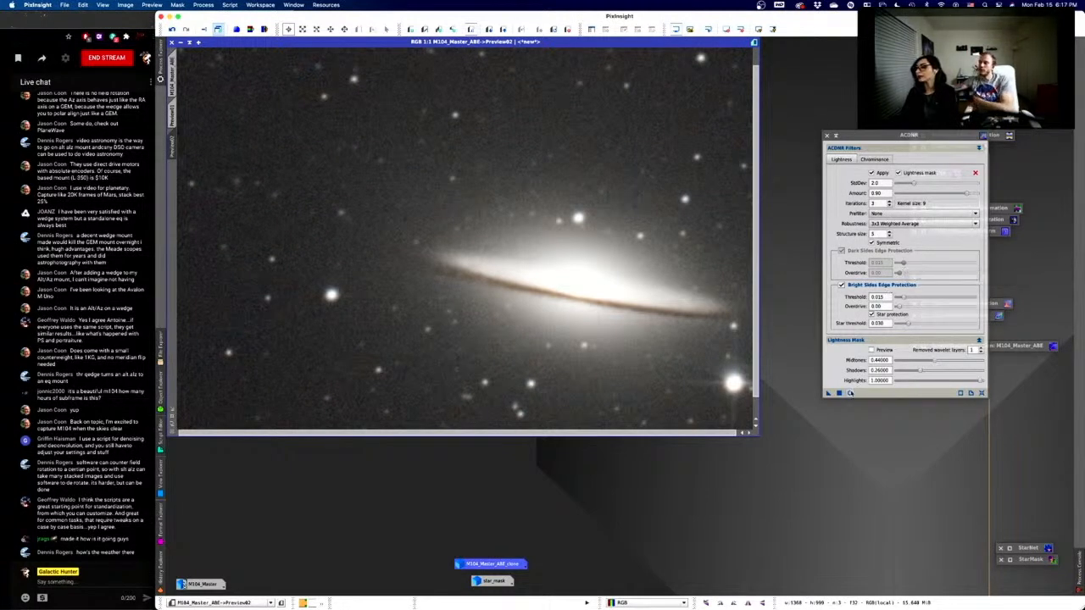
click(850, 392)
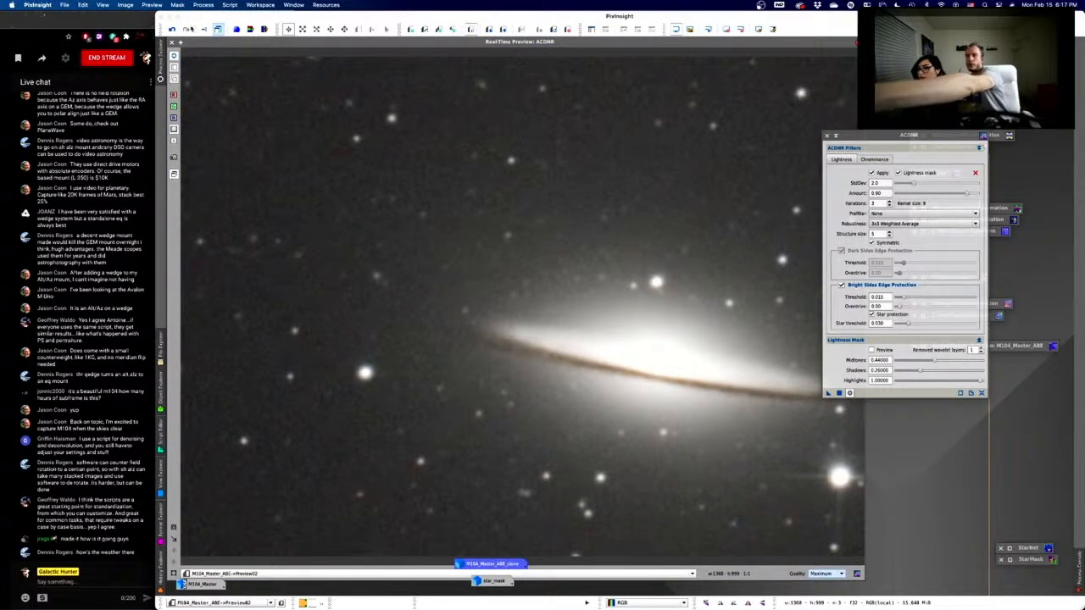
- Inspect the noise-reduced galaxy in the ACDNR Real-Time Preview, then close it
click(174, 57)
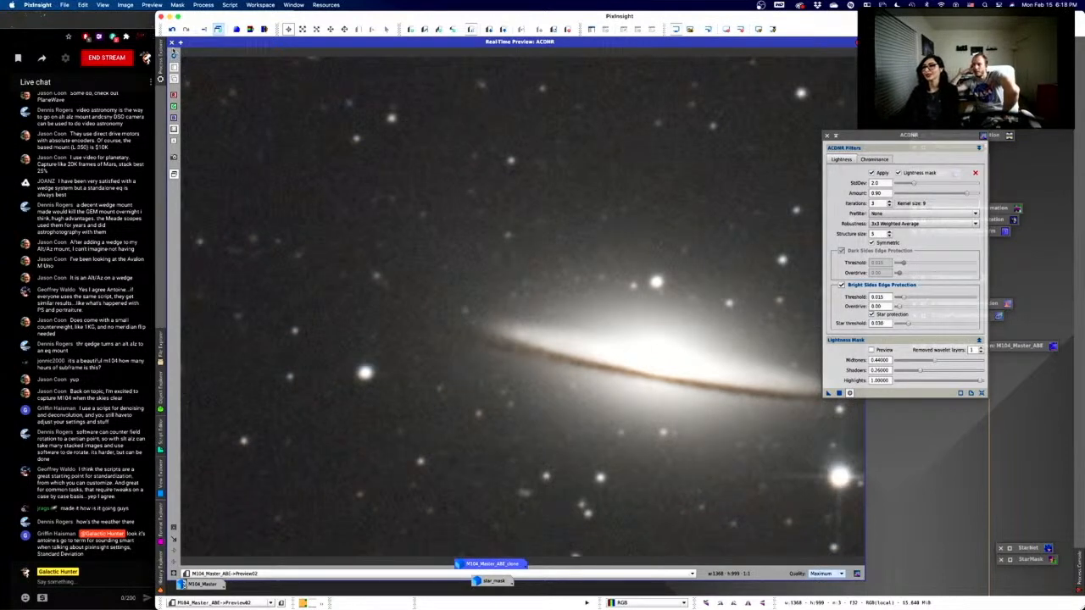
click(171, 42)
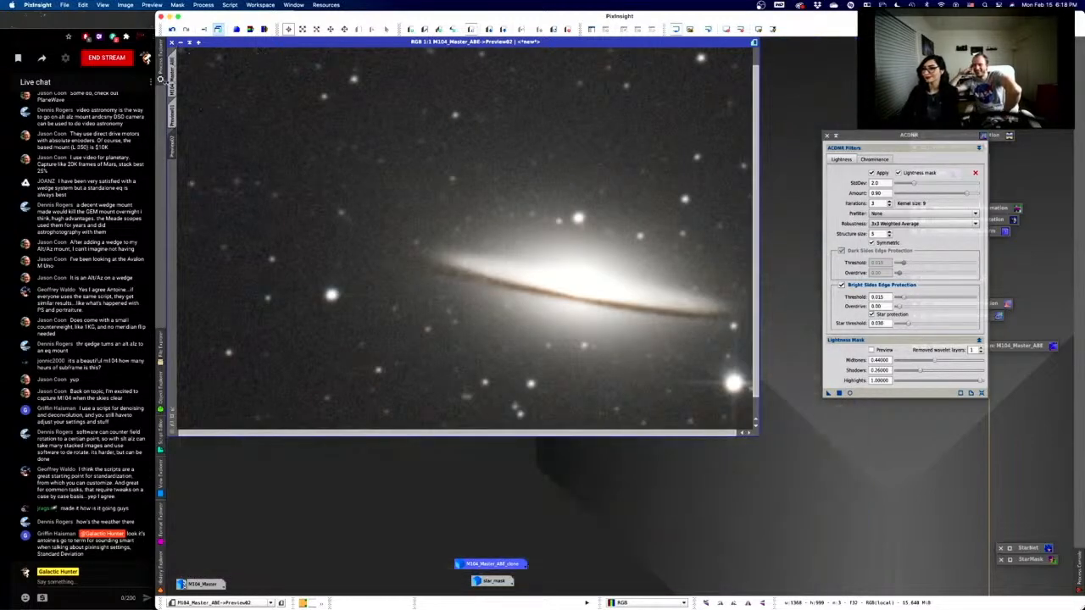
- Return to the full M104_Master_ABE view and close the ACDNR window
click(172, 80)
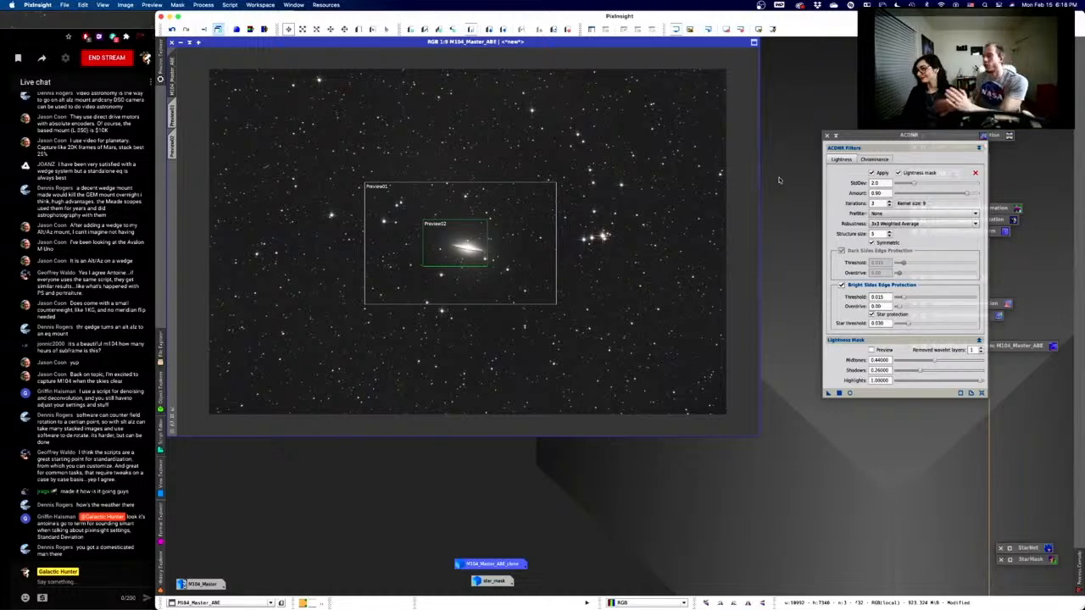
click(835, 136)
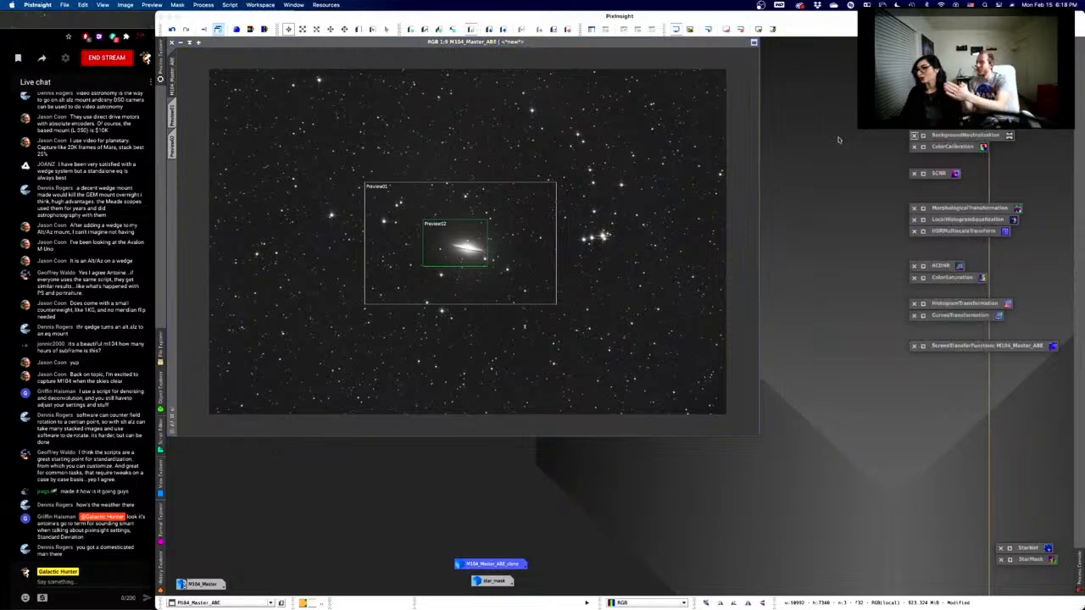
double_click(924, 279)
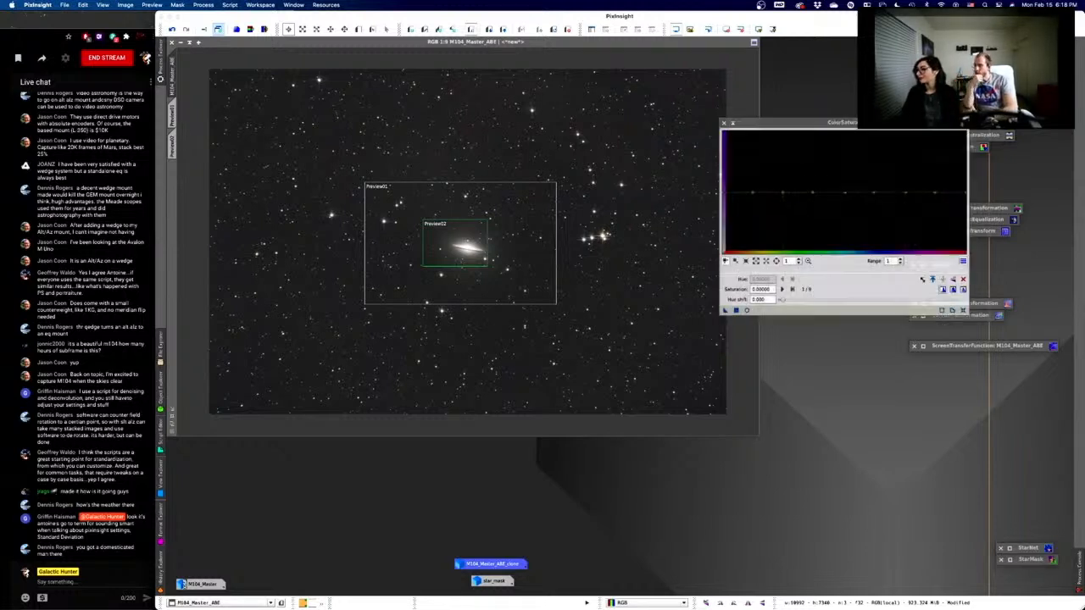
drag(767, 124, 816, 112)
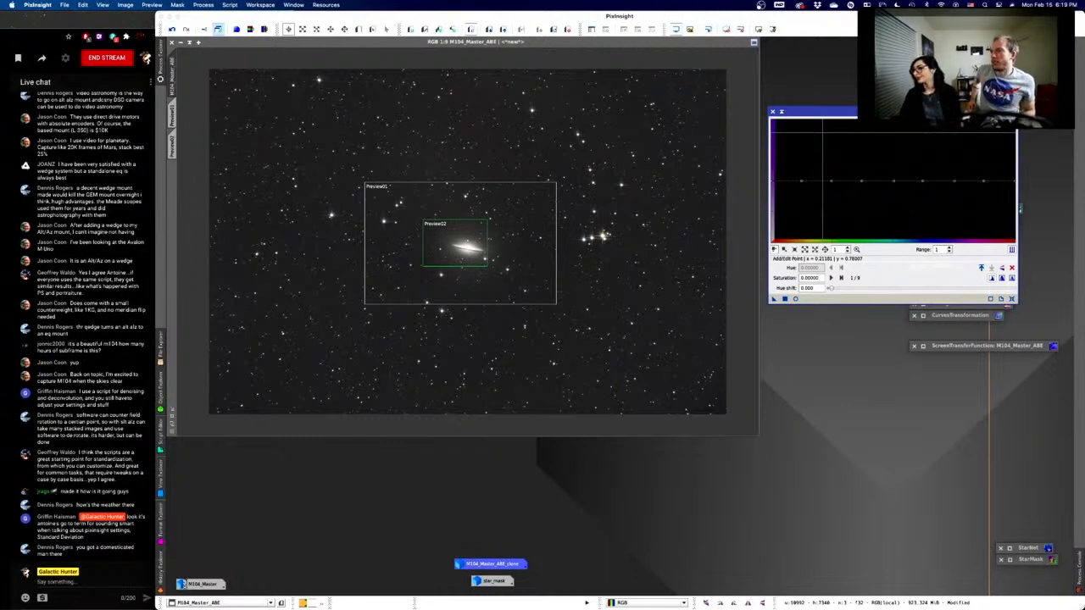
click(781, 112)
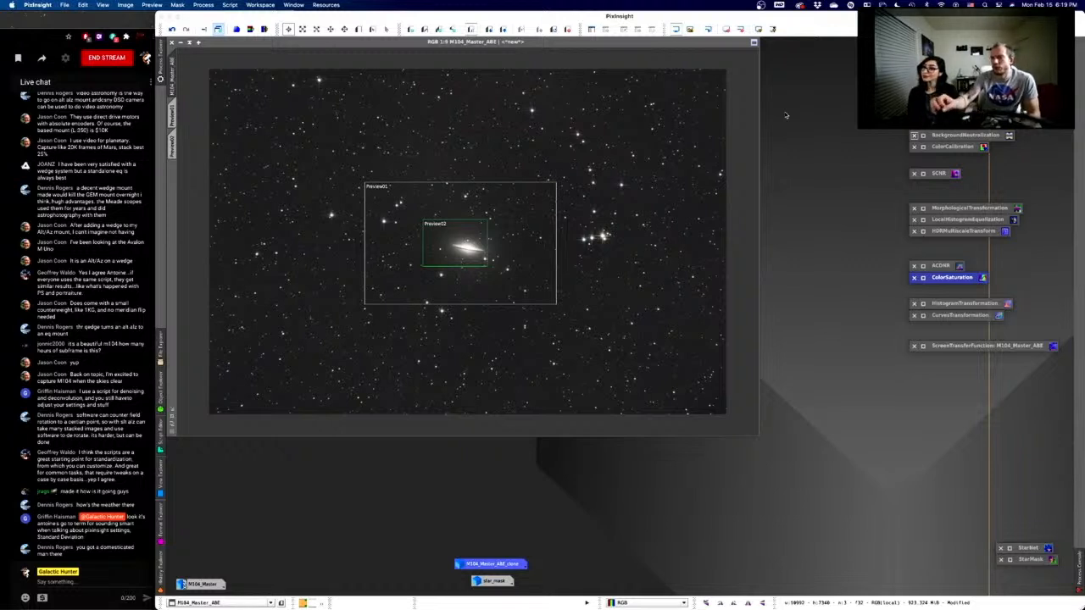
click(532, 245)
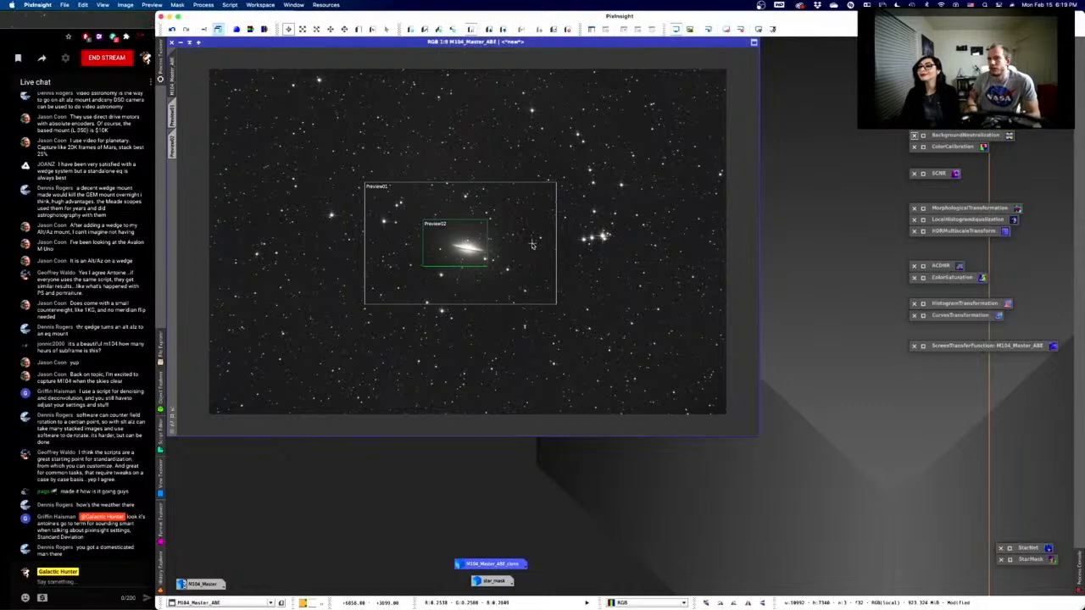
scroll(533, 245, up, 1)
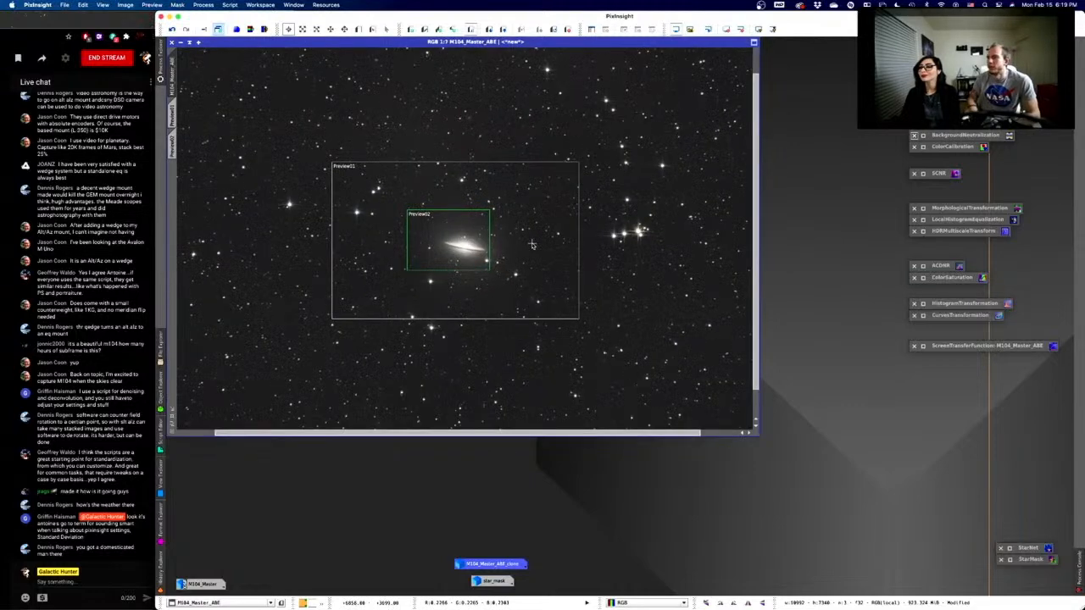
scroll(532, 245, down, 1)
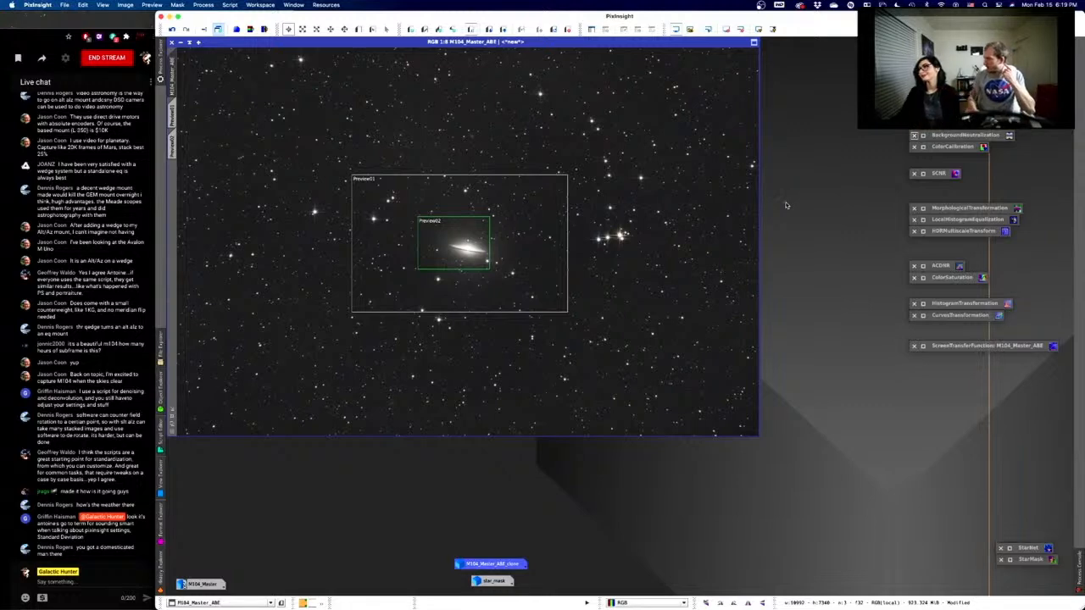
- Open CurvesTransformation and start its Real-Time Preview of the whole M104 image
double_click(926, 316)
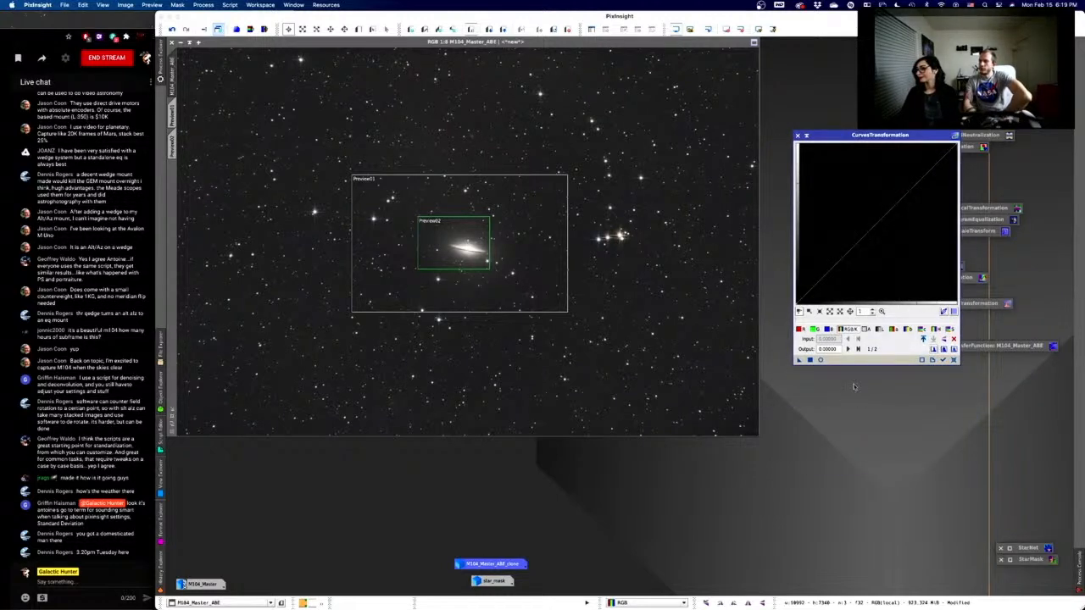
click(821, 360)
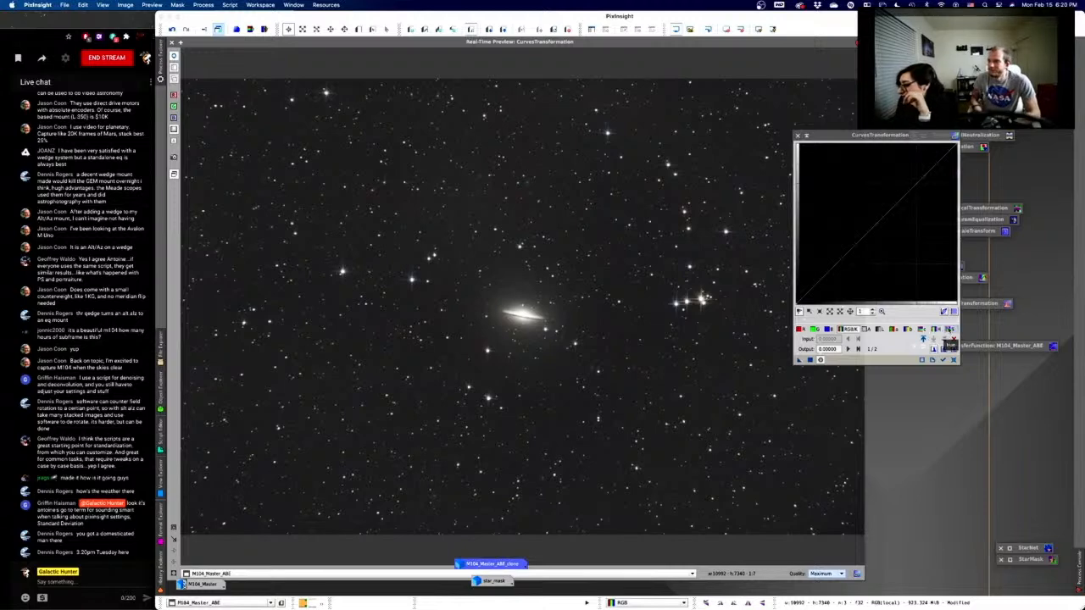
- Lift a midtone curve point to about 0.37 in, 0.64 out, then close the preview
click(941, 330)
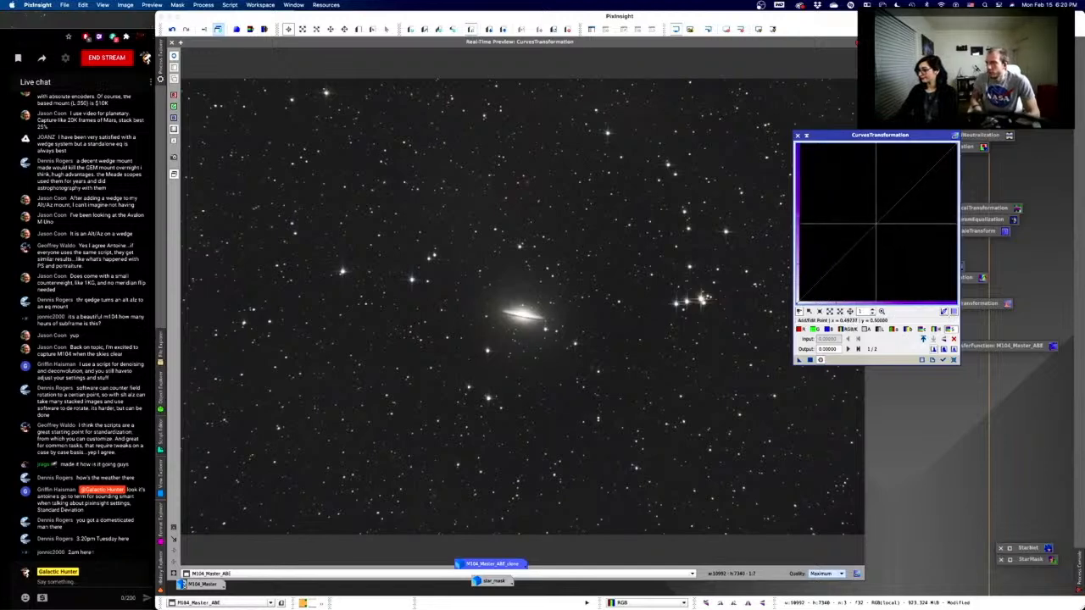
click(877, 225)
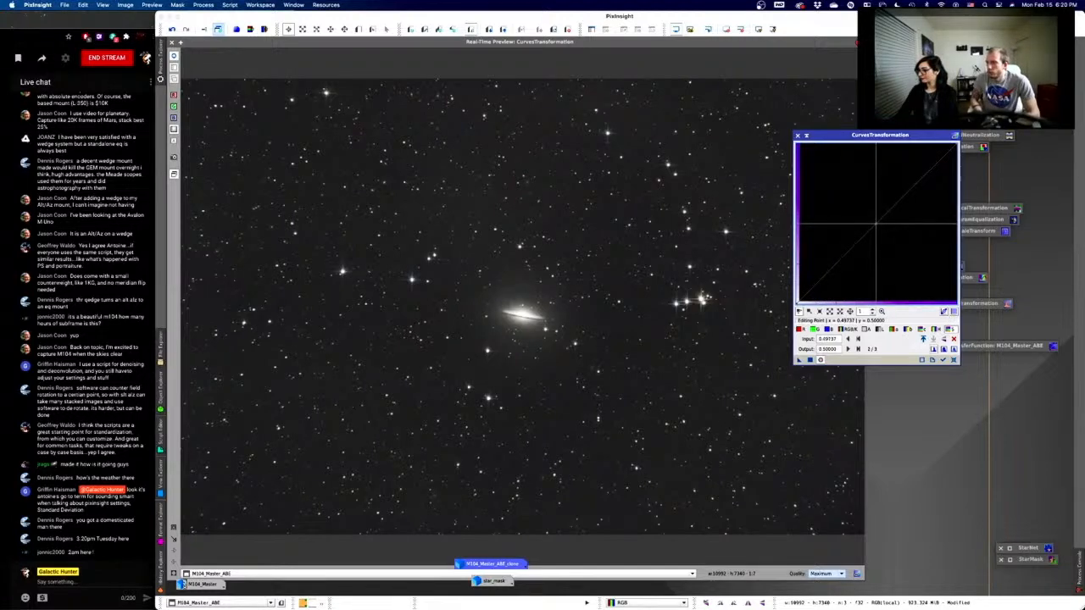
drag(876, 225, 839, 194)
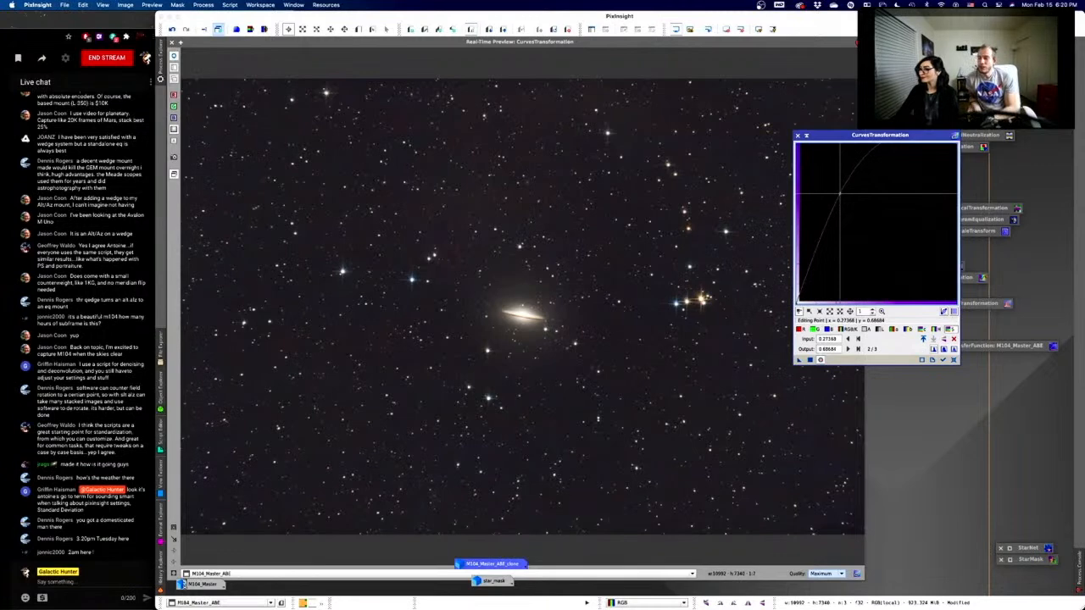
drag(839, 194, 878, 223)
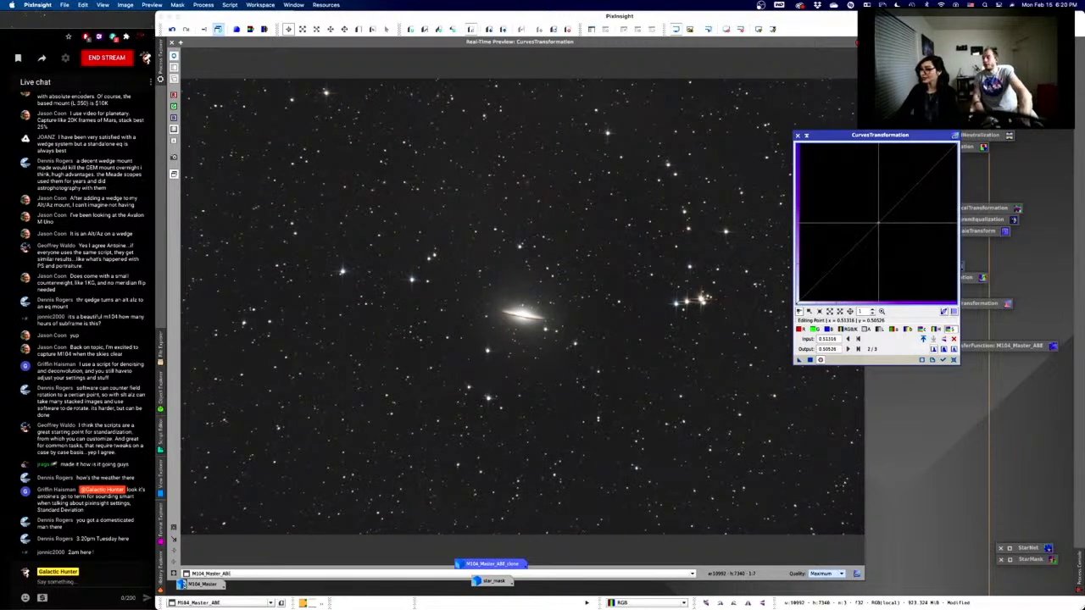
drag(878, 223, 845, 199)
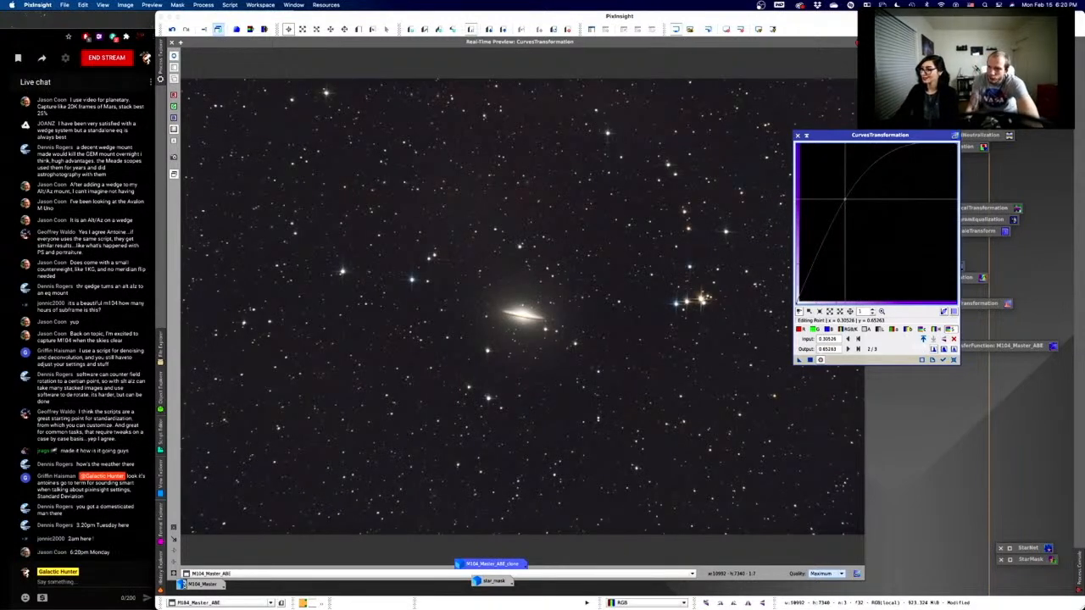
drag(844, 198, 850, 203)
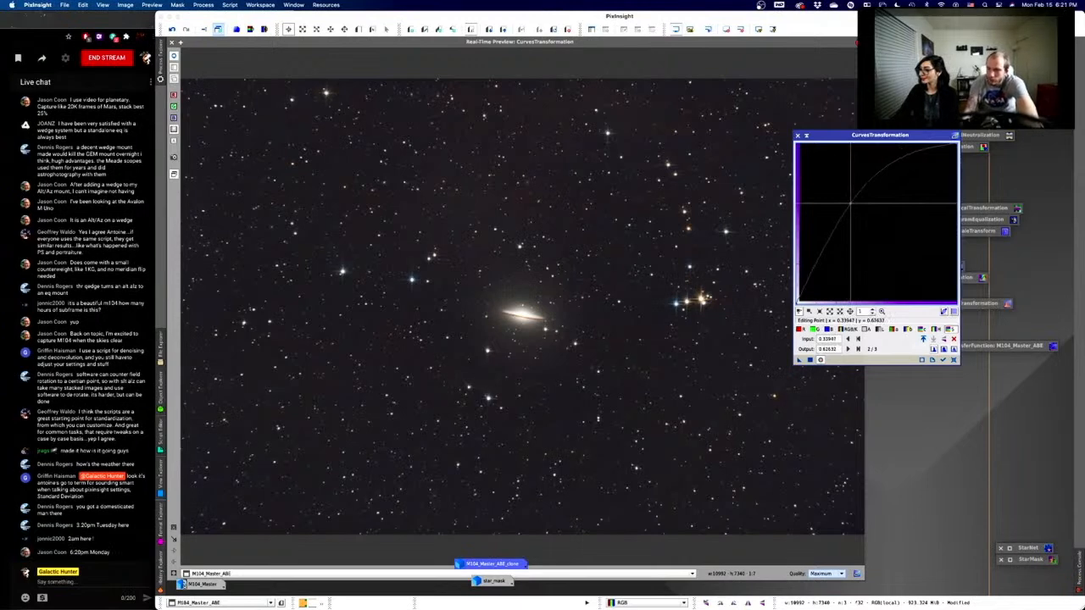
drag(850, 204, 857, 202)
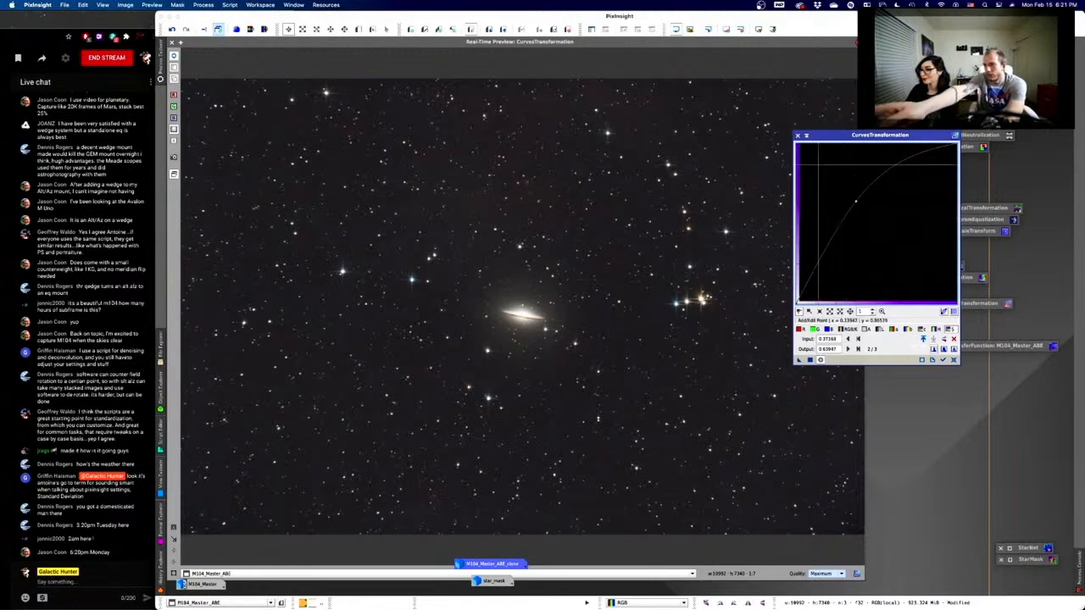
click(172, 42)
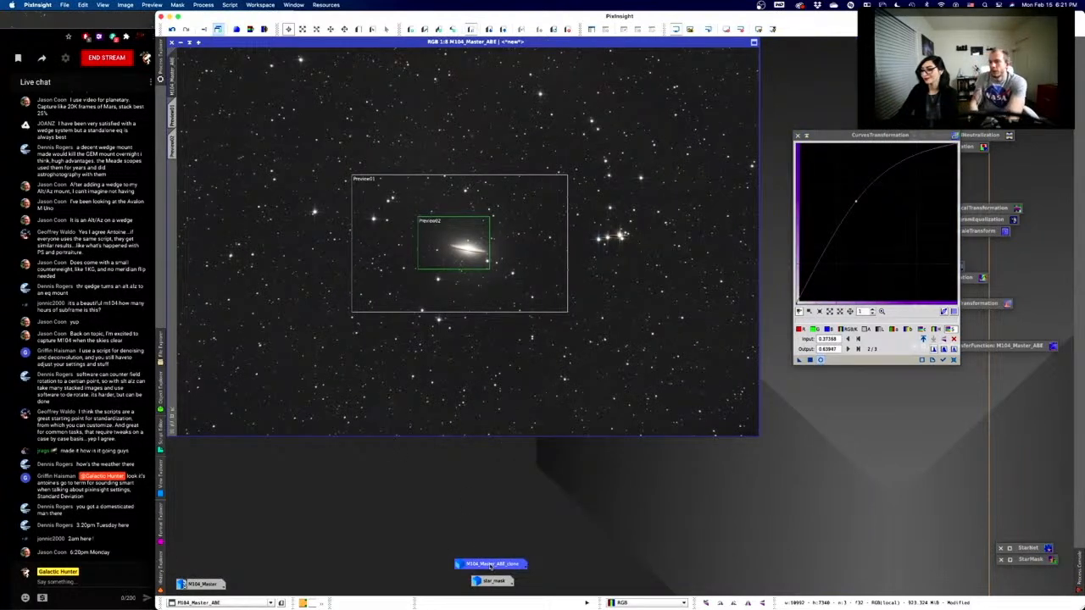
- Open M104_Master_ABE_clone in its own window, then bring M104_Master_ABE back to front
mouse_move(490, 565)
mouse_down()
mouse_move(234, 219)
mouse_move(155, 192)
mouse_move(630, 576)
mouse_move(475, 519)
mouse_move(493, 561)
mouse_up()
double_click(493, 560)
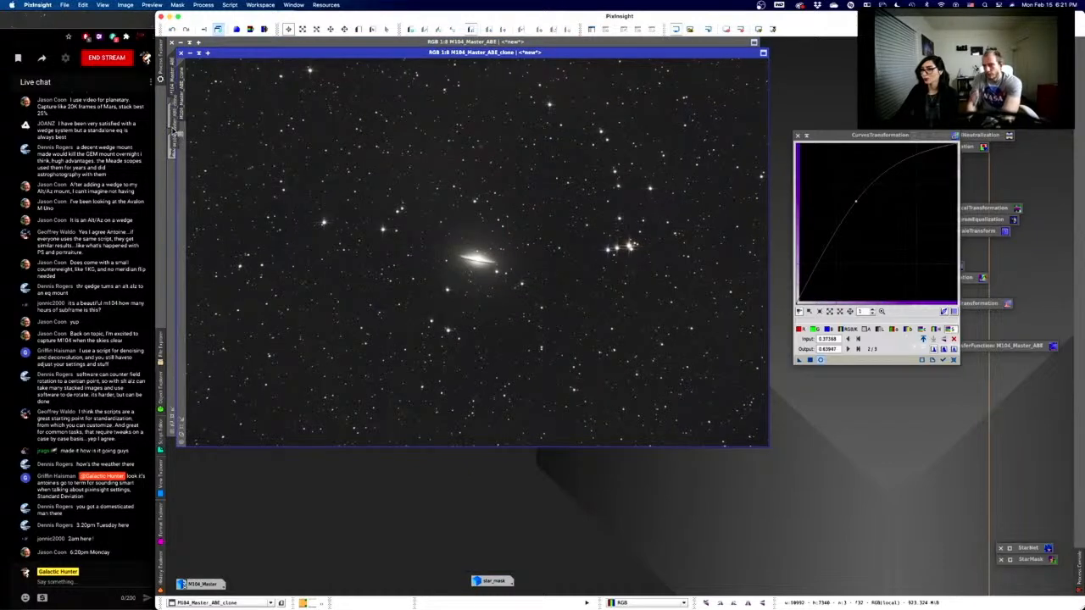
click(172, 116)
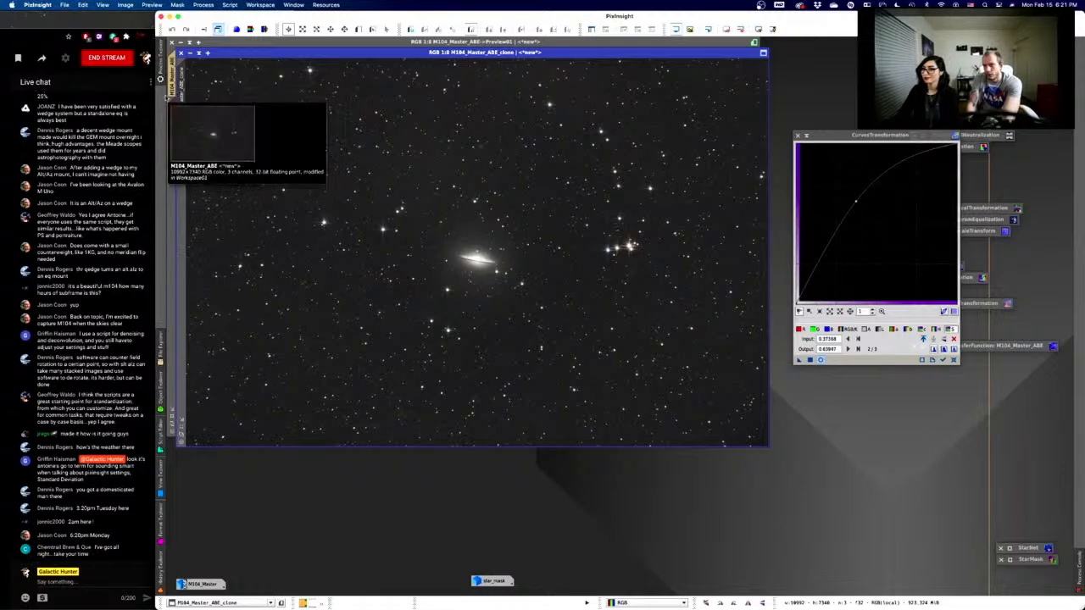
click(170, 78)
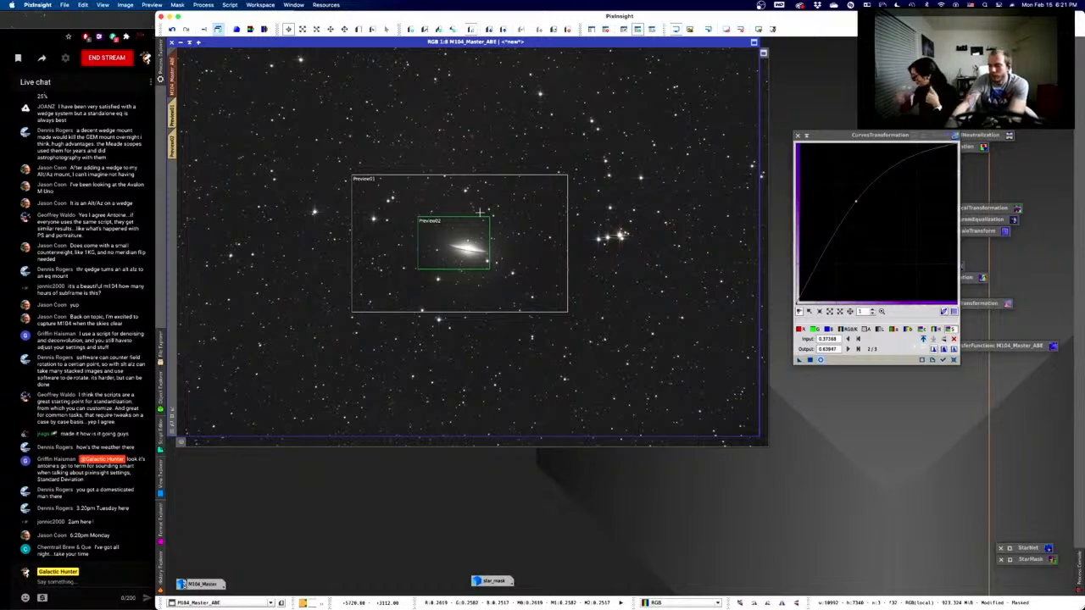
- Toggle the star mask overlay on and off, then reopen the curve's Real-Time Preview
key(super+k)
key(super+k)
key(super+k)
key(super+k)
key(super+k)
key(super+k)
key(super+k)
key(super+k)
key(super+k)
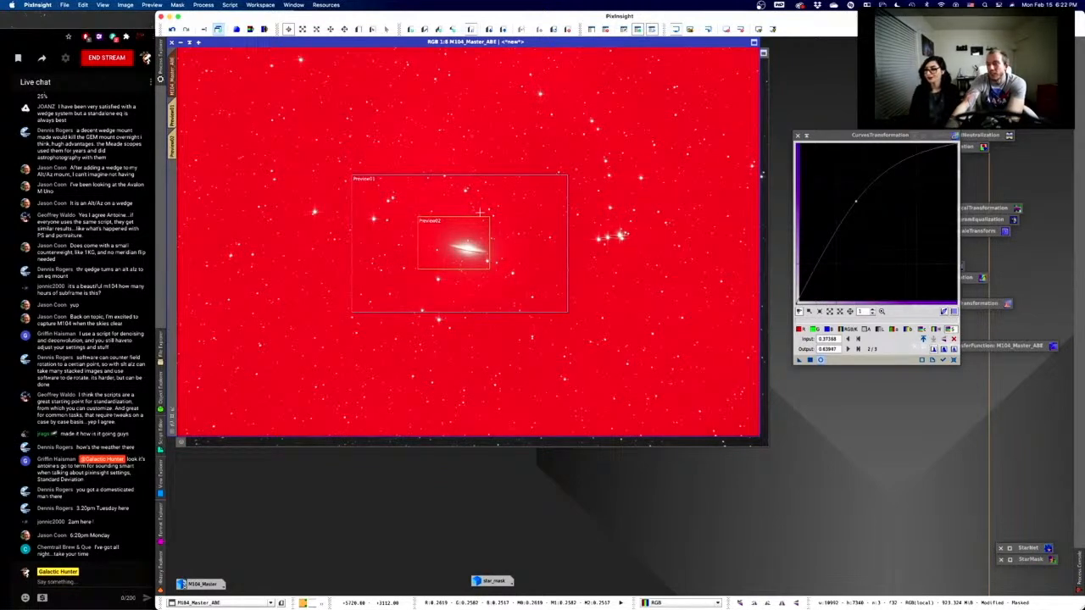
key(super+k)
key(super+k)
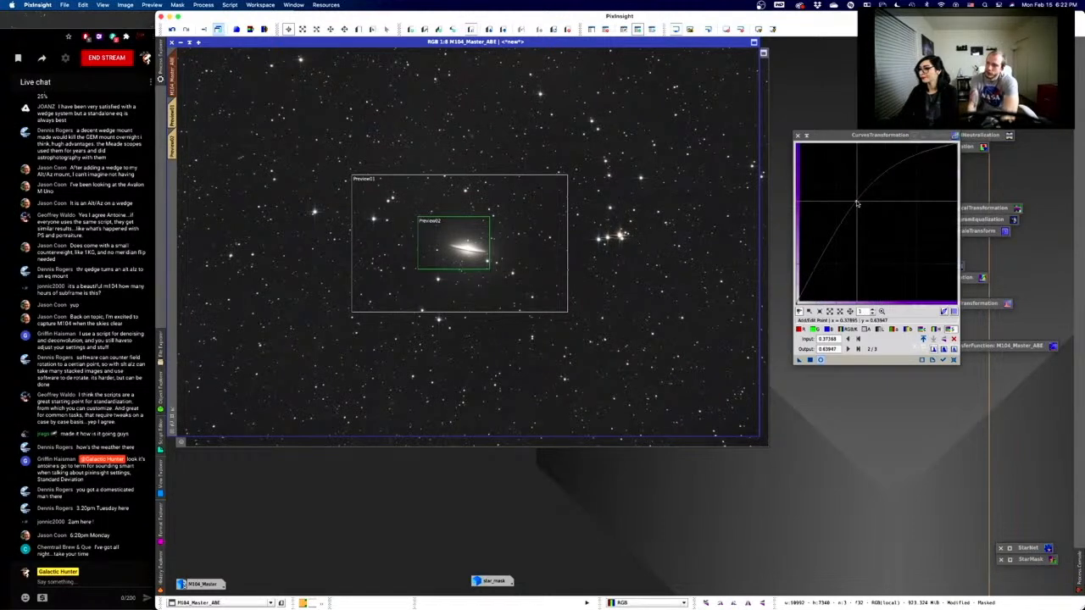
click(820, 360)
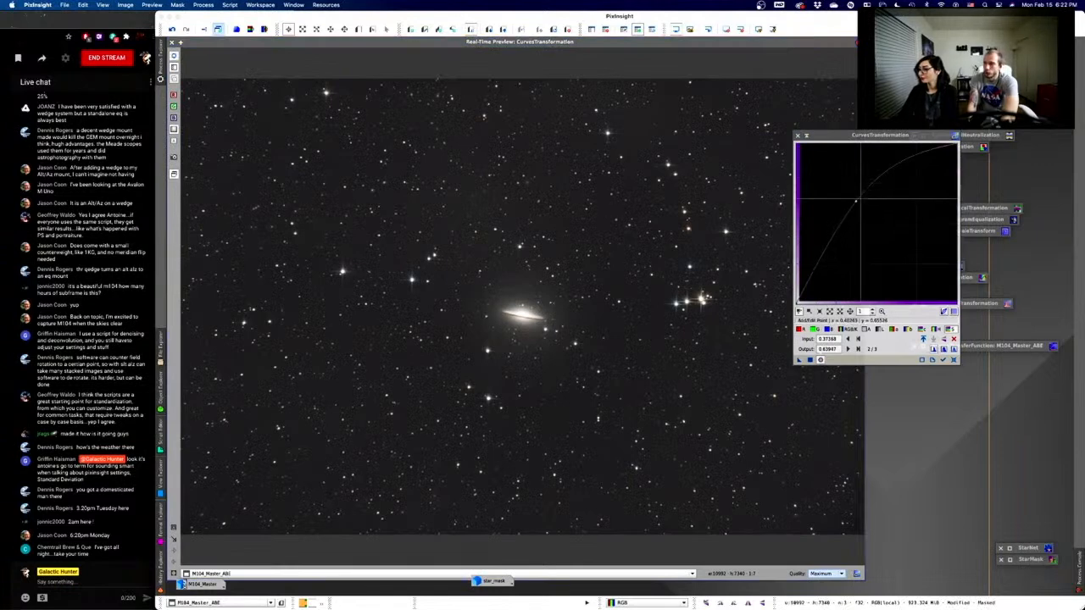
- Experiment with dragging and adding curve points to bend the midtones
drag(855, 201, 876, 225)
scroll(876, 225, up, 17)
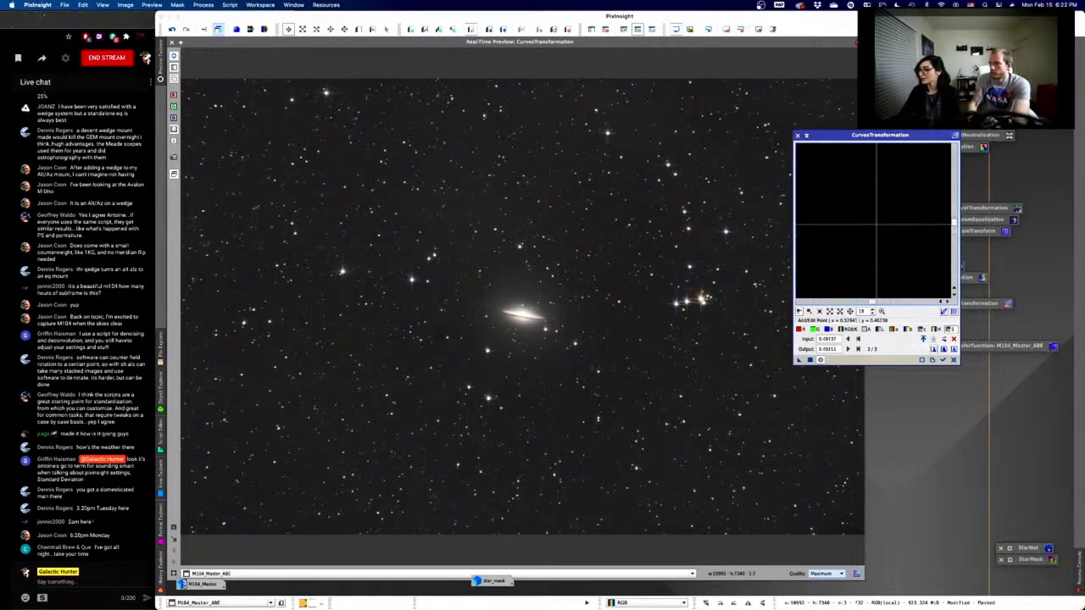
scroll(865, 181, down, 17)
scroll(866, 181, up, 11)
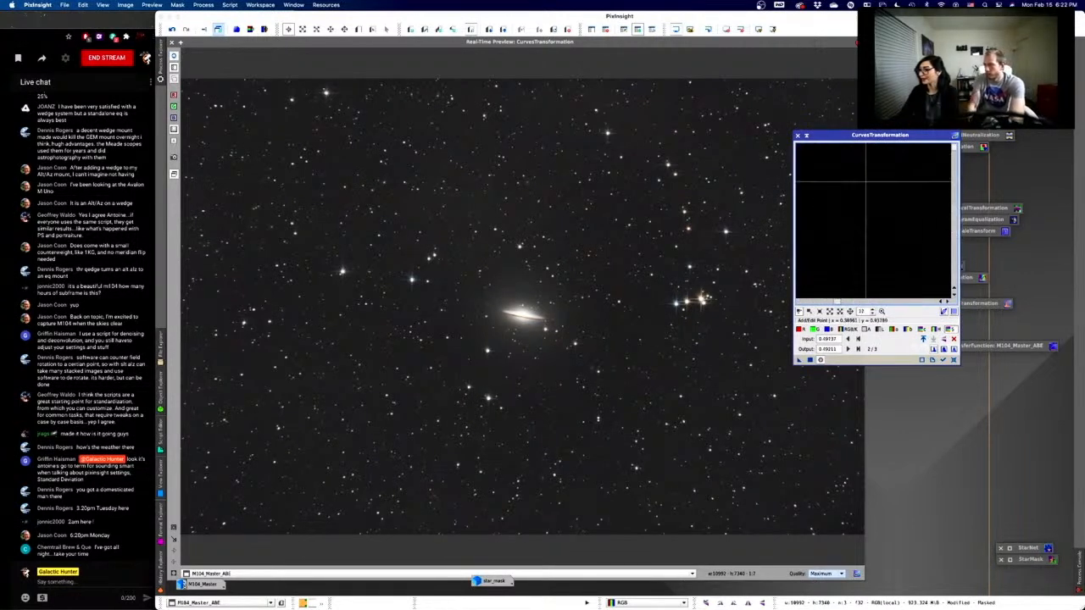
scroll(865, 181, down, 20)
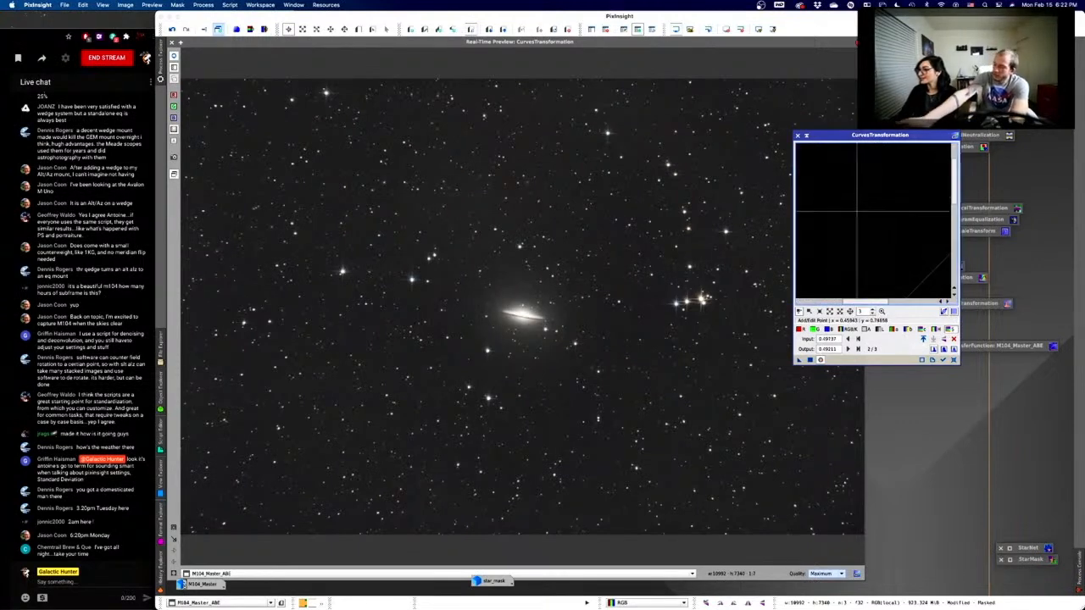
scroll(859, 206, up, 4)
scroll(858, 206, down, 4)
scroll(859, 207, up, 2)
click(859, 207)
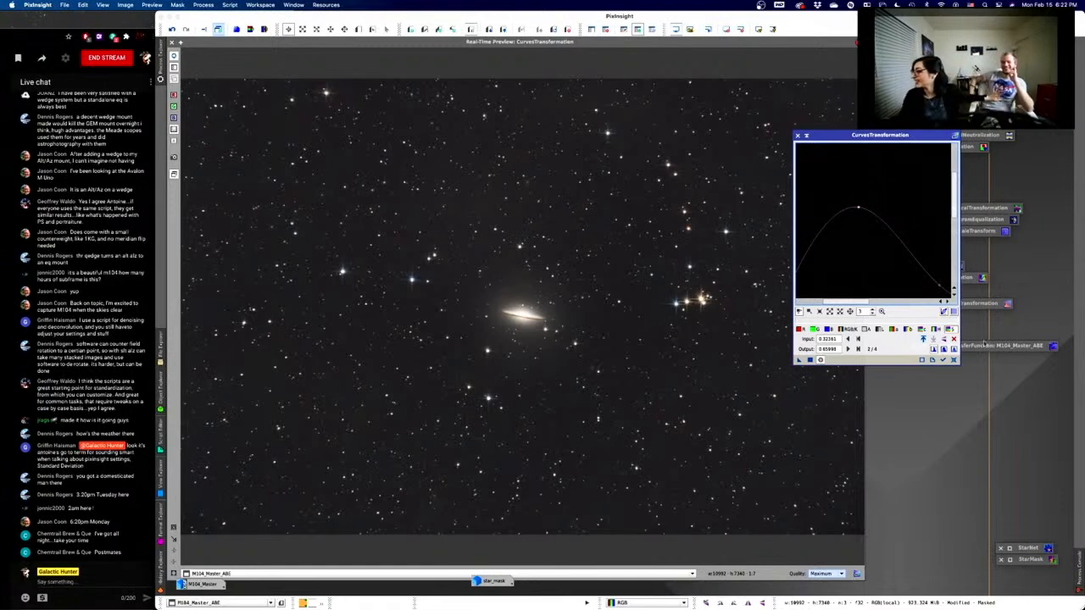
- Reset the curve to a straight line and zoom the graph back out to 1:1
click(954, 360)
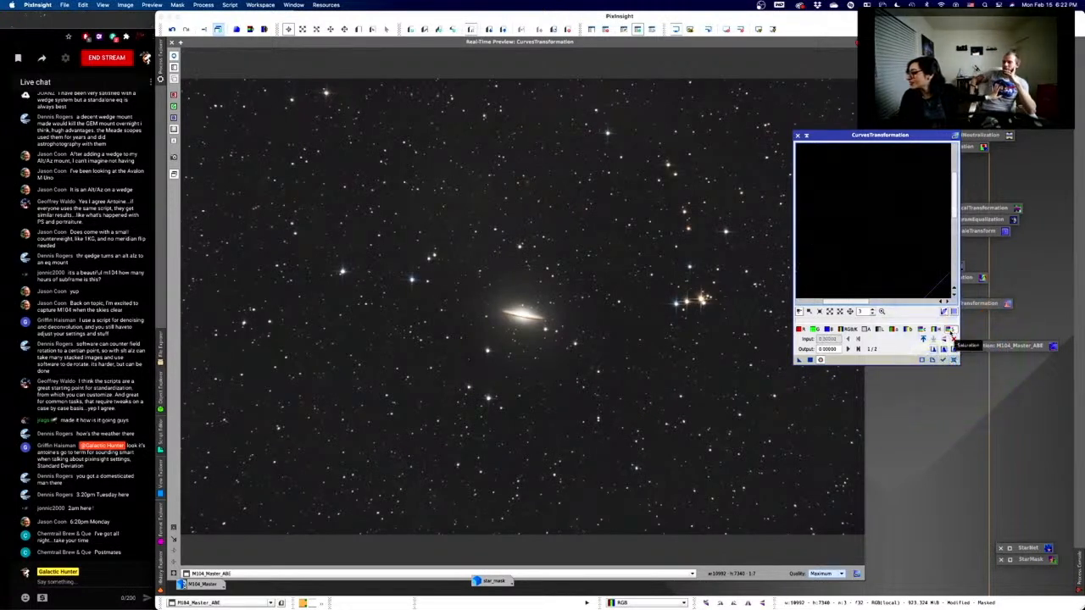
click(871, 313)
click(872, 313)
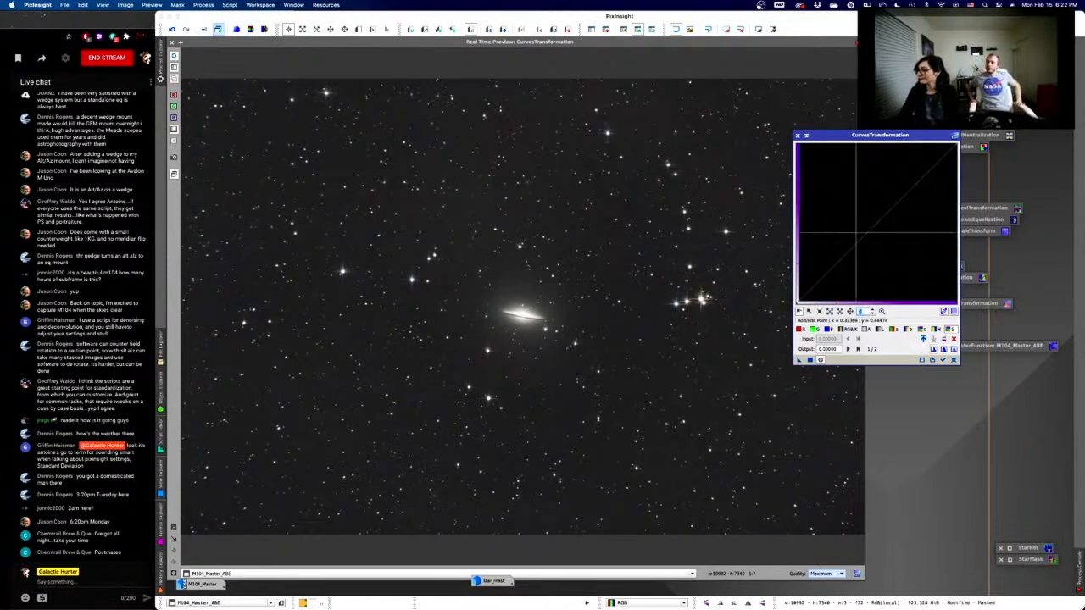
- Add a midpoint and settle it just above the diagonal at 0.49474 in, 0.51053 out
drag(866, 221, 832, 190)
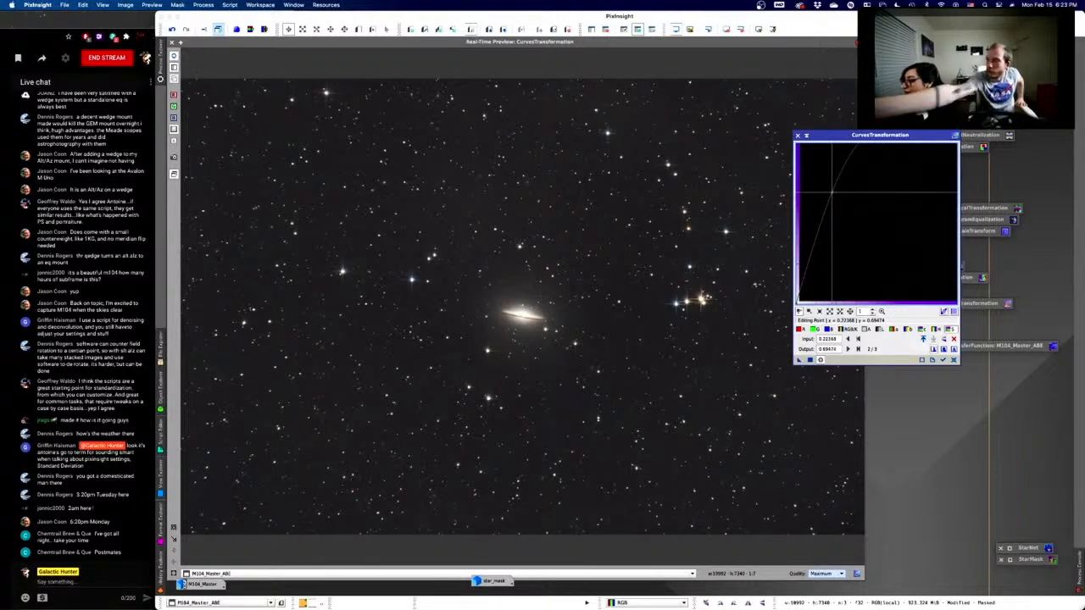
drag(832, 191, 876, 220)
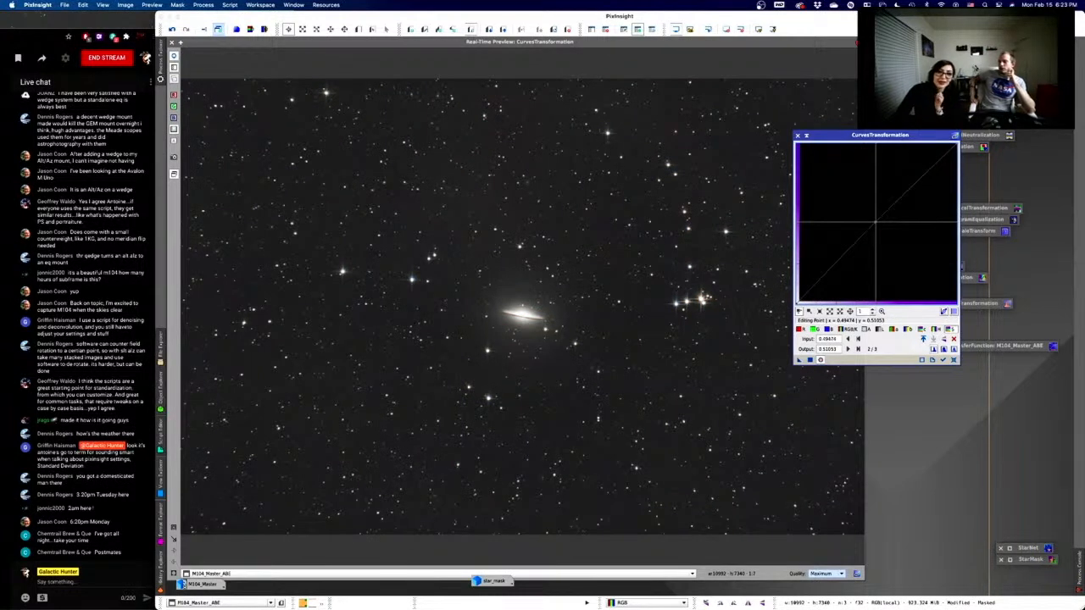
scroll(875, 222, up, 12)
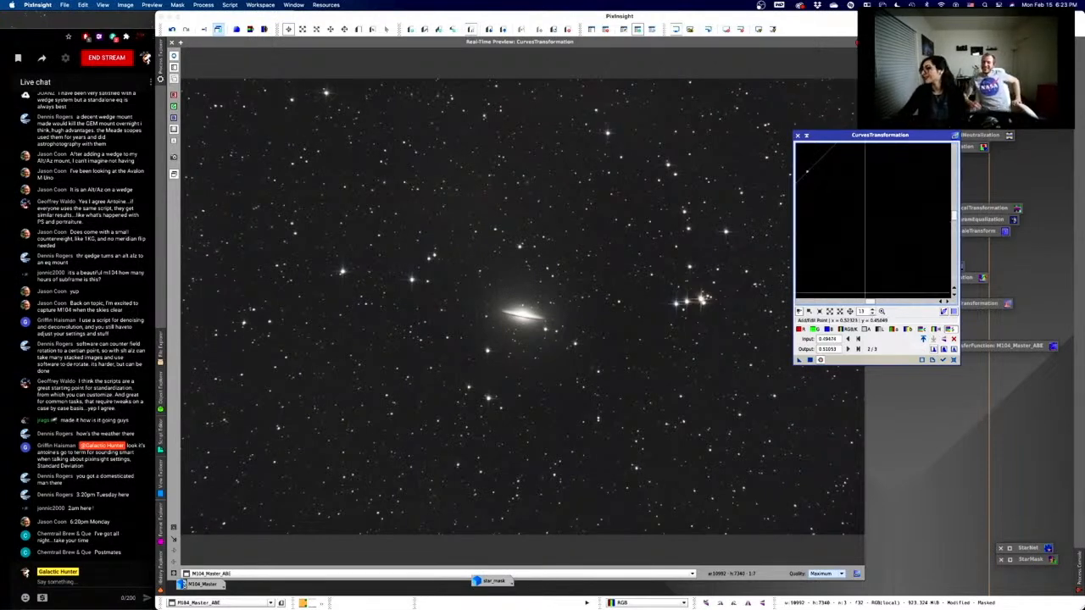
- Raise the midtone point to about 0.34 in, 0.61 out and inspect the brightened preview
click(872, 313)
click(872, 312)
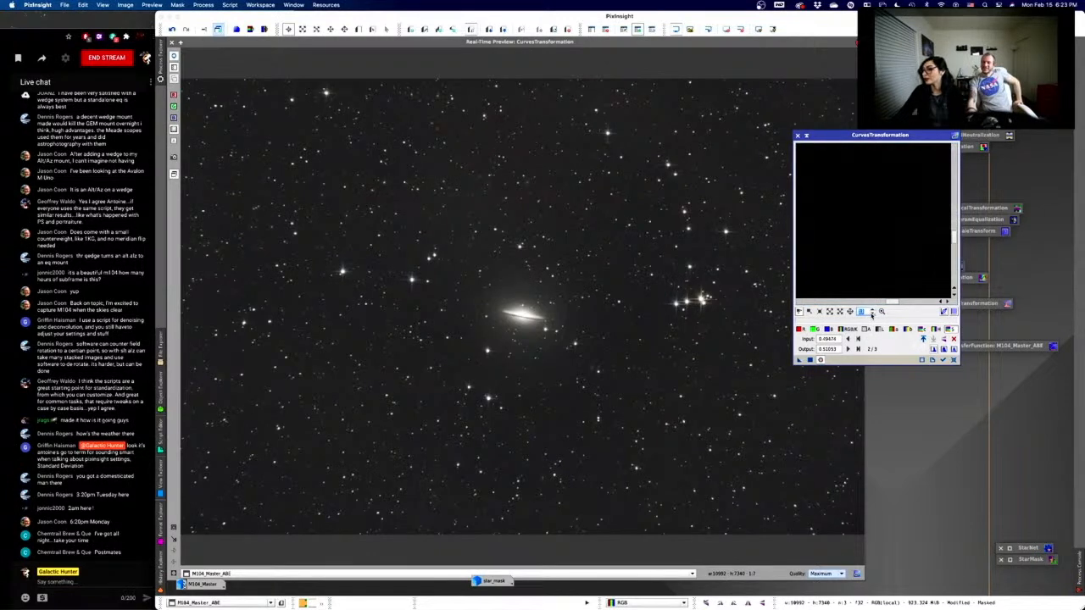
click(872, 315)
click(872, 315)
click(872, 315)
click(872, 315)
click(872, 313)
click(872, 314)
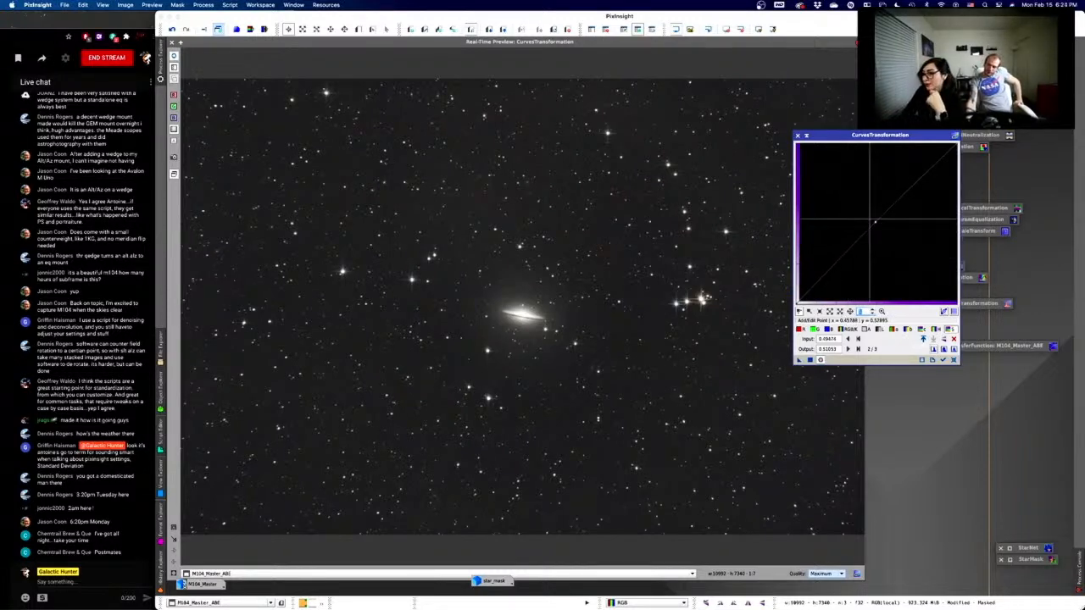
drag(874, 222, 850, 206)
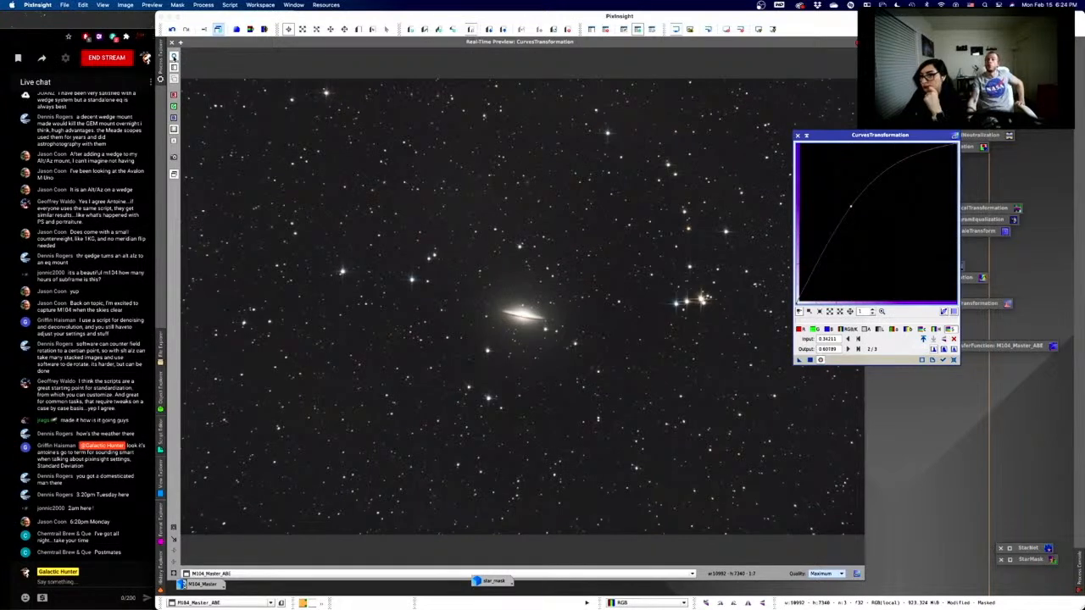
click(174, 56)
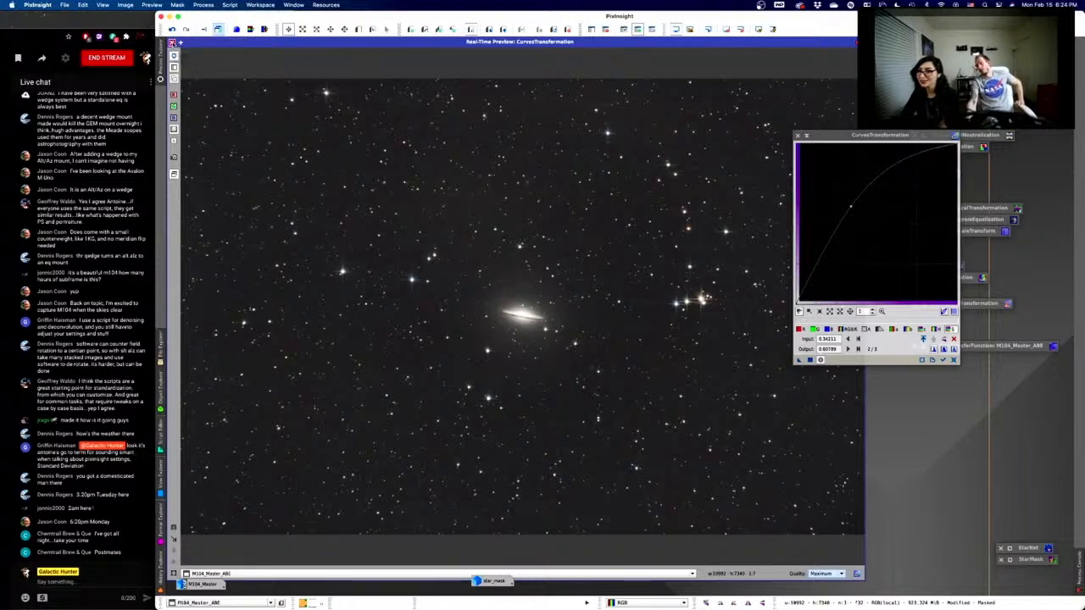
- Close the Real-Time Preview and apply the brightening curve to the whole M104_Master_ABE image
click(172, 42)
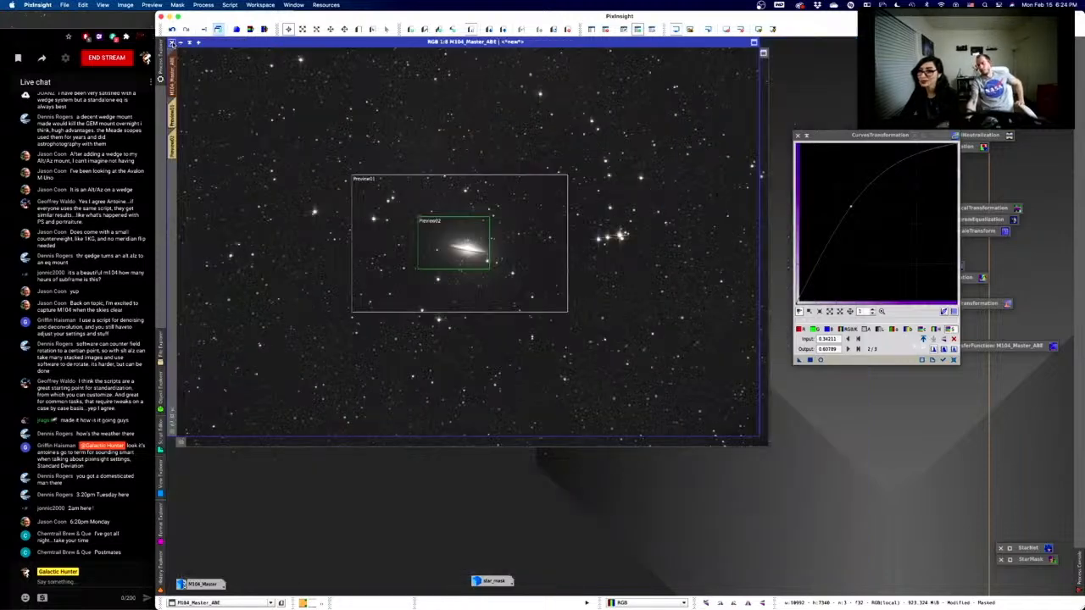
click(809, 360)
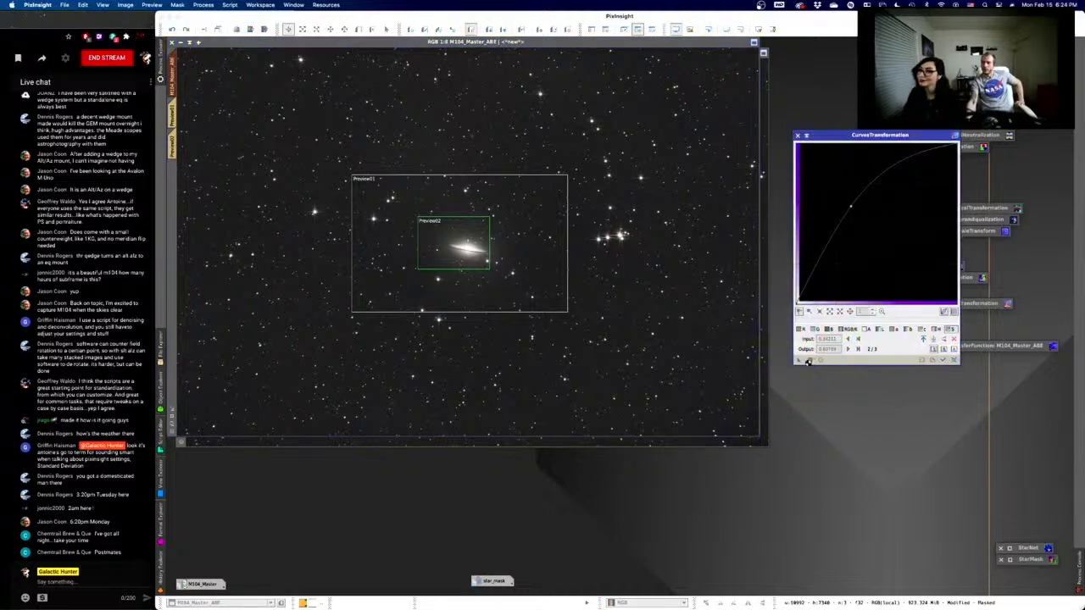
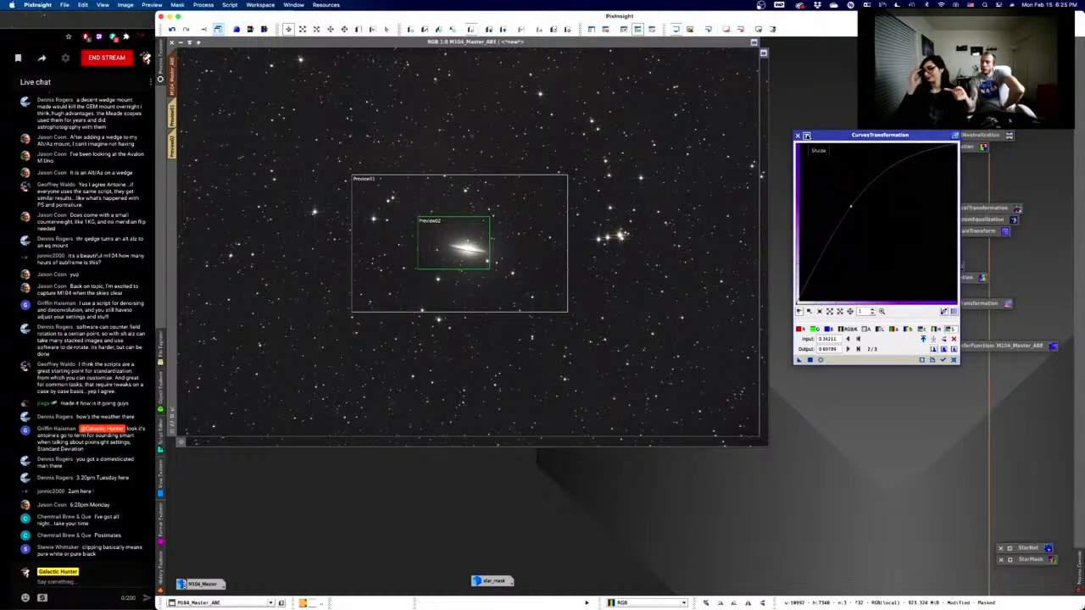
- Reset the curve to a straight line on RGB/K and open the Real-Time Preview
click(953, 360)
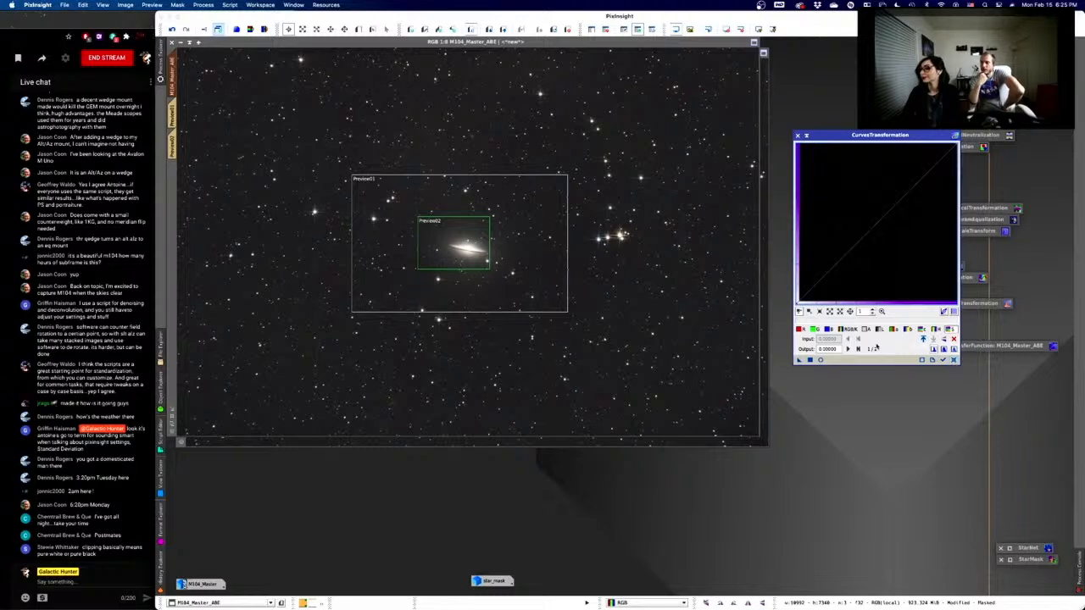
click(845, 329)
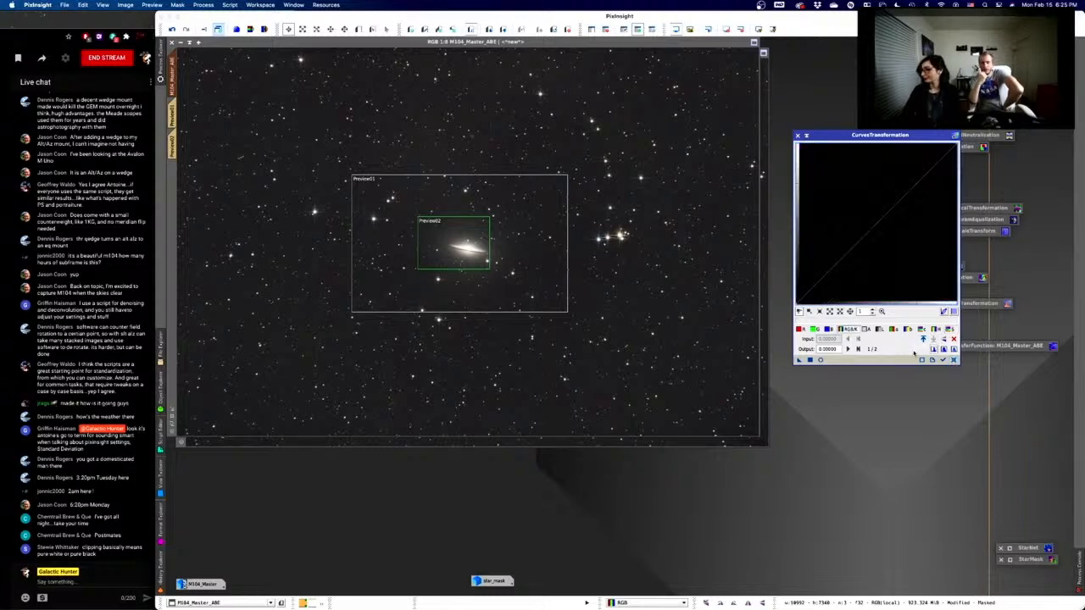
click(819, 359)
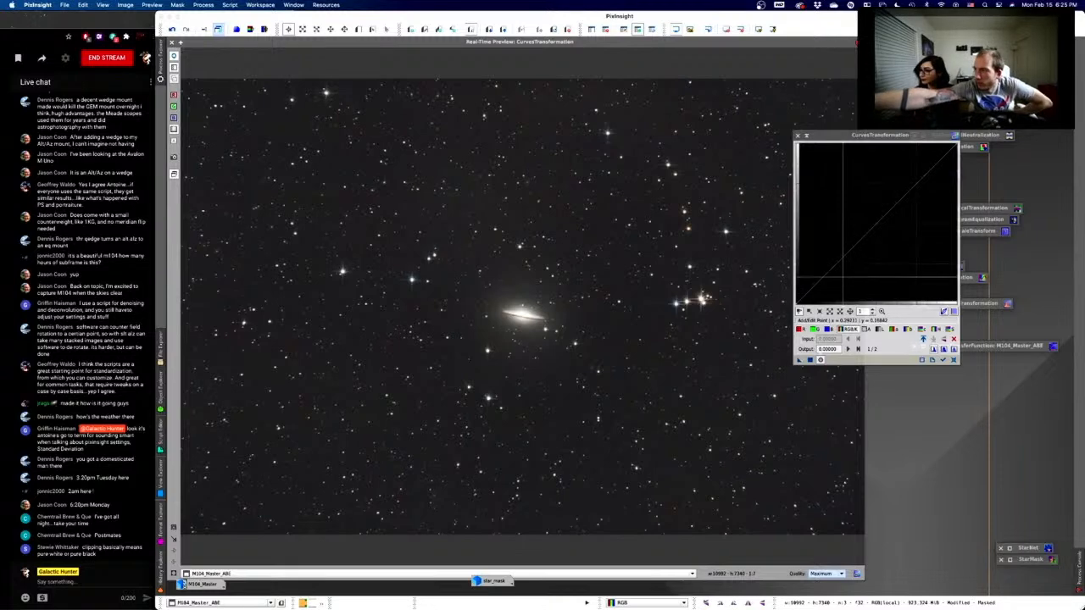
- Build an S-curve with a lowered shadow point and a highlight point at 0.75000 in, 0.74474 out
click(836, 263)
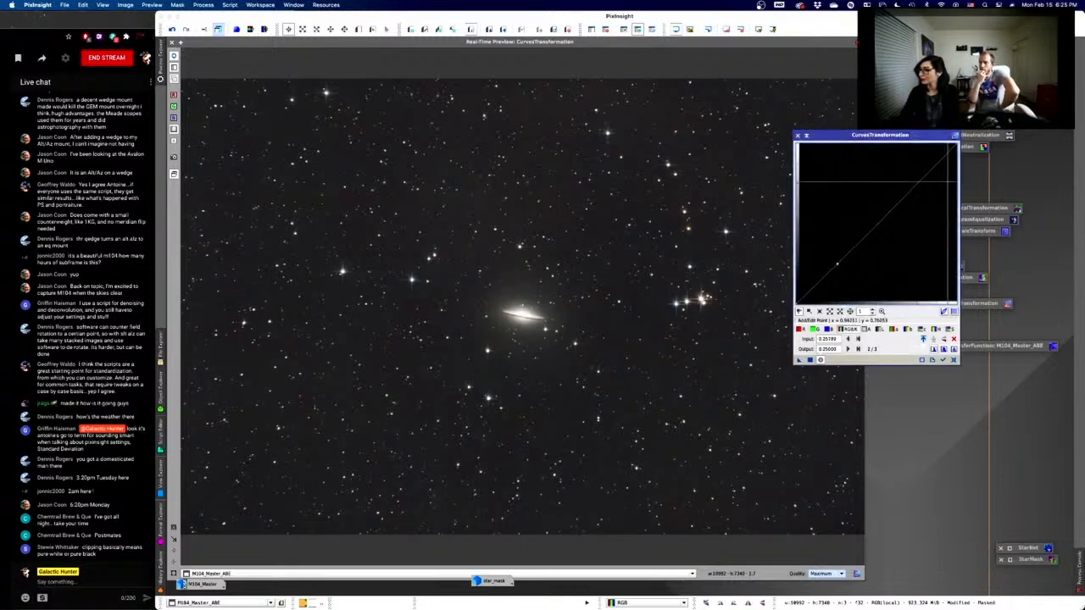
click(917, 183)
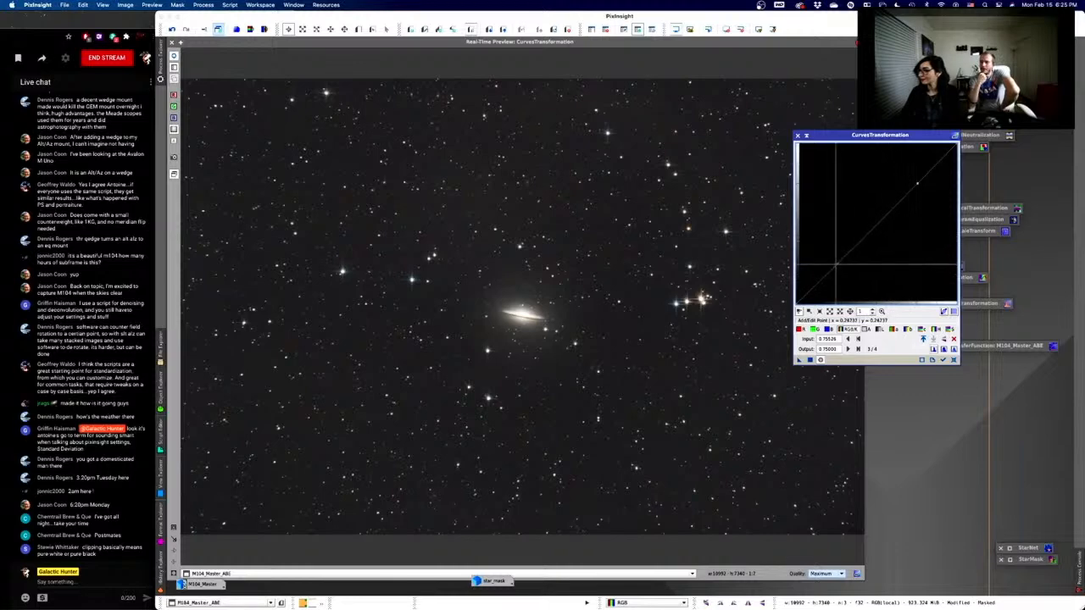
drag(837, 263, 852, 283)
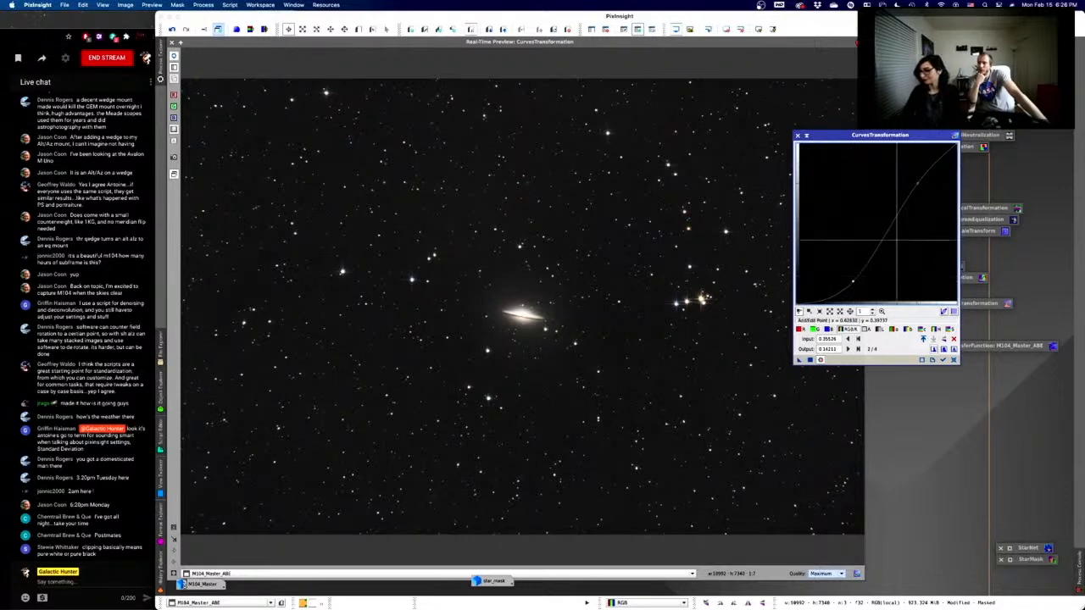
mouse_move(917, 182)
mouse_down()
mouse_move(886, 179)
mouse_move(910, 180)
mouse_up()
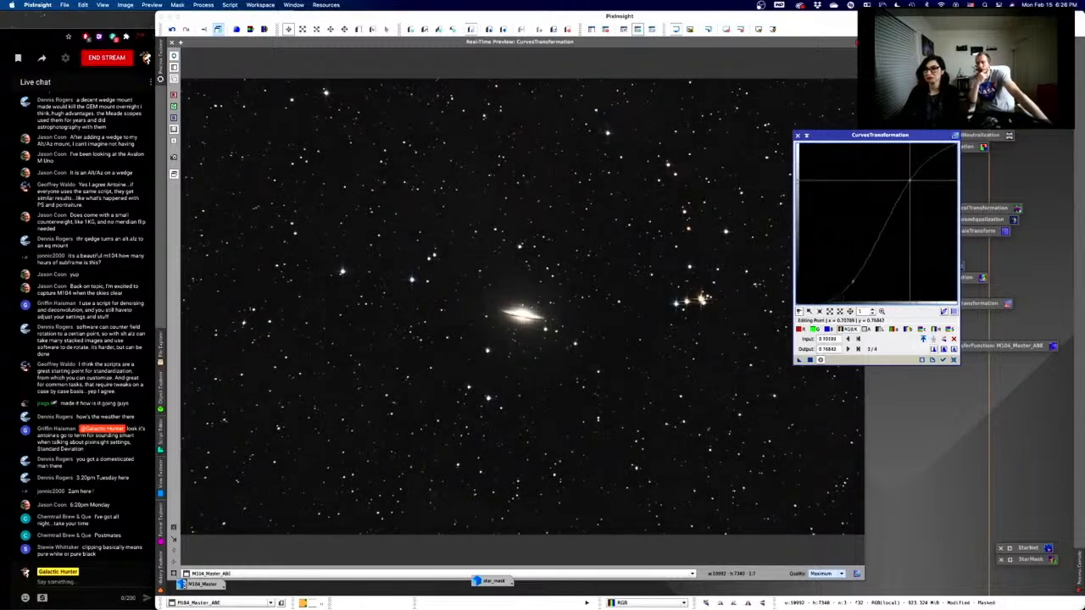
drag(909, 181, 916, 183)
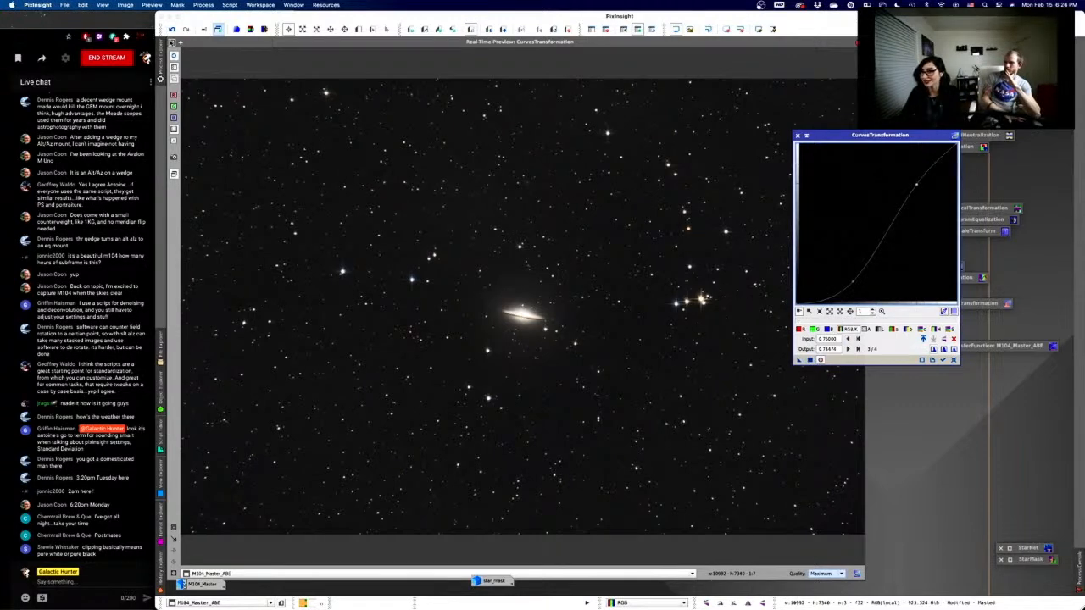
click(173, 41)
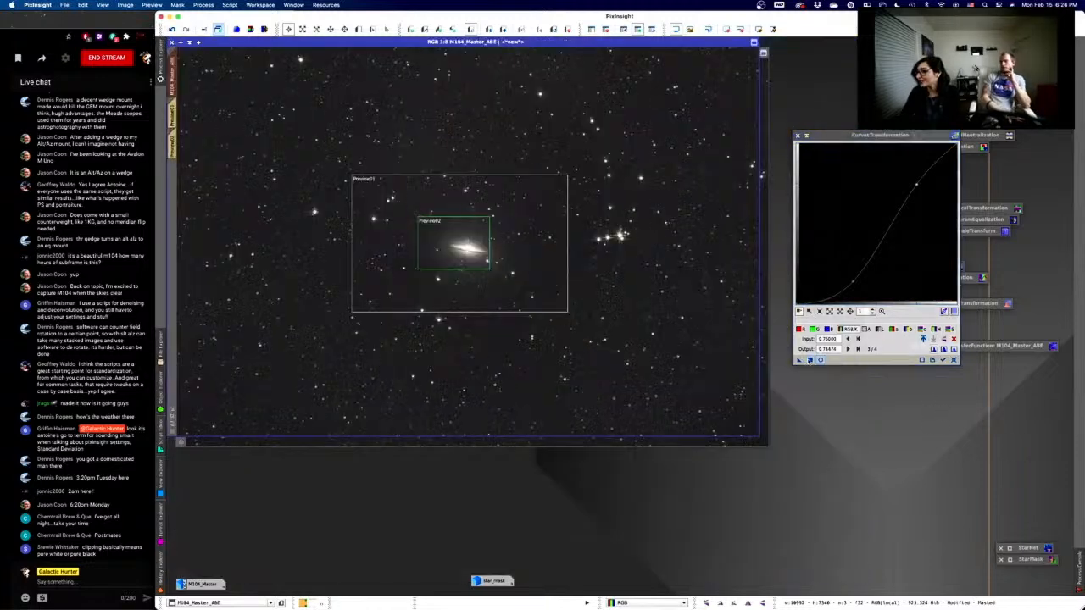
click(809, 360)
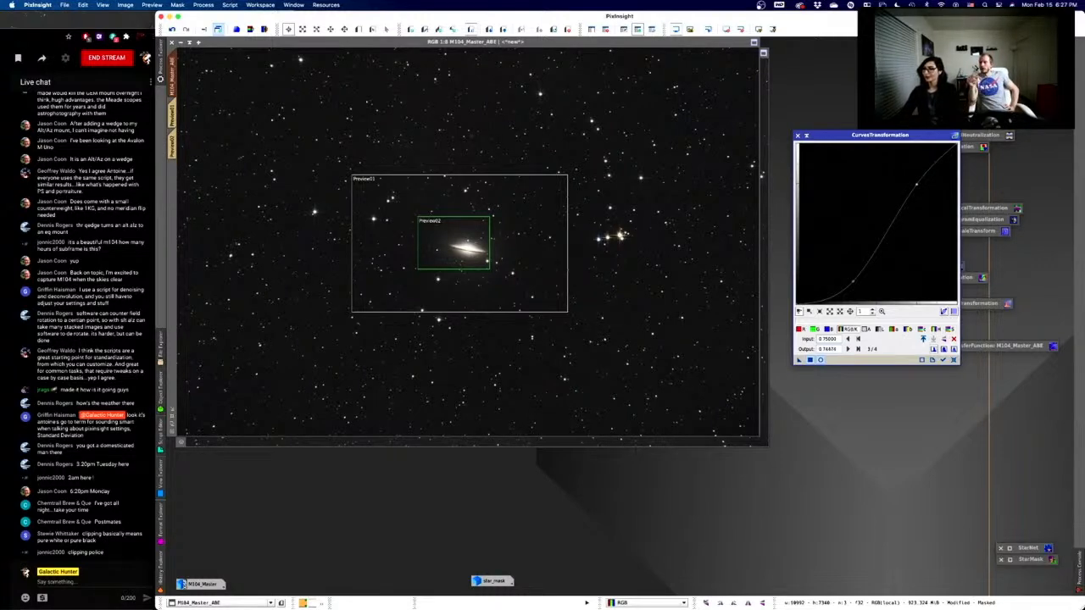
- Undo the last CurvesTransformation, remove the mask from M104, and preview the S-curve live
right_click(697, 82)
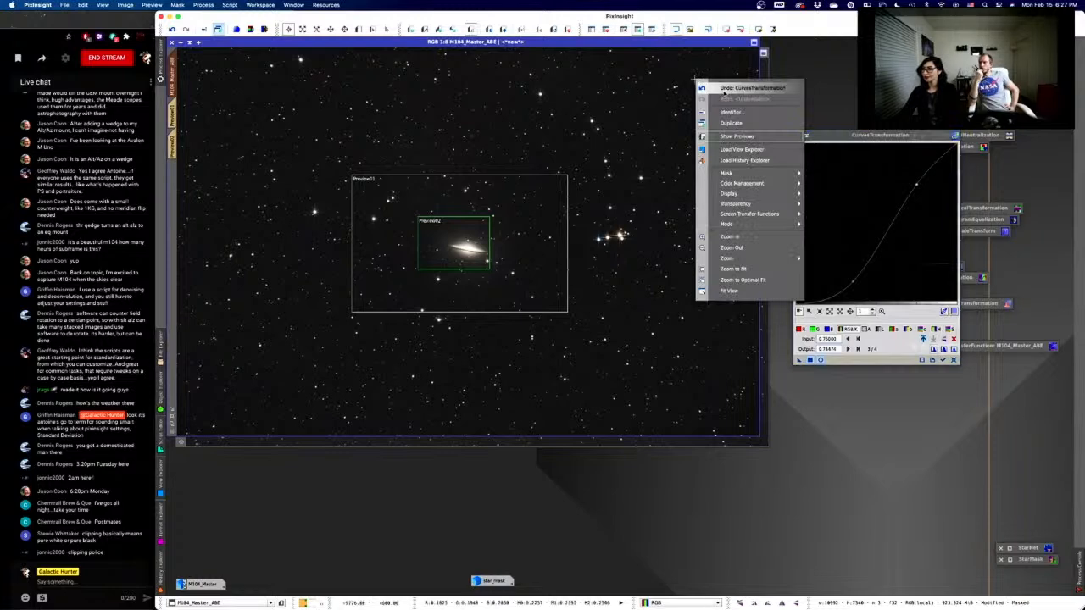
click(723, 89)
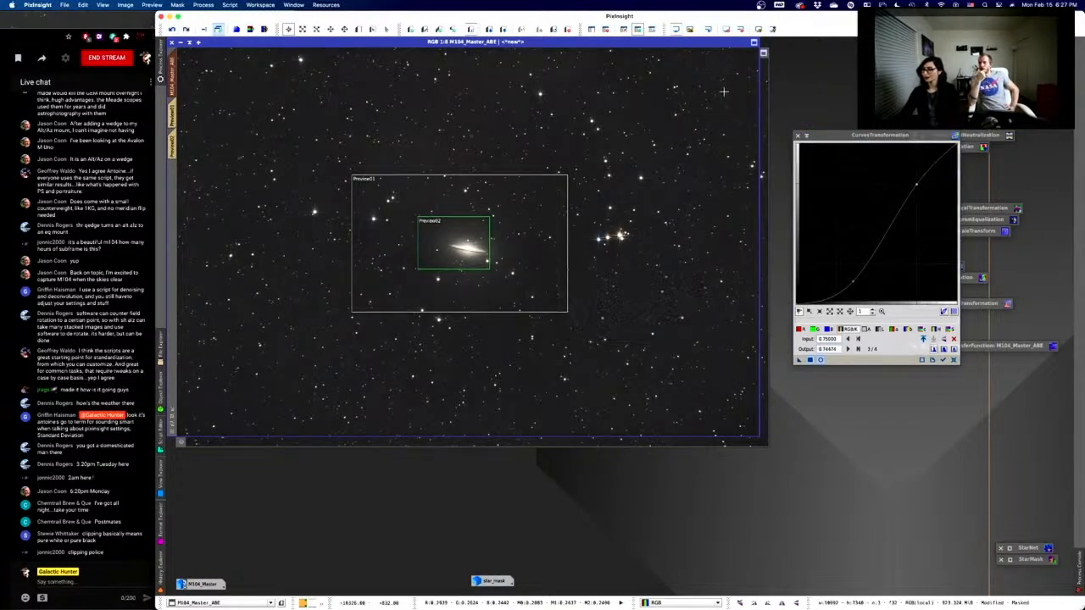
click(607, 30)
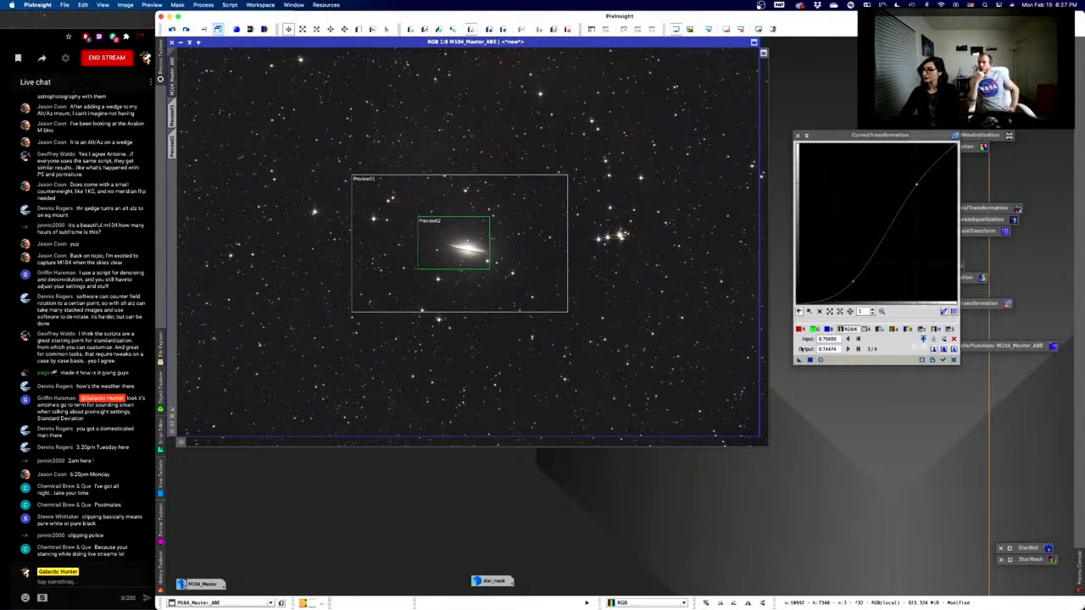
click(819, 360)
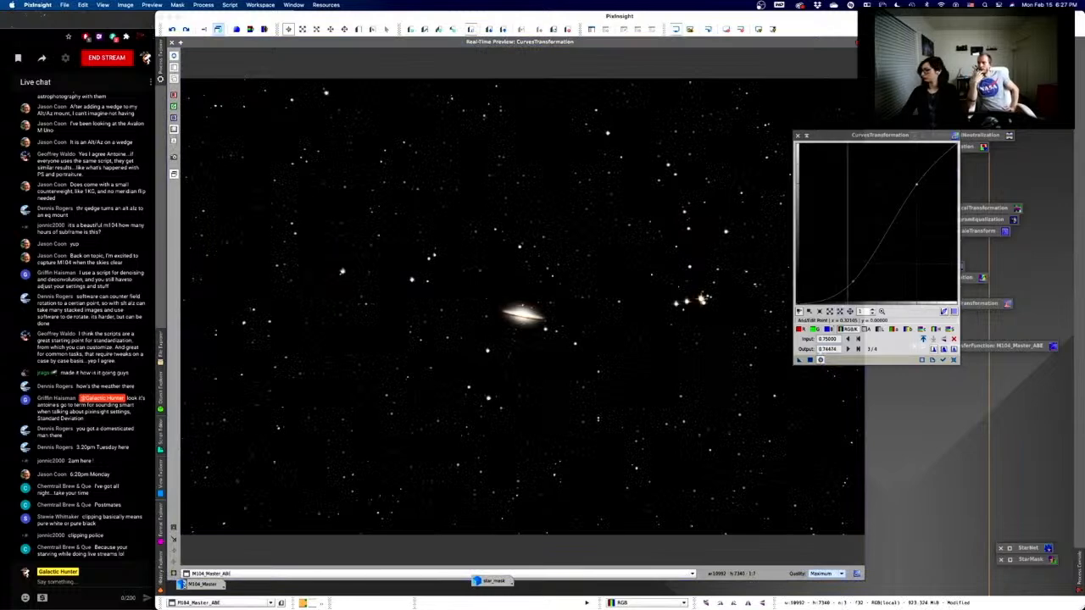
- Soften the curve, moving the shadow point to 0.24211 in, 0.16053 out, then close the preview
drag(852, 282, 841, 280)
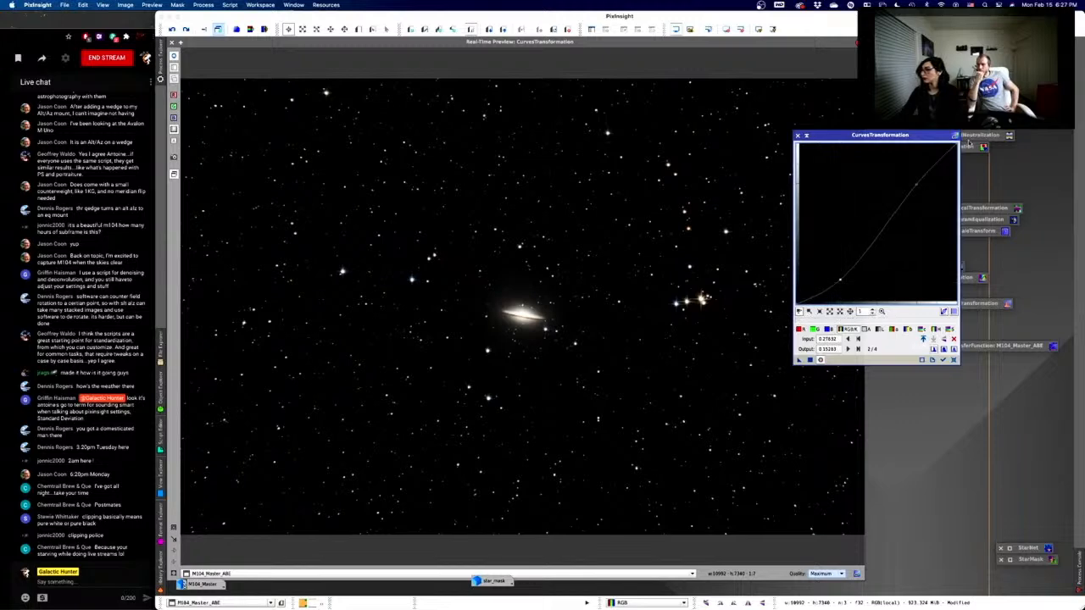
mouse_move(917, 181)
mouse_down()
mouse_move(925, 196)
mouse_move(924, 177)
mouse_move(917, 182)
mouse_up()
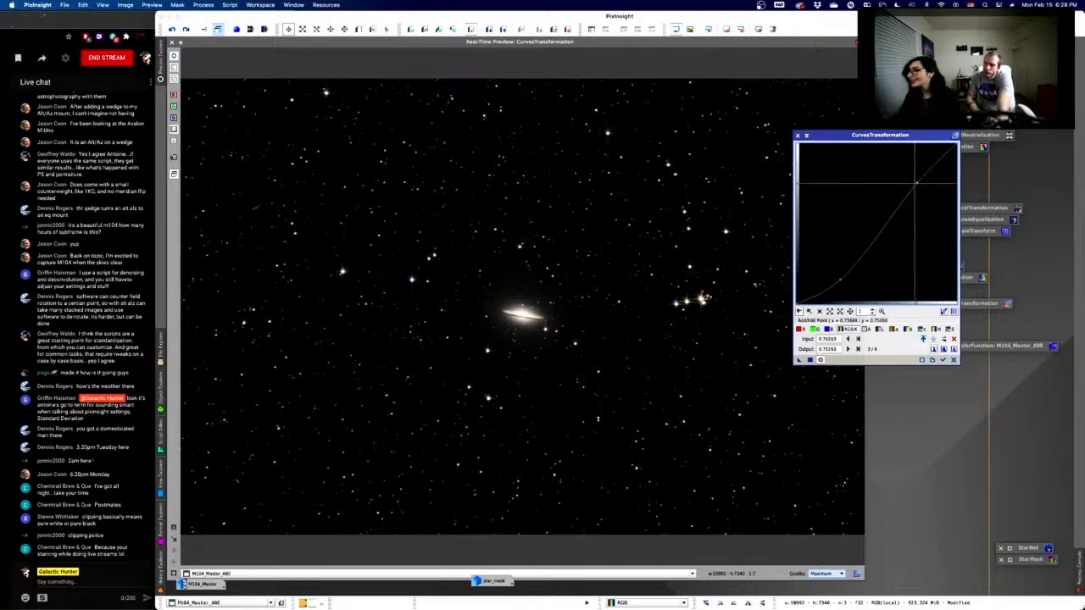
click(832, 276)
drag(832, 278, 835, 278)
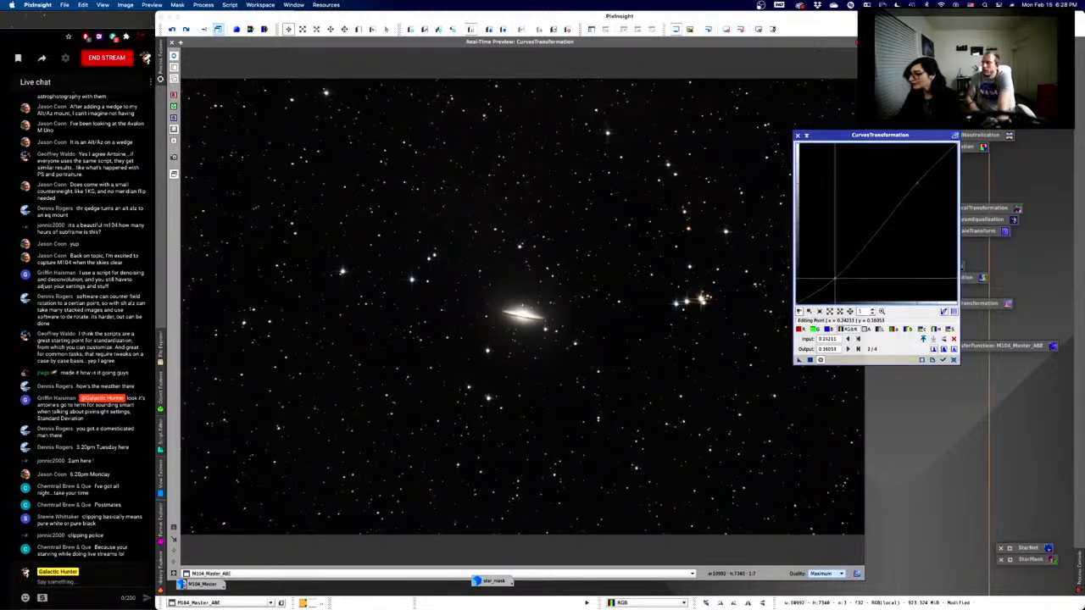
scroll(835, 278, up, 1)
scroll(875, 270, up, 2)
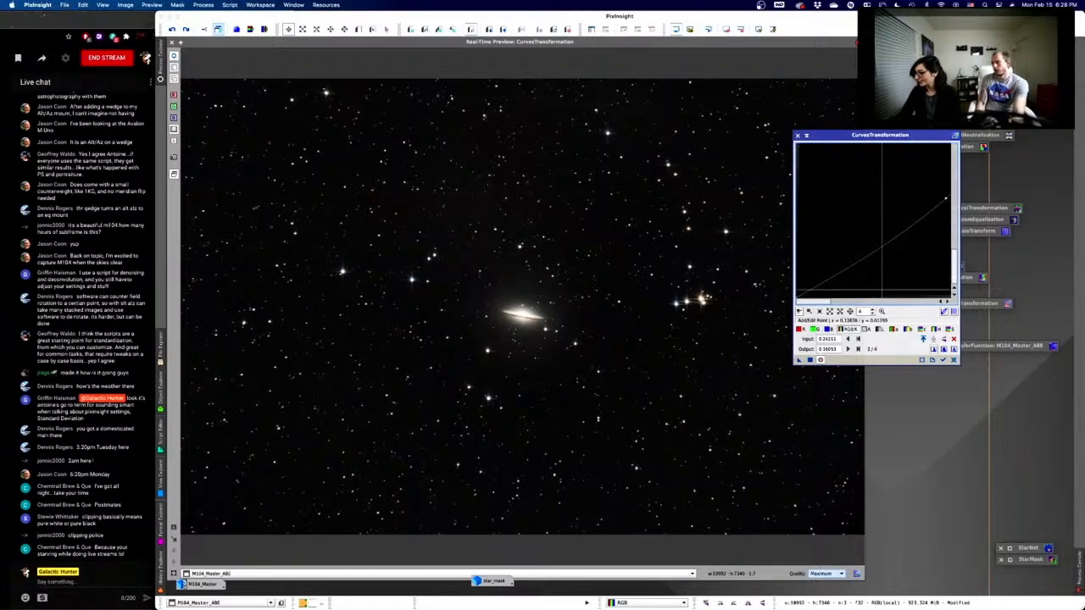
click(872, 315)
click(872, 315)
click(872, 315)
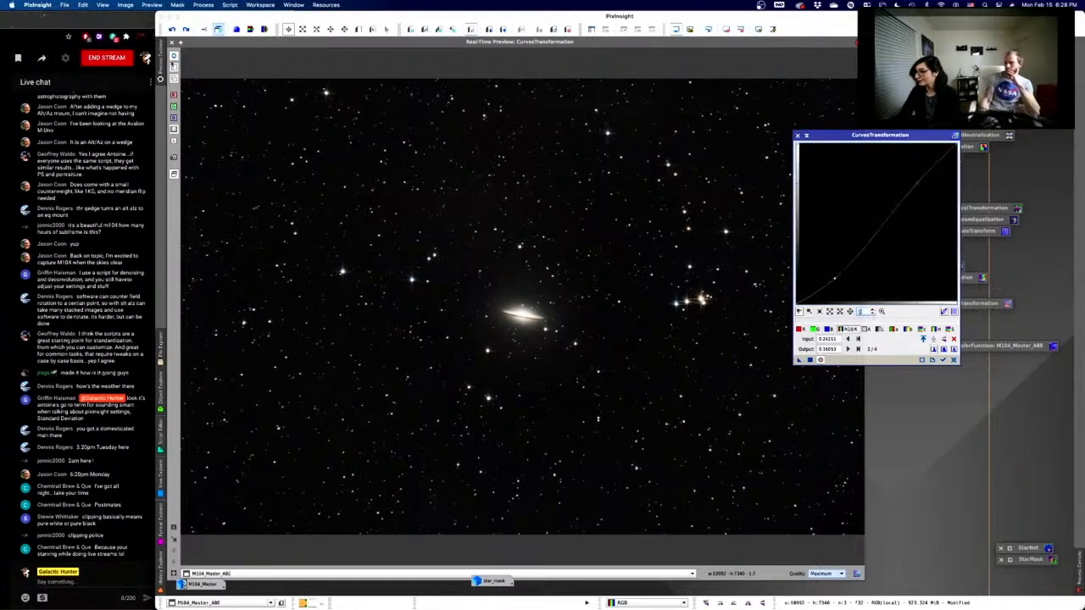
click(172, 42)
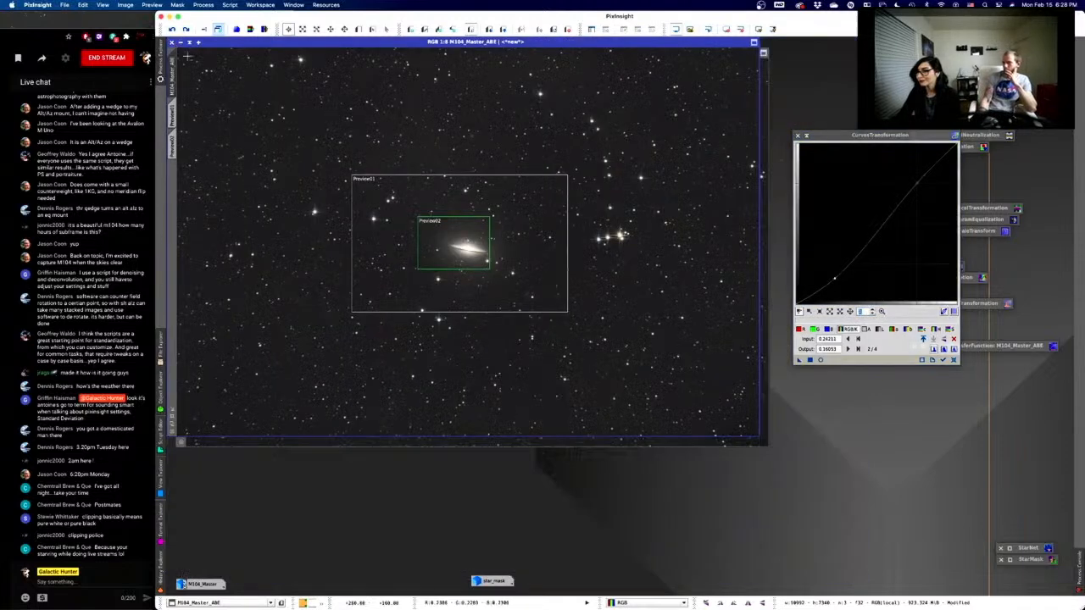
- Apply the gentler curve to the unmasked M104 image and delete Preview02
click(809, 359)
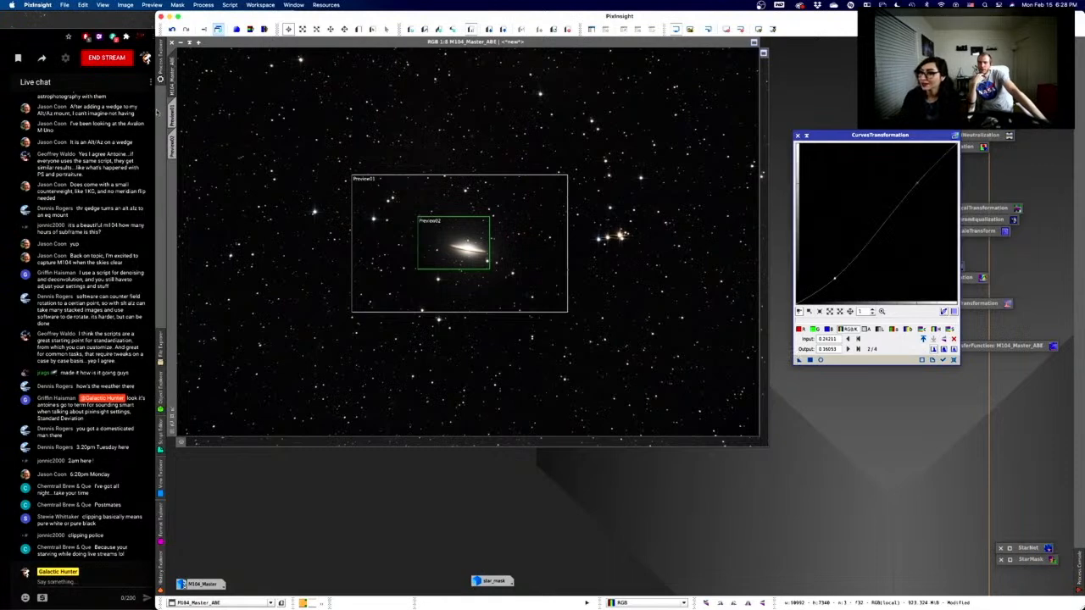
right_click(172, 110)
click(206, 190)
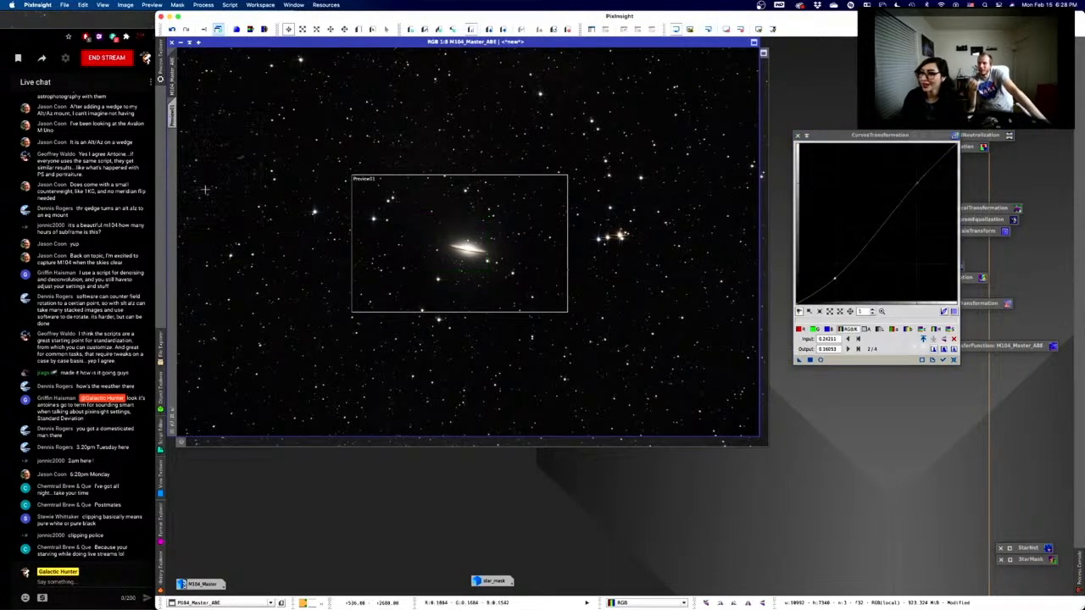
- Delete the Preview01 box from the M104 image
right_click(167, 109)
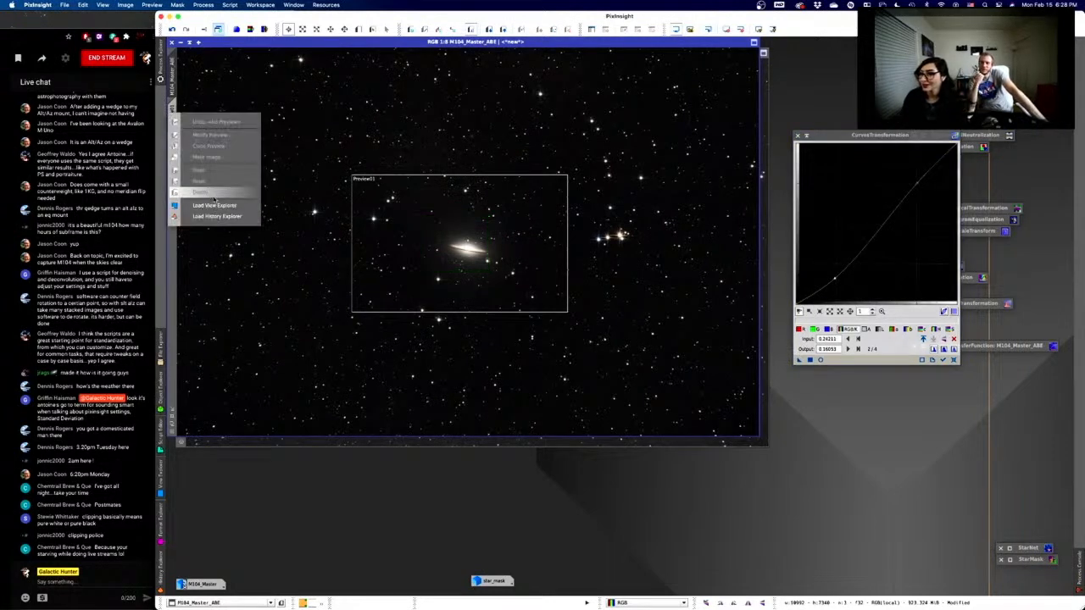
click(167, 110)
drag(168, 111, 166, 113)
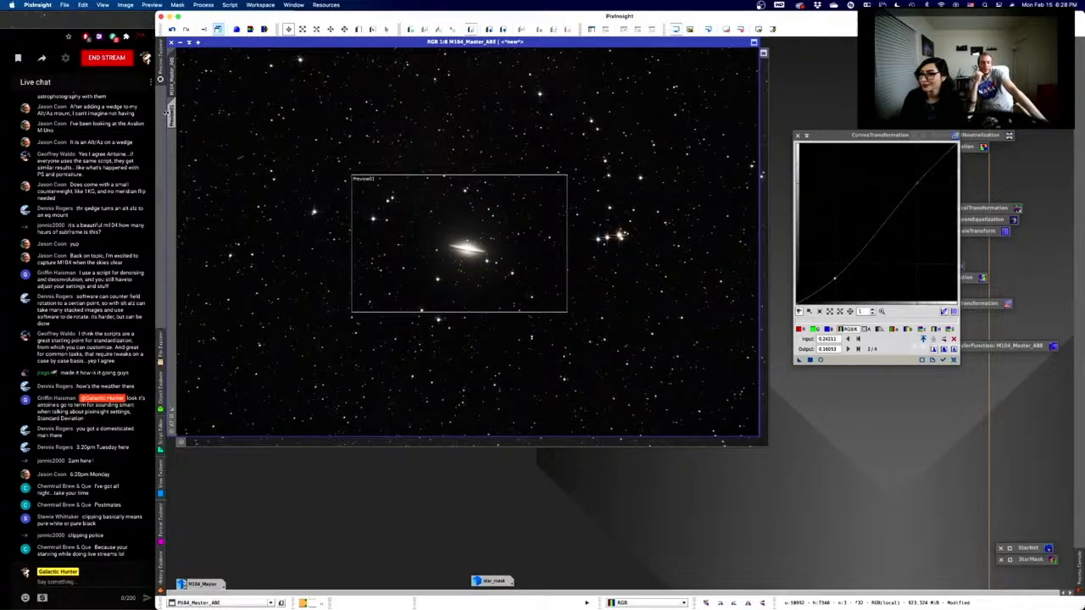
click(167, 111)
right_click(172, 119)
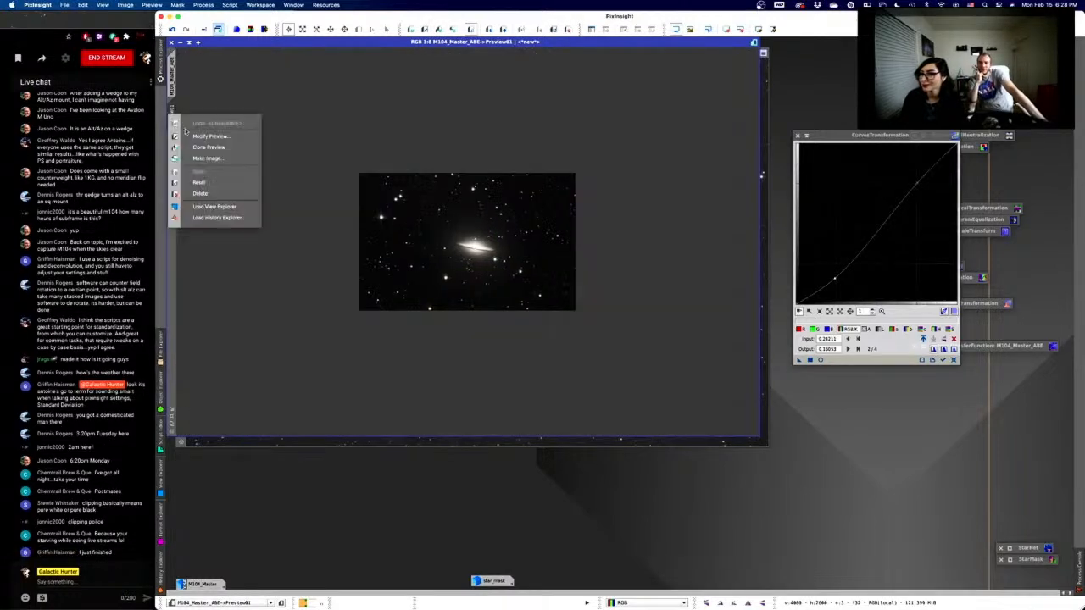
click(202, 194)
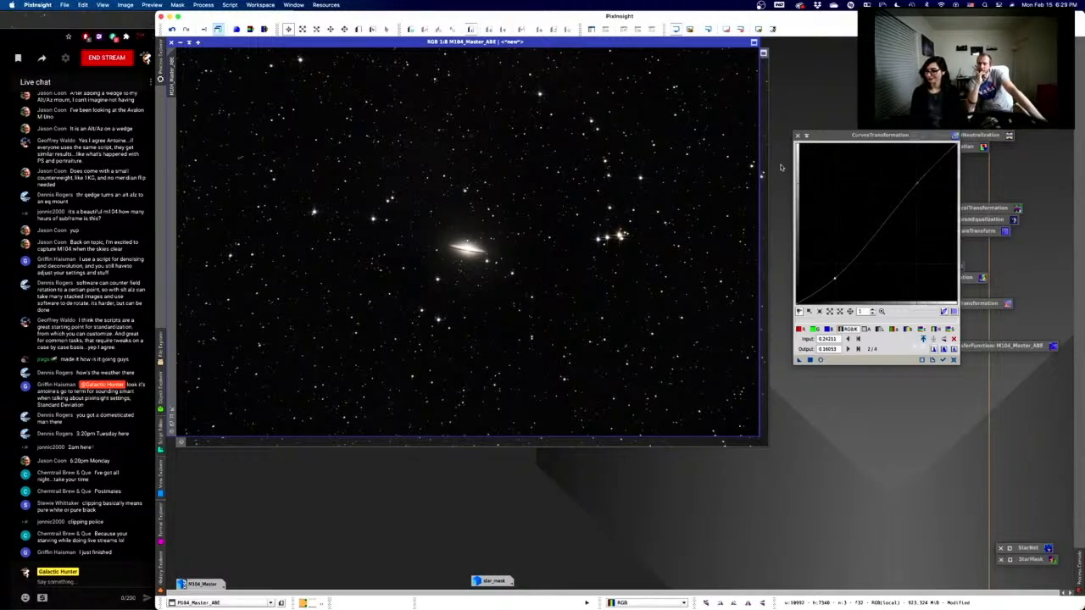
scroll(589, 248, down, 1)
scroll(589, 248, up, 3)
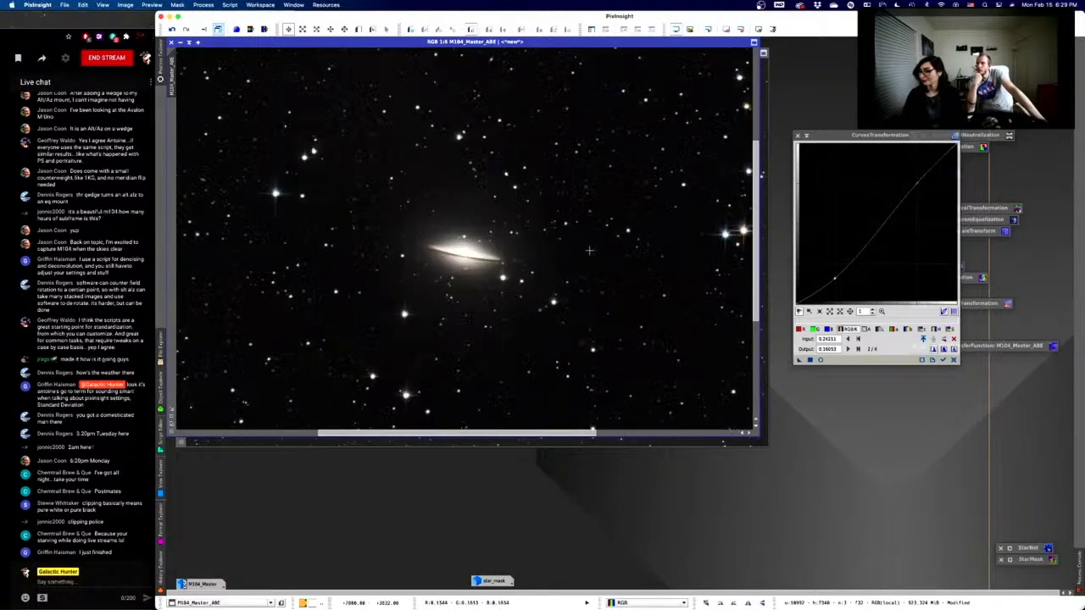
scroll(589, 250, up, 1)
scroll(589, 250, up, 2)
scroll(589, 250, down, 2)
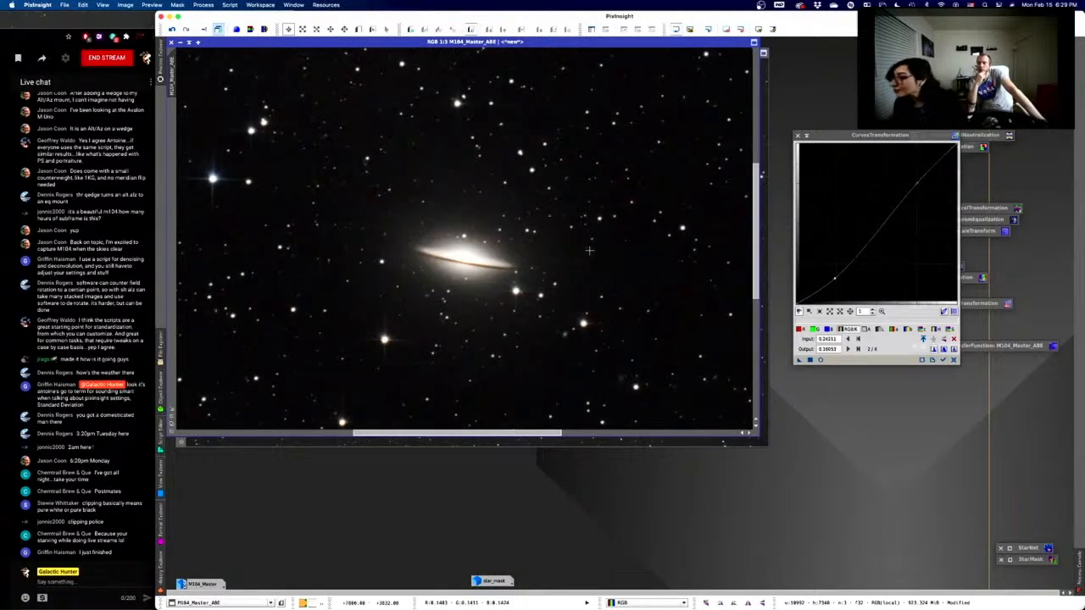
scroll(589, 250, down, 3)
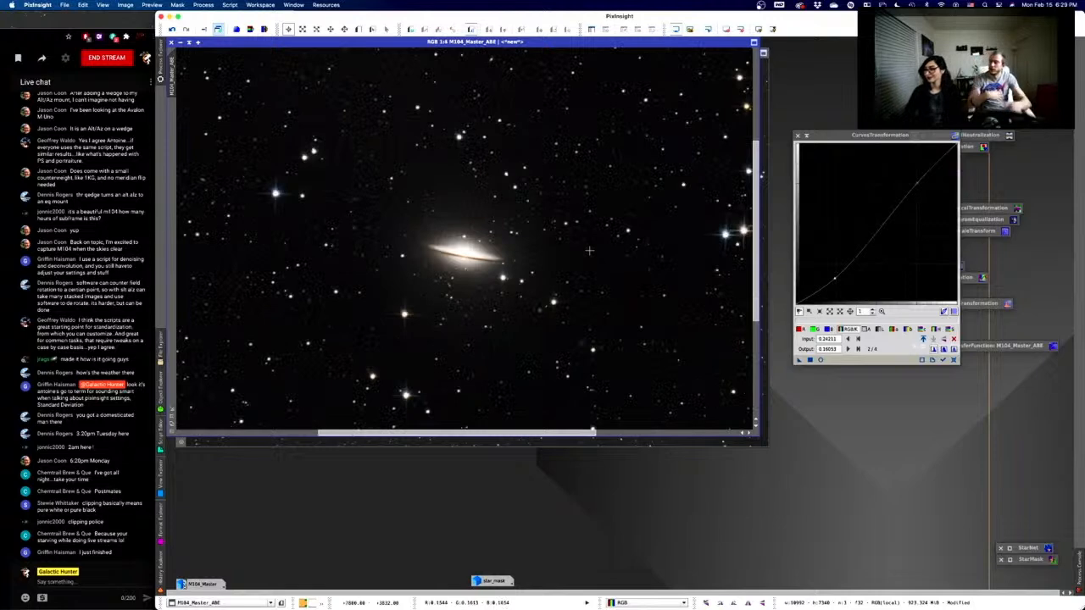
scroll(589, 250, down, 2)
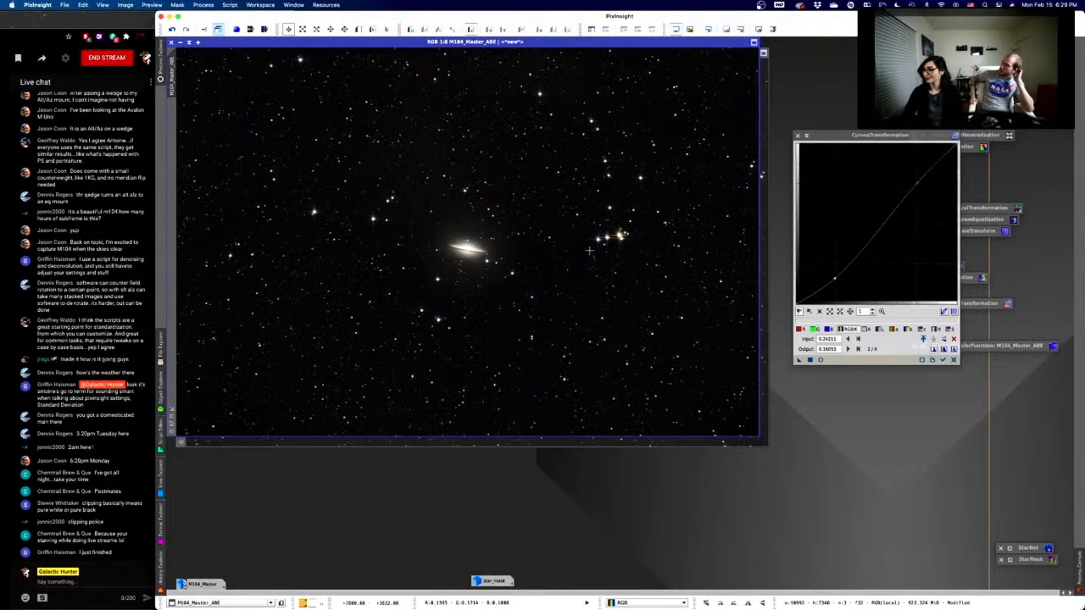